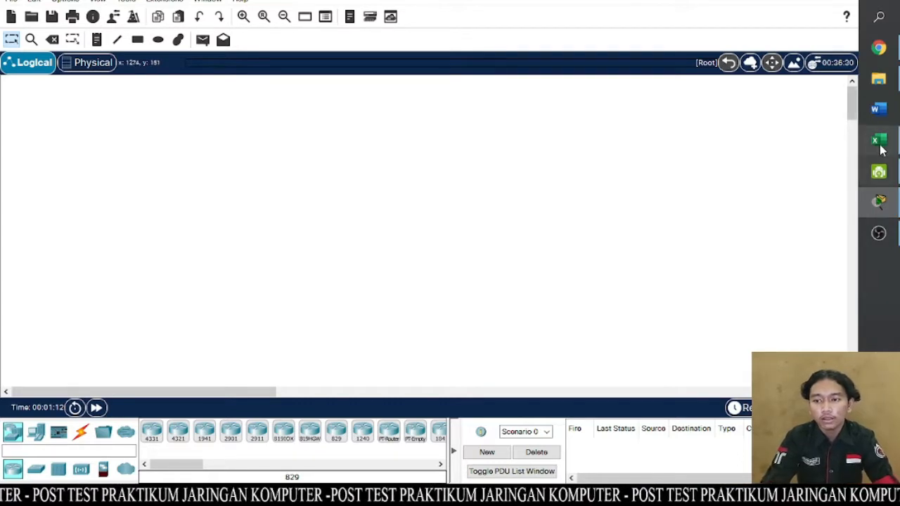
# - Switch to Excel and review the device addressing table, including the interfaces assigned to Router1
pyautogui.click(877, 140)
pyautogui.click(530, 310)
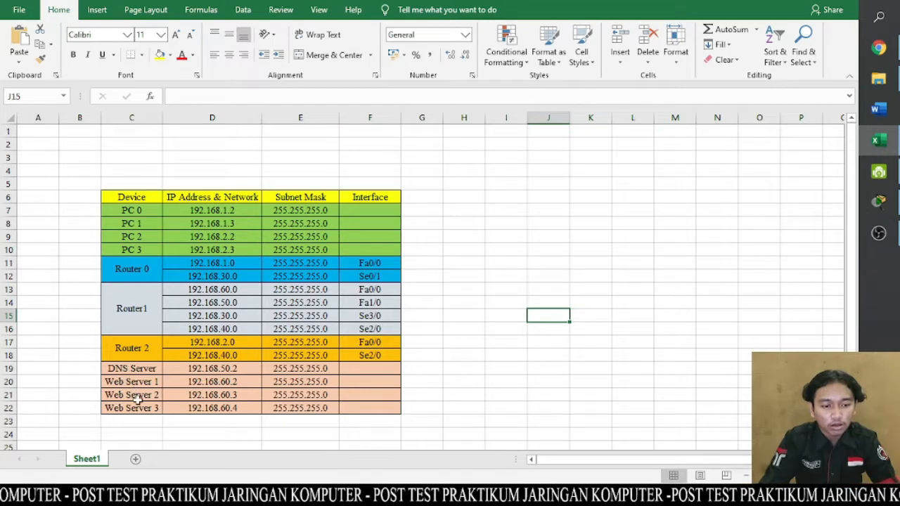
pyautogui.click(486, 381)
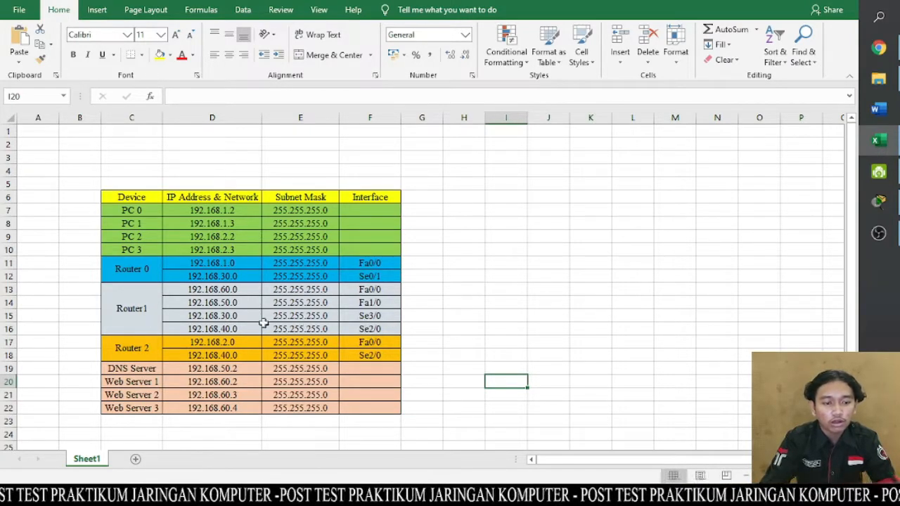
pyautogui.click(369, 316)
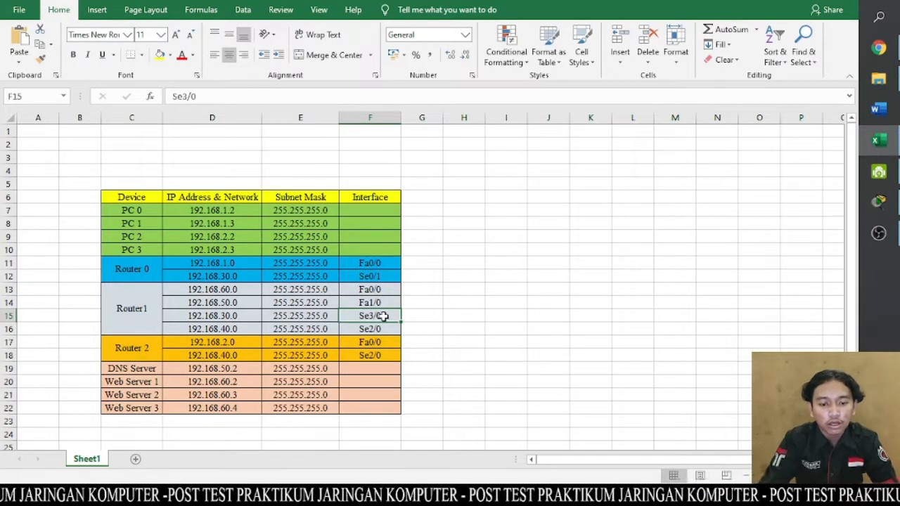
pyautogui.click(380, 327)
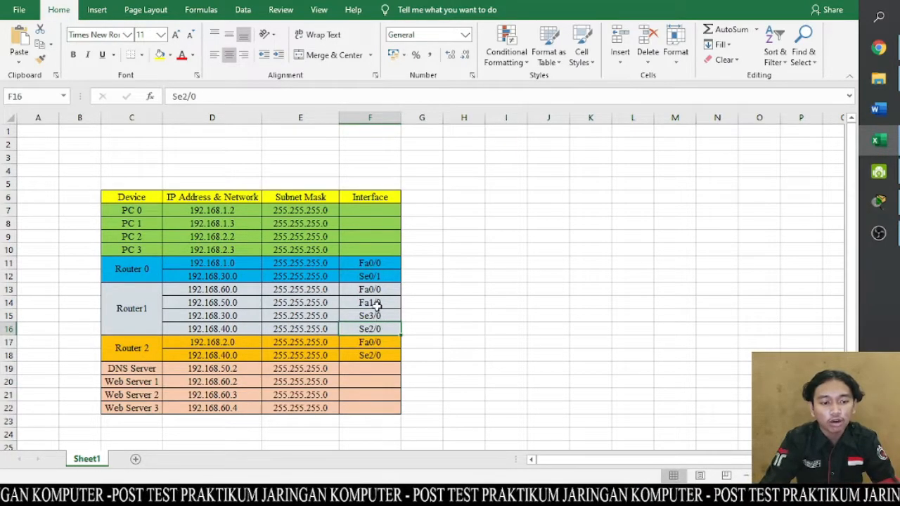
pyautogui.click(377, 304)
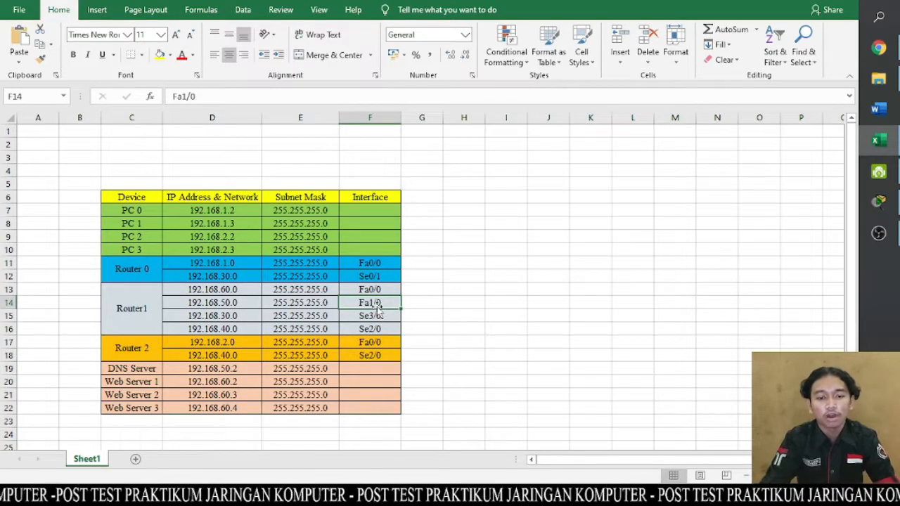
pyautogui.click(464, 275)
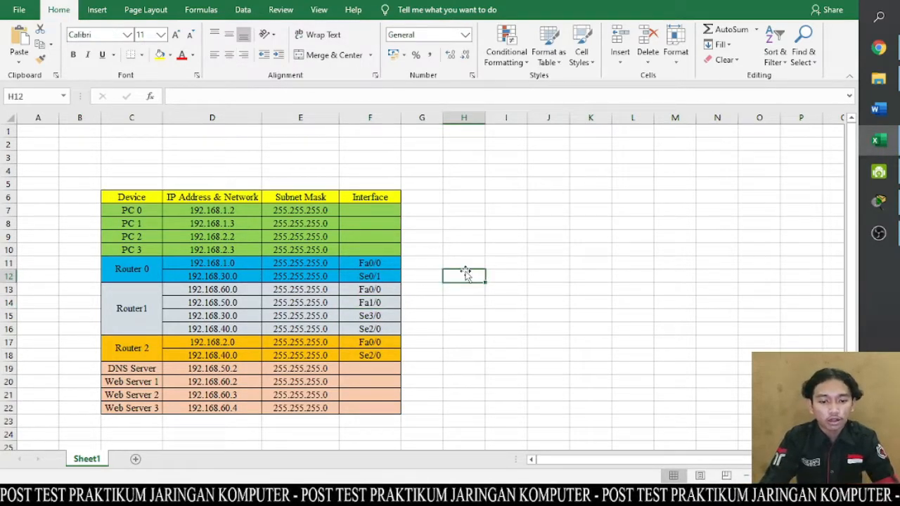
# - Switch to Packet Tracer and place three PT-Router devices in a horizontal row across the middle of the workspace
pyautogui.click(878, 202)
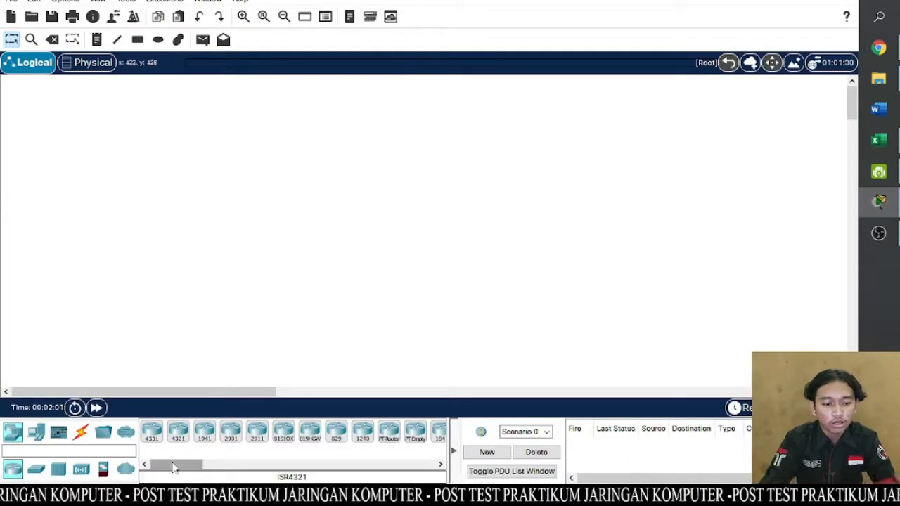
pyautogui.moveTo(168, 467); pyautogui.dragTo(187, 468)
pyautogui.click(269, 439)
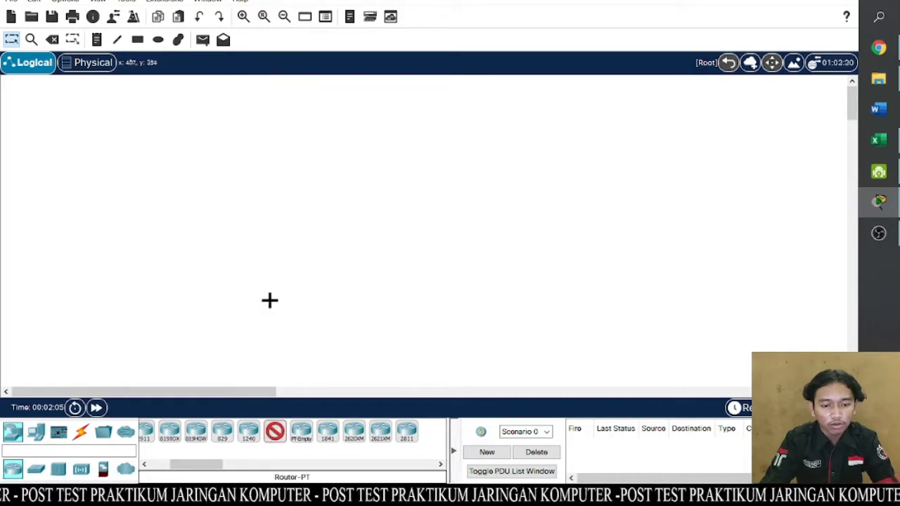
pyautogui.click(286, 239)
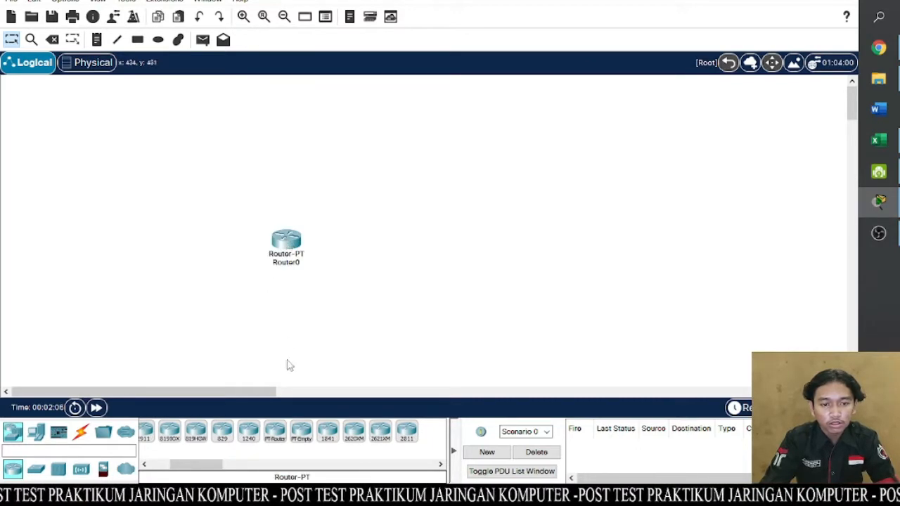
pyautogui.click(275, 431)
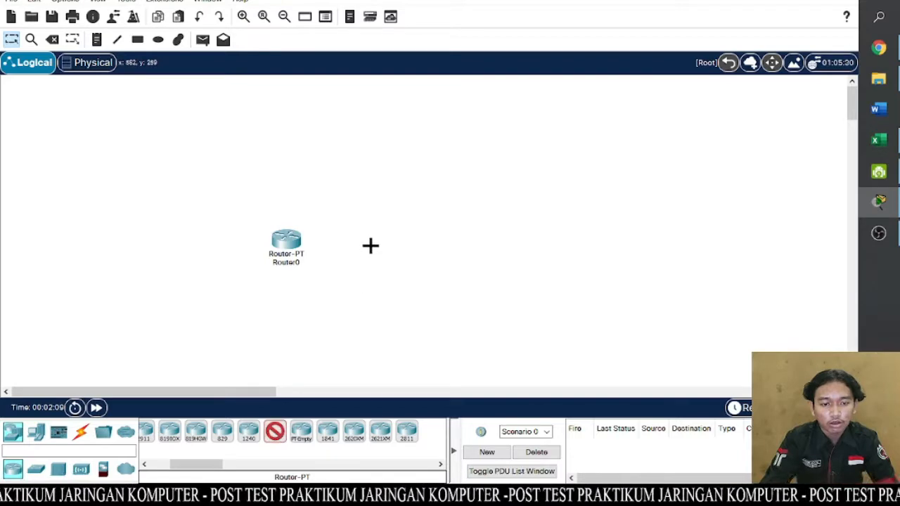
pyautogui.click(370, 243)
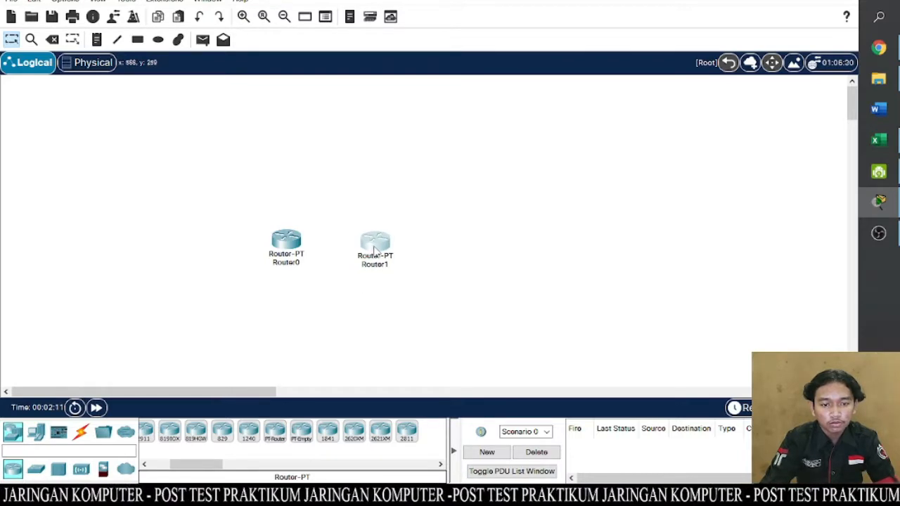
pyautogui.click(275, 431)
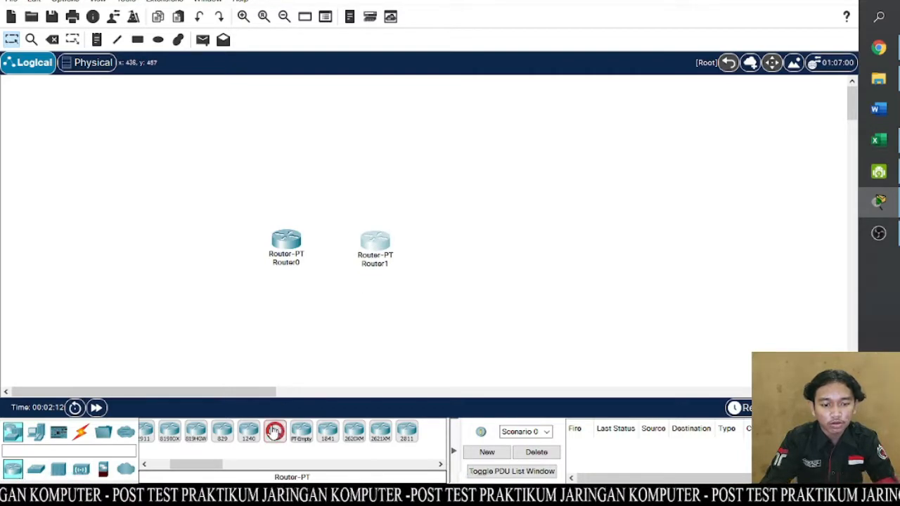
pyautogui.click(470, 241)
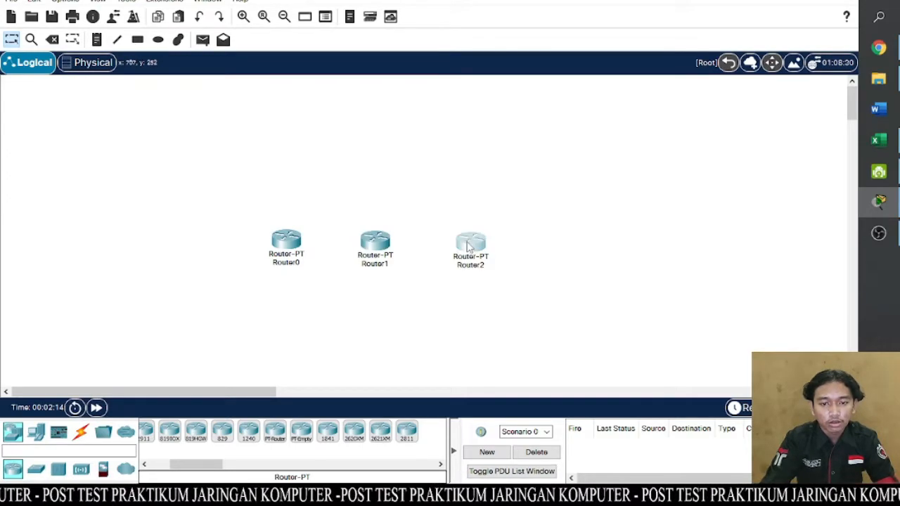
pyautogui.click(470, 243)
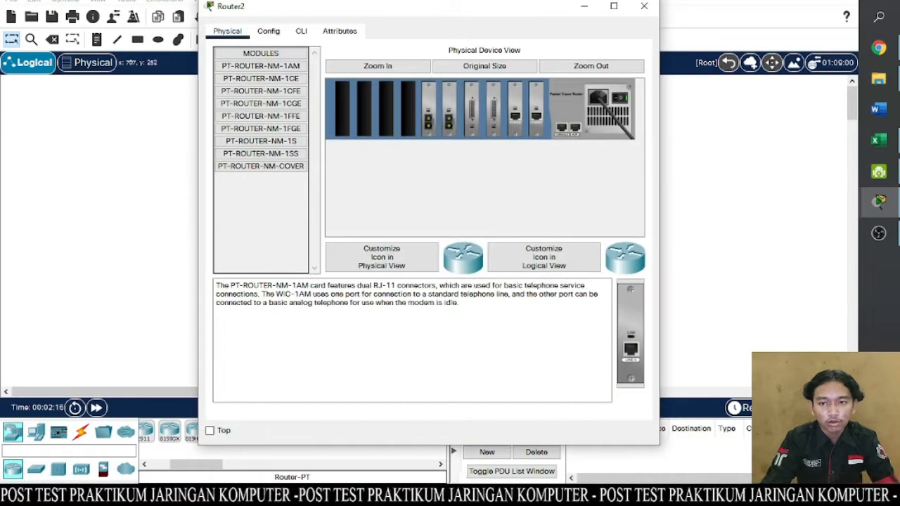
pyautogui.click(644, 6)
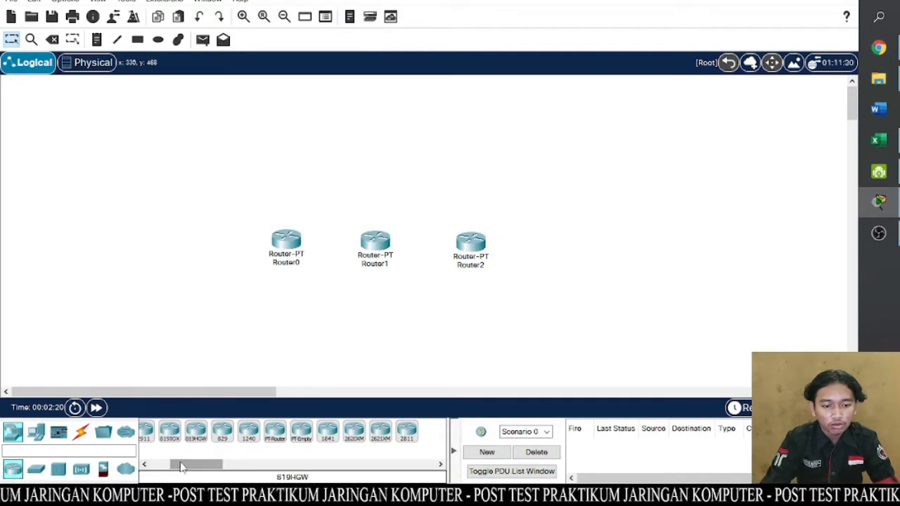
# - Add three PT-Switch devices: one below Router1, one left of Router0 and one right of Router2, roughly level with the routers
pyautogui.click(144, 466)
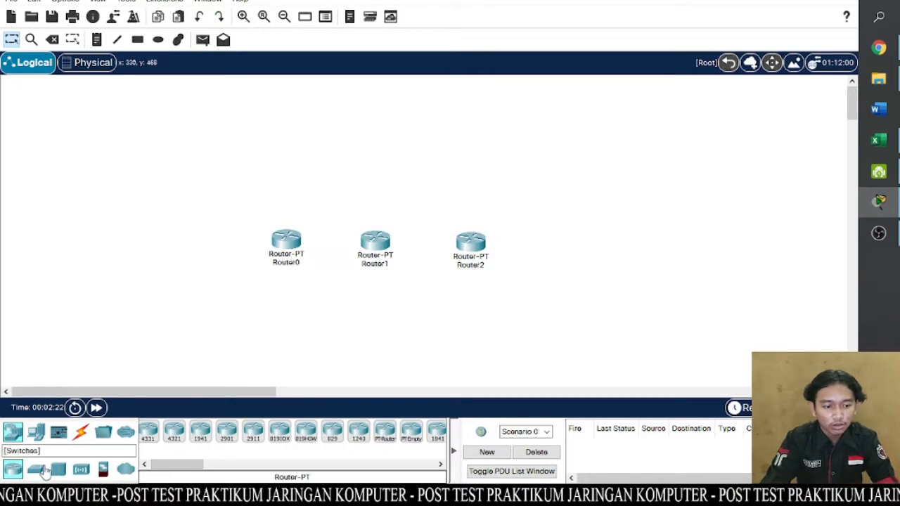
pyautogui.click(44, 469)
pyautogui.click(181, 435)
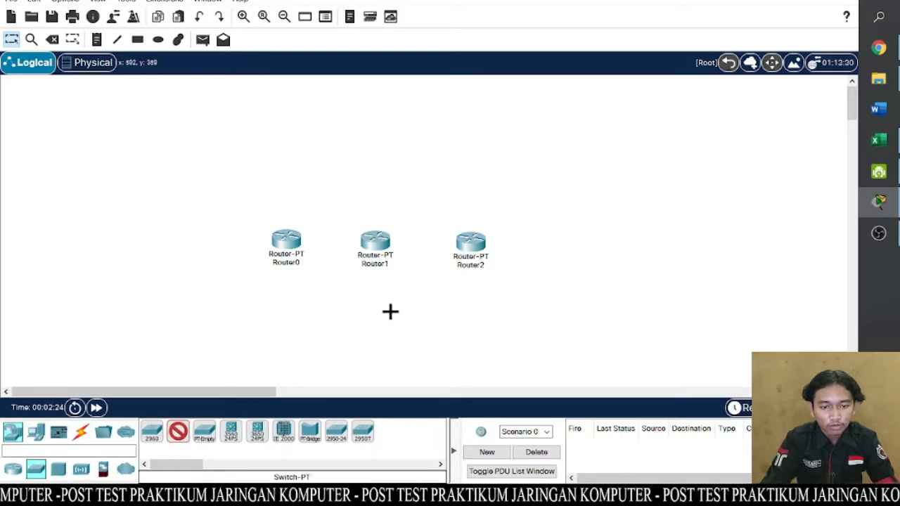
pyautogui.click(373, 322)
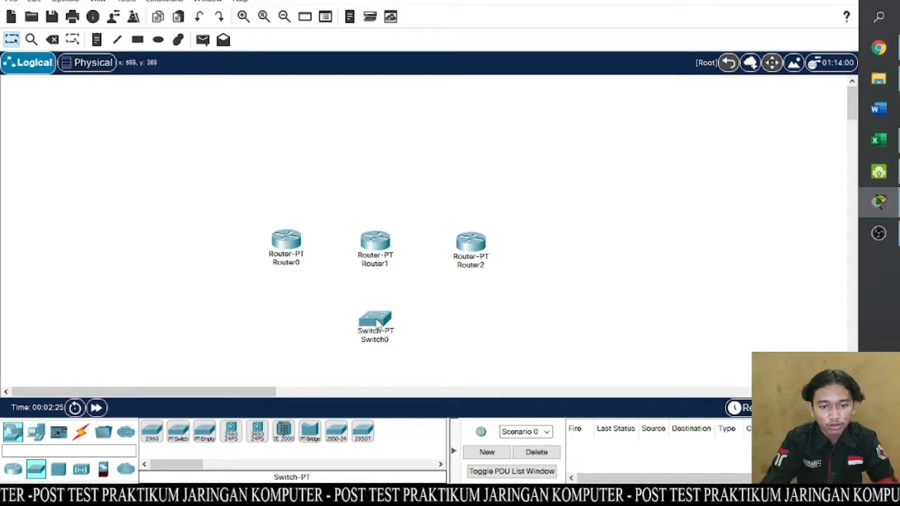
pyautogui.click(181, 438)
pyautogui.click(209, 243)
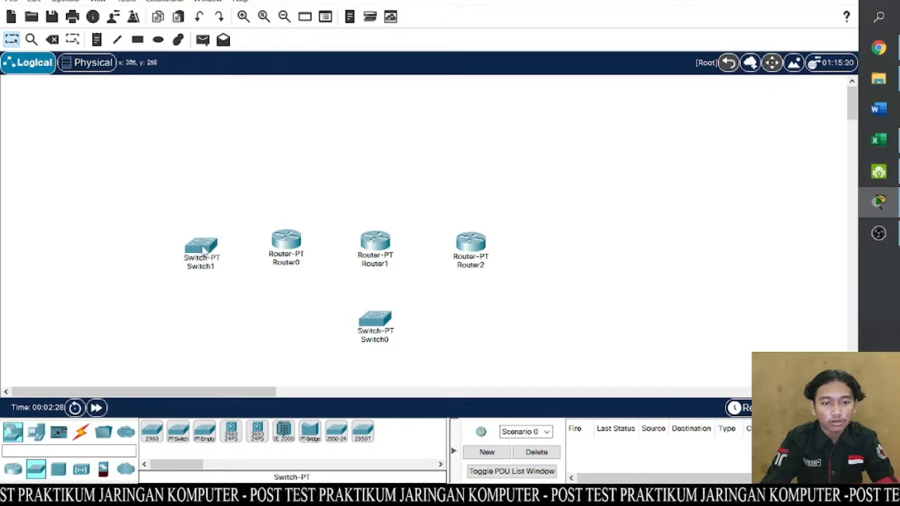
pyautogui.click(556, 244)
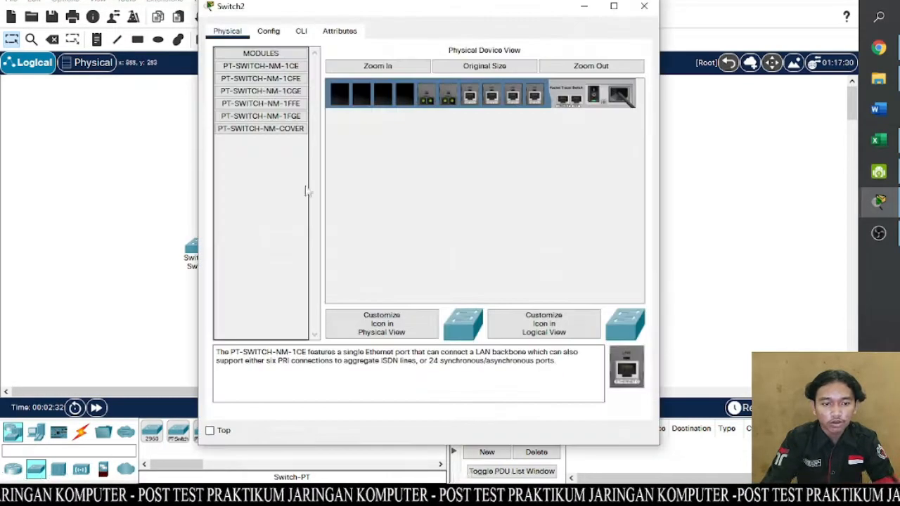
pyautogui.click(638, 6)
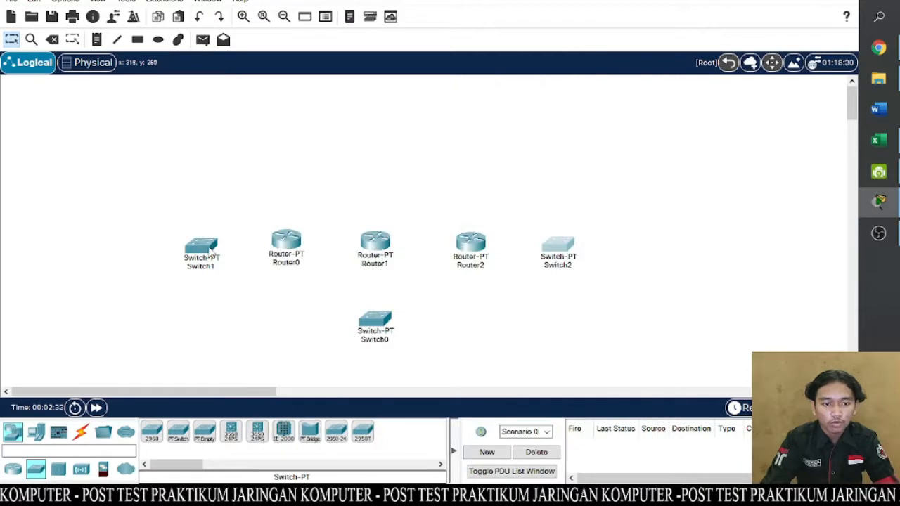
pyautogui.moveTo(211, 250); pyautogui.dragTo(209, 242)
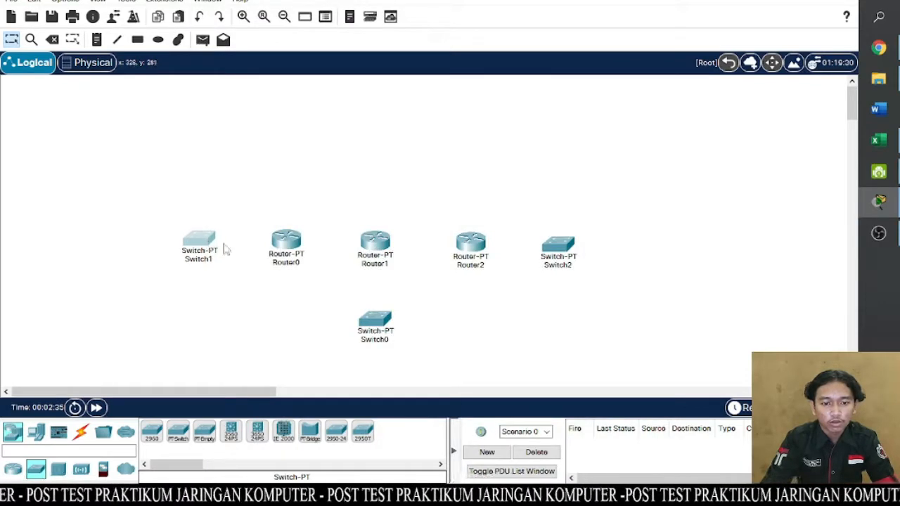
pyautogui.click(511, 326)
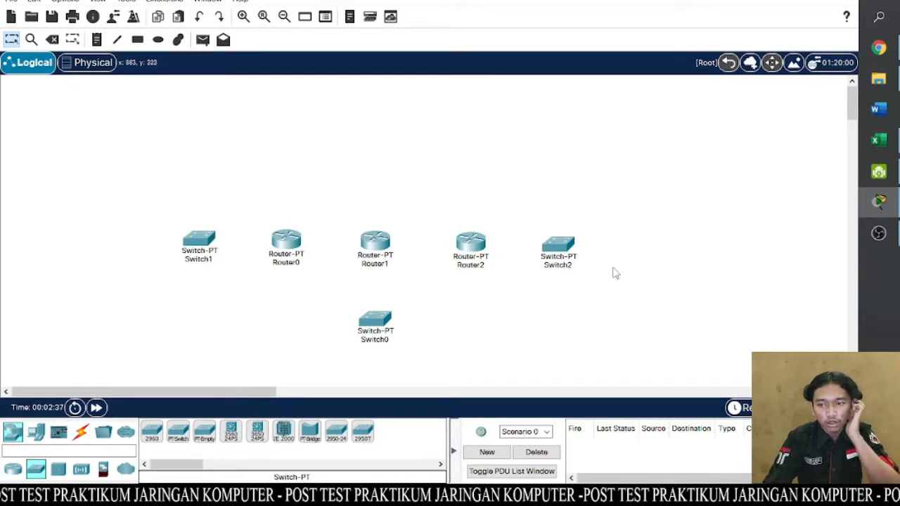
# - Check the addressing table in Excel and place four PCs in Packet Tracer, two outside Switch1 and two outside Switch2, above and below
pyautogui.click(878, 140)
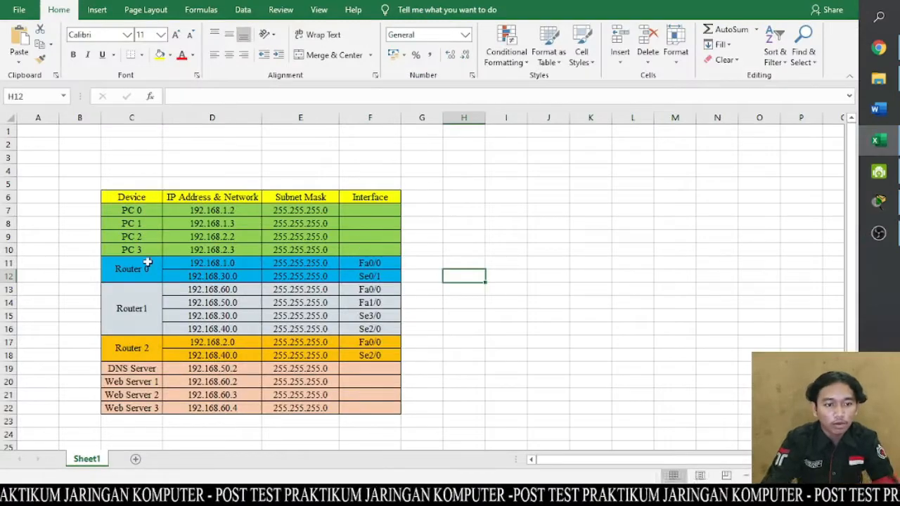
pyautogui.click(877, 202)
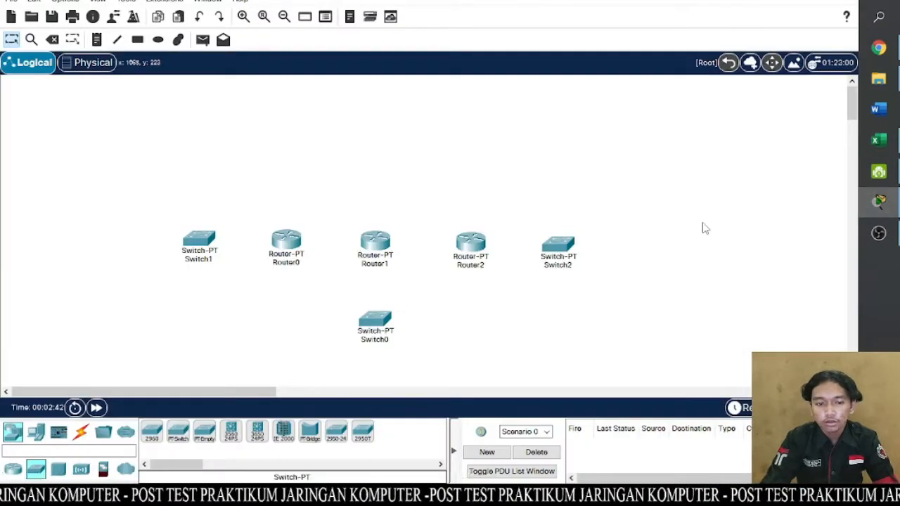
pyautogui.click(32, 432)
pyautogui.click(152, 432)
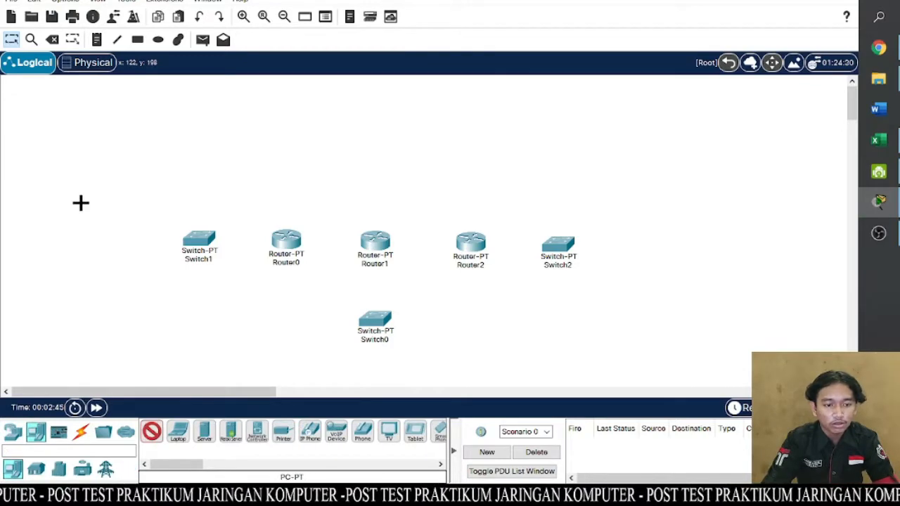
pyautogui.click(117, 201)
pyautogui.click(152, 431)
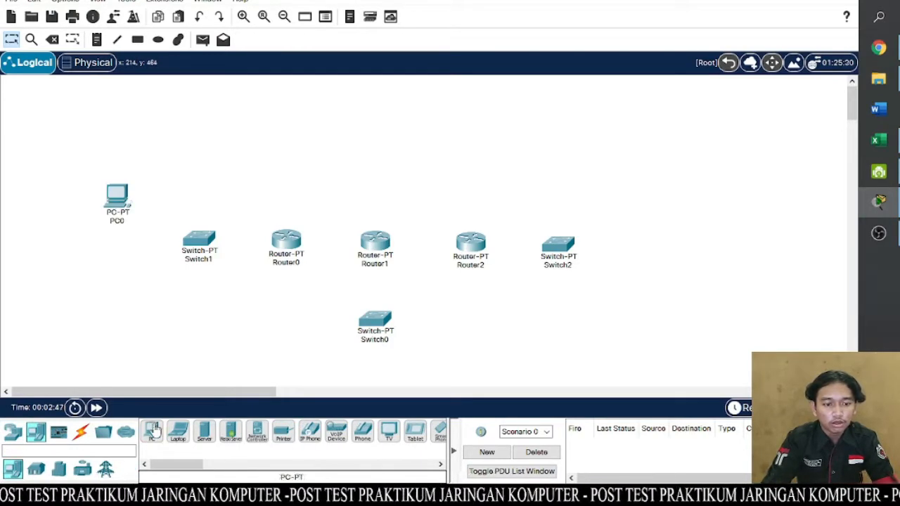
pyautogui.click(113, 297)
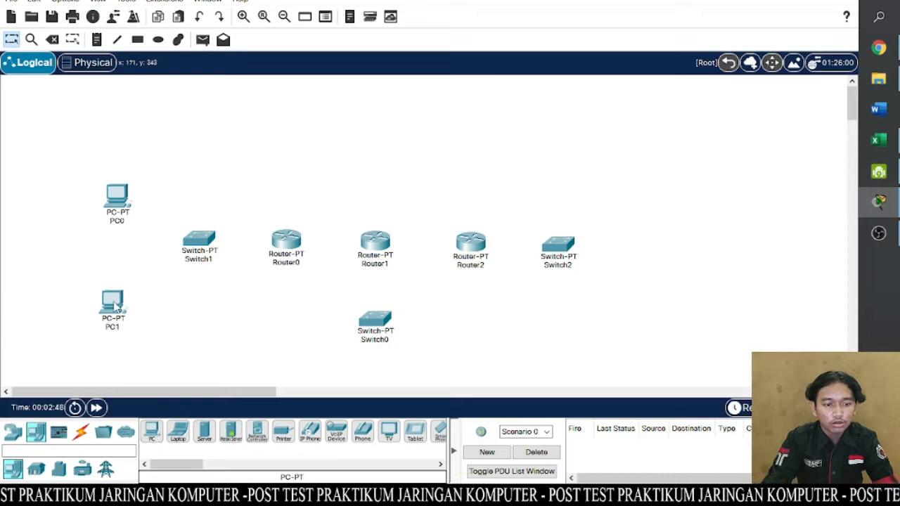
pyautogui.click(151, 431)
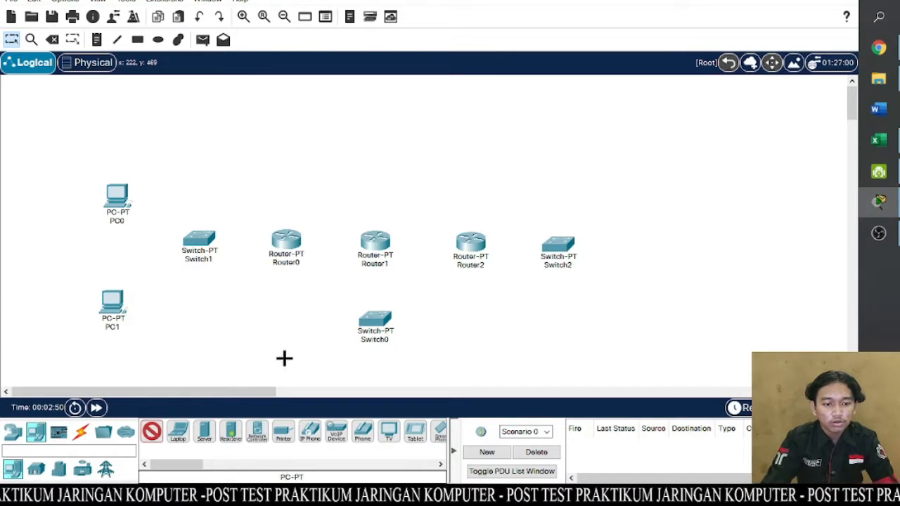
pyautogui.click(634, 192)
pyautogui.click(152, 432)
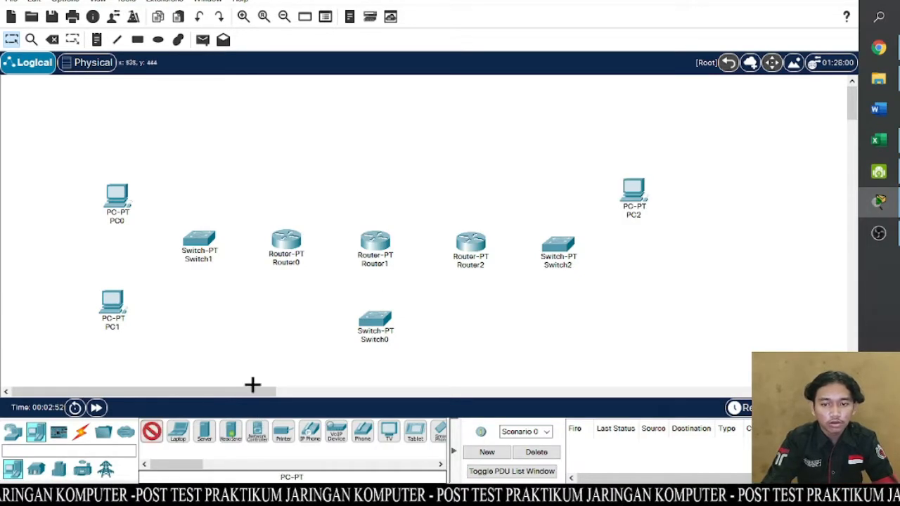
pyautogui.click(636, 293)
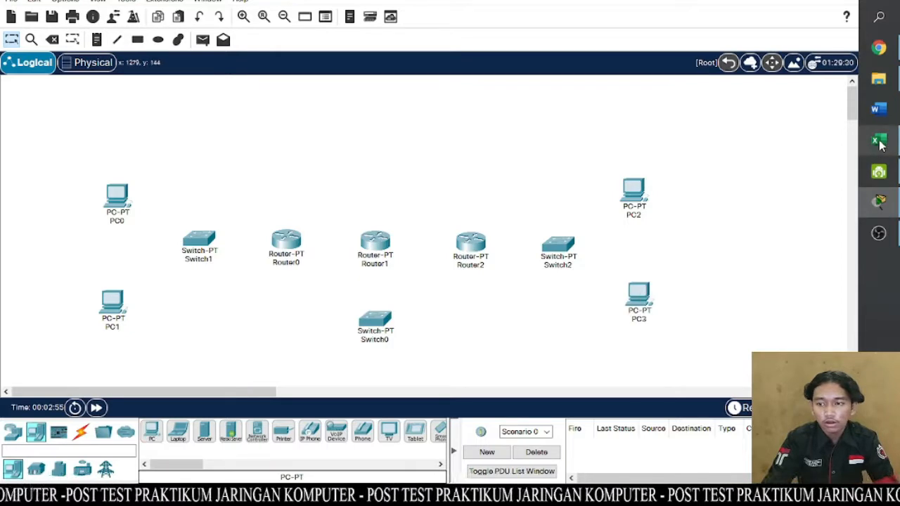
# - Examine the DNS Server and Web Server rows of the addressing table in Excel and return to Packet Tracer
pyautogui.click(878, 144)
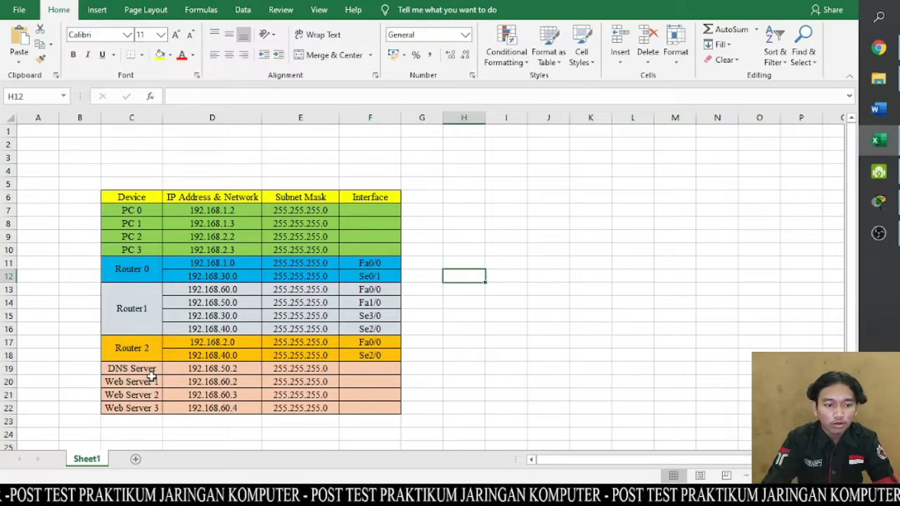
pyautogui.moveTo(151, 376)
pyautogui.mouseDown()
pyautogui.moveTo(337, 402)
pyautogui.moveTo(392, 380)
pyautogui.mouseUp()
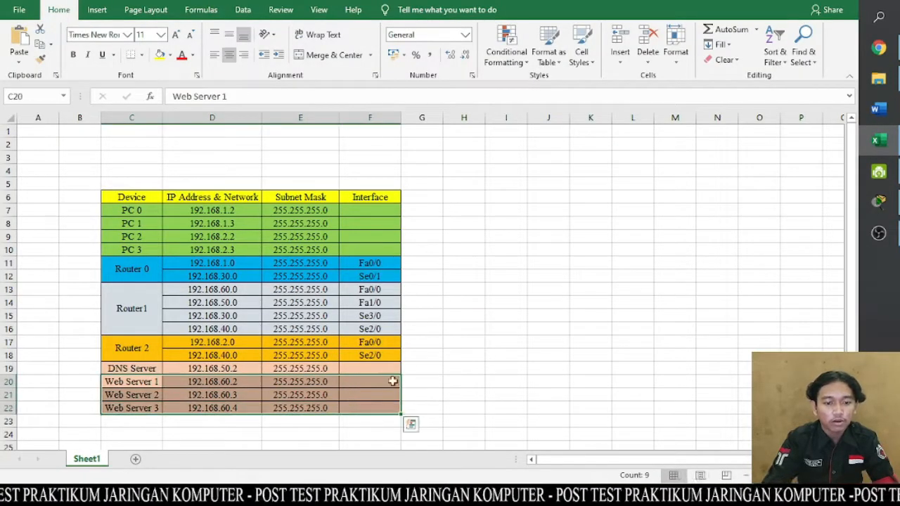
pyautogui.click(484, 368)
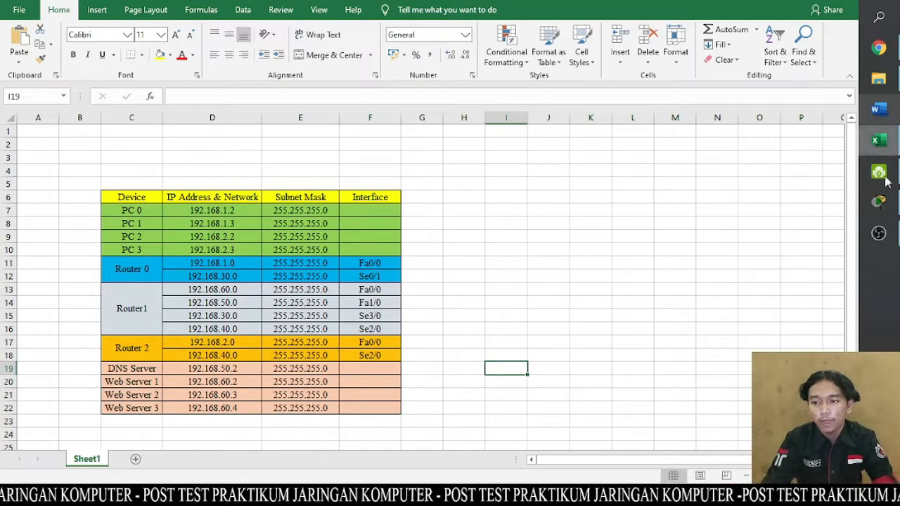
pyautogui.click(879, 201)
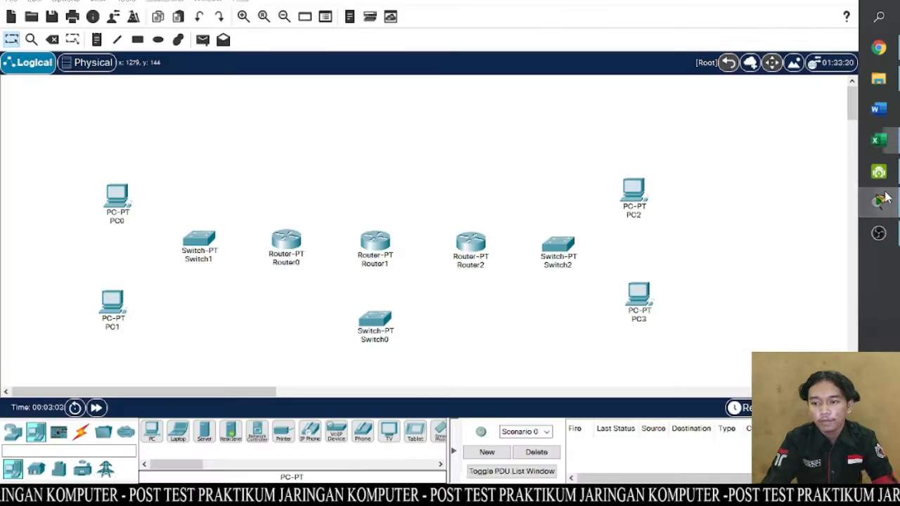
# - Place one Server-PT above Router1 and three more in a horizontal row below Switch0
pyautogui.click(204, 431)
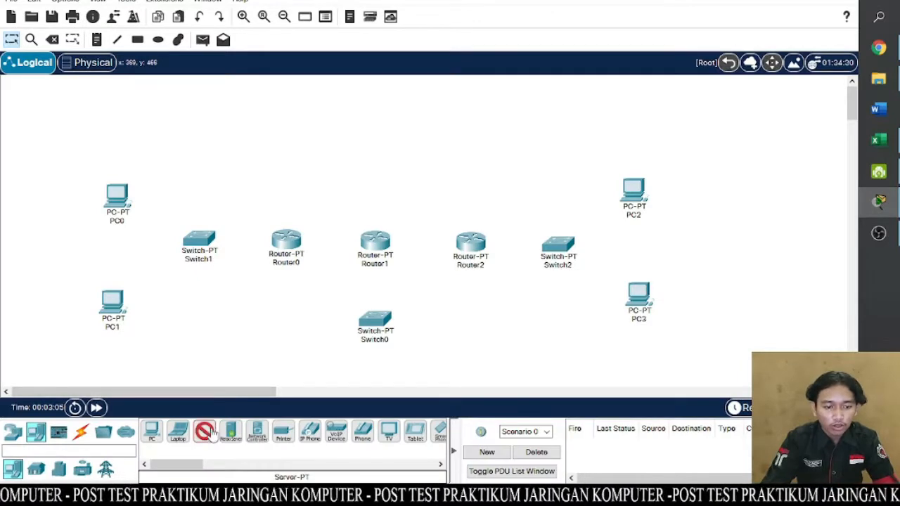
pyautogui.click(375, 129)
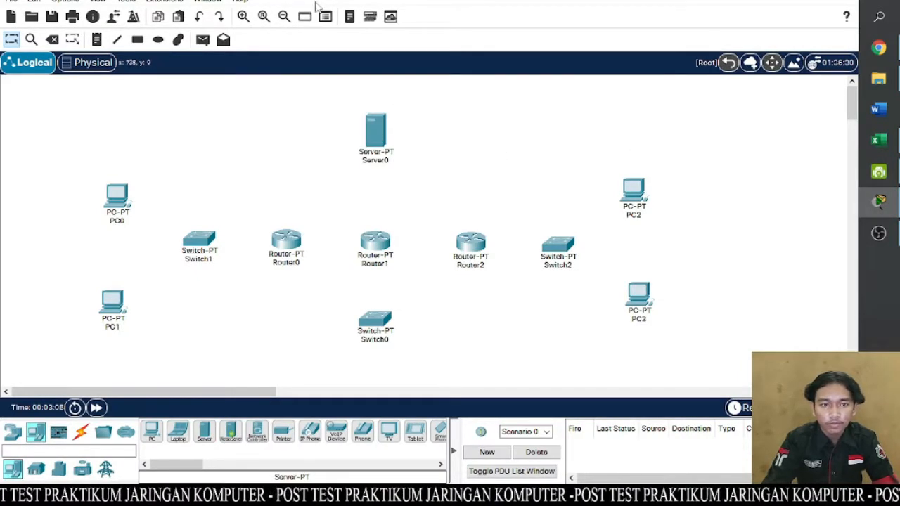
pyautogui.click(284, 17)
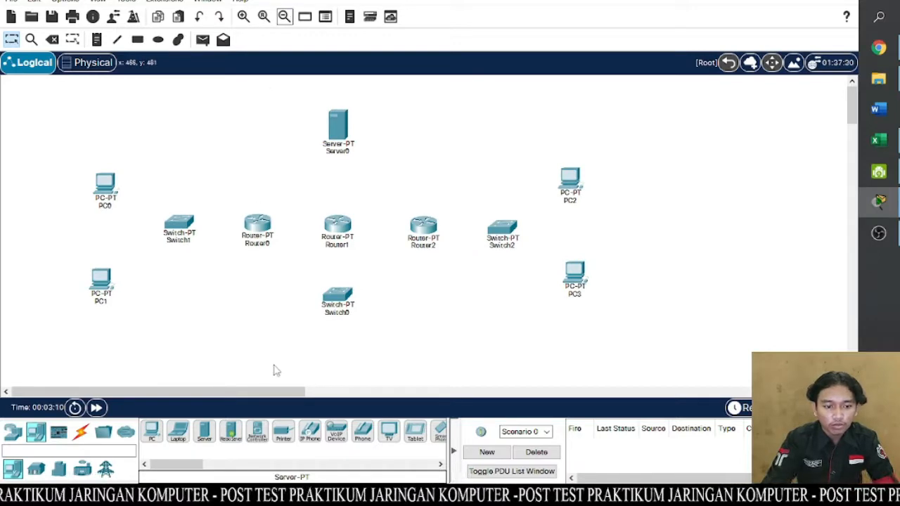
pyautogui.click(205, 432)
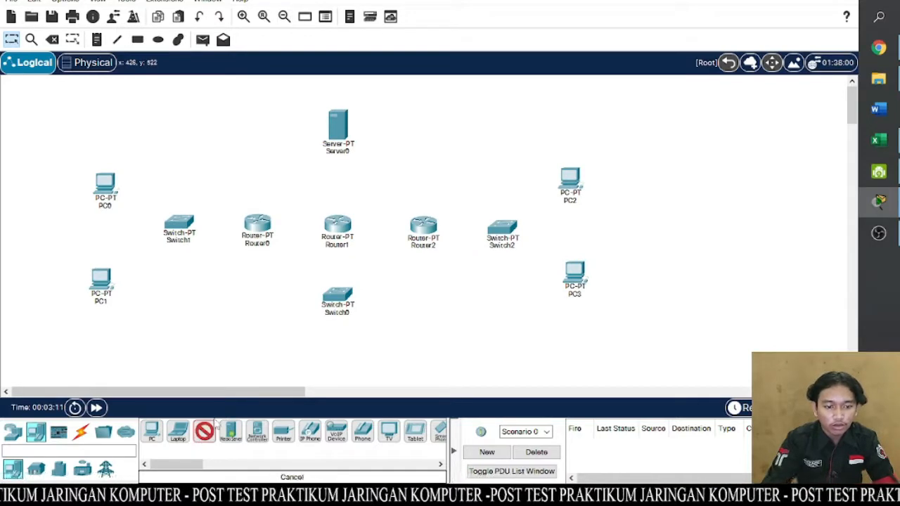
pyautogui.click(249, 370)
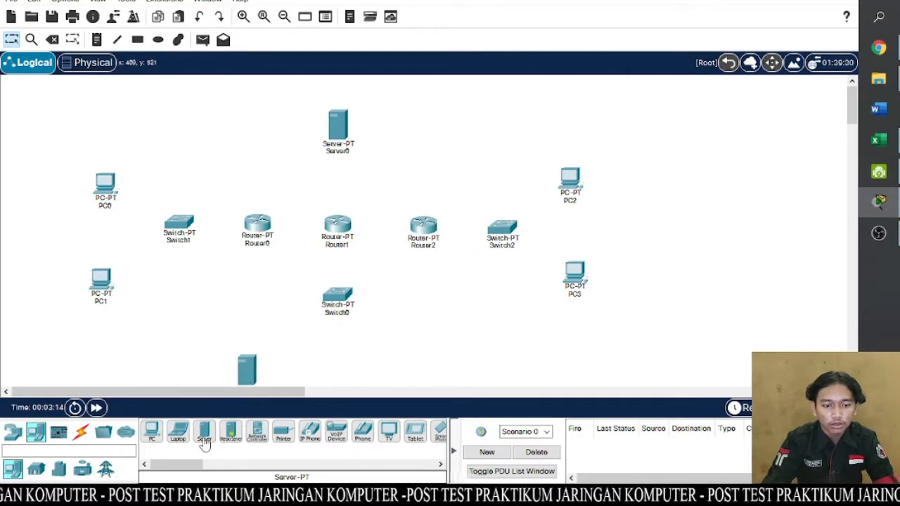
pyautogui.click(203, 440)
pyautogui.click(337, 366)
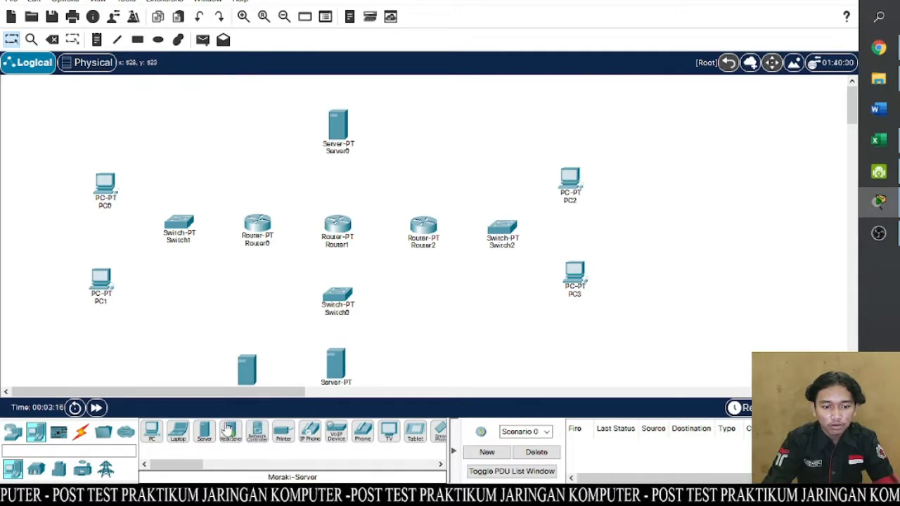
pyautogui.click(203, 431)
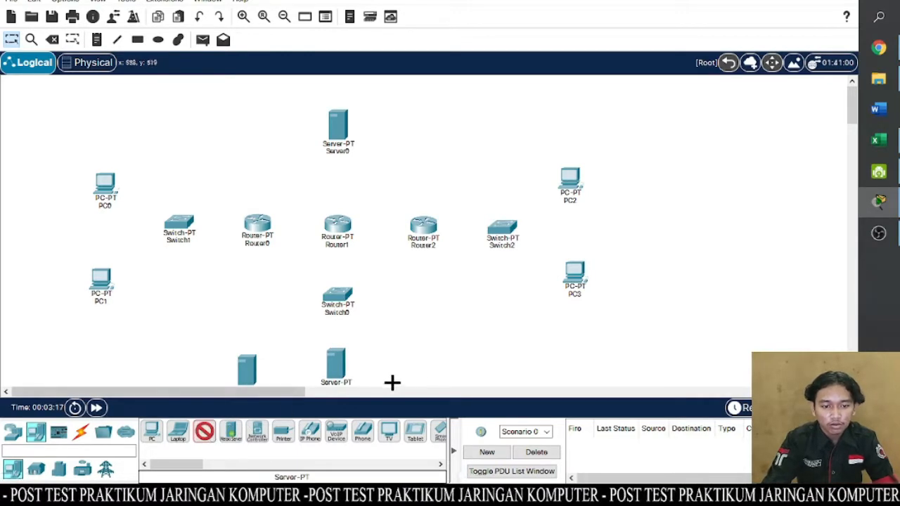
pyautogui.click(427, 367)
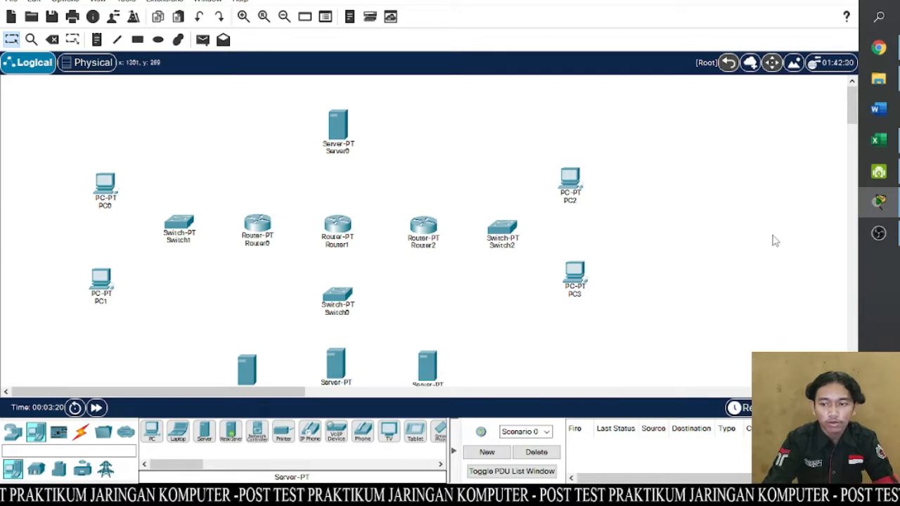
pyautogui.click(284, 16)
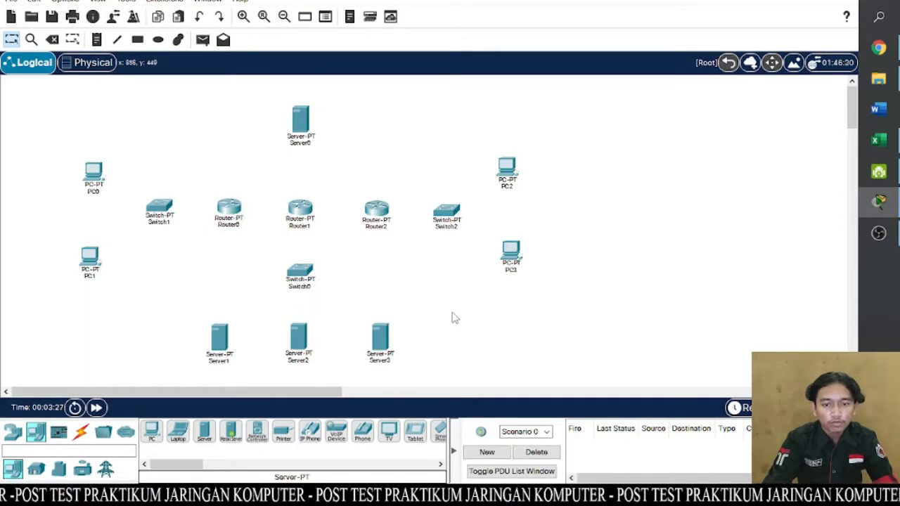
pyautogui.click(450, 213)
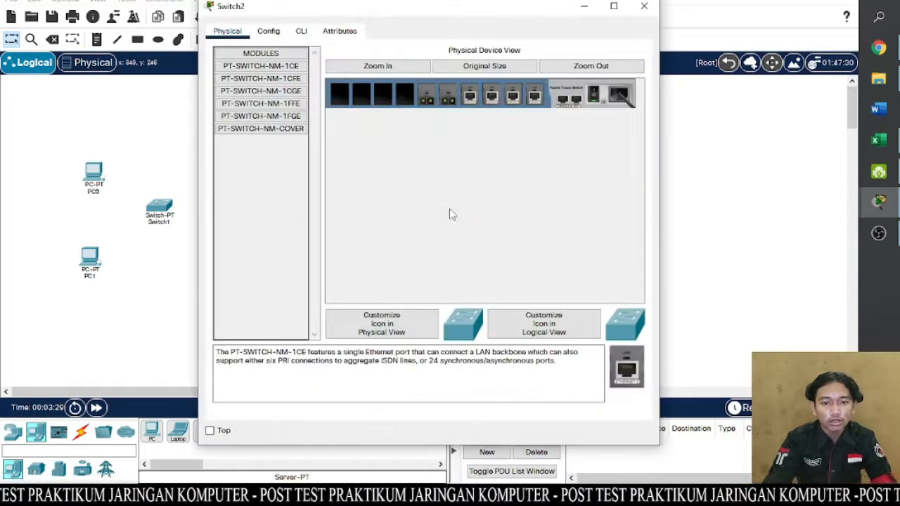
pyautogui.click(644, 7)
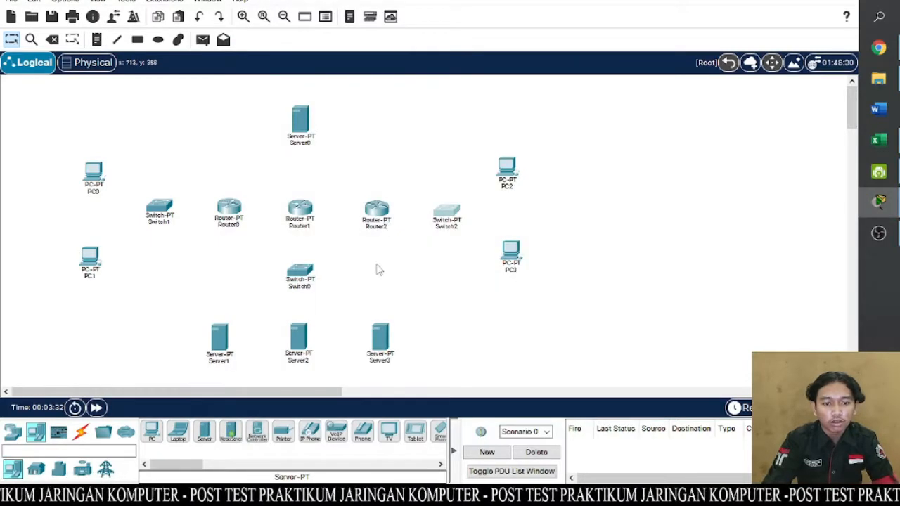
# - Connect Router1's Serial2/0 port to Router0's Serial2/0 port with a Serial DTE cable
pyautogui.click(82, 432)
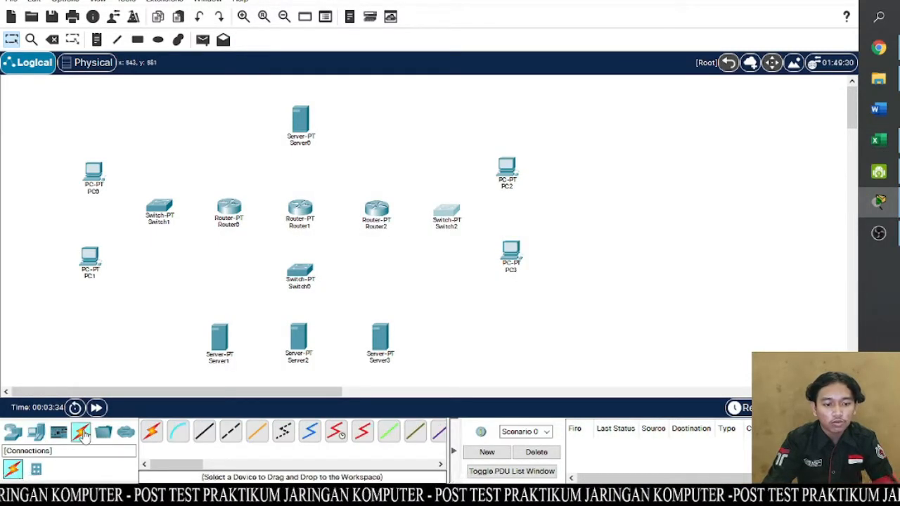
pyautogui.click(363, 434)
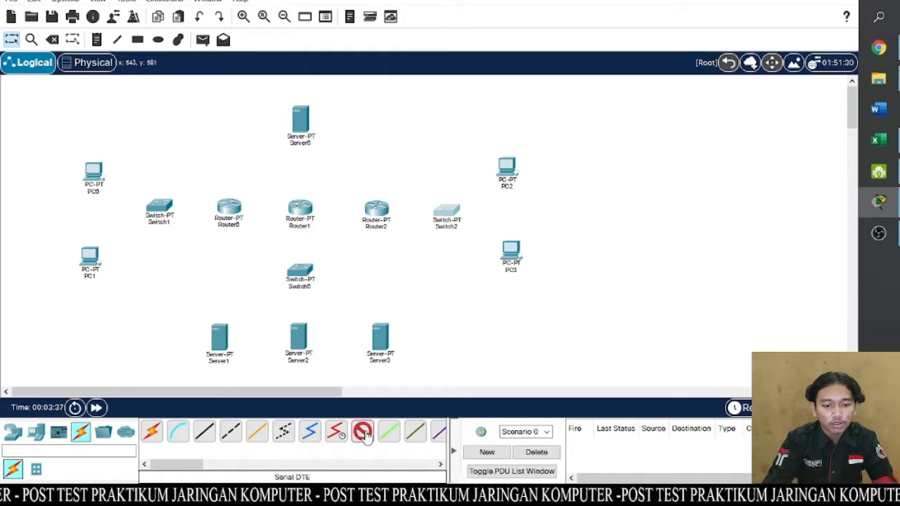
pyautogui.click(307, 211)
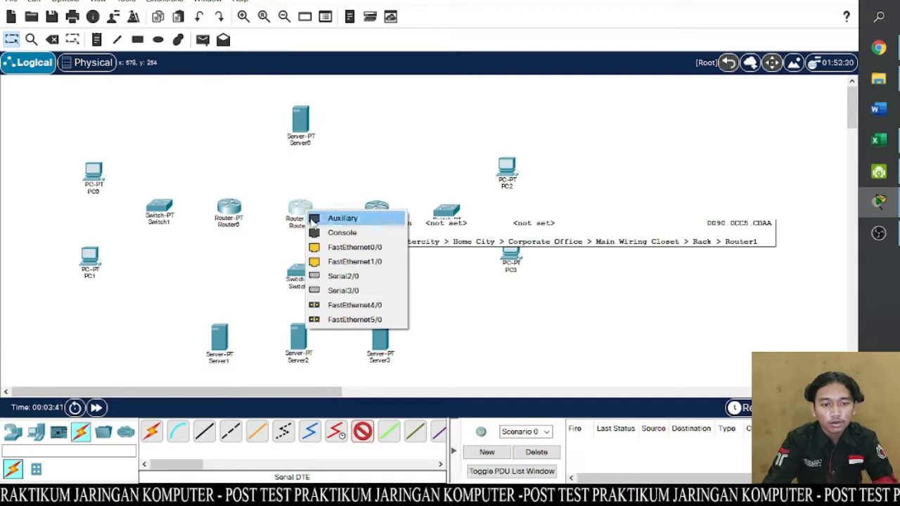
pyautogui.click(323, 281)
pyautogui.click(231, 209)
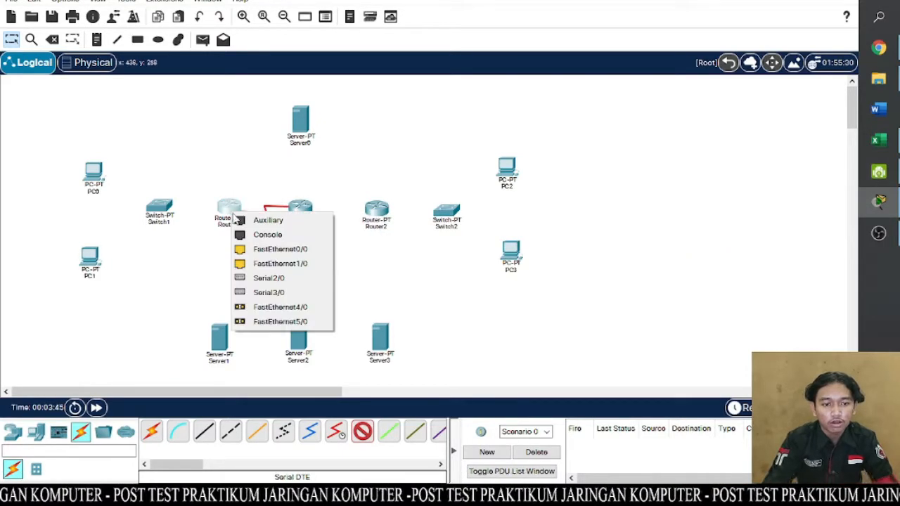
pyautogui.click(264, 280)
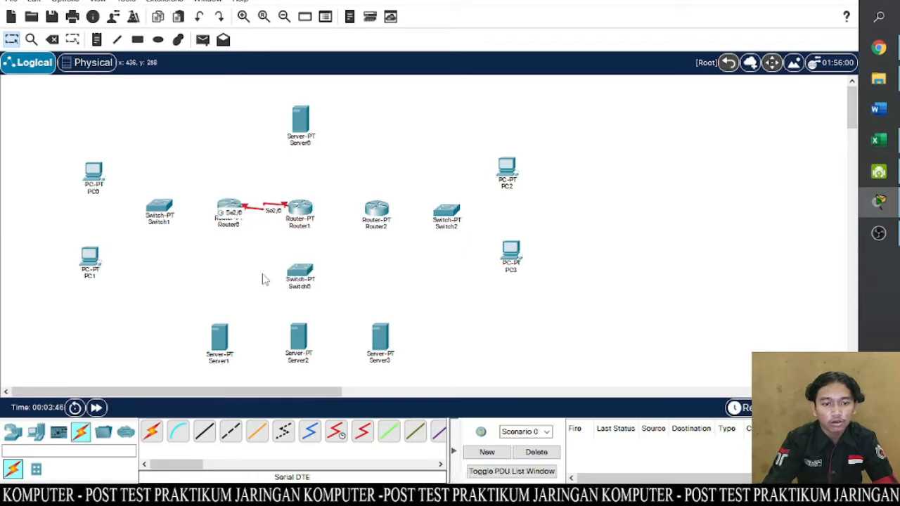
# - Connect Router1's Serial3/0 port to Router2's Serial2/0 port with a Serial DTE cable
pyautogui.click(362, 439)
pyautogui.click(301, 210)
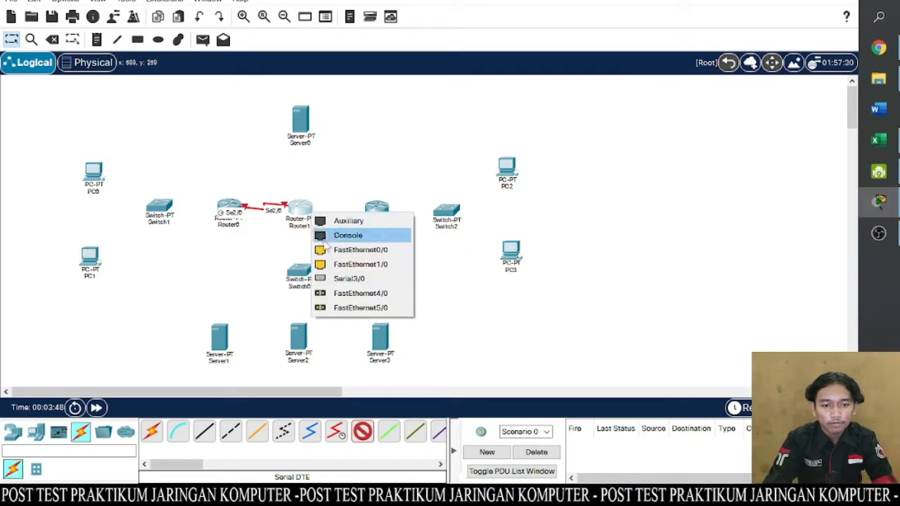
pyautogui.click(338, 280)
pyautogui.click(380, 209)
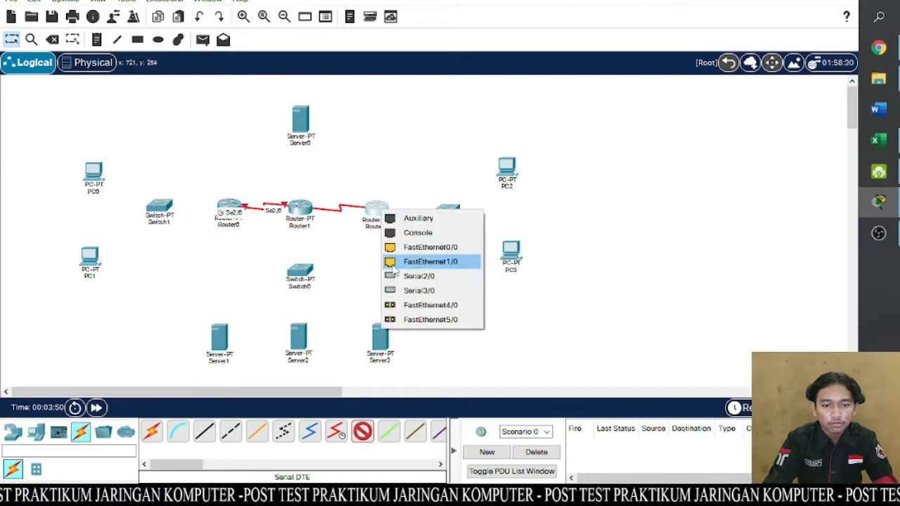
pyautogui.click(405, 277)
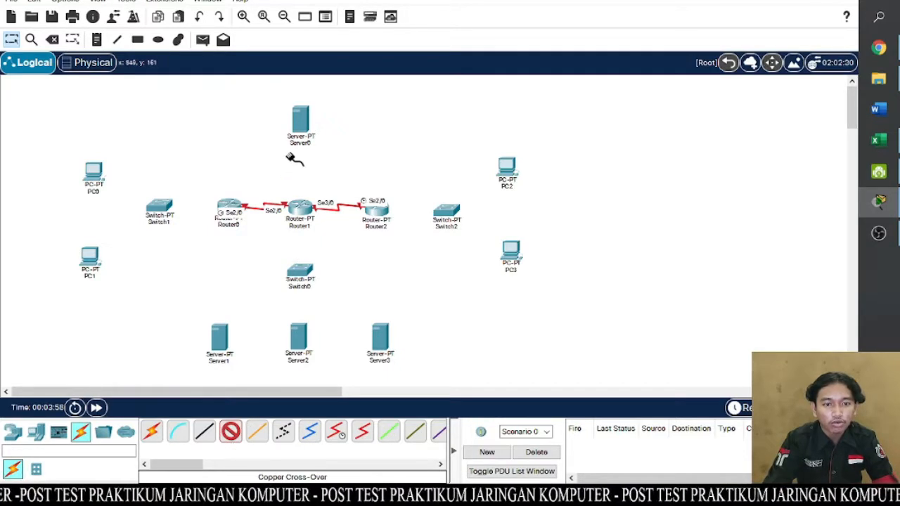
# - Connect Server0's FastEthernet0 port to Router1's FastEthernet0/0 port with a Copper Cross-Over cable
pyautogui.click(302, 128)
pyautogui.click(322, 141)
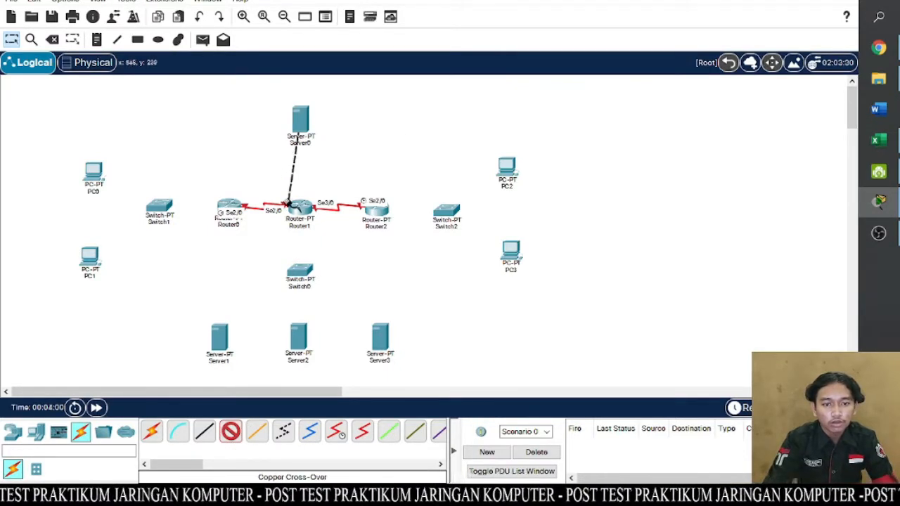
pyautogui.click(301, 209)
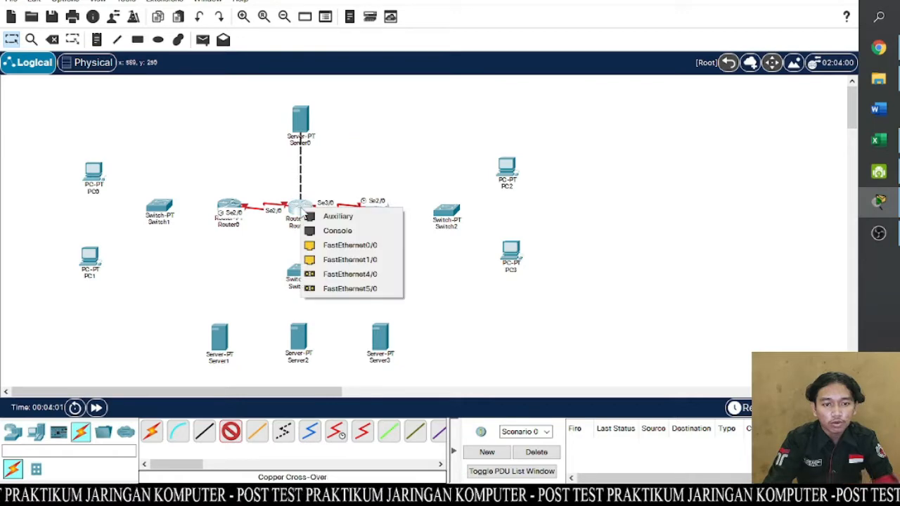
pyautogui.click(316, 245)
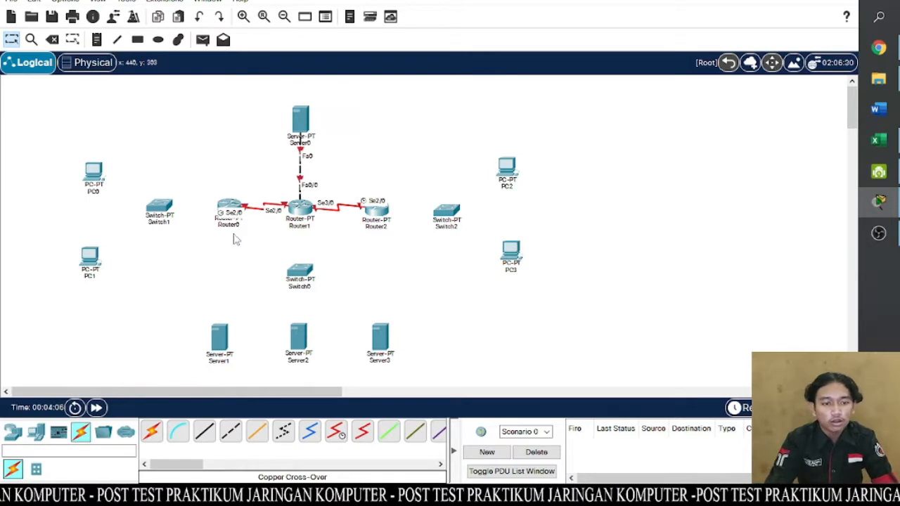
# - Connect Router0's FastEthernet0/0 port to Switch1's FastEthernet0/1 port with a Copper Straight-Through cable
pyautogui.click(203, 432)
pyautogui.click(232, 208)
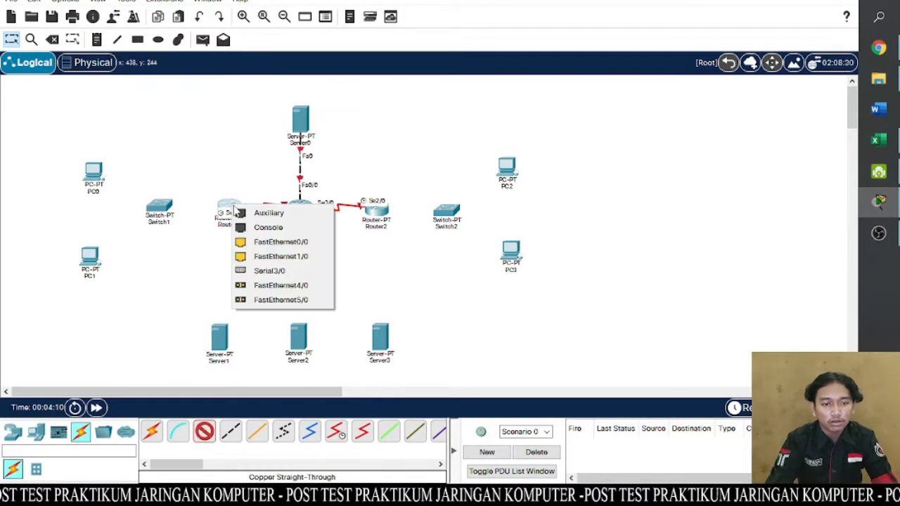
pyautogui.click(250, 242)
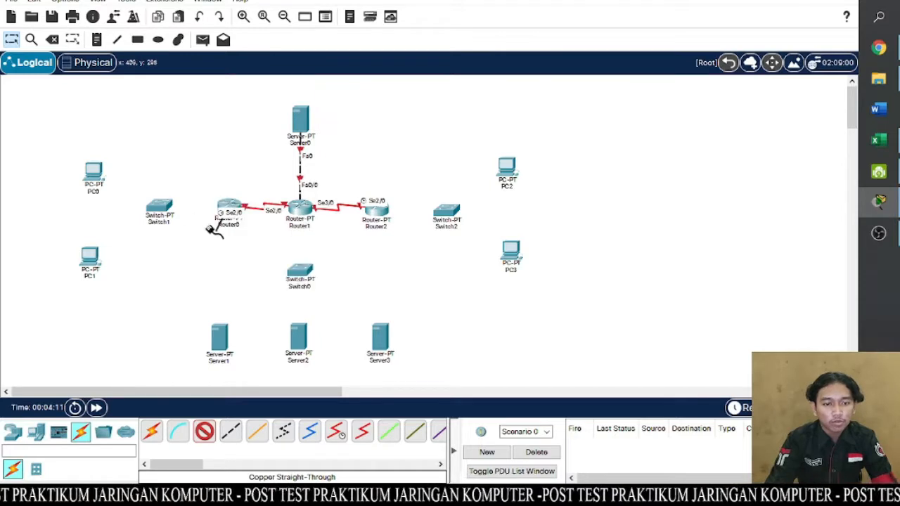
pyautogui.click(161, 209)
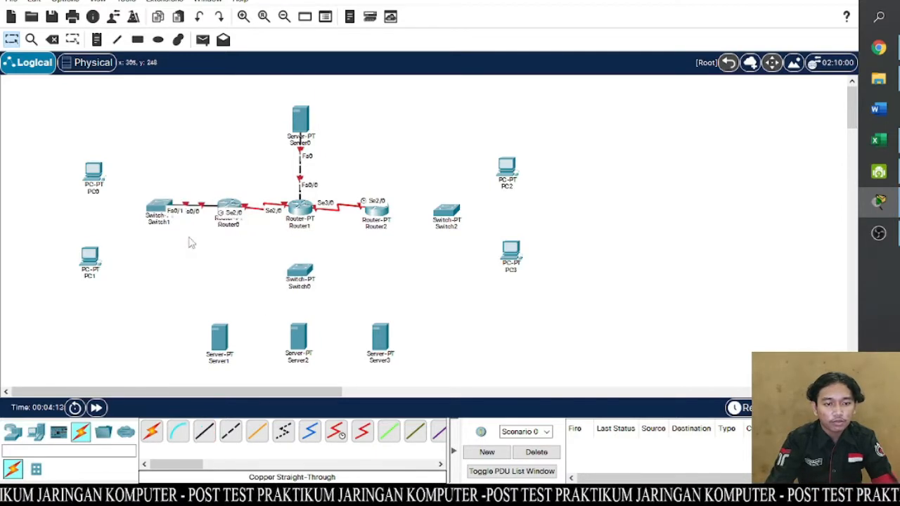
# - Connect Switch1's FastEthernet1/1 to PC0 and FastEthernet2/1 to PC1, both at the PC's FastEthernet0, with Copper Straight-Through cables
pyautogui.click(204, 430)
pyautogui.click(161, 207)
pyautogui.click(172, 226)
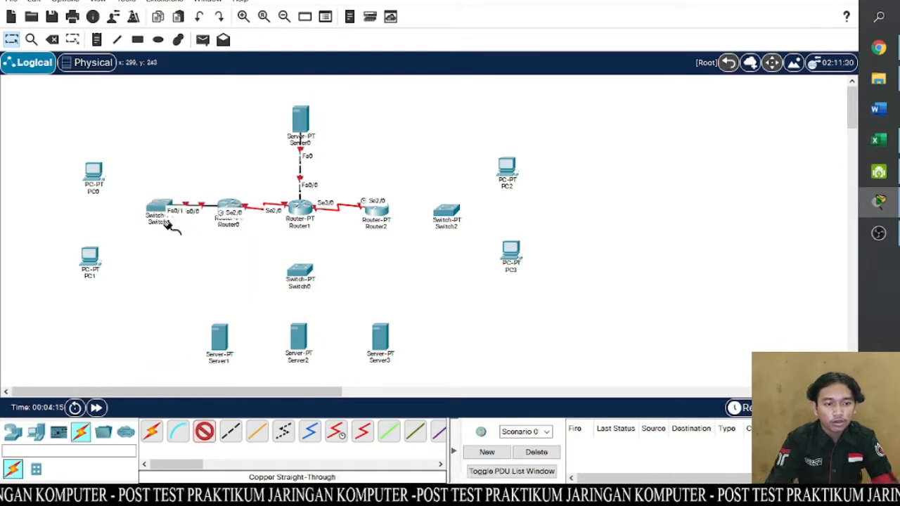
pyautogui.click(98, 176)
pyautogui.click(134, 228)
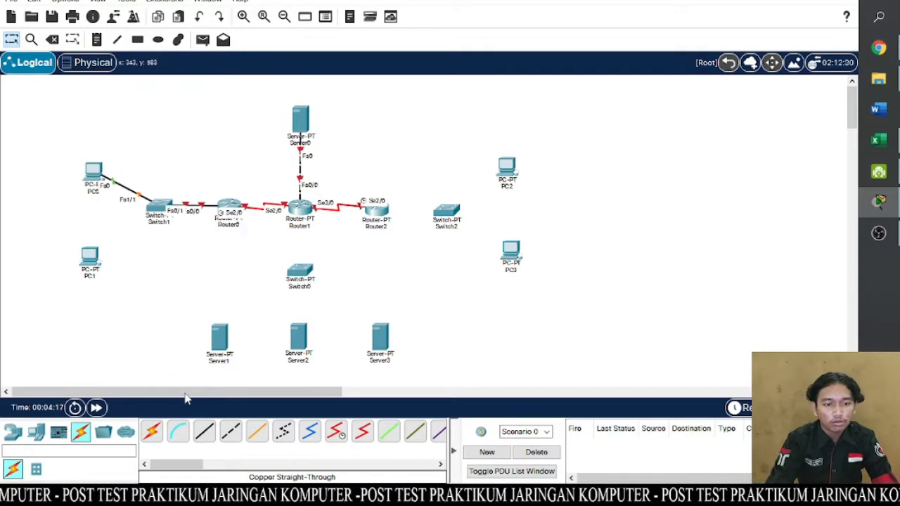
pyautogui.click(161, 209)
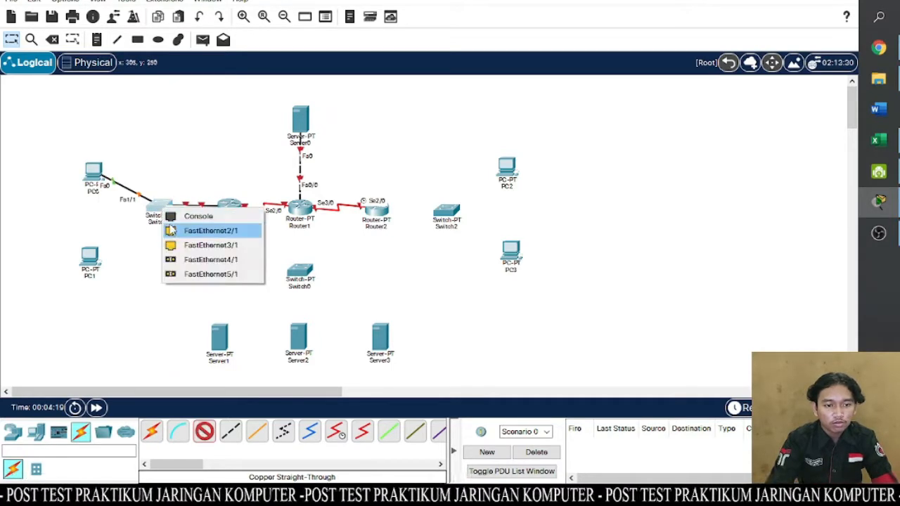
pyautogui.click(172, 232)
pyautogui.click(89, 257)
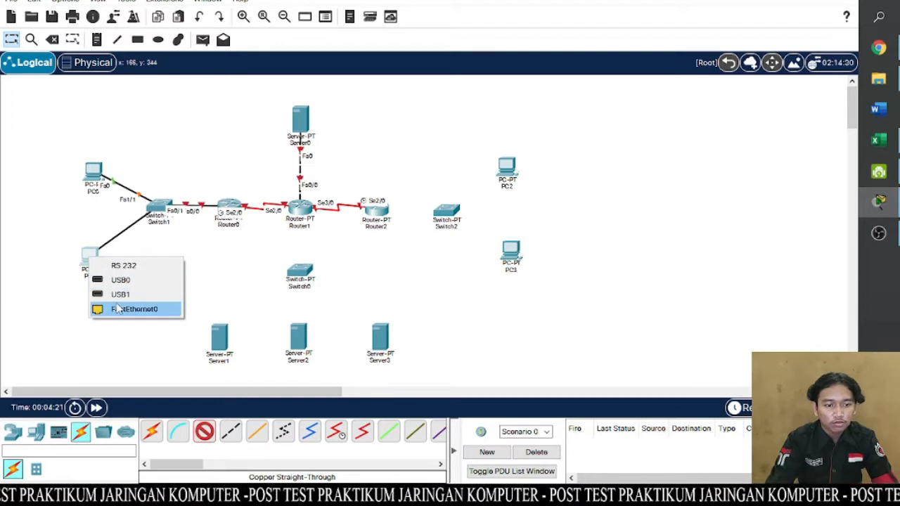
pyautogui.click(125, 308)
# - Connect Router1's FastEthernet1/0 port to Switch0's FastEthernet0/1 port with a Copper Straight-Through cable
pyautogui.click(204, 430)
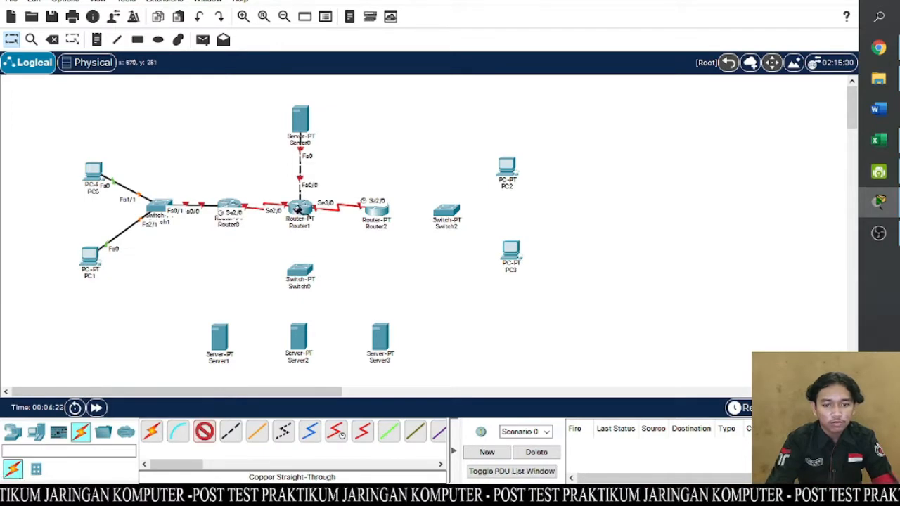
pyautogui.click(300, 209)
pyautogui.click(314, 249)
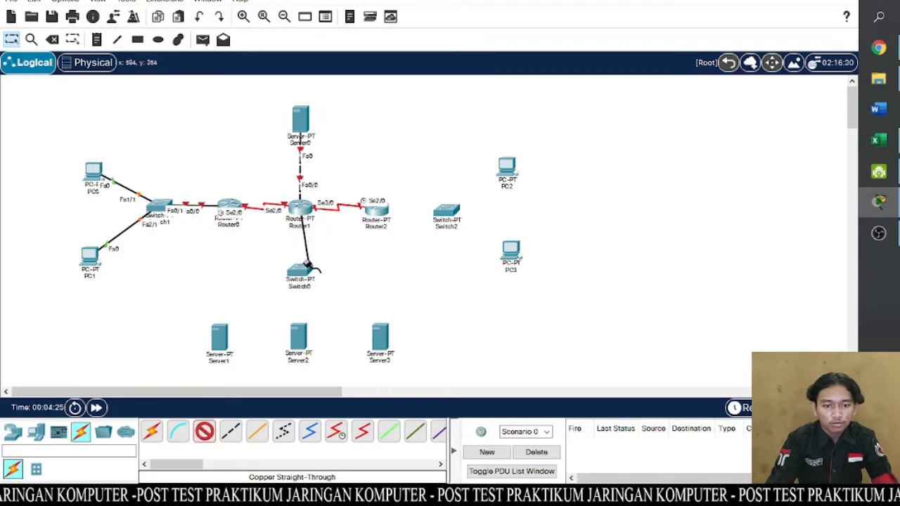
pyautogui.click(301, 270)
pyautogui.click(316, 292)
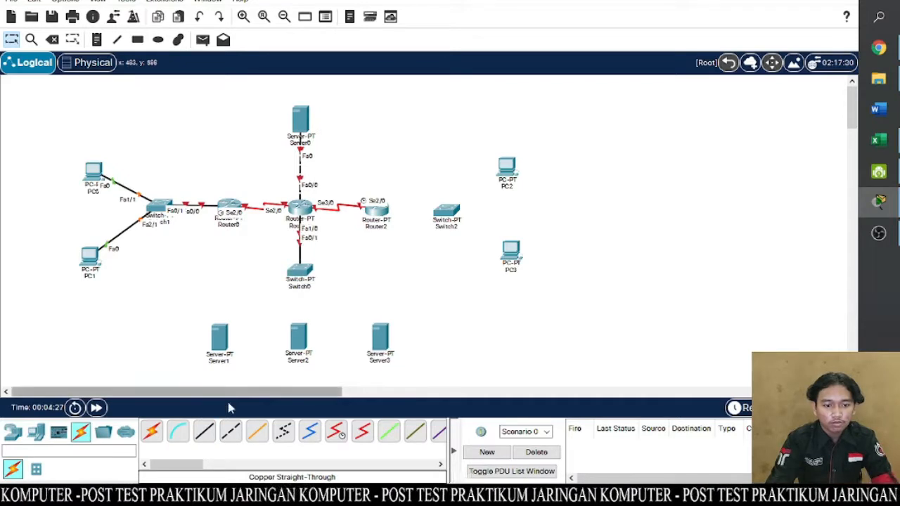
# - Connect Switch0's FastEthernet1/1 port to Server1's FastEthernet0 port with a Copper Straight-Through cable
pyautogui.click(204, 430)
pyautogui.click(301, 270)
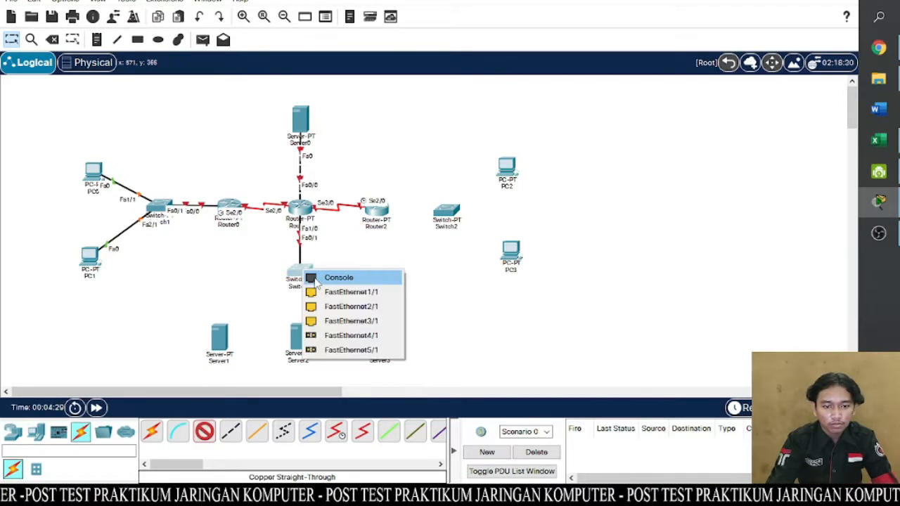
pyautogui.click(329, 291)
pyautogui.click(221, 340)
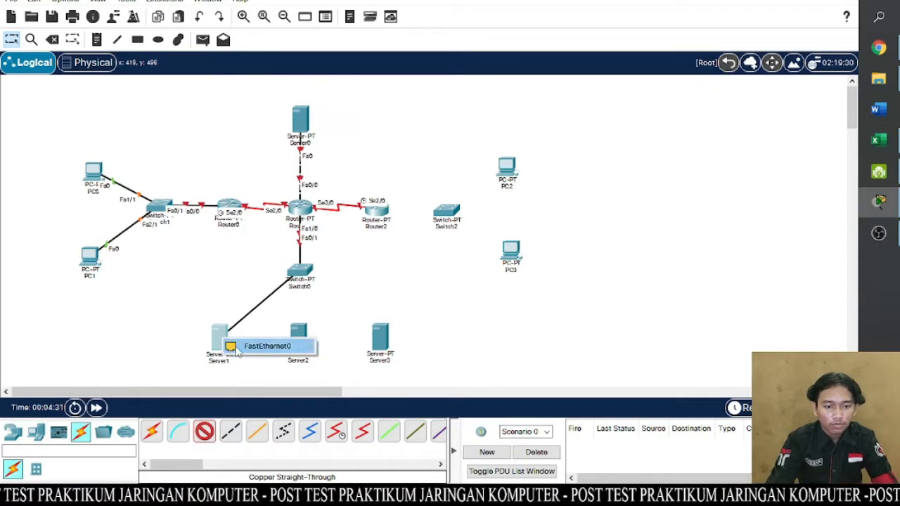
pyautogui.click(260, 341)
# - Connect Switch0's FastEthernet2/1 port to Server2's FastEthernet0 port with a Copper Straight-Through cable
pyautogui.click(204, 430)
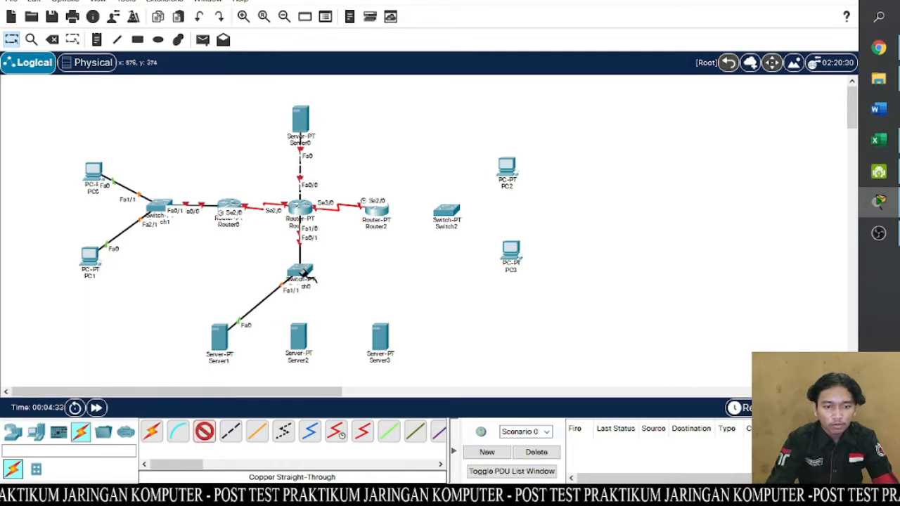
pyautogui.click(302, 270)
pyautogui.click(316, 294)
pyautogui.click(300, 332)
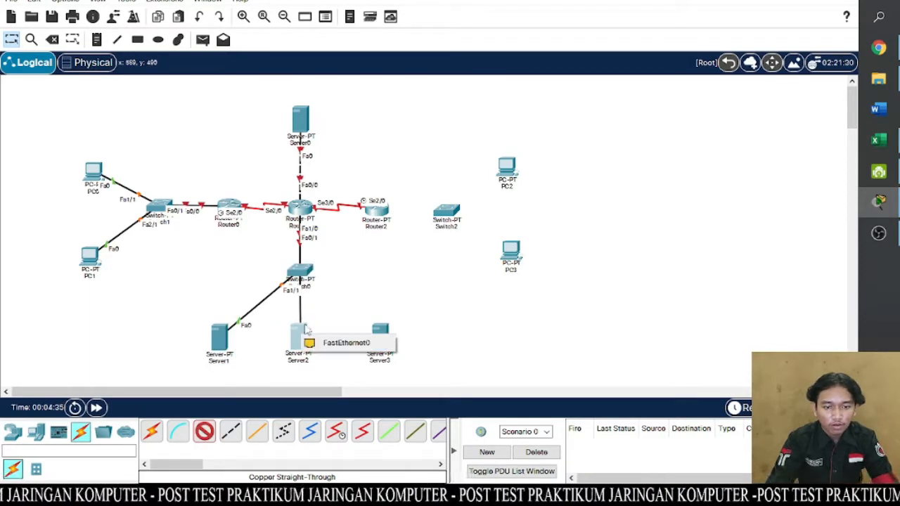
pyautogui.click(321, 333)
# - Connect Switch0's FastEthernet3/1 port to Server3's FastEthernet0 port with a Copper Straight-Through cable
pyautogui.click(204, 430)
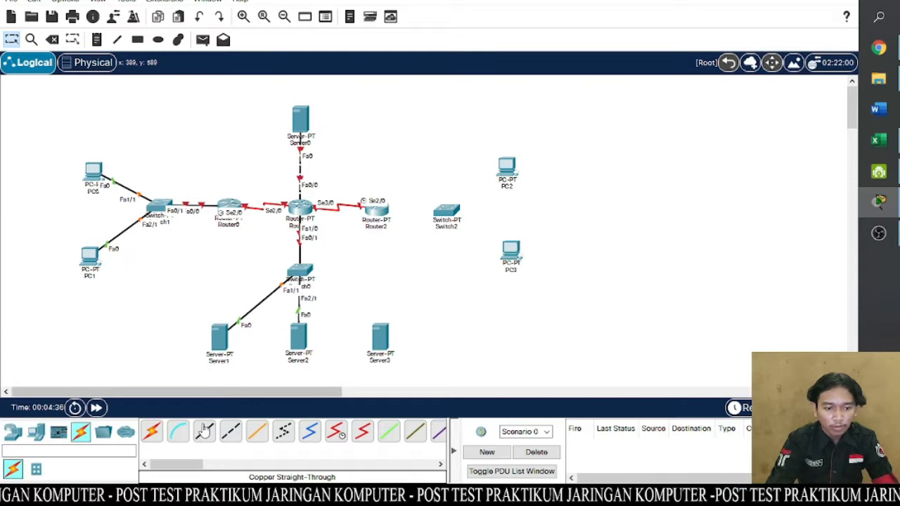
pyautogui.click(301, 271)
pyautogui.click(315, 294)
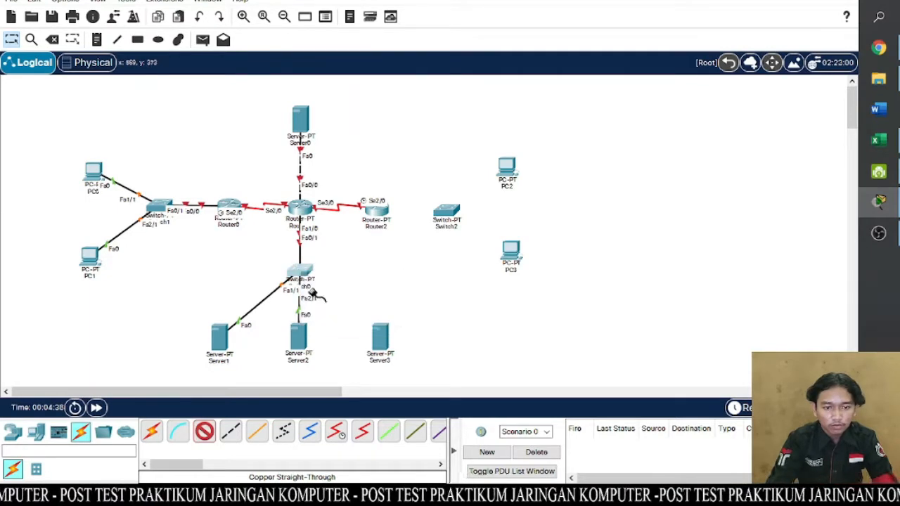
pyautogui.click(381, 336)
pyautogui.click(407, 346)
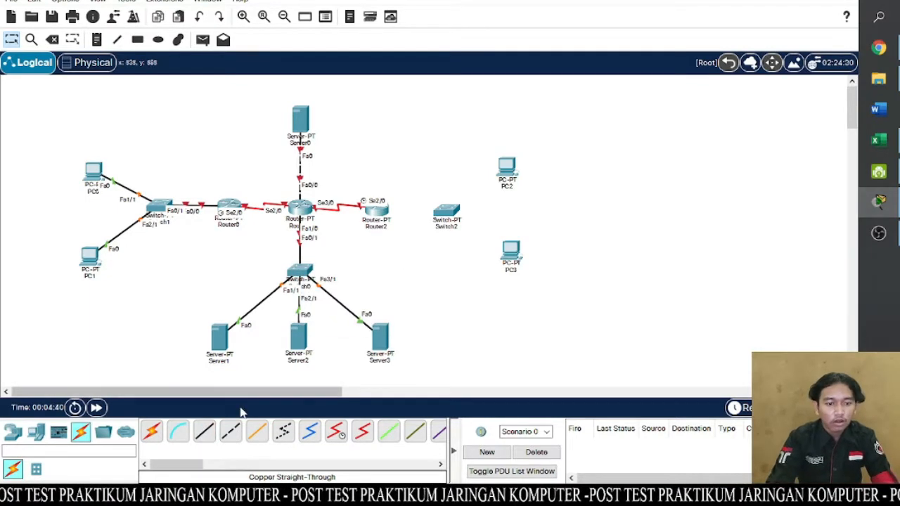
# - Connect Router2's FastEthernet0/0 port to Switch2's FastEthernet0/1 port with a Copper Straight-Through cable
pyautogui.click(204, 430)
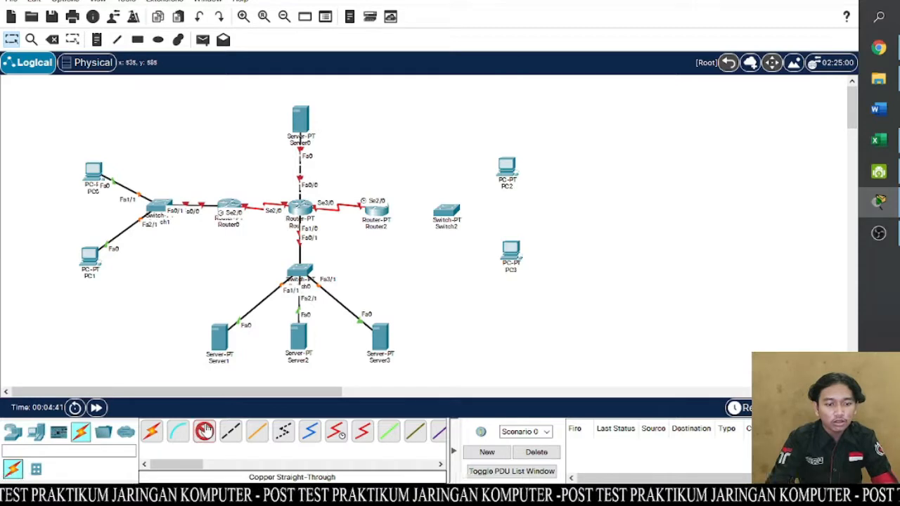
pyautogui.click(381, 212)
pyautogui.click(407, 250)
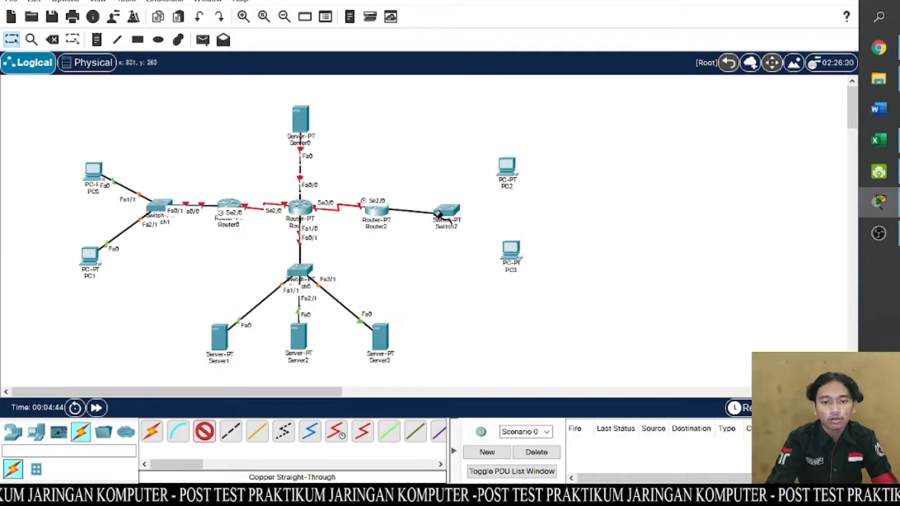
pyautogui.click(448, 210)
pyautogui.click(464, 239)
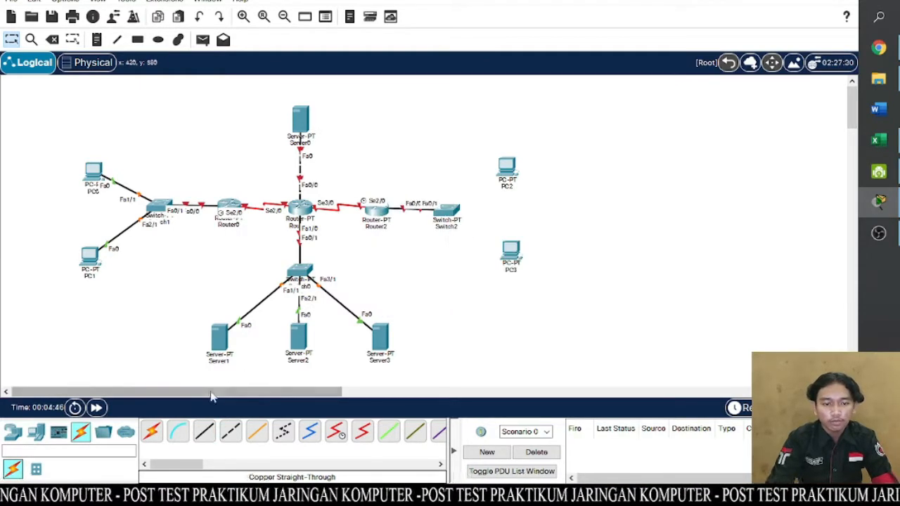
# - Connect Switch2's FastEthernet1/1 port to PC2's FastEthernet0 port with a Copper Straight-Through cable
pyautogui.click(450, 206)
pyautogui.click(492, 232)
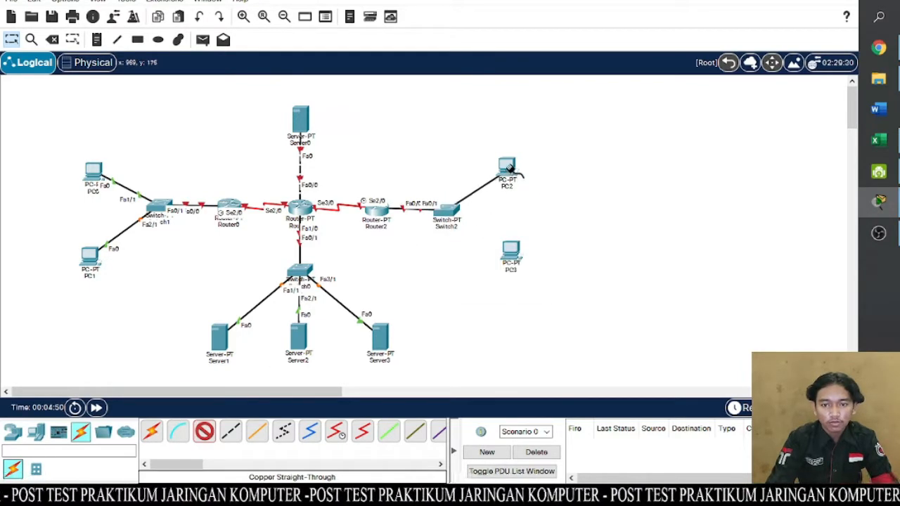
pyautogui.click(505, 177)
pyautogui.click(523, 221)
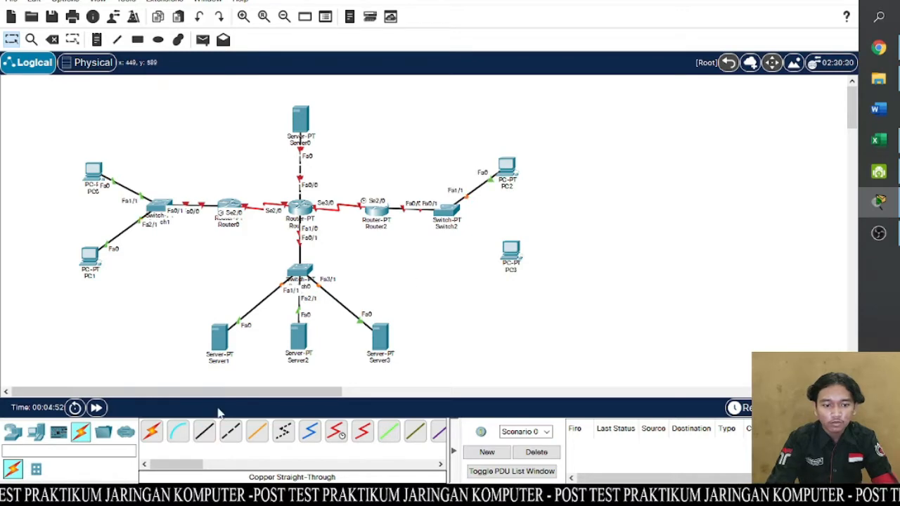
# - Connect Switch2's FastEthernet2/1 port to PC3's FastEthernet0 port with a Copper Straight-Through cable
pyautogui.click(204, 432)
pyautogui.click(452, 209)
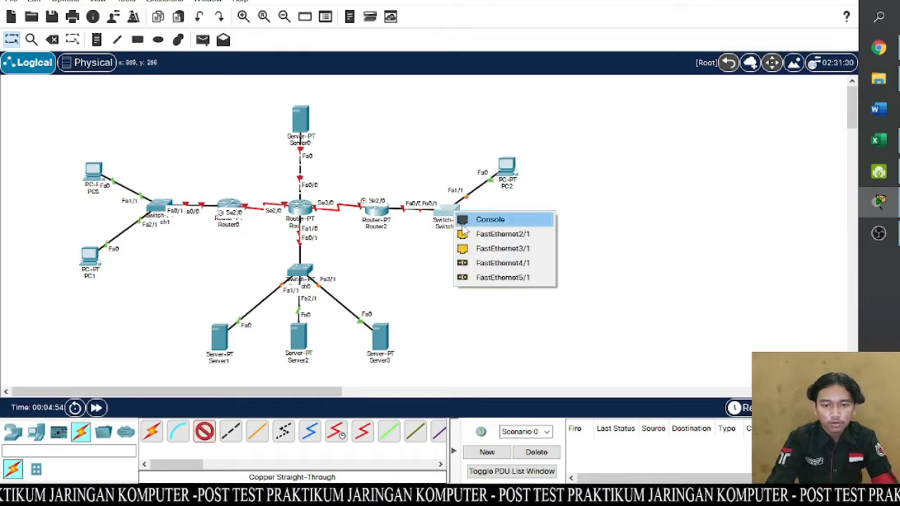
pyautogui.click(492, 232)
pyautogui.click(515, 256)
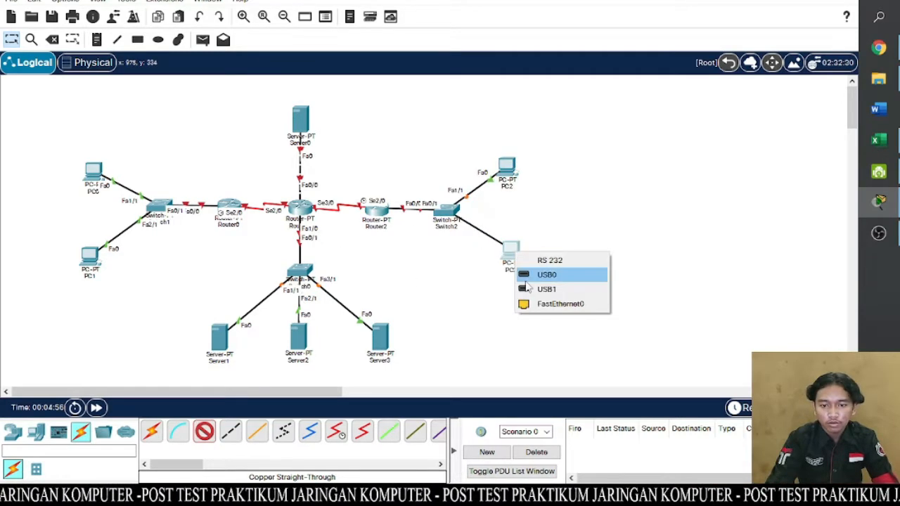
pyautogui.click(532, 298)
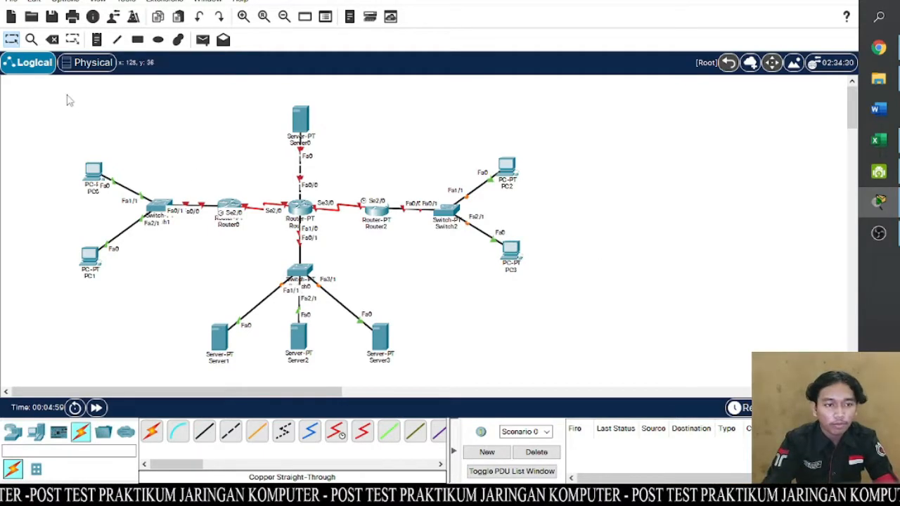
# - Move the whole topology toward the middle of the workspace and nudge Server3 and Server2 to tidy the server row
pyautogui.moveTo(40, 94); pyautogui.dragTo(553, 388)
pyautogui.moveTo(388, 344); pyautogui.dragTo(494, 336)
pyautogui.click(726, 293)
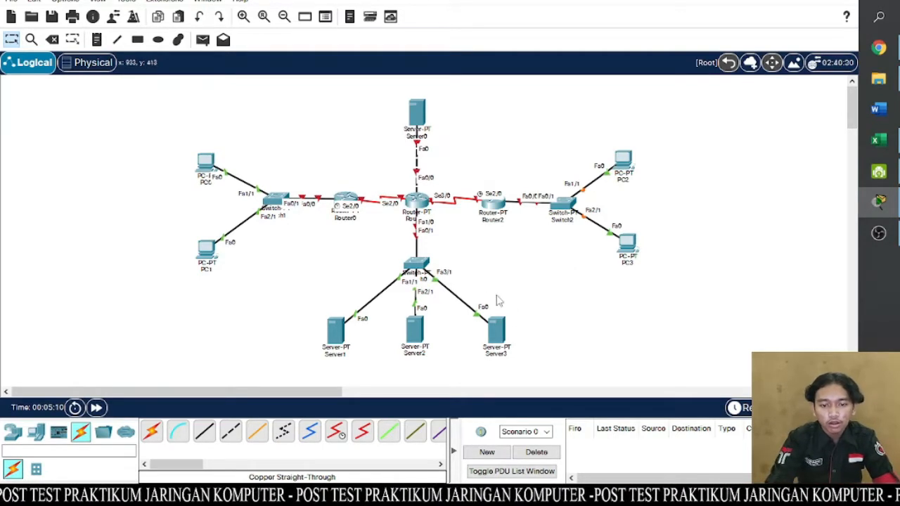
pyautogui.moveTo(497, 337); pyautogui.dragTo(500, 334)
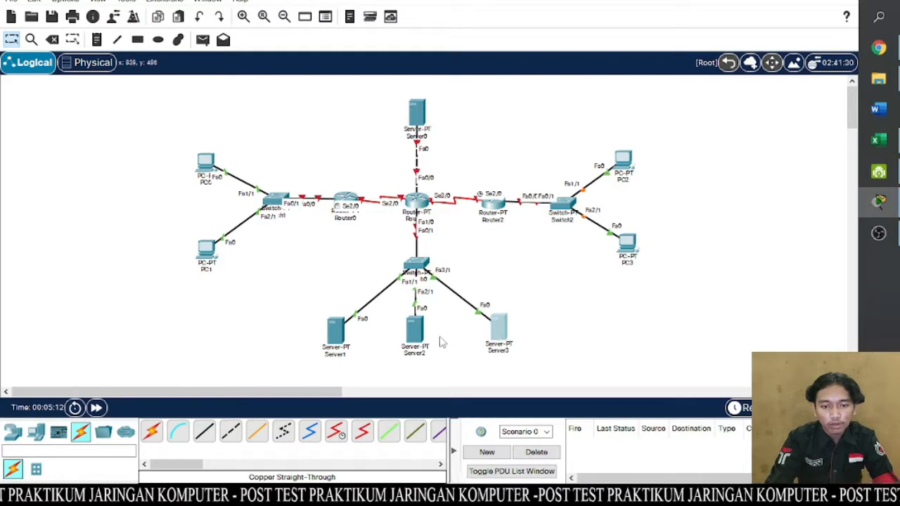
pyautogui.moveTo(425, 341); pyautogui.dragTo(428, 338)
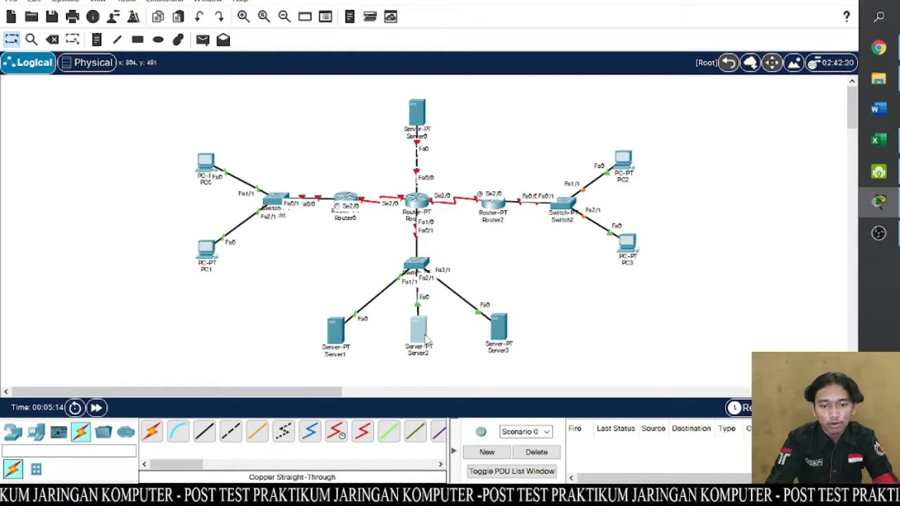
pyautogui.click(423, 338)
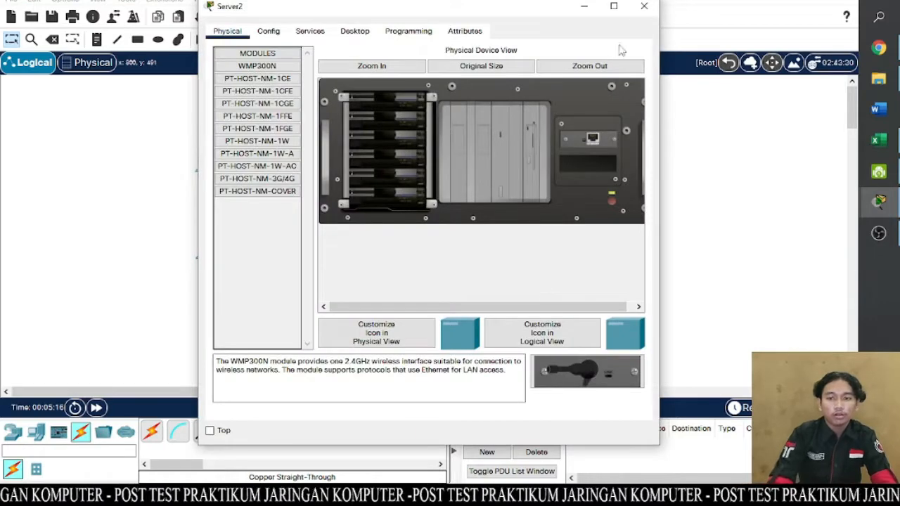
pyautogui.click(644, 9)
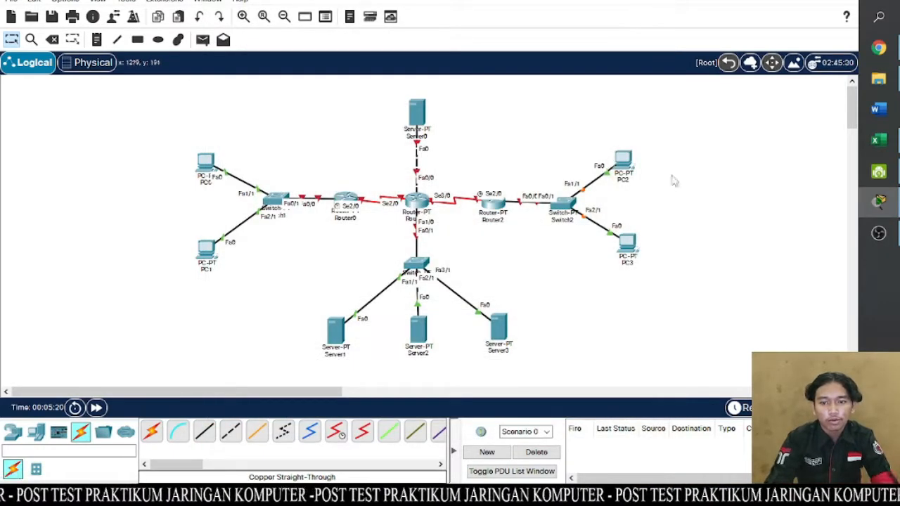
pyautogui.click(633, 166)
pyautogui.click(643, 8)
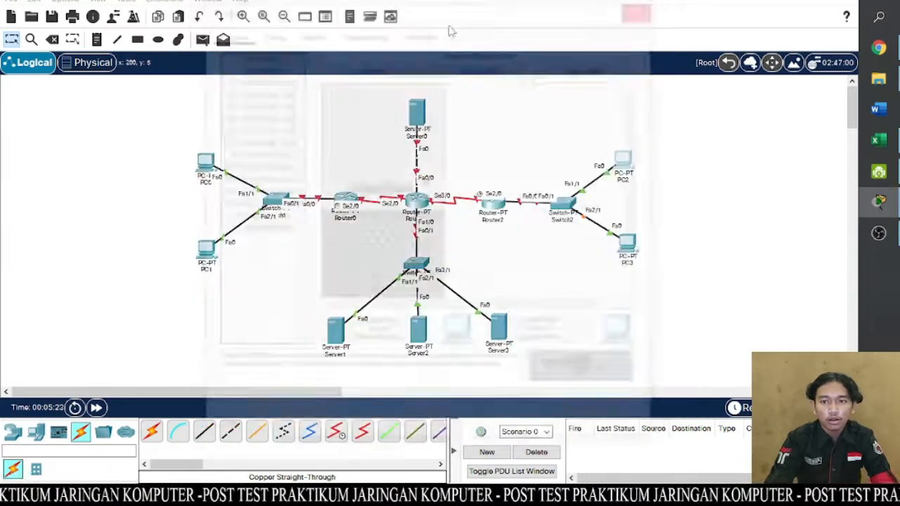
# - Look up PC 0's IP address in the Excel addressing table and place the note 192.168.1.2 above PC0 in Packet Tracer
pyautogui.click(97, 41)
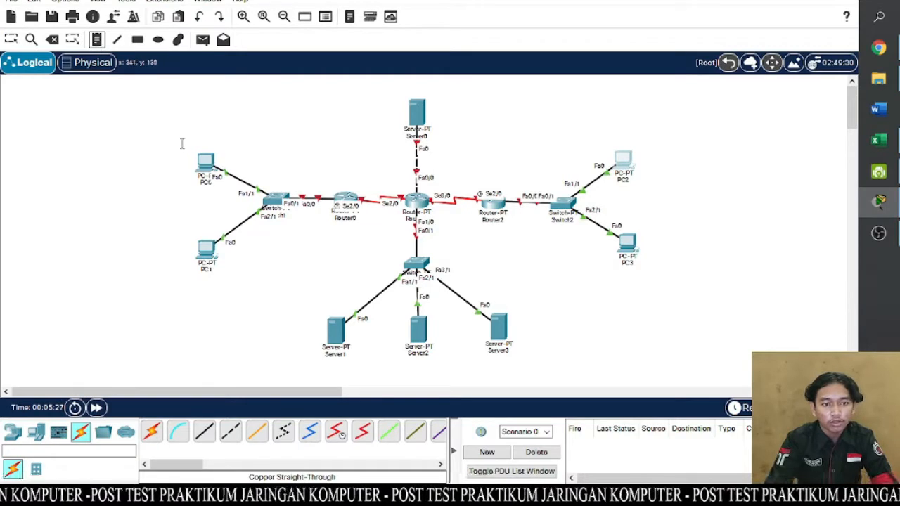
pyautogui.click(880, 140)
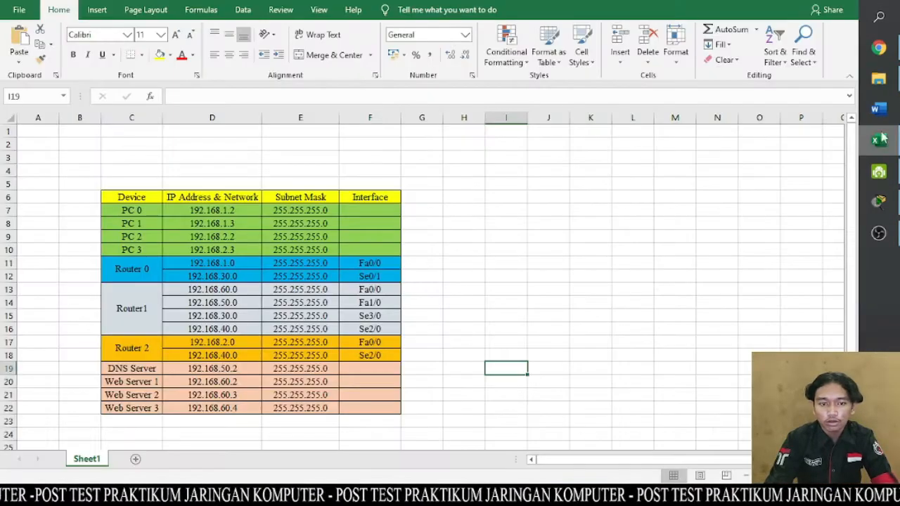
pyautogui.click(192, 211)
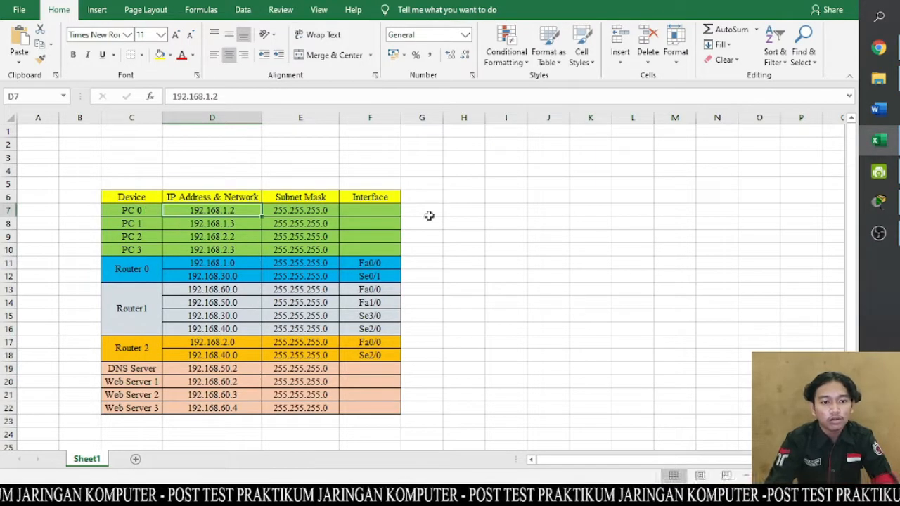
pyautogui.click(878, 206)
pyautogui.click(186, 145)
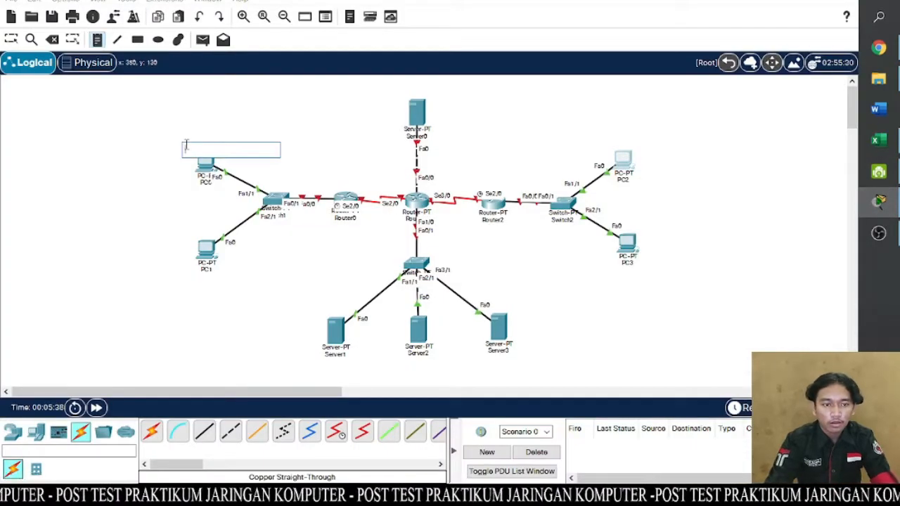
pyautogui.write('192.168.1.2')
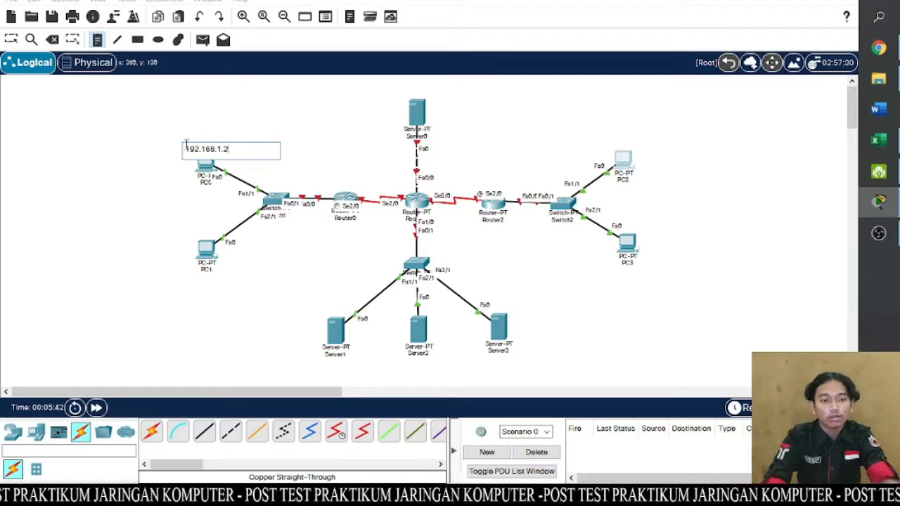
# - Place a note reading 192.168.1.3 below PC1
pyautogui.click(184, 281)
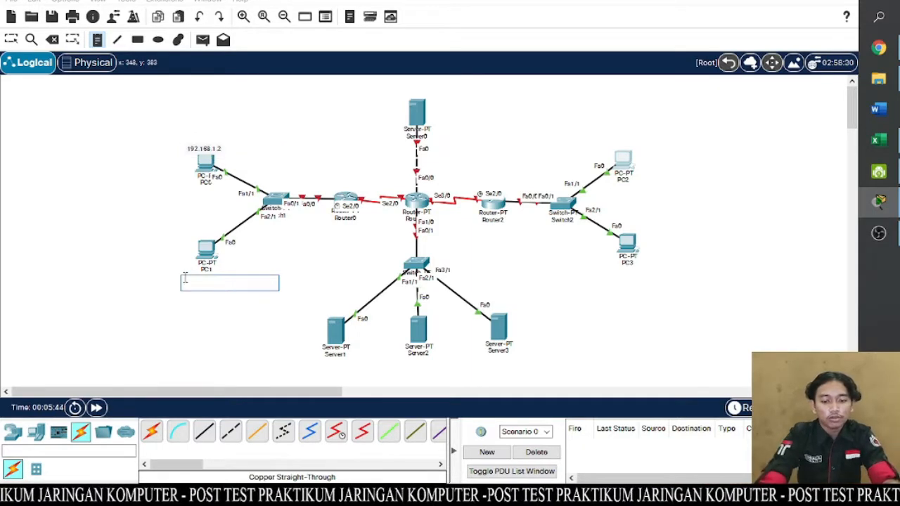
pyautogui.write('192')
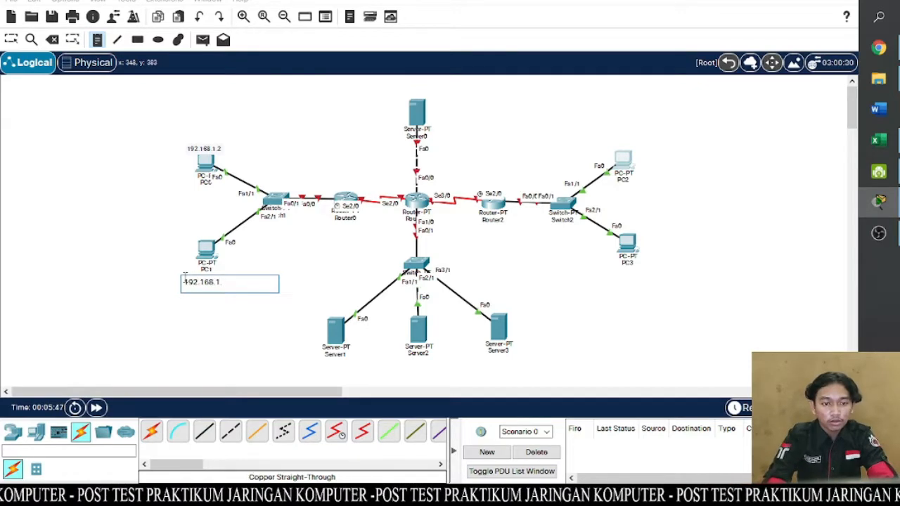
pyautogui.write('.168.1.3')
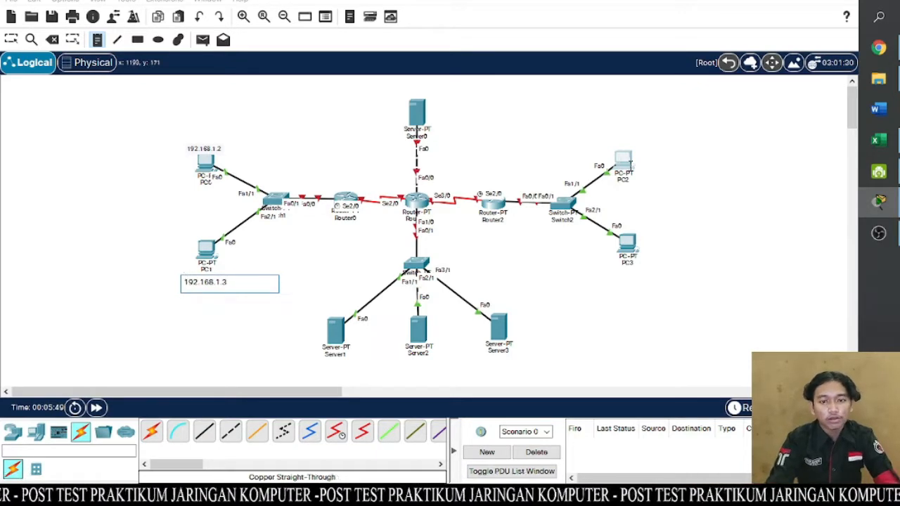
# - Place a note reading 192.168.2.2 above PC2 and a note reading 192.168.2.3 below PC3
pyautogui.click(599, 144)
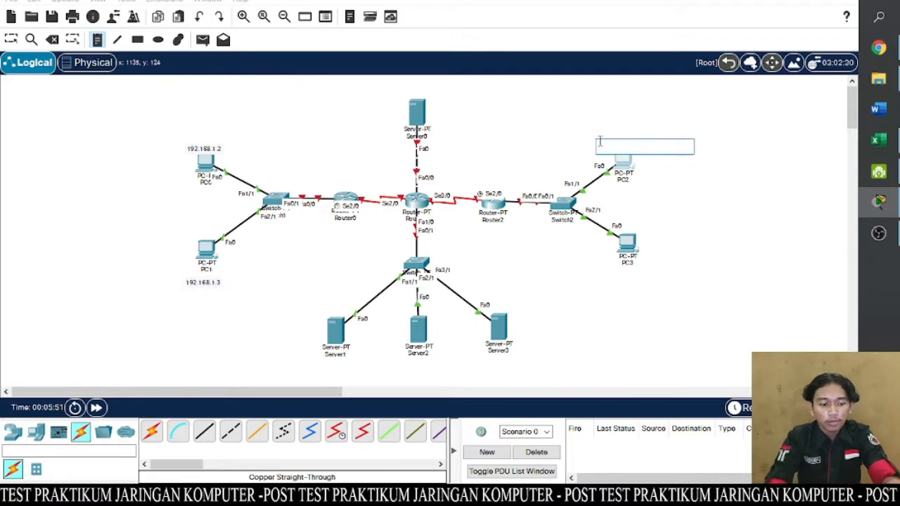
pyautogui.write('192.1')
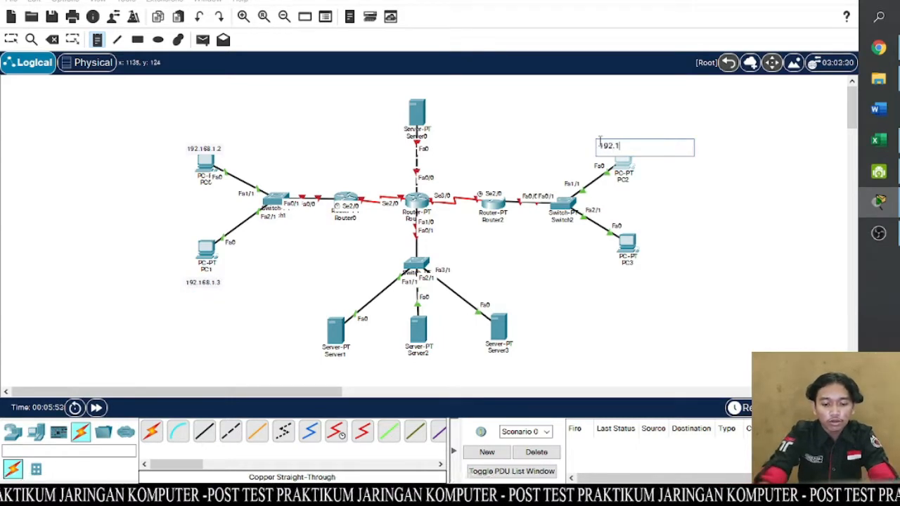
pyautogui.write('68.2.2')
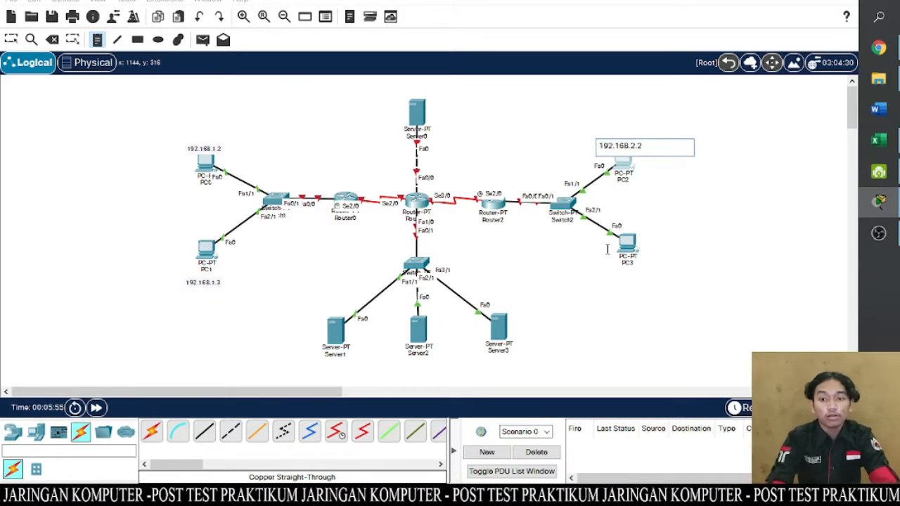
pyautogui.click(593, 273)
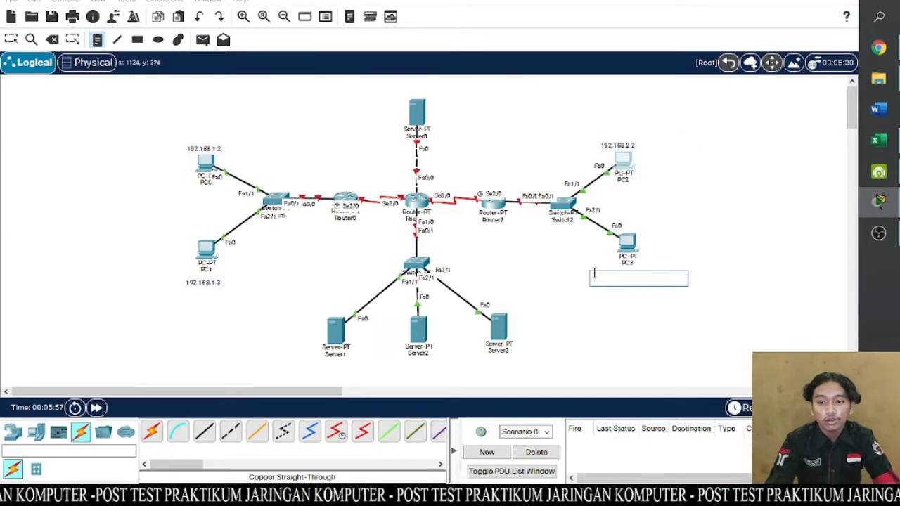
pyautogui.write('192.168.2.3')
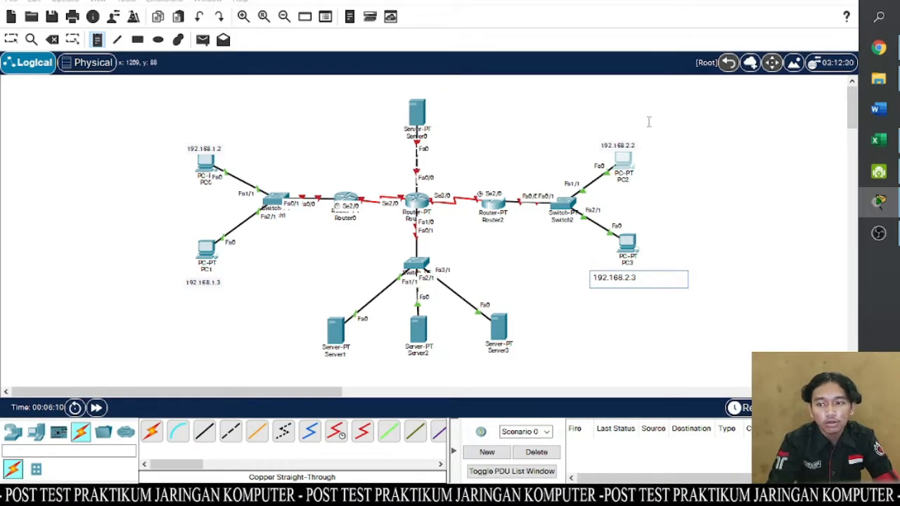
# - Place a note with the DNS server address 192.168.50.2 above Server0
pyautogui.moveTo(875, 140)
pyautogui.moveTo(799, 145)
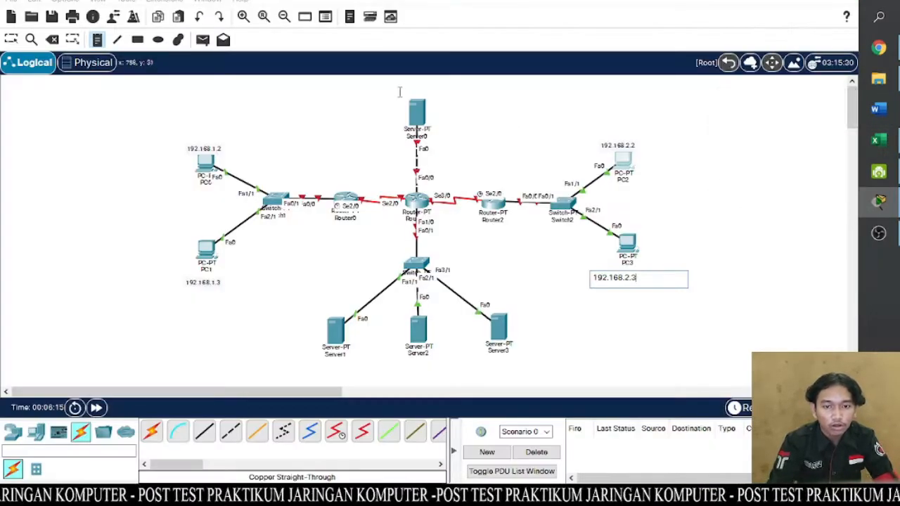
pyautogui.click(385, 92)
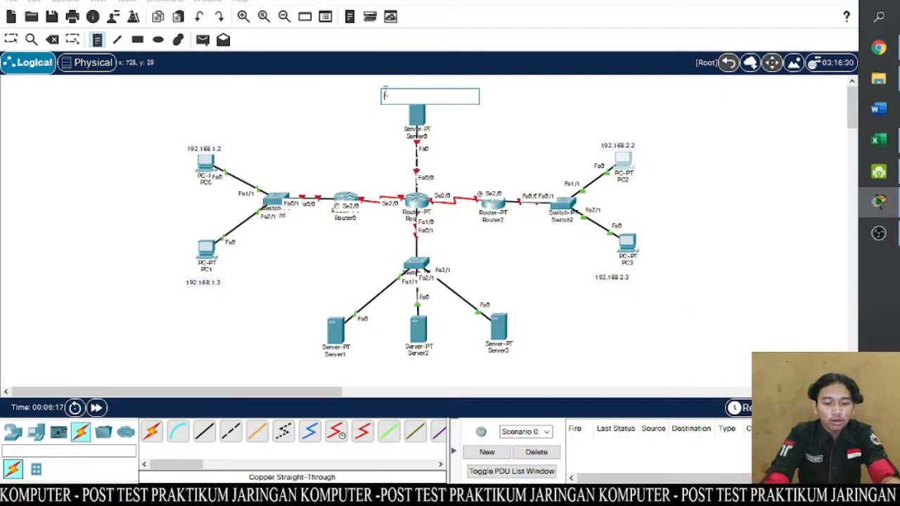
pyautogui.write('192.168.50.2')
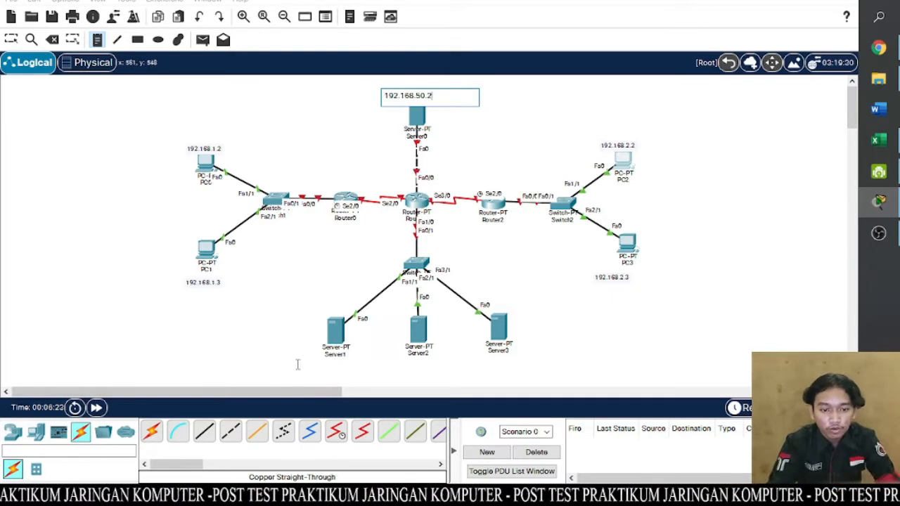
# - Place the notes 192.168.60.2, 192.168.60.3 and 192.168.60.4 below Server1, Server2 and Server3 respectively
pyautogui.click(292, 365)
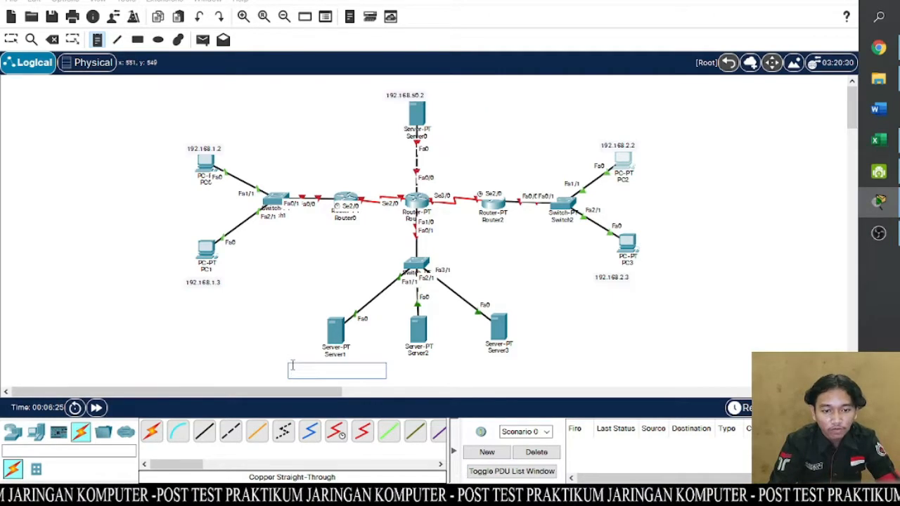
pyautogui.write('192.168.60.2')
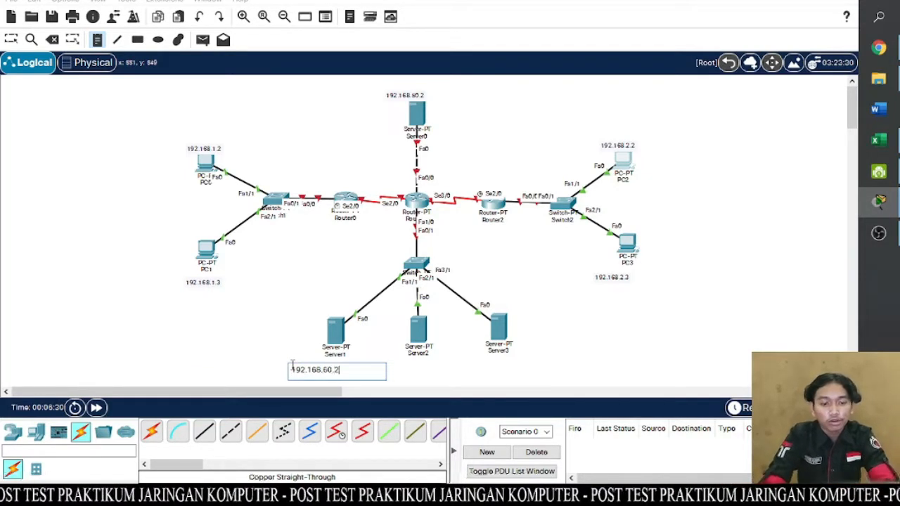
pyautogui.click(389, 369)
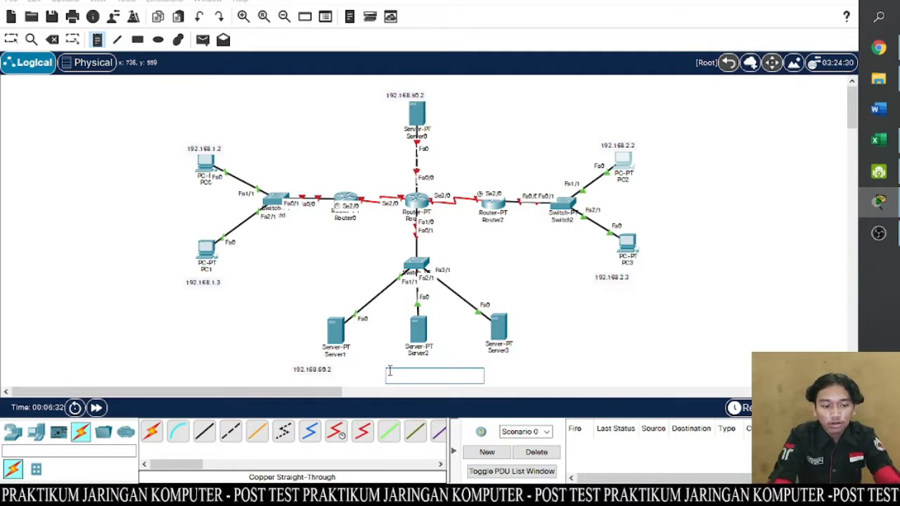
pyautogui.write('192.168.60.3')
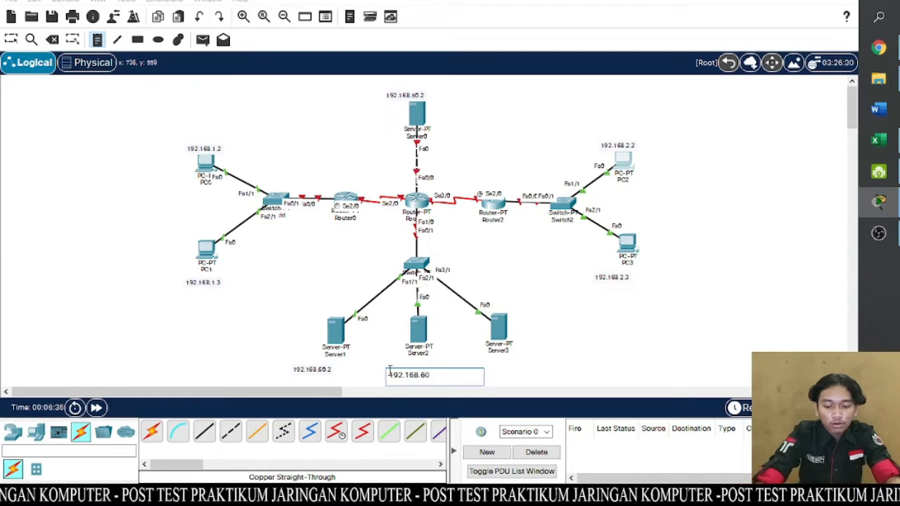
pyautogui.click(480, 361)
pyautogui.write('192.168.60.4')
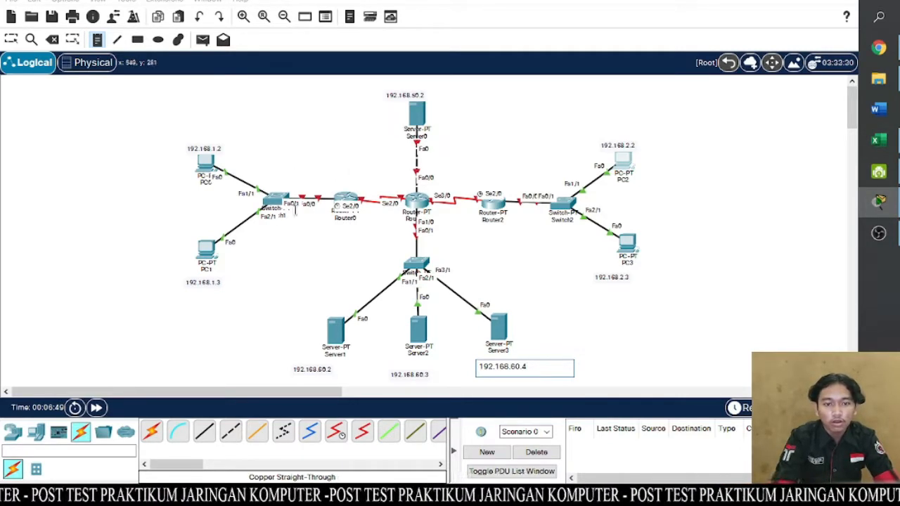
# - Place the network note 192.168.1.0 above the Router0–switch link and 192.168.2.0 above the Router2–Switch2 link
pyautogui.click(284, 181)
pyautogui.write('192.168.1.0')
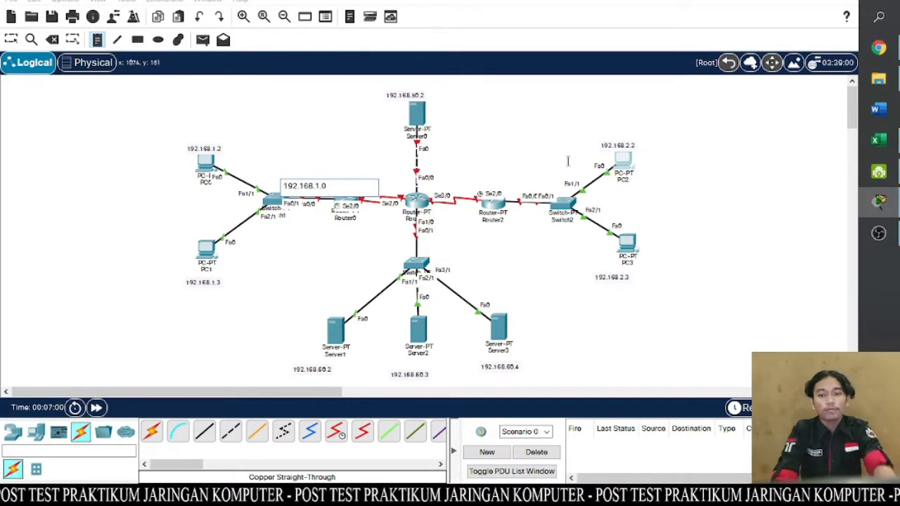
pyautogui.click(512, 183)
pyautogui.click(513, 183)
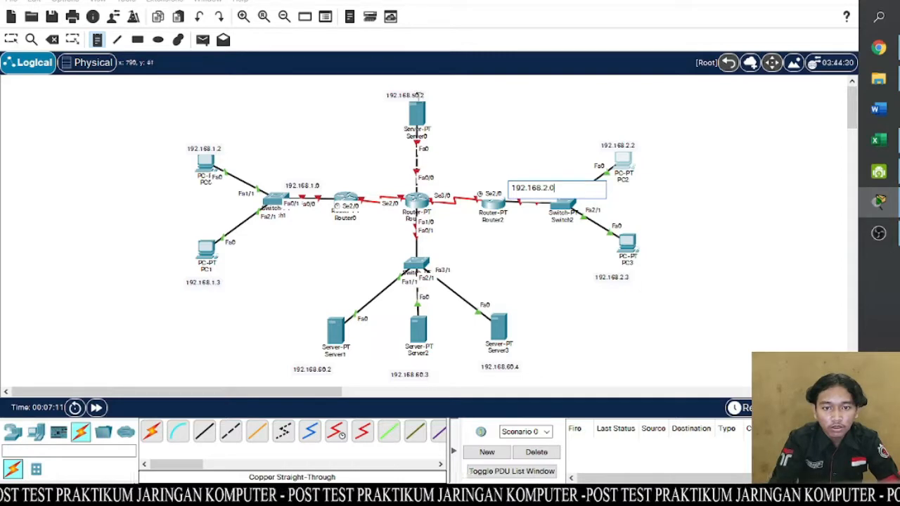
# - Place the network note 192.168.50.0 beside the link from Server0 to the central router and 192.168.60.0 beside the link to the web servers' switch
pyautogui.click(435, 151)
pyautogui.write('192.168.50.0')
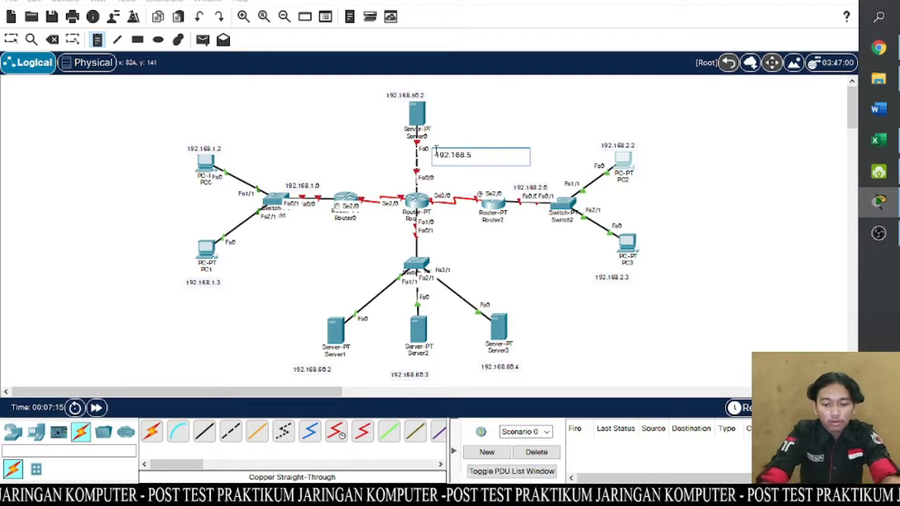
pyautogui.click(431, 248)
pyautogui.write('192.168.60.0')
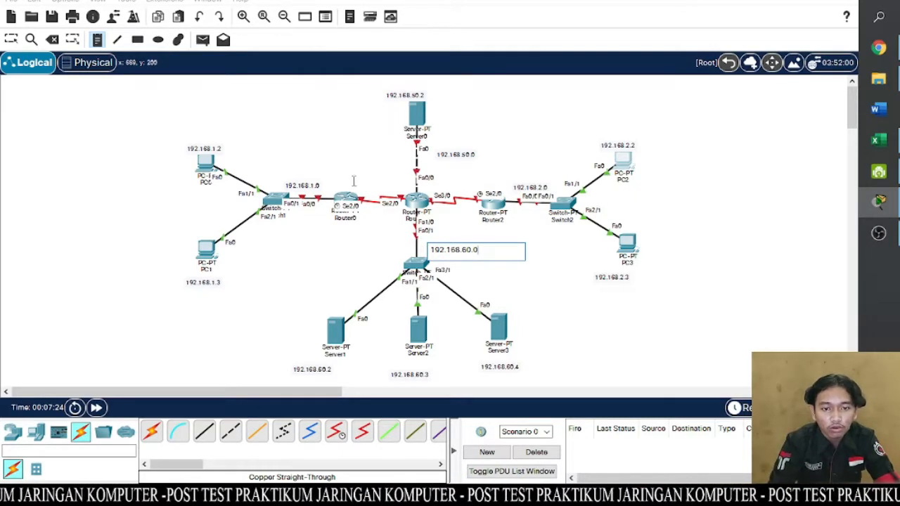
# - Place the network note 192.168.30.0 above the link between Router0 and the central router, and check it against Router1's entries in the Excel table
pyautogui.click(353, 181)
pyautogui.write('192.168.30.0')
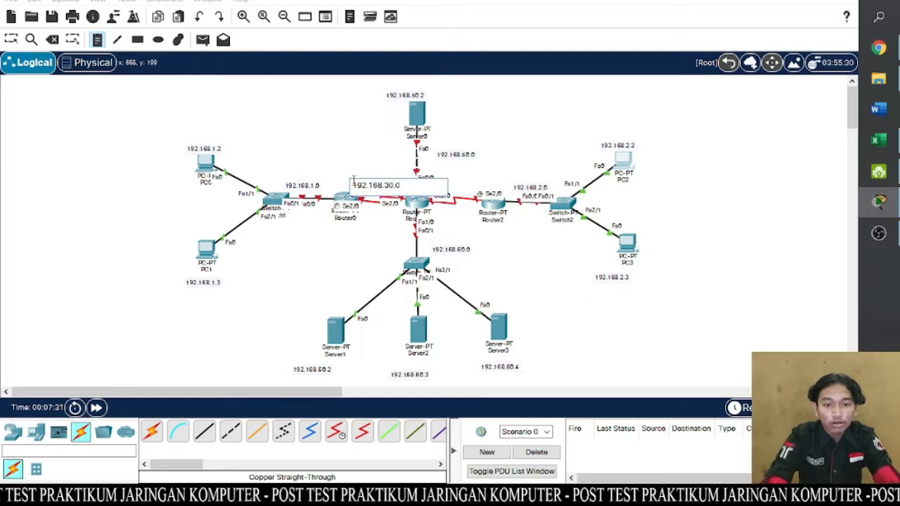
pyautogui.click(878, 140)
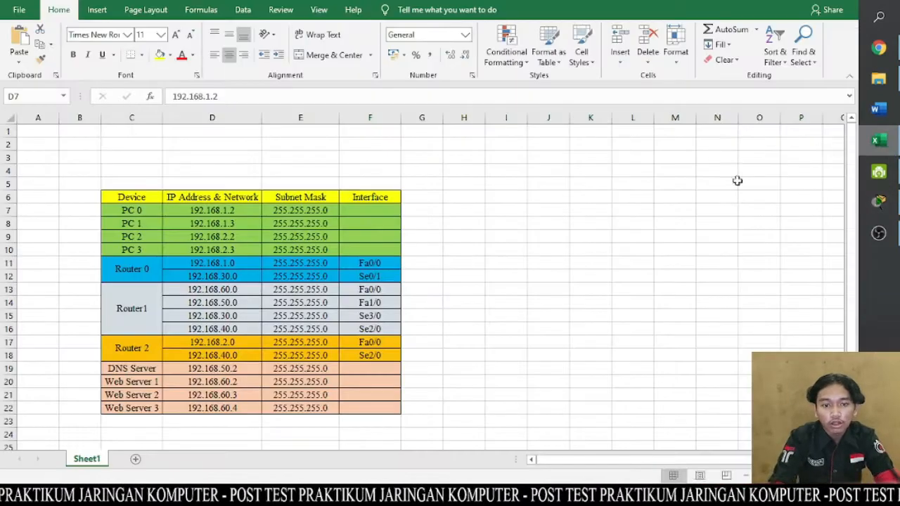
pyautogui.click(236, 318)
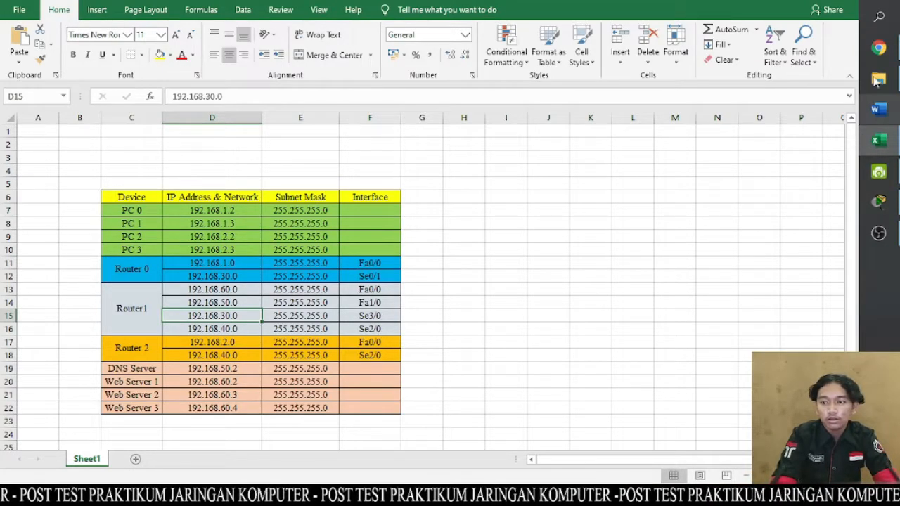
# - Return to Packet Tracer and place the network note 192.168.40.0 above the link between the central router and Router2
pyautogui.click(877, 203)
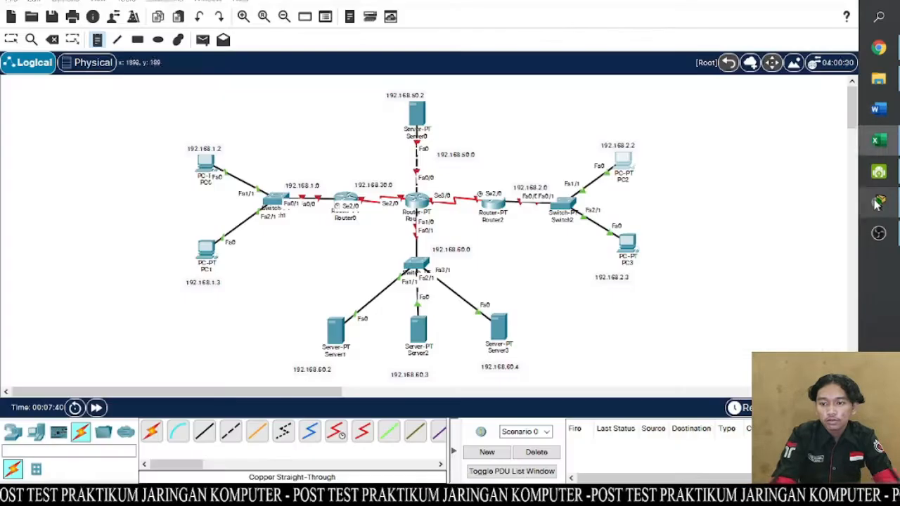
pyautogui.click(444, 183)
pyautogui.write('192.168.40.0')
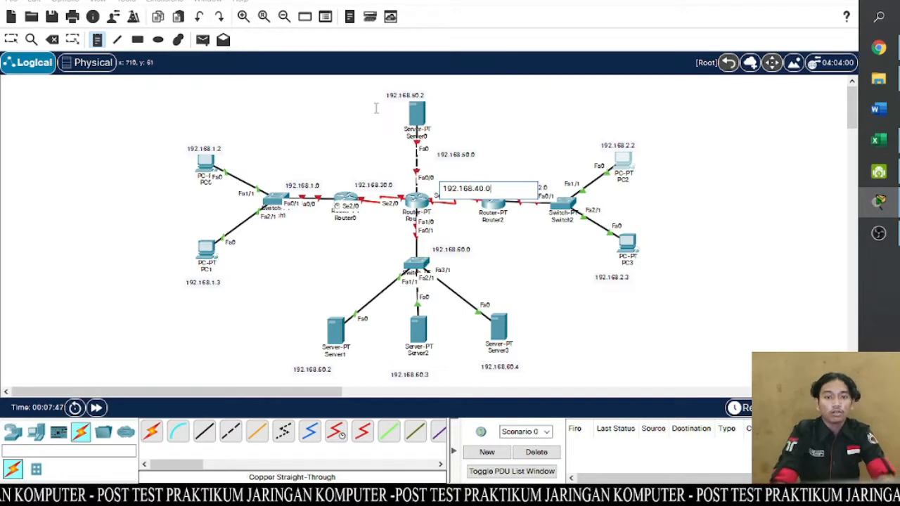
# - Reposition the IP notes of the PCs and servers so each one is centred on its device
pyautogui.click(11, 39)
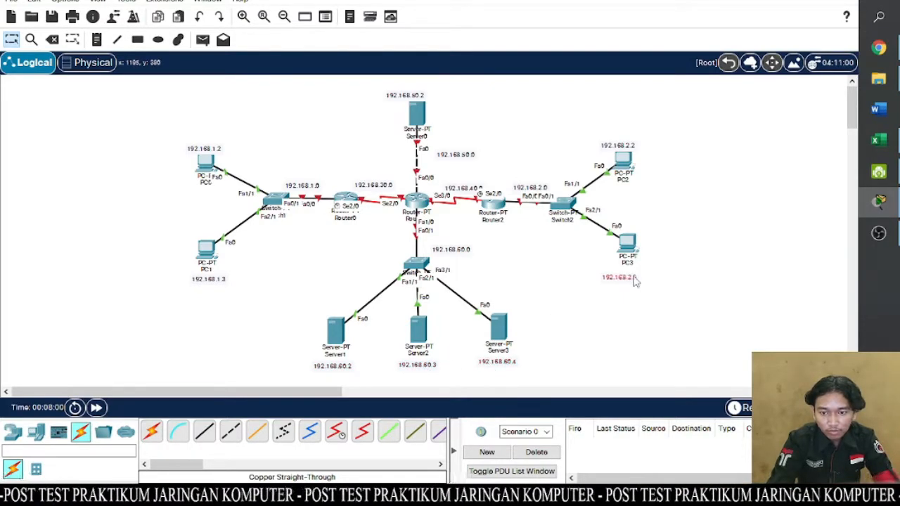
pyautogui.moveTo(634, 280); pyautogui.dragTo(642, 277)
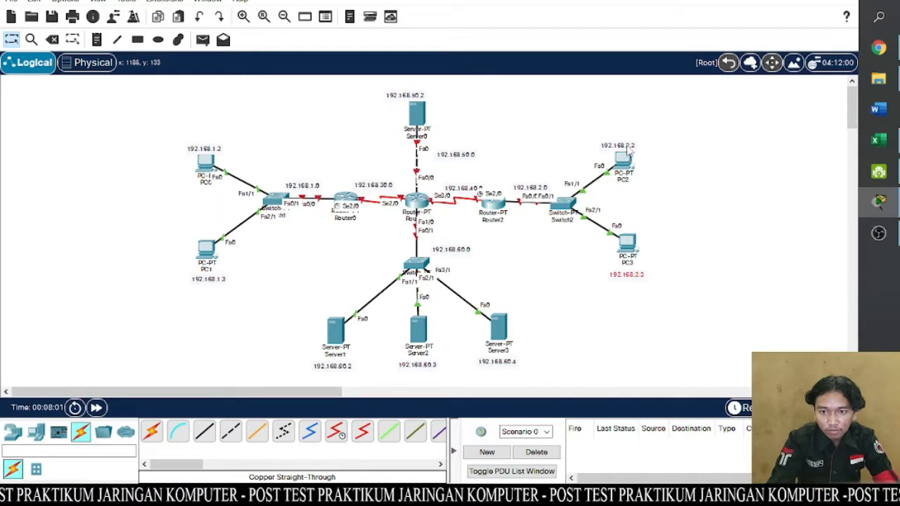
pyautogui.moveTo(631, 148); pyautogui.dragTo(635, 145)
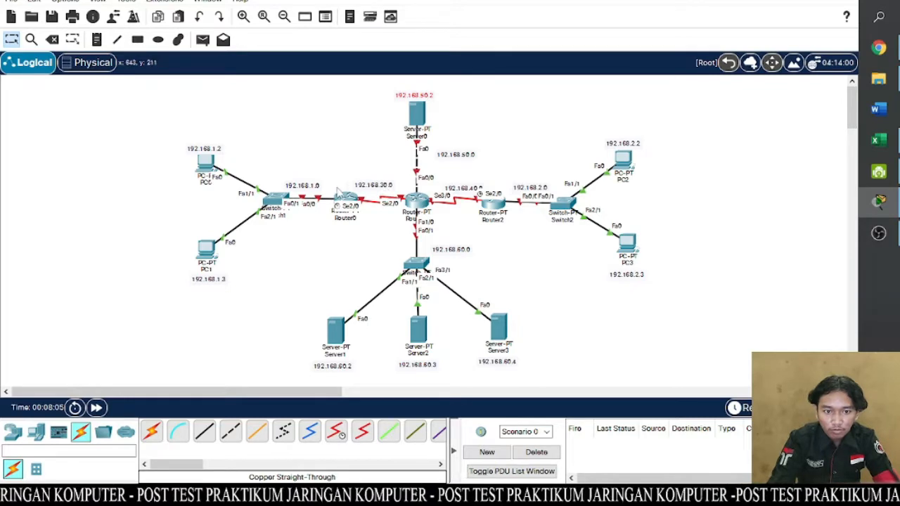
# - Adjust the positions of the network notes 192.168.1.0, 192.168.30.0, 192.168.40.0, 192.168.2.0 and 192.168.50.0 along their links
pyautogui.moveTo(320, 188); pyautogui.dragTo(377, 186)
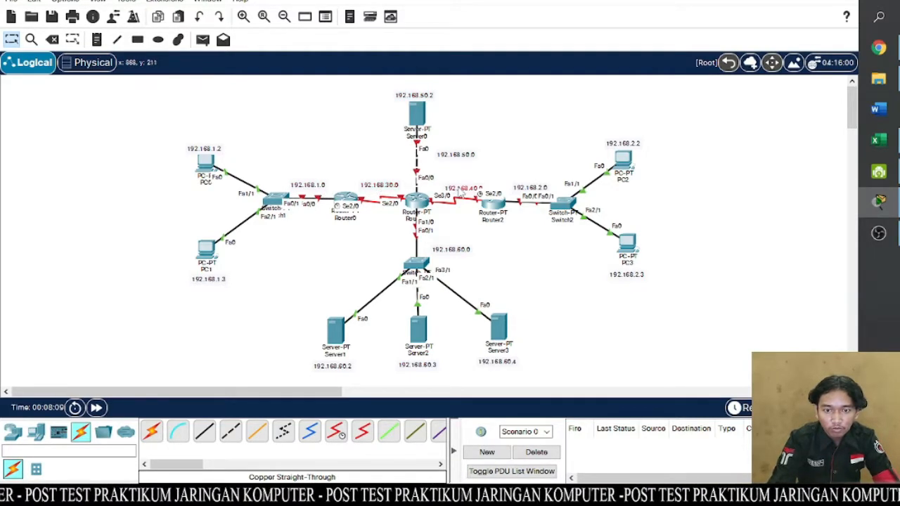
pyautogui.moveTo(461, 192); pyautogui.dragTo(455, 189)
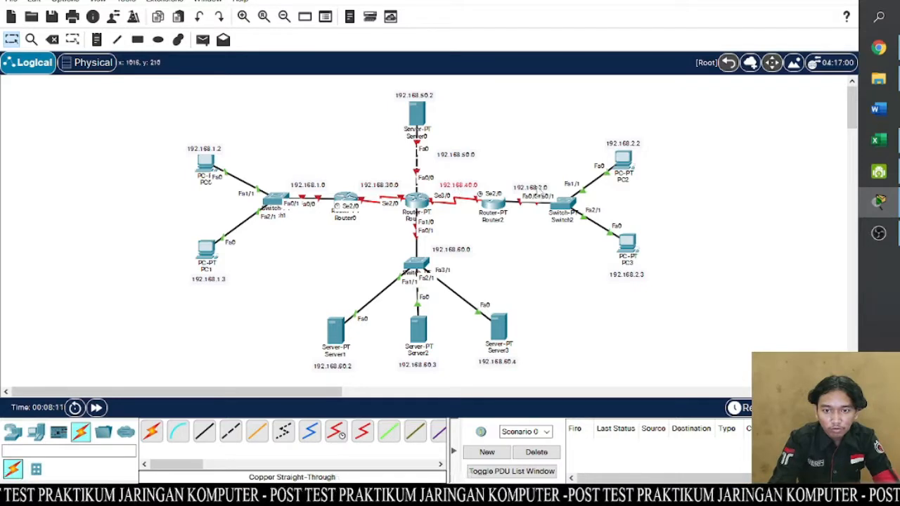
pyautogui.moveTo(537, 187); pyautogui.dragTo(533, 185)
pyautogui.click(461, 157)
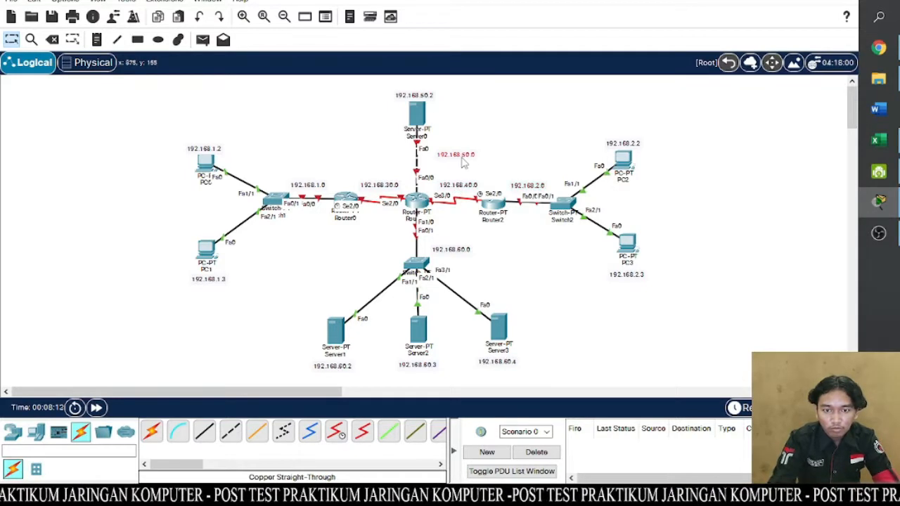
pyautogui.moveTo(463, 163); pyautogui.dragTo(458, 163)
pyautogui.click(582, 285)
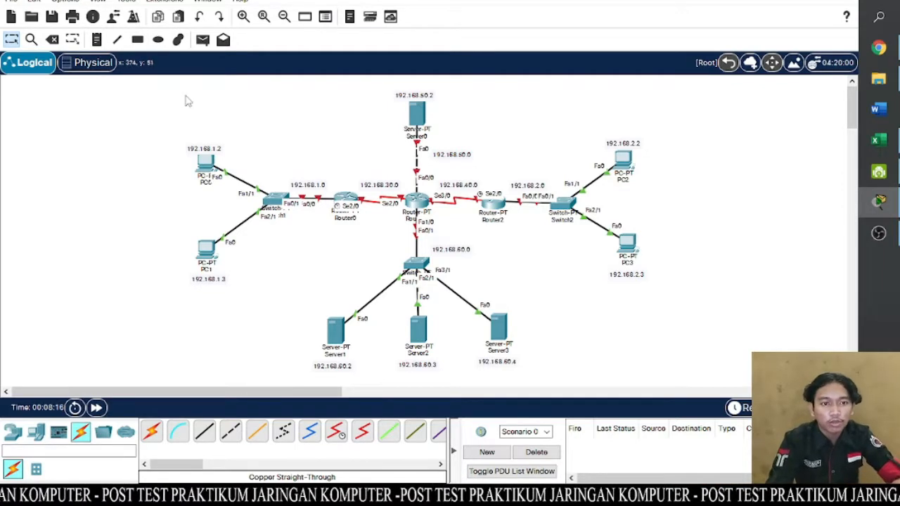
# - Place a note reading DNS SERVER above Server0
pyautogui.click(96, 40)
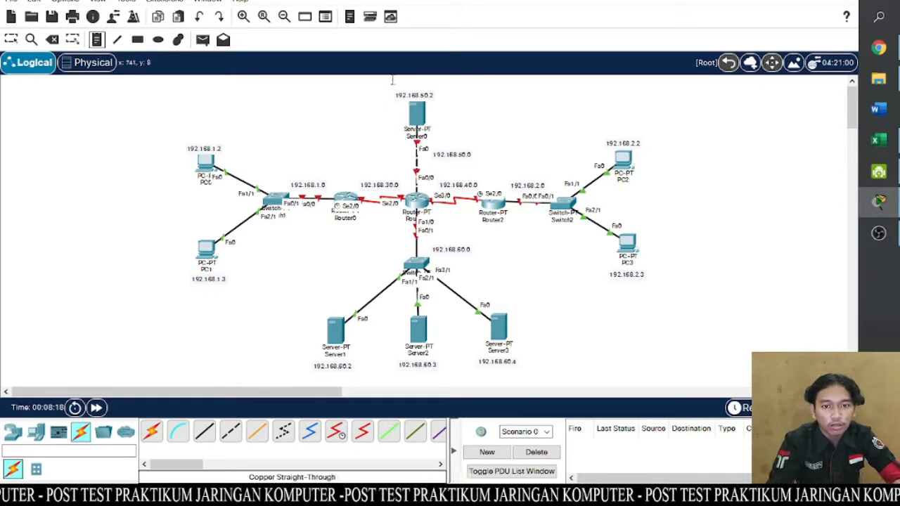
pyautogui.click(385, 85)
pyautogui.write('19')
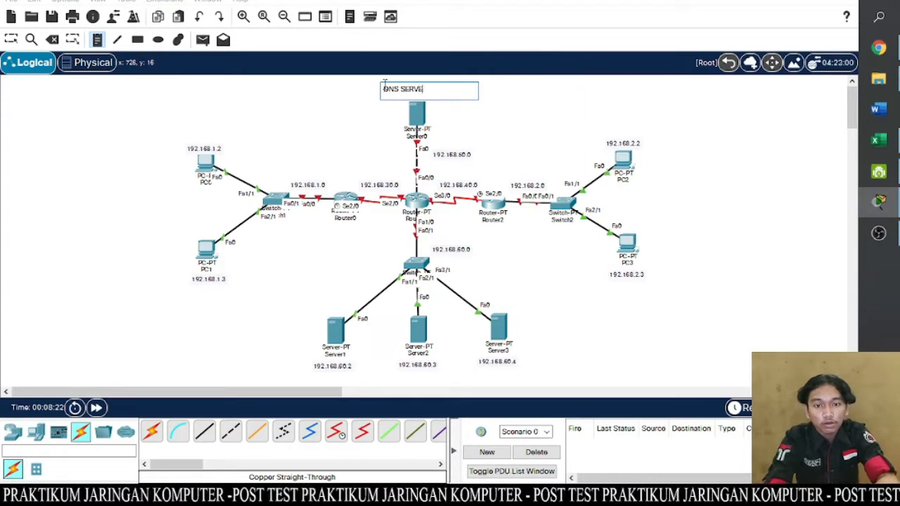
# - Place the notes WEB SERVER 1, WEB SERVER 2 and WEB SERVER 3 below the IP notes of Server1, Server2 and Server3
pyautogui.click(303, 379)
pyautogui.click(302, 379)
pyautogui.write('WEB SERVER 1')
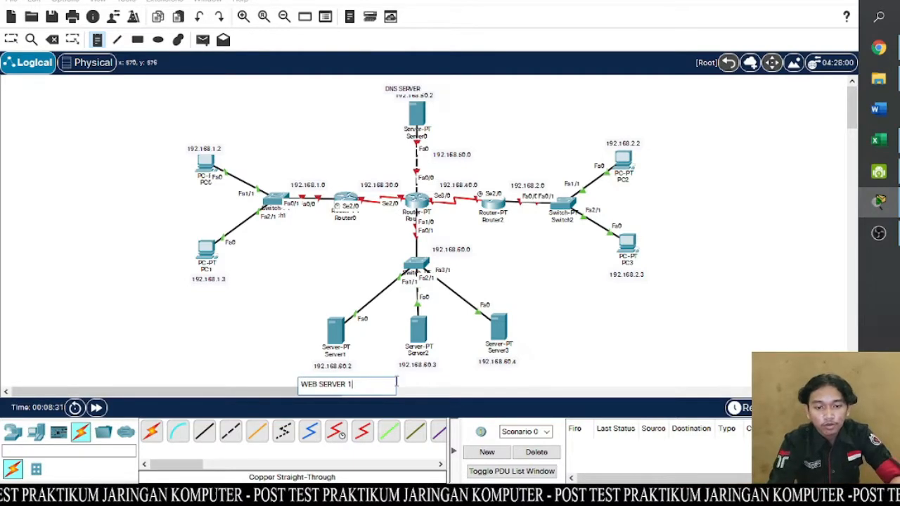
pyautogui.click(396, 377)
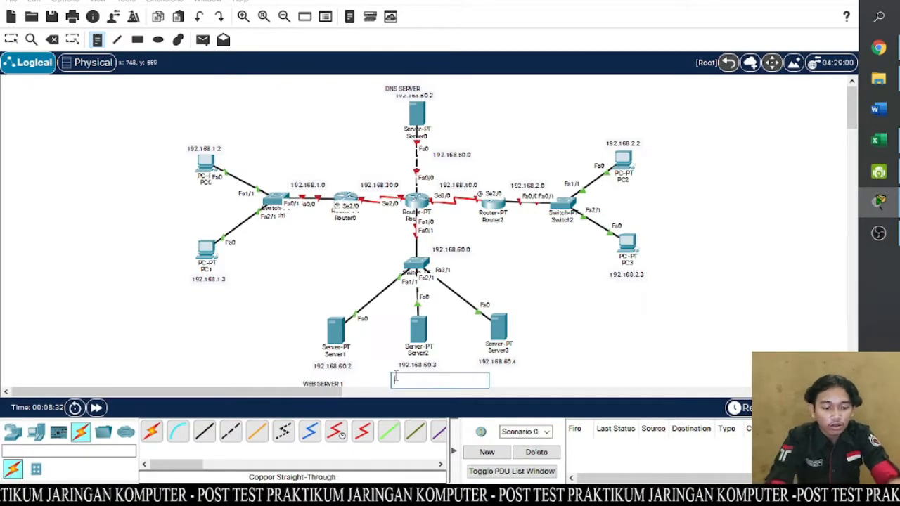
pyautogui.write('WEB SERVER 2')
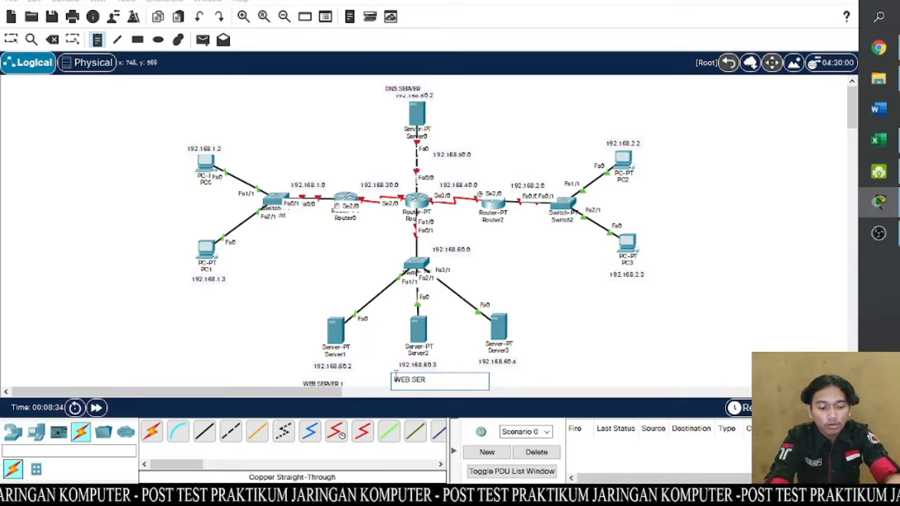
pyautogui.click(468, 371)
pyautogui.write('WEB')
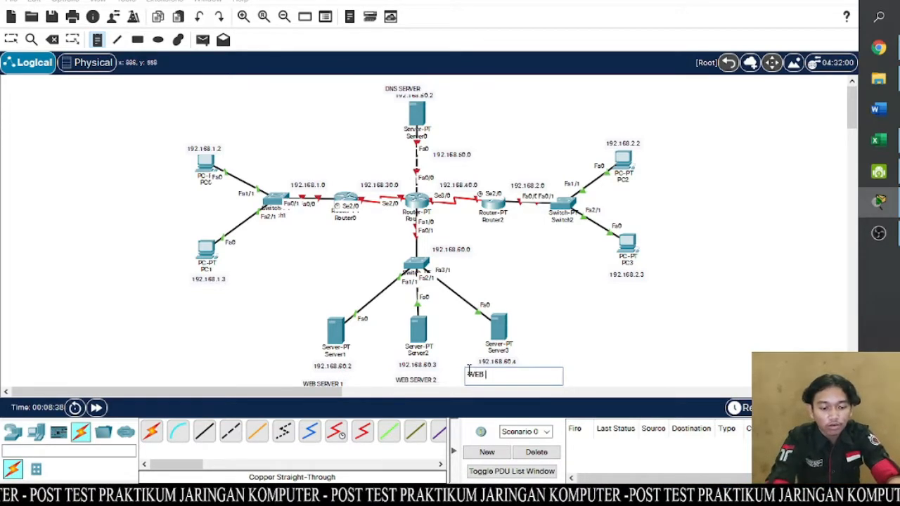
pyautogui.write(' SERVER 3')
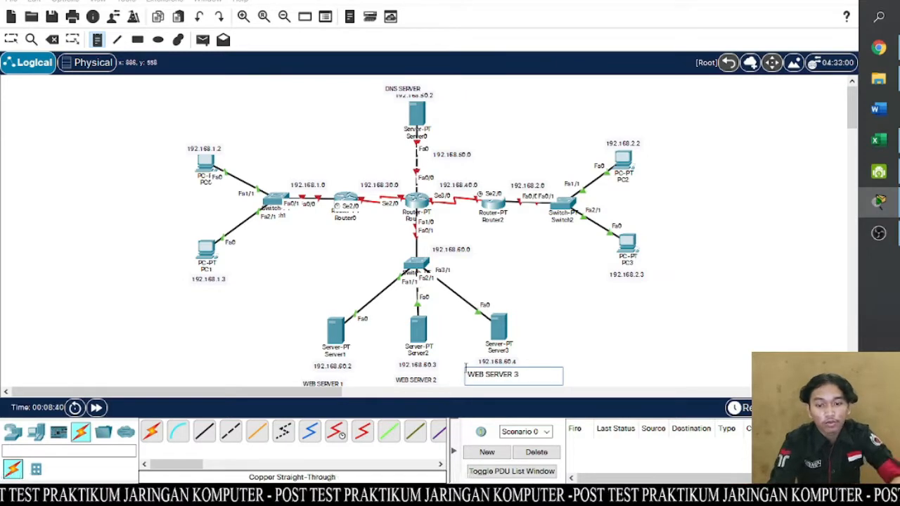
# - Align the DNS SERVER note above Server0's IP note and the three WEB SERVER notes directly under their servers' IP notes
pyautogui.click(9, 39)
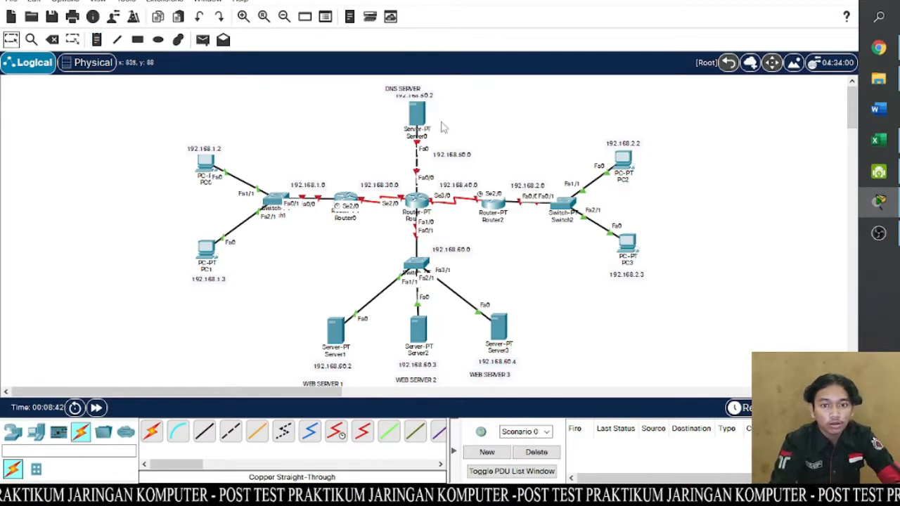
pyautogui.moveTo(407, 92); pyautogui.dragTo(420, 89)
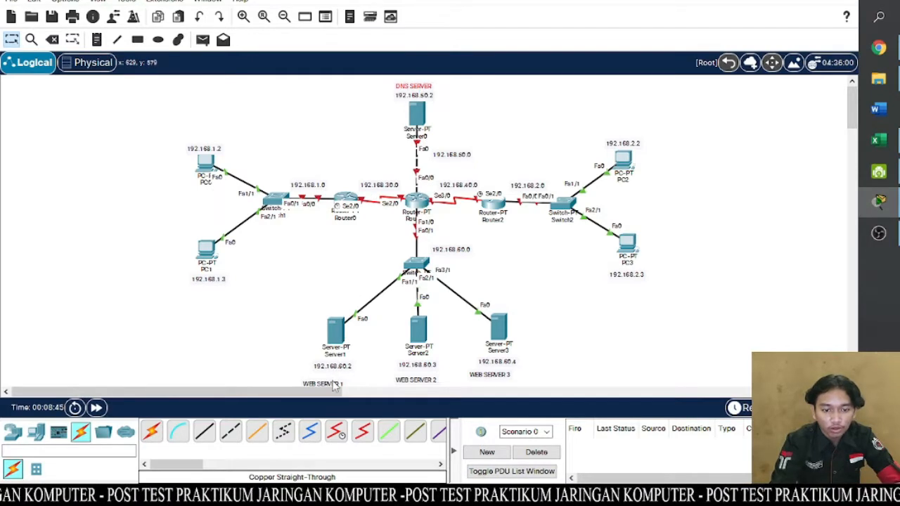
pyautogui.moveTo(334, 385); pyautogui.dragTo(343, 378)
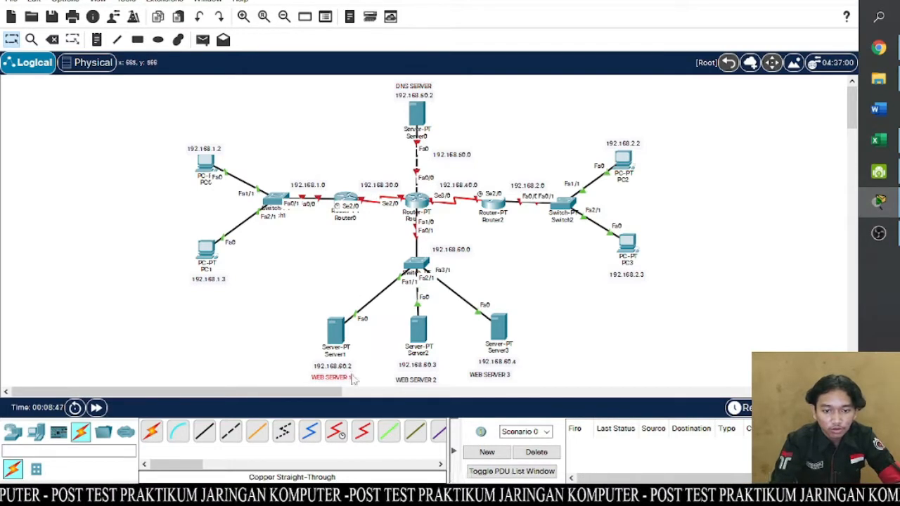
pyautogui.moveTo(417, 385); pyautogui.dragTo(419, 381)
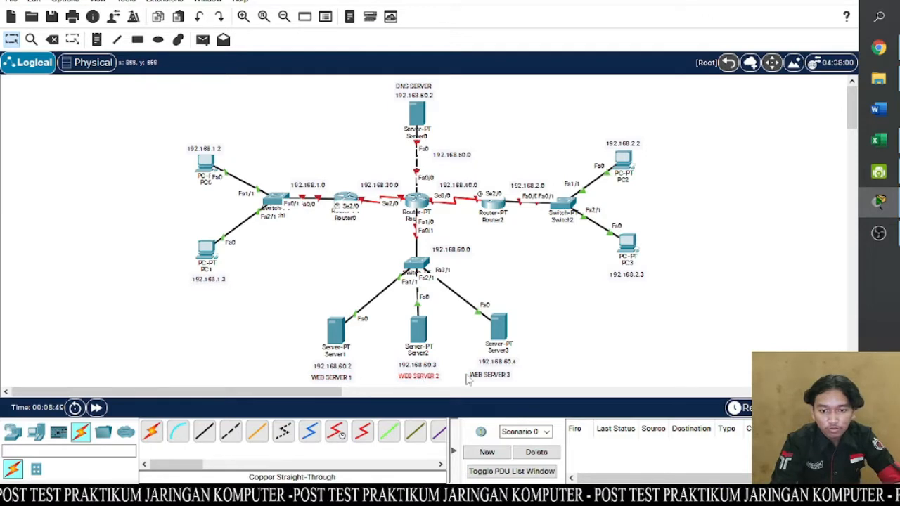
pyautogui.click(491, 380)
pyautogui.moveTo(491, 379); pyautogui.dragTo(500, 376)
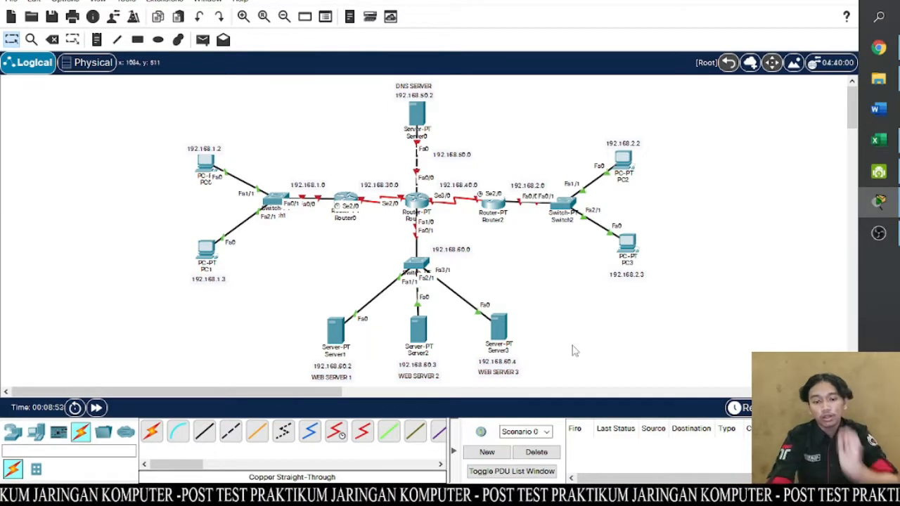
pyautogui.click(220, 151)
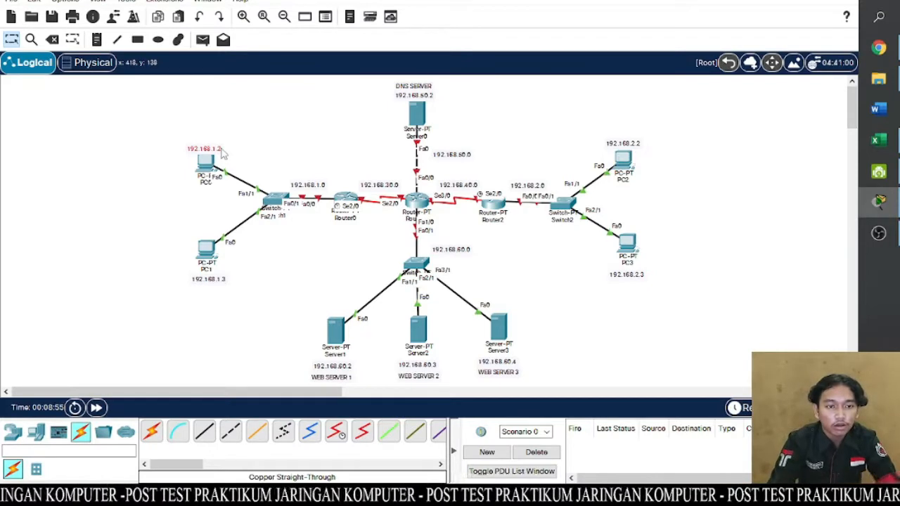
pyautogui.click(221, 148)
pyautogui.click(293, 108)
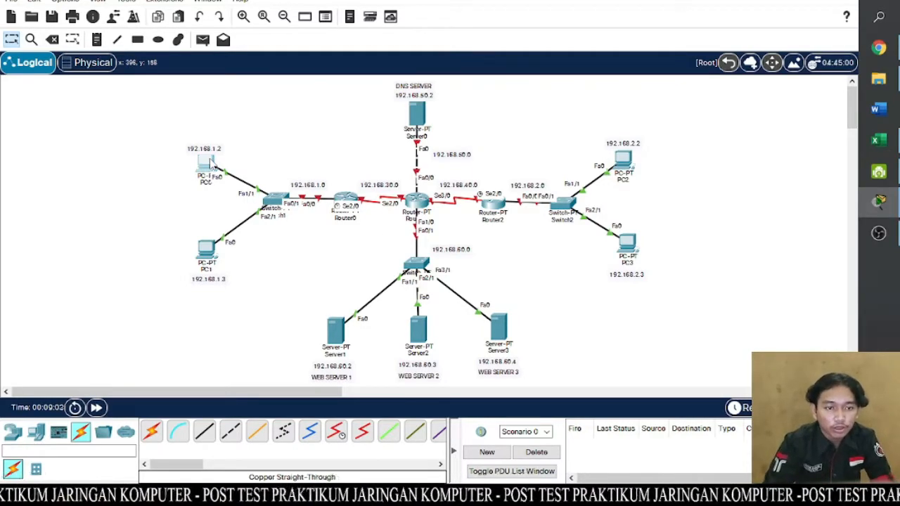
# - Give PC0 the static IPv4 address 192.168.1.2 with subnet mask 255.255.255.0 in its IP configuration
pyautogui.click(211, 165)
pyautogui.click(309, 31)
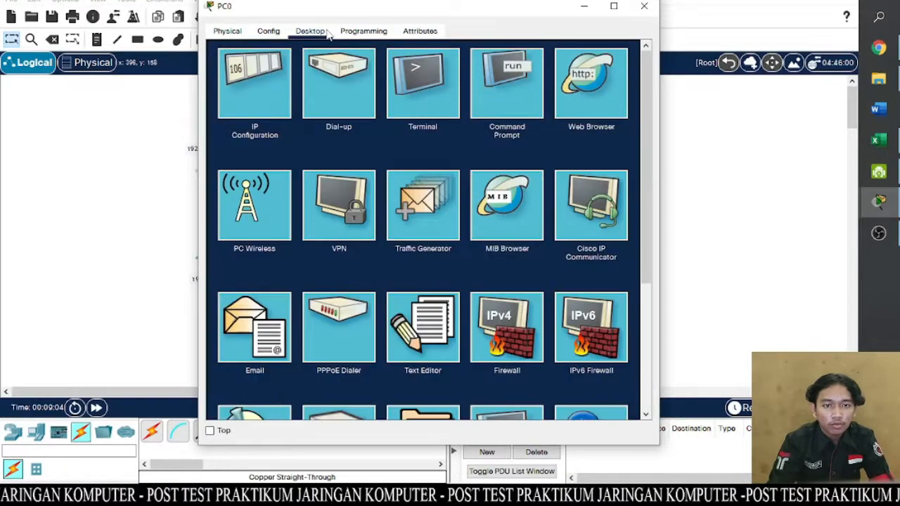
pyautogui.click(247, 89)
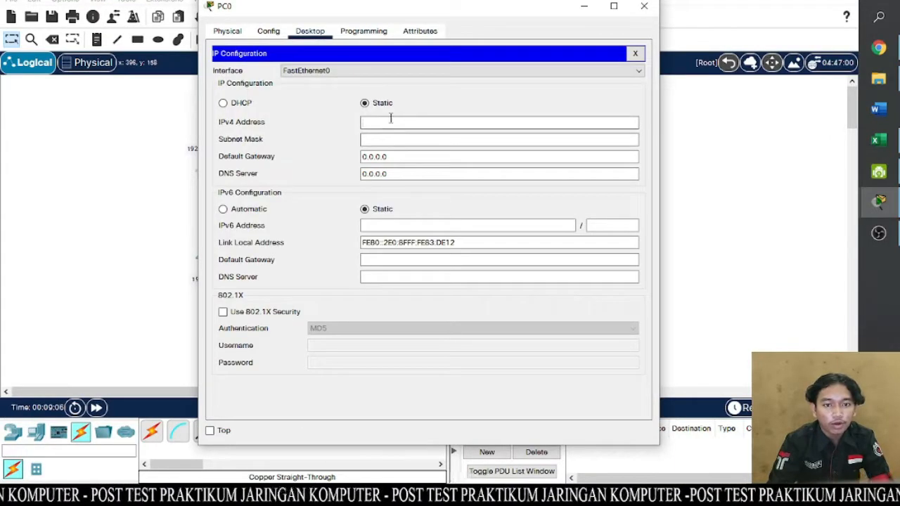
pyautogui.moveTo(381, 9); pyautogui.dragTo(462, 14)
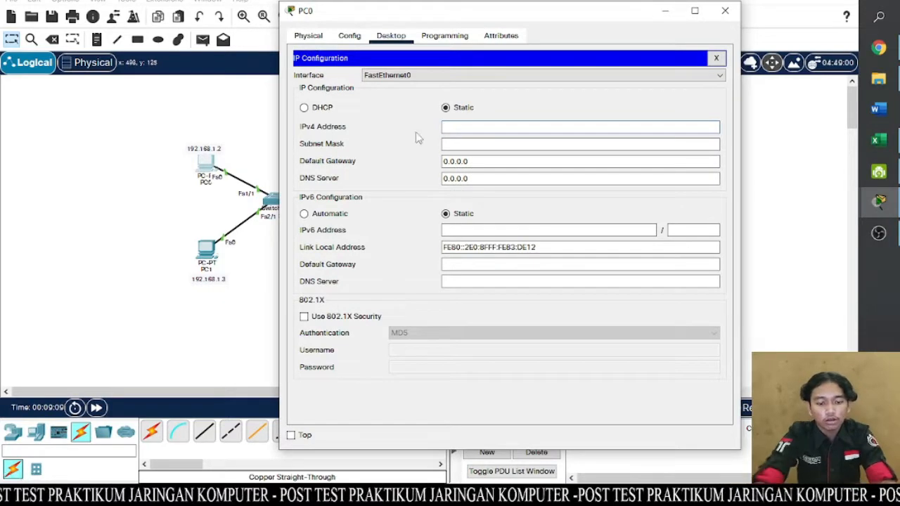
pyautogui.write('168')
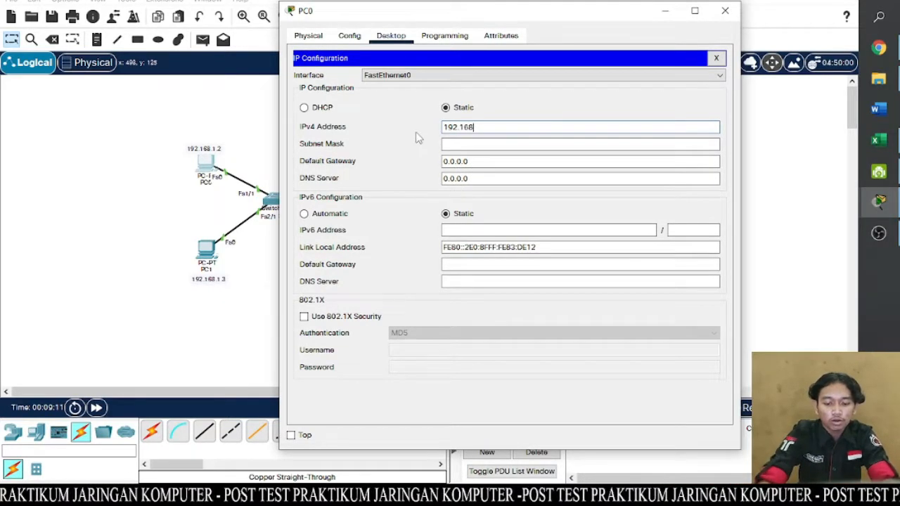
pyautogui.write('.1.2')
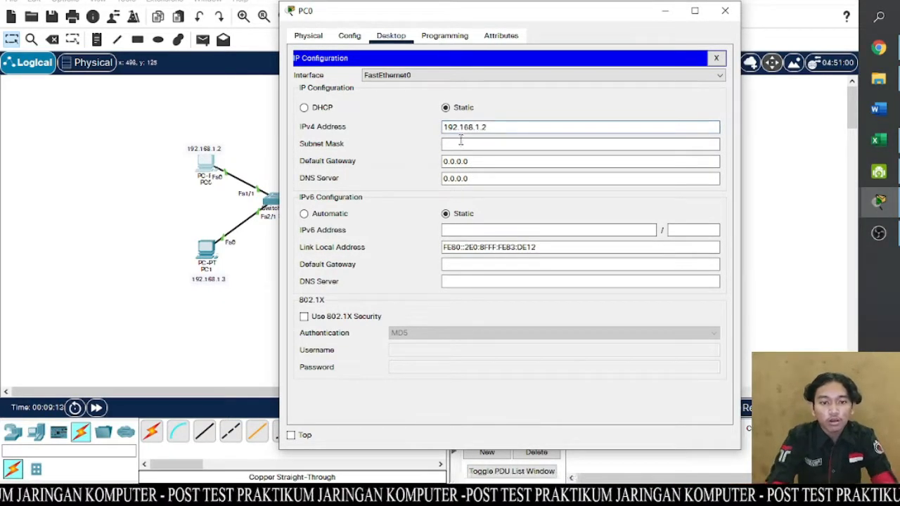
pyautogui.click(460, 143)
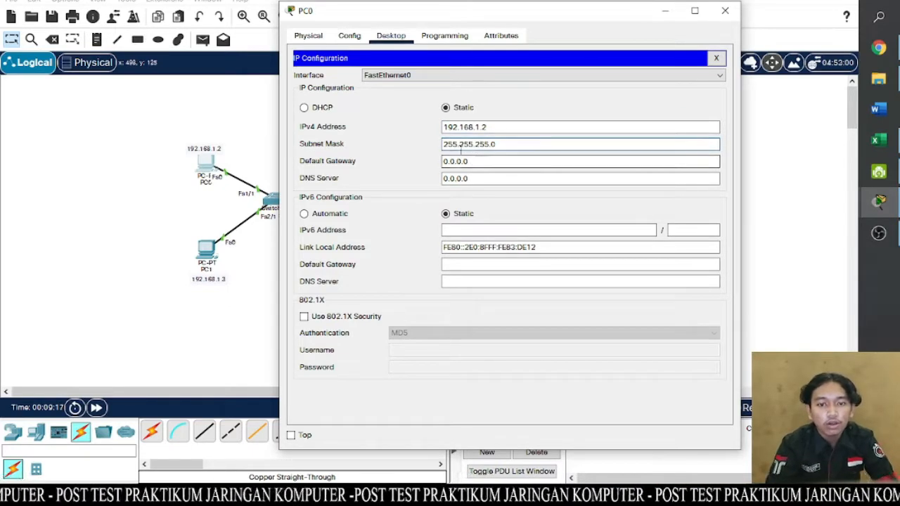
# - Set PC0's IPv4 default gateway to 192.168.1.1
pyautogui.click(486, 161)
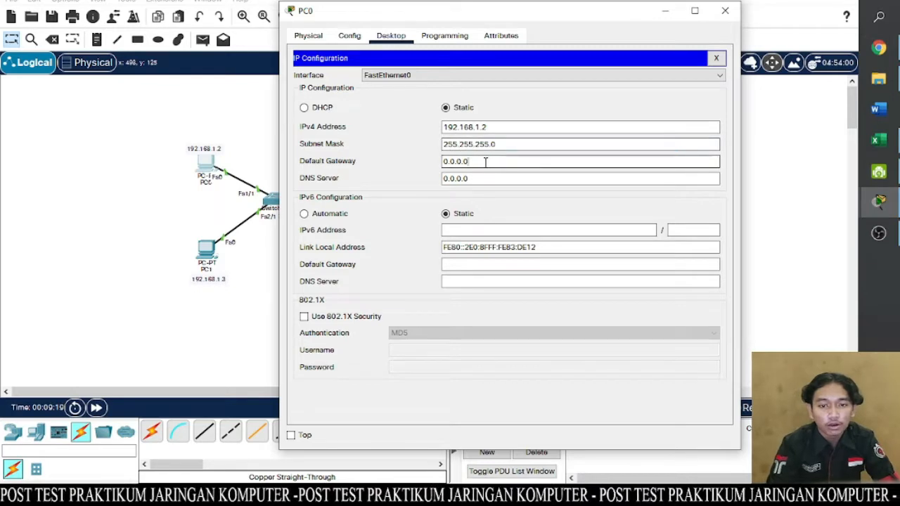
pyautogui.press('BackSpace')
pyautogui.press('BackSpace')
pyautogui.press('BackSpace')
pyautogui.press('BackSpace')
pyautogui.press('BackSpace')
pyautogui.press('BackSpace')
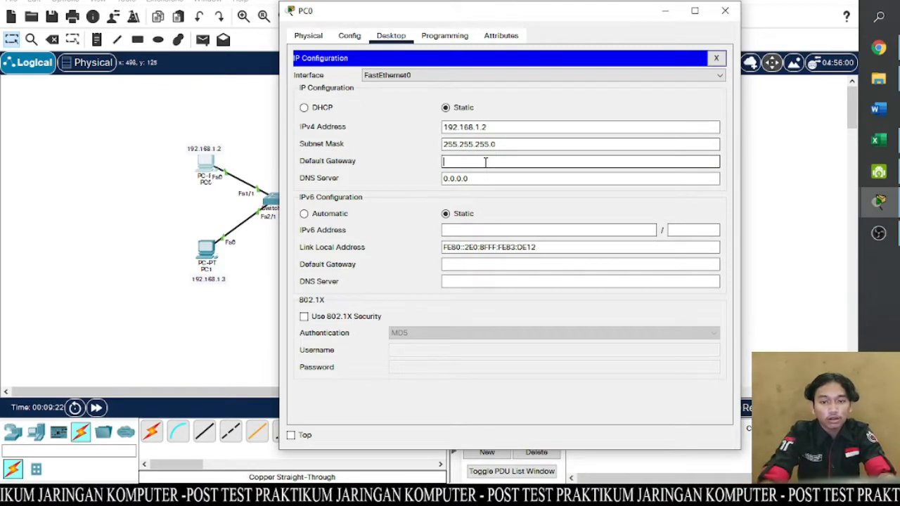
pyautogui.write('192.168.1.1')
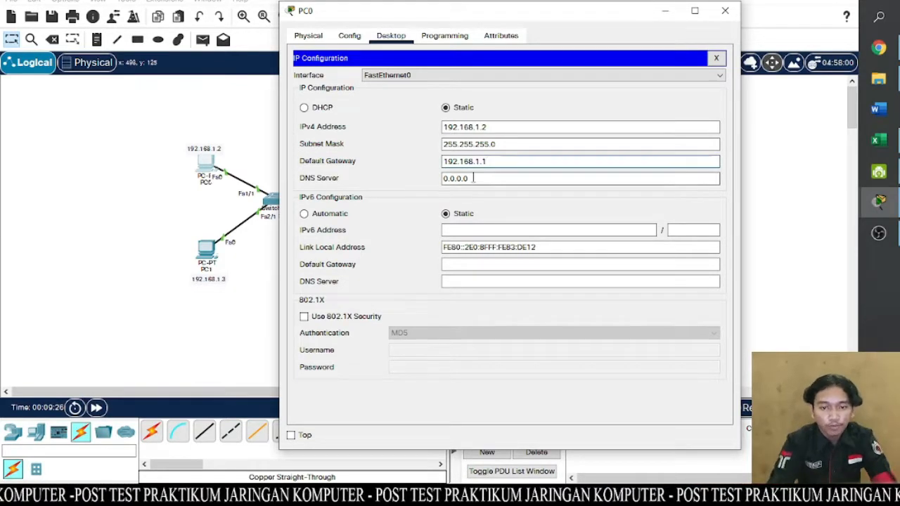
# - Set PC0's IPv4 DNS server to 192.168.50.2 and close the PC0 window
pyautogui.click(474, 177)
pyautogui.moveTo(474, 177); pyautogui.dragTo(423, 172)
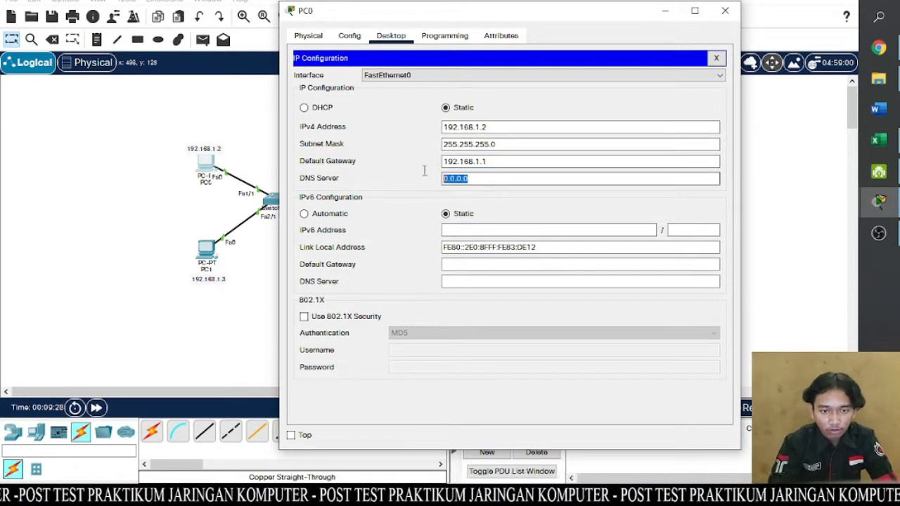
pyautogui.moveTo(483, 18); pyautogui.dragTo(449, 124)
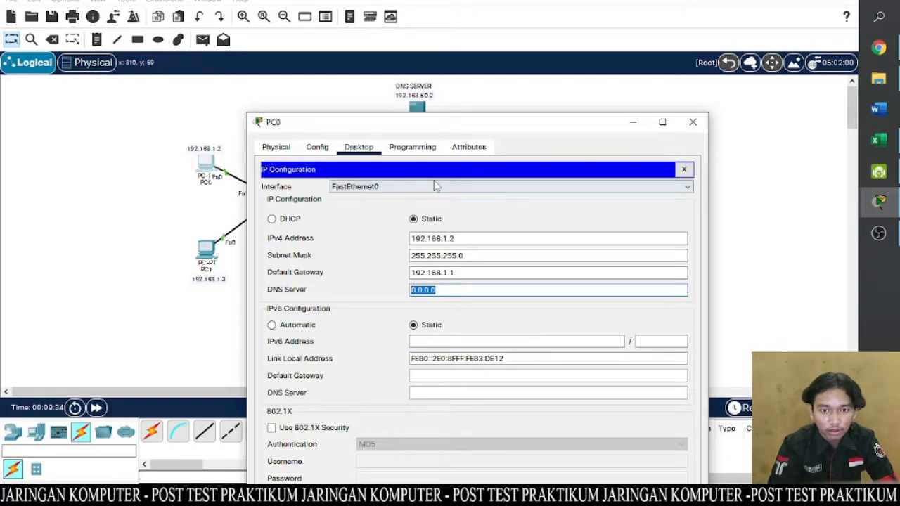
pyautogui.write('192.168.50.2')
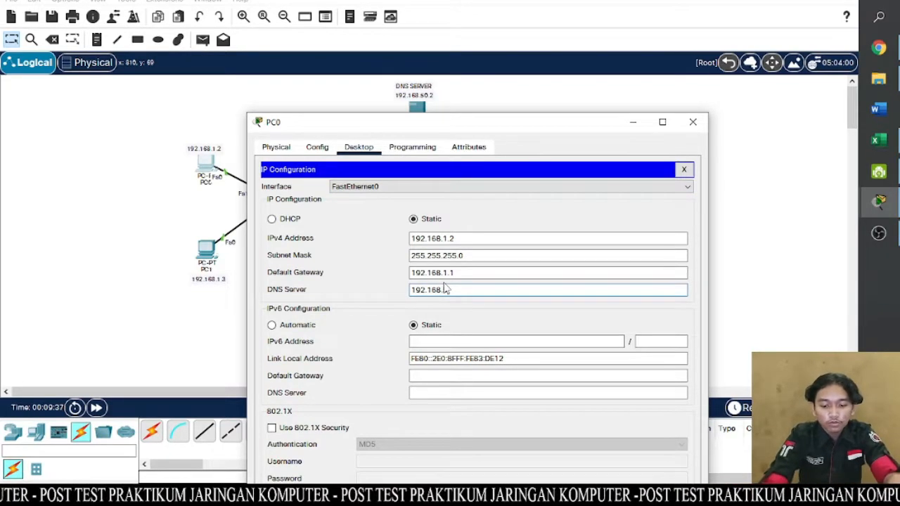
pyautogui.click(691, 123)
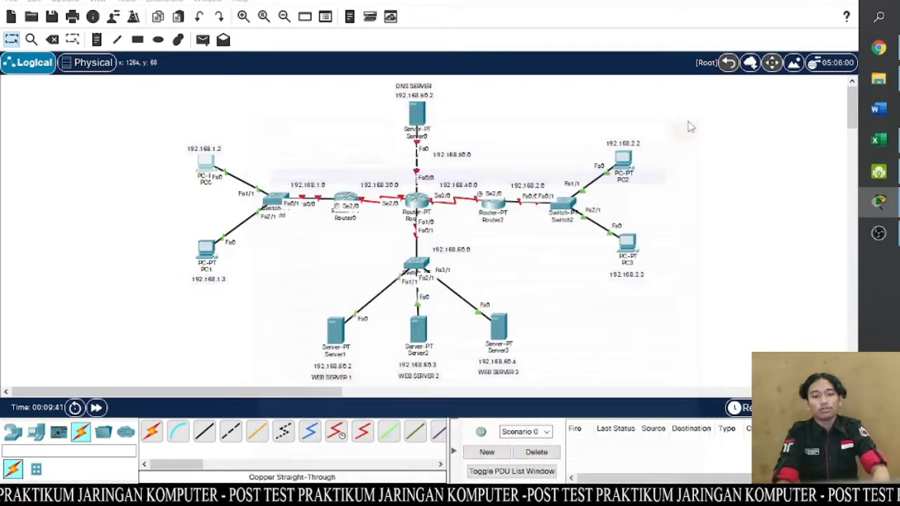
# - Give PC1 the static IPv4 address 192.168.1.3 with subnet mask 255.255.255.0 in its IP configuration
pyautogui.click(204, 250)
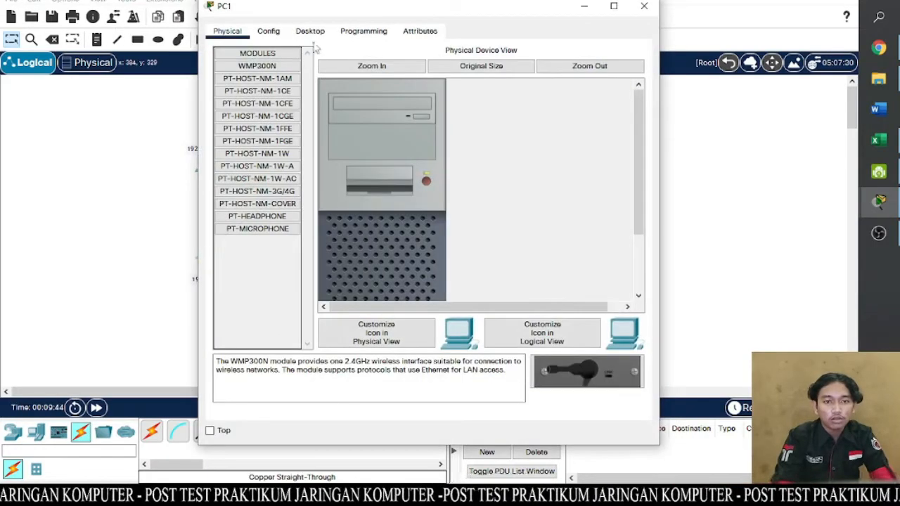
pyautogui.click(312, 32)
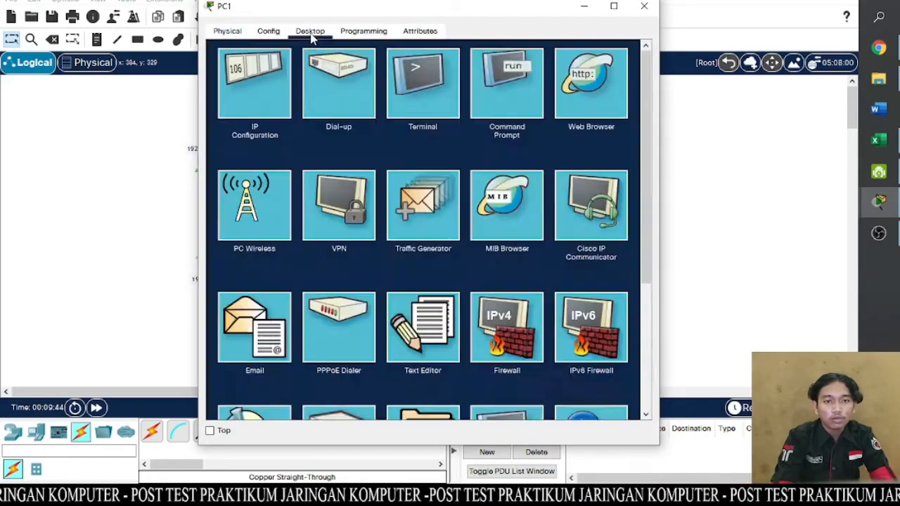
pyautogui.click(237, 93)
pyautogui.click(420, 121)
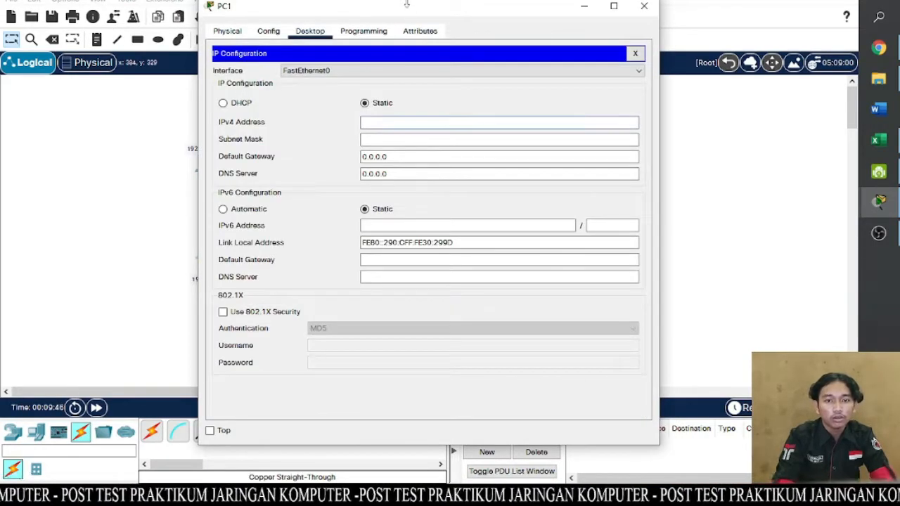
pyautogui.moveTo(412, 13); pyautogui.dragTo(474, 18)
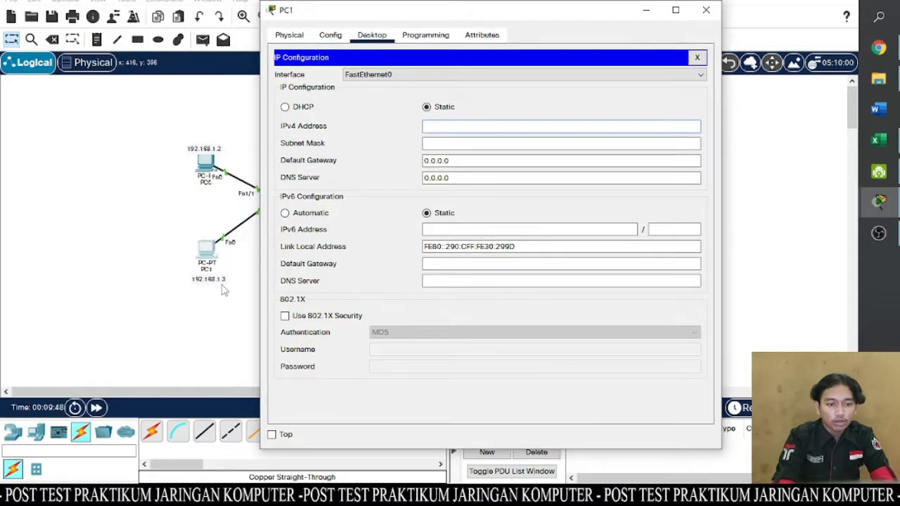
pyautogui.write('192')
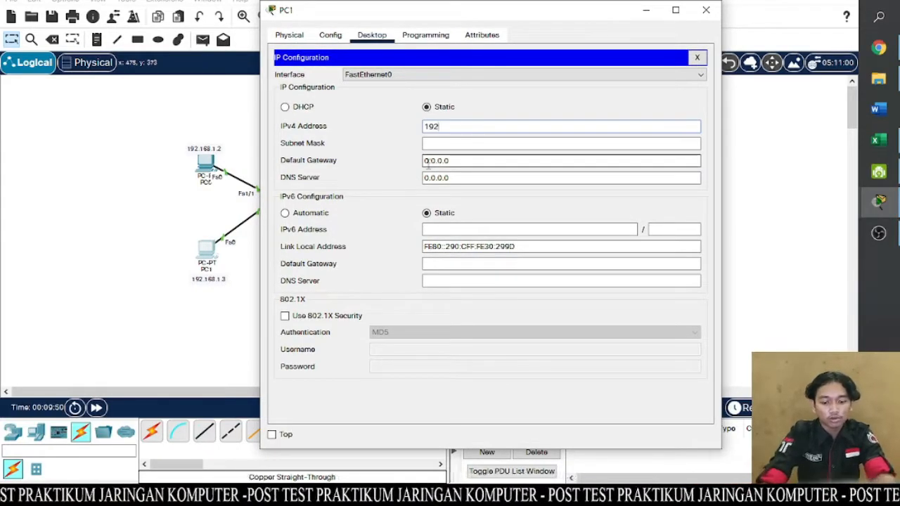
pyautogui.write('.168.1.3')
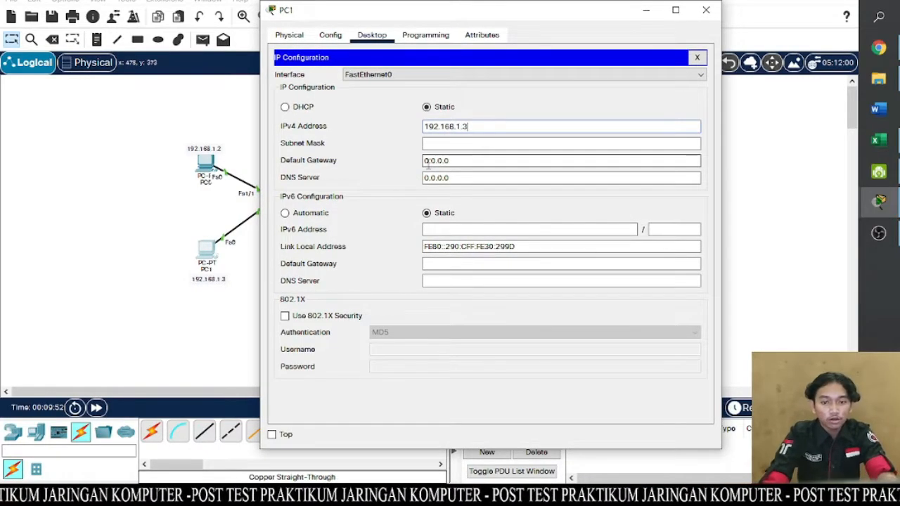
pyautogui.click(451, 143)
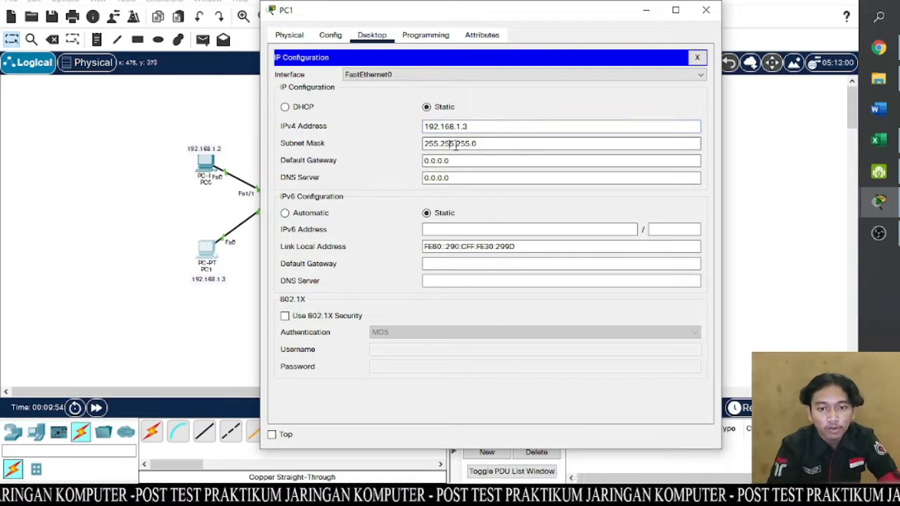
# - Set PC1's IPv4 default gateway to 192.168.1.1
pyautogui.click(461, 159)
pyautogui.moveTo(441, 158); pyautogui.dragTo(424, 159)
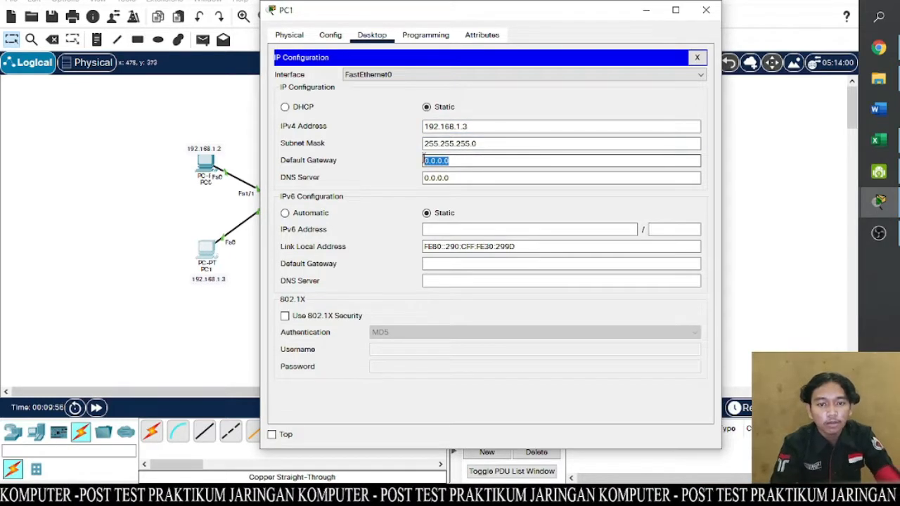
pyautogui.write('19')
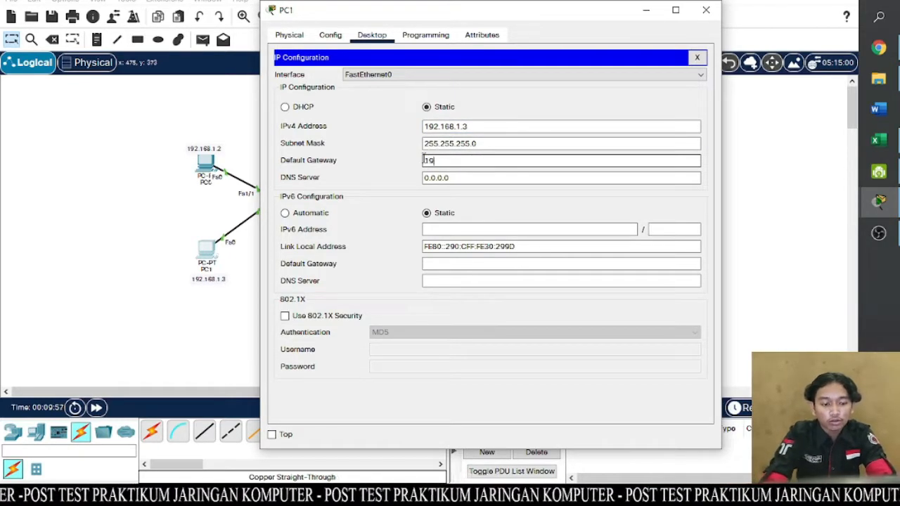
pyautogui.write('2.16')
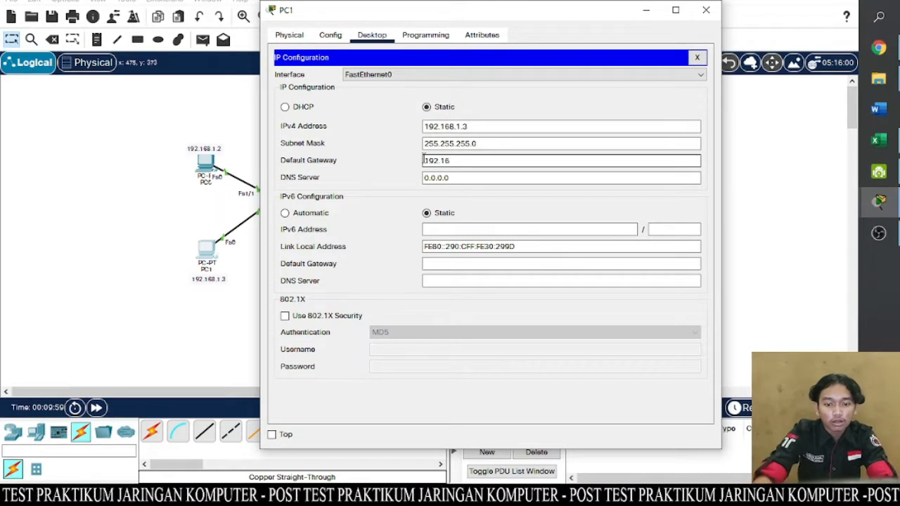
pyautogui.write('8.1.1')
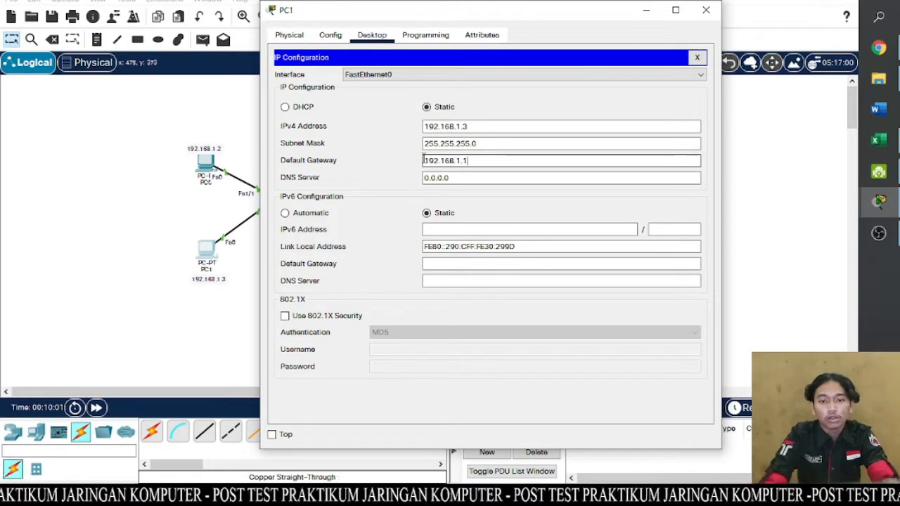
# - Set PC1's IPv4 DNS server to 192.168.50.2 and close the PC1 window
pyautogui.moveTo(462, 180); pyautogui.dragTo(424, 178)
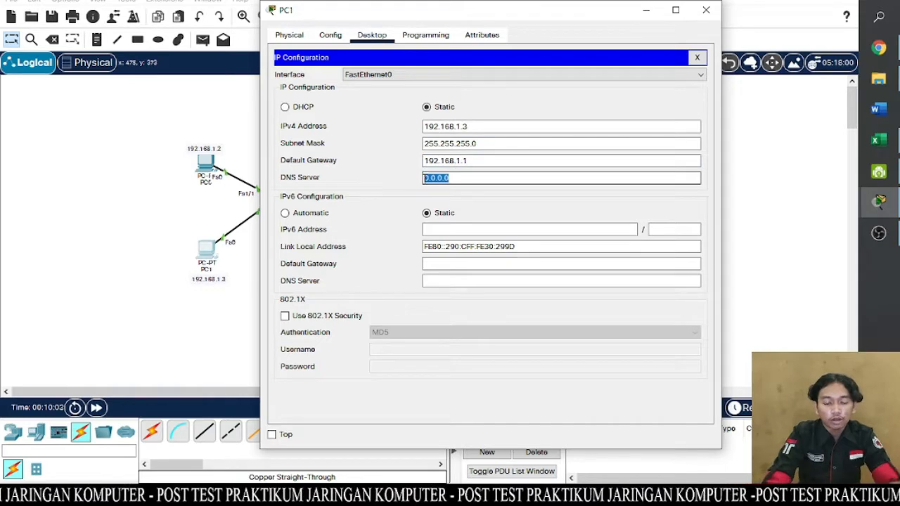
pyautogui.write('192')
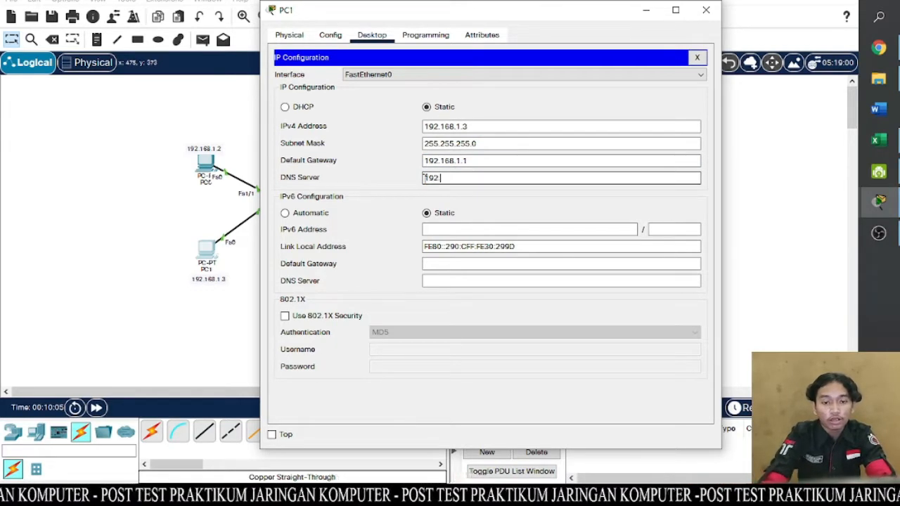
pyautogui.write('.168.50.2')
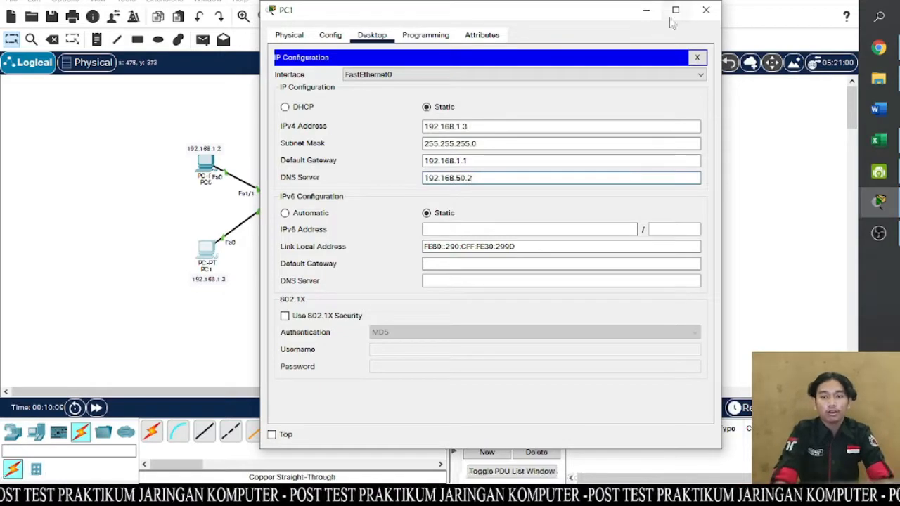
pyautogui.click(697, 13)
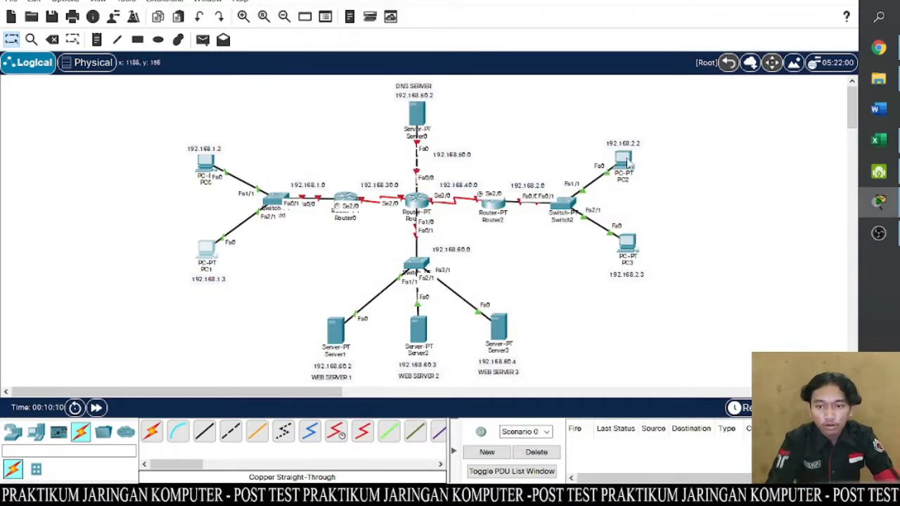
# - Give PC2 the static IPv4 address 192.168.2.2 with subnet mask 255.255.255.0 in its IP configuration
pyautogui.click(626, 161)
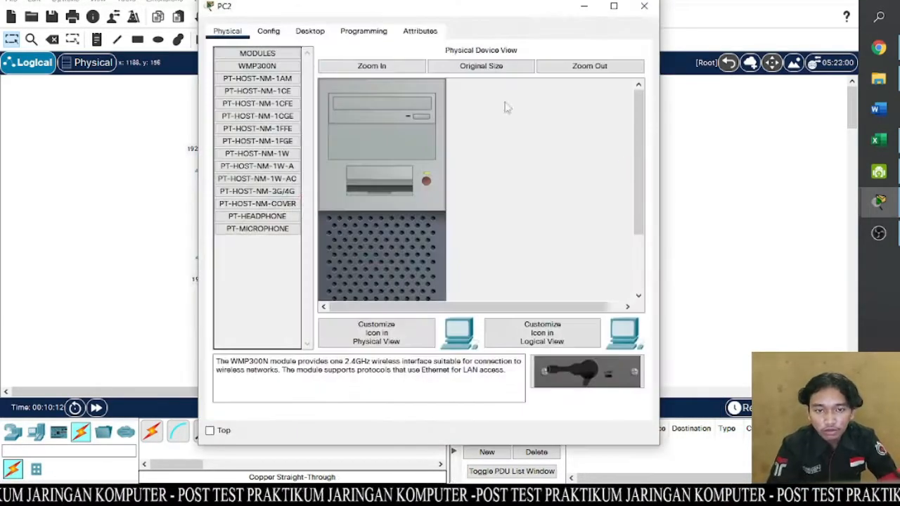
pyautogui.click(317, 33)
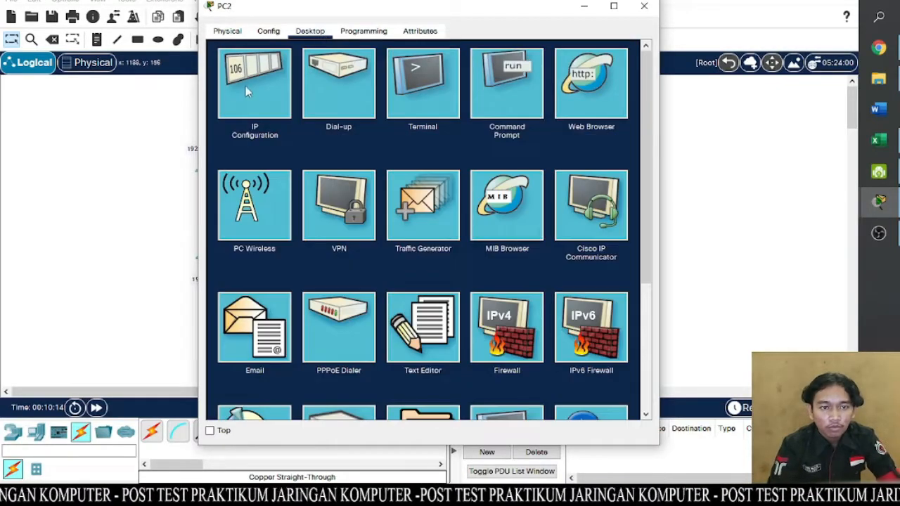
pyautogui.click(250, 90)
pyautogui.click(371, 121)
pyautogui.moveTo(444, 12); pyautogui.dragTo(354, 28)
pyautogui.click(347, 143)
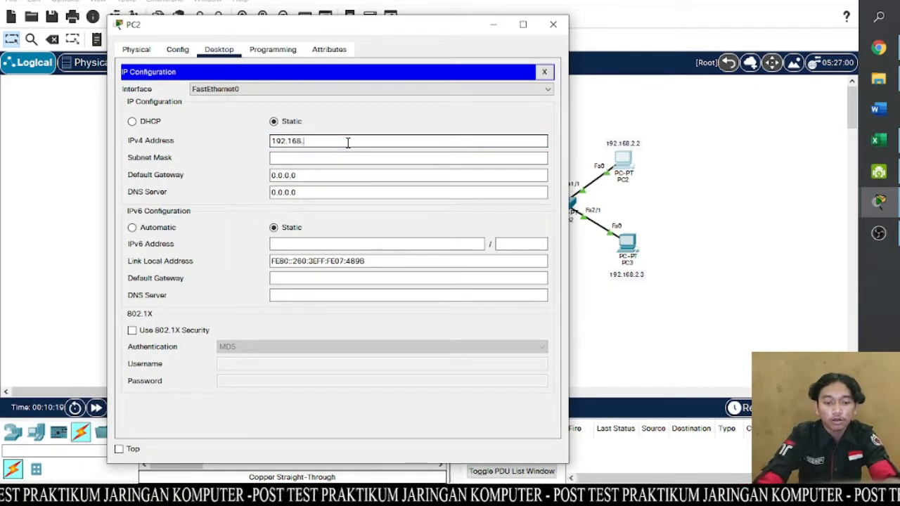
pyautogui.click(338, 157)
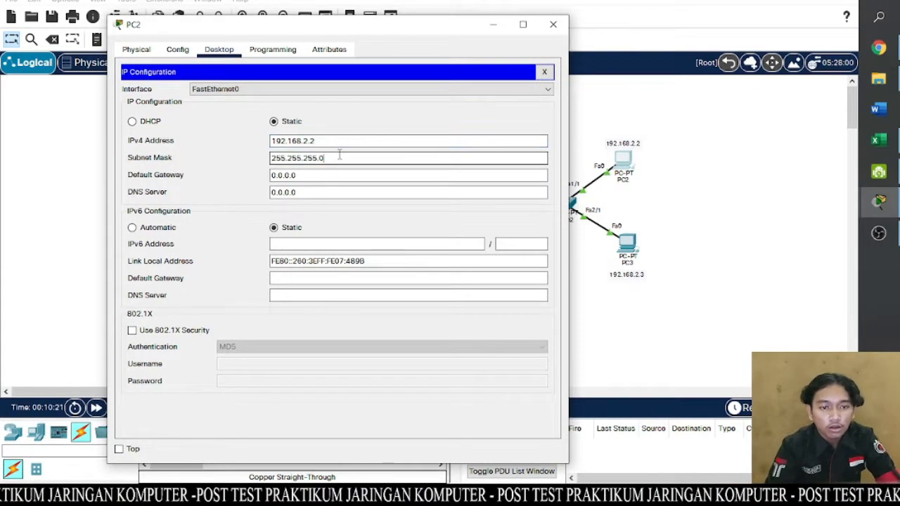
# - Set PC2's IPv4 default gateway to 192.168.2.1
pyautogui.moveTo(313, 175); pyautogui.dragTo(266, 176)
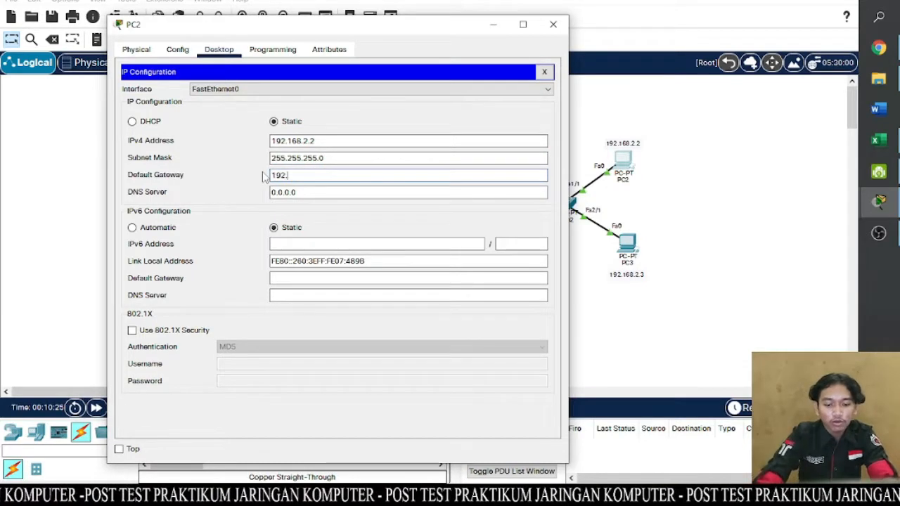
pyautogui.write('.')
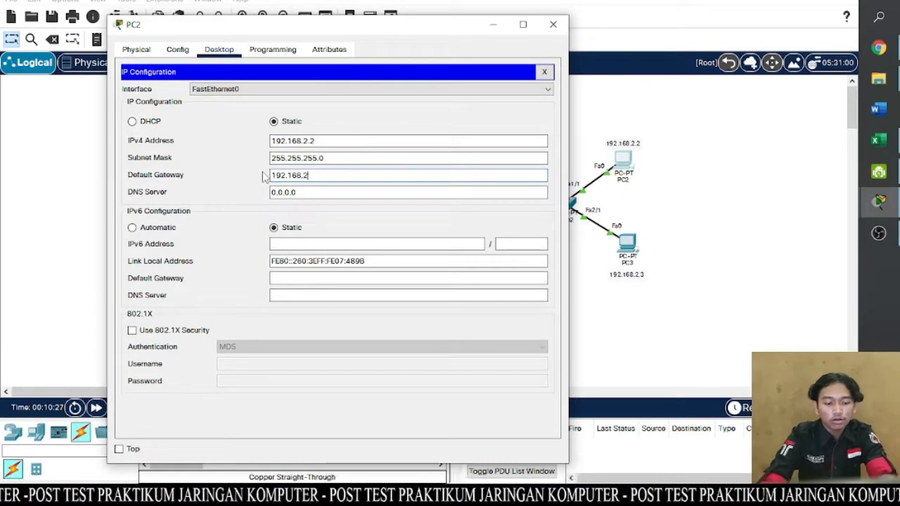
pyautogui.write('2.1')
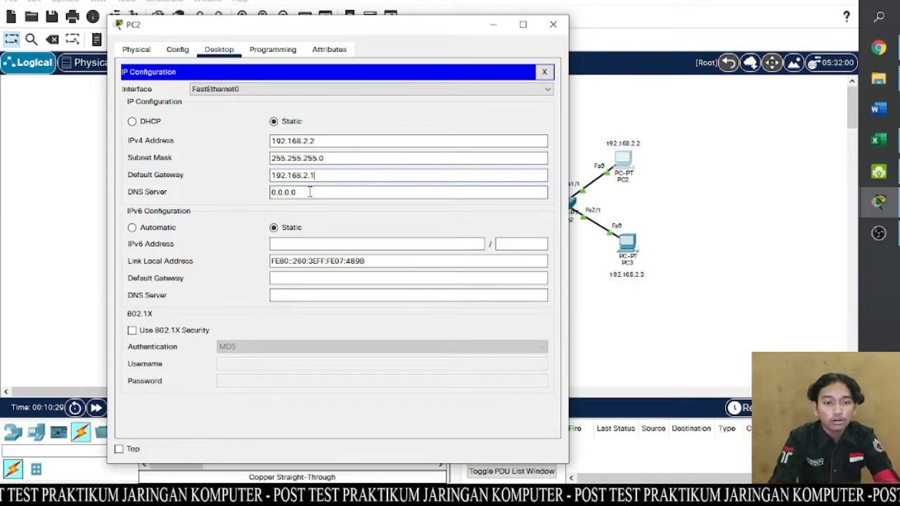
# - Set PC2's IPv4 DNS server to 192.168.50.2 and close the PC2 window
pyautogui.press('Tab')
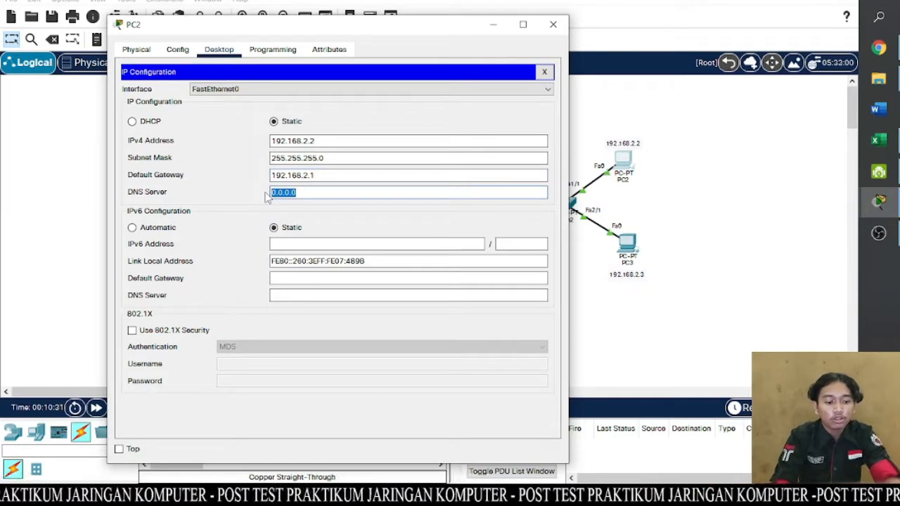
pyautogui.write('192.168')
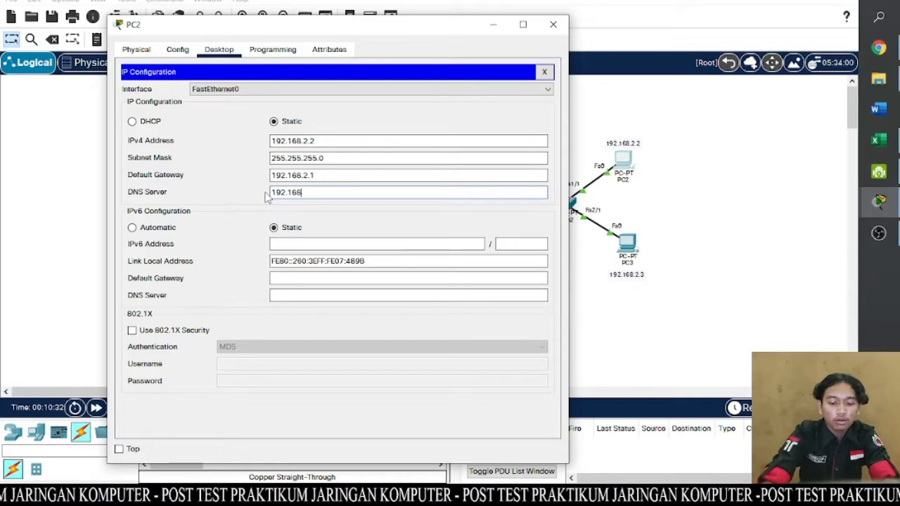
pyautogui.write('.50.2')
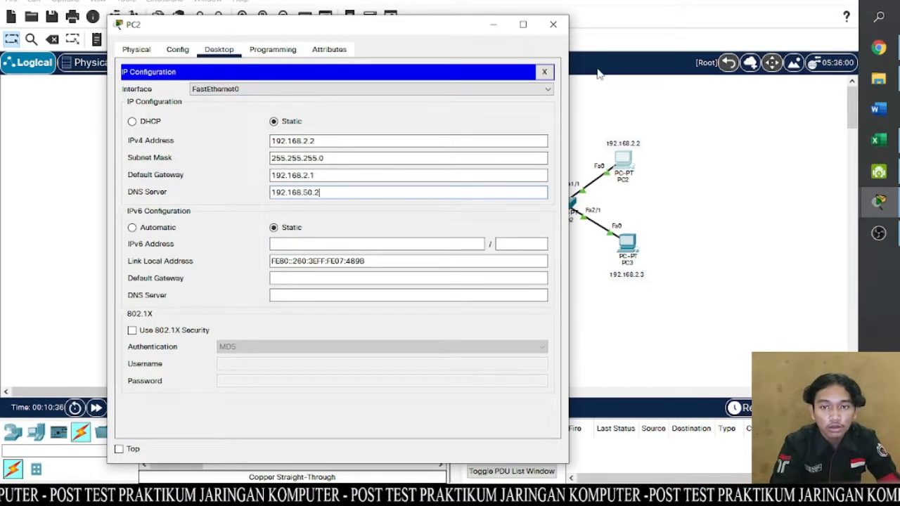
pyautogui.click(553, 24)
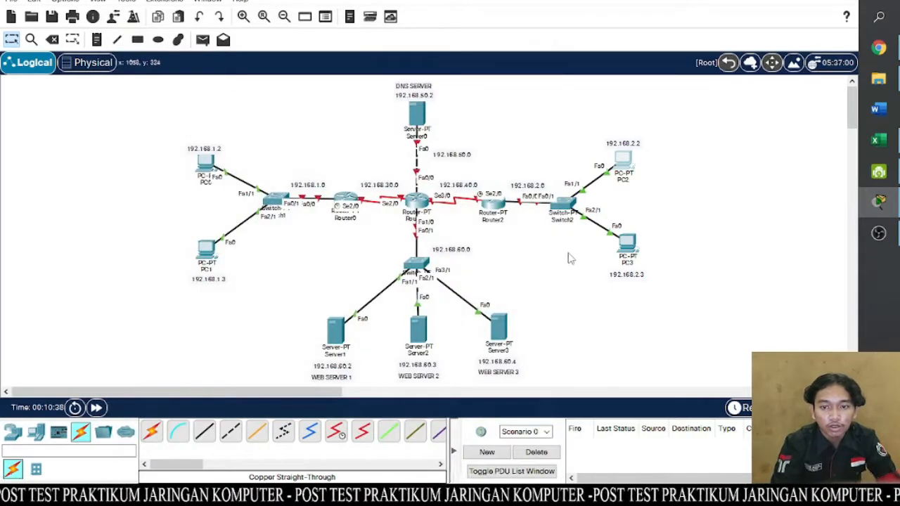
# - Give PC3 the static IPv4 address 192.168.2.3 with subnet mask 255.255.255.0 in its IP configuration
pyautogui.click(626, 242)
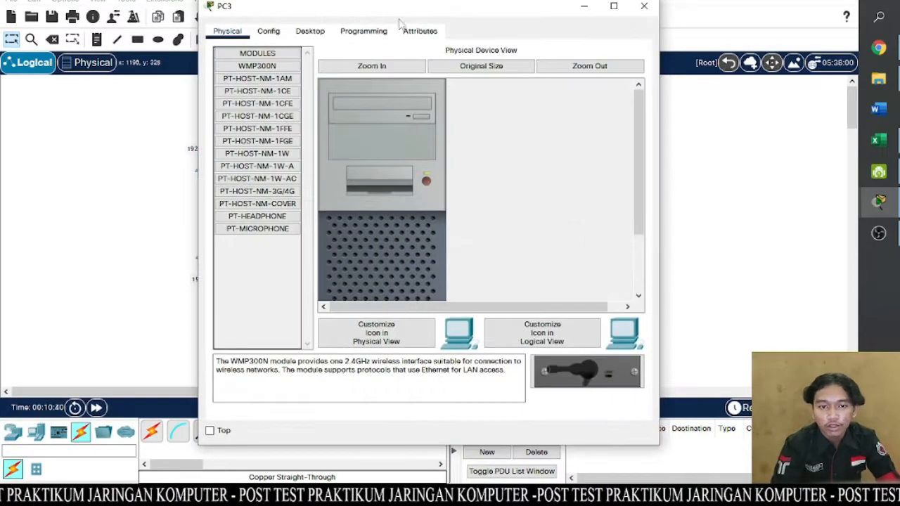
pyautogui.click(369, 31)
pyautogui.click(310, 31)
pyautogui.click(276, 81)
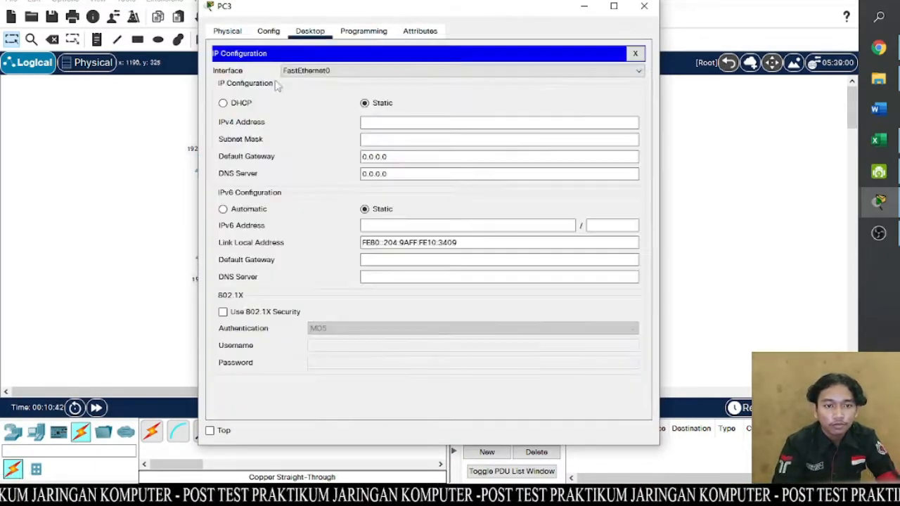
pyautogui.click(377, 122)
pyautogui.moveTo(443, 12); pyautogui.dragTo(333, 20)
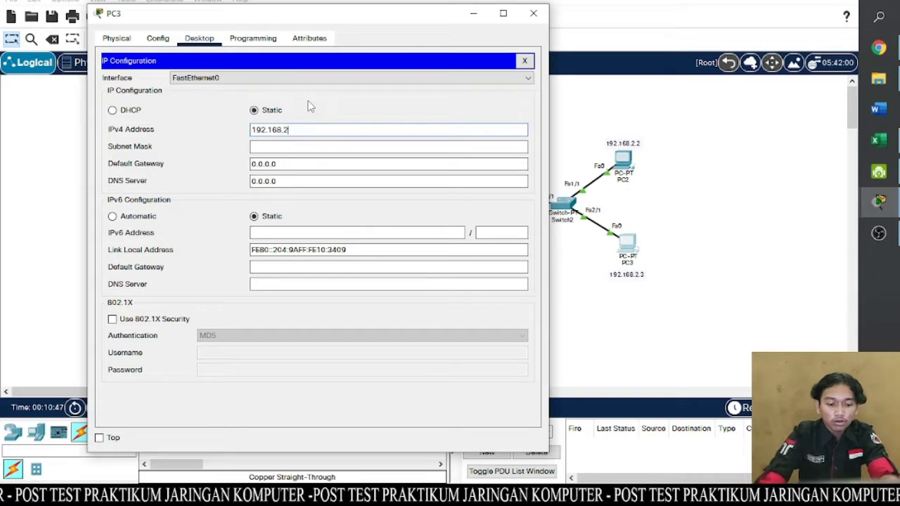
pyautogui.write('192.168.2.3')
pyautogui.click(290, 145)
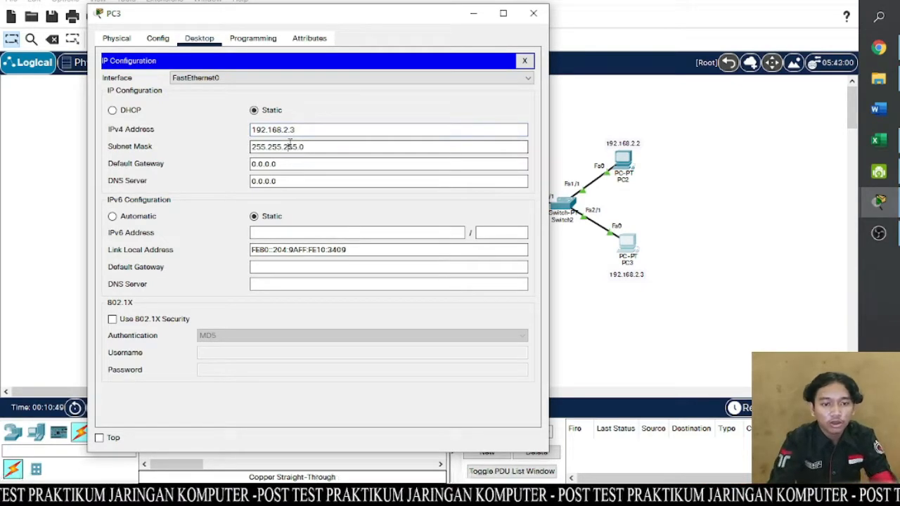
# - Set PC3's IPv4 default gateway to 192.168.2.1 and DNS server to 192.168.50.2, closing its window
pyautogui.moveTo(293, 163); pyautogui.dragTo(250, 163)
pyautogui.write('192.168.2.1')
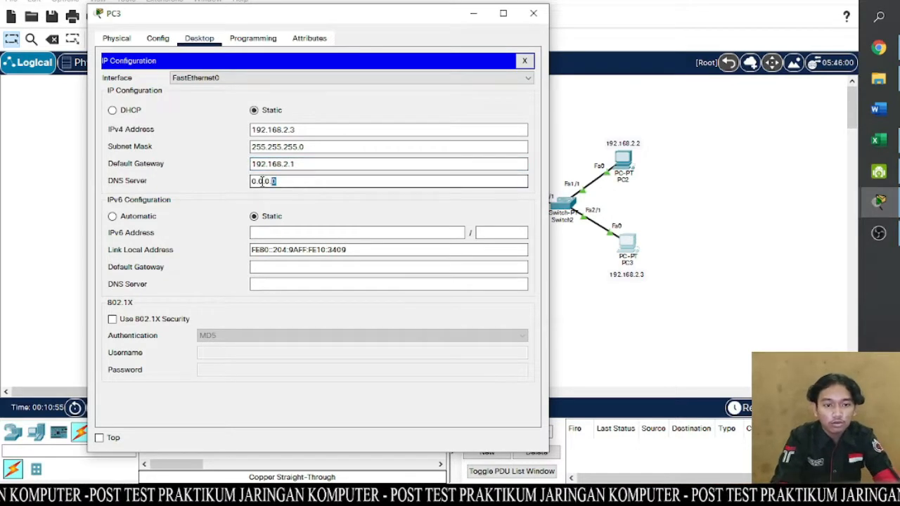
pyautogui.moveTo(280, 182); pyautogui.dragTo(248, 184)
pyautogui.write('192.1')
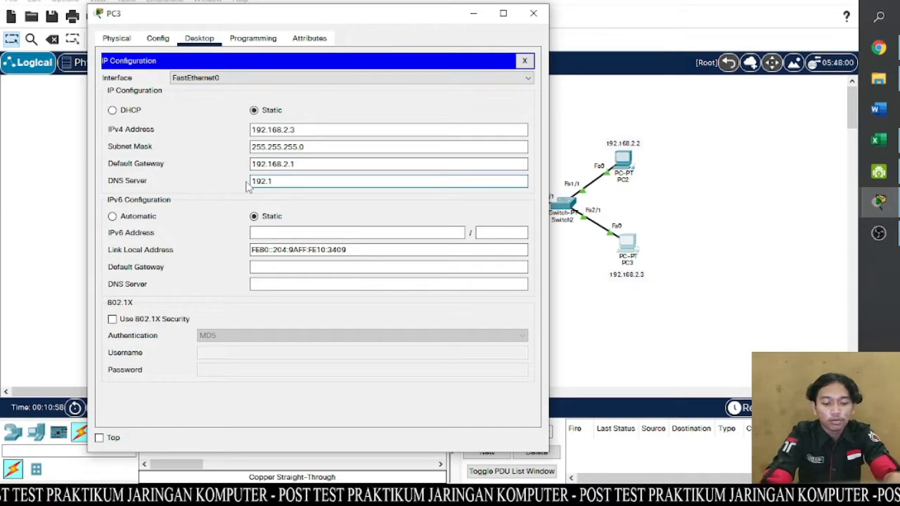
pyautogui.write('68.50.2')
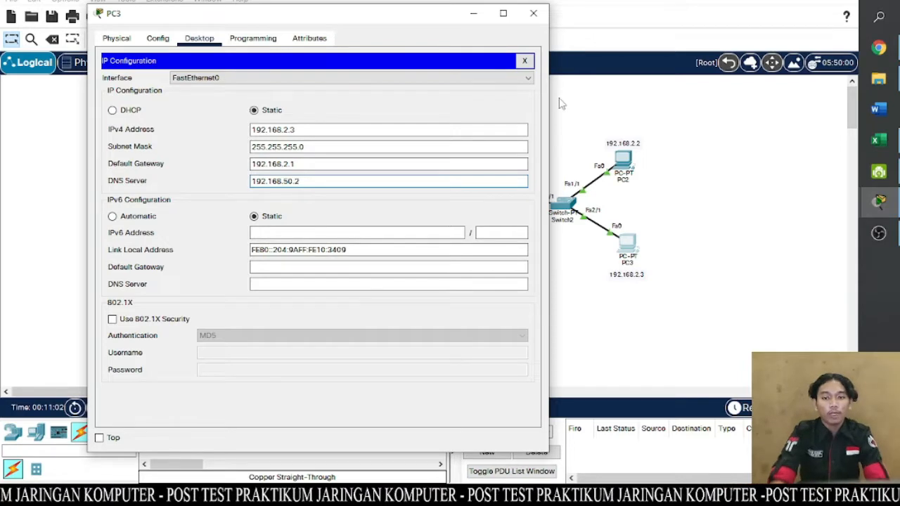
pyautogui.click(534, 14)
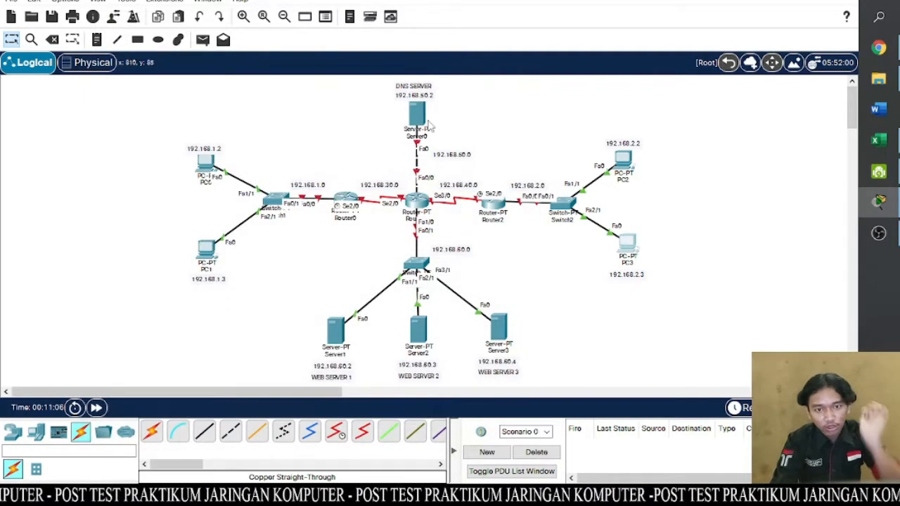
# - Give the DNS server Server0 the static IPv4 address 192.168.50.2 with subnet mask 255.255.255.0
pyautogui.moveTo(430, 125)
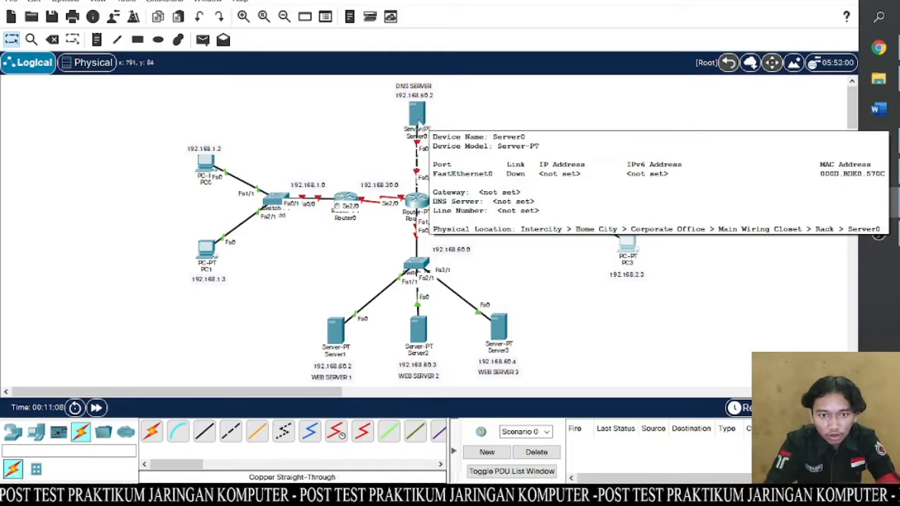
pyautogui.click(416, 114)
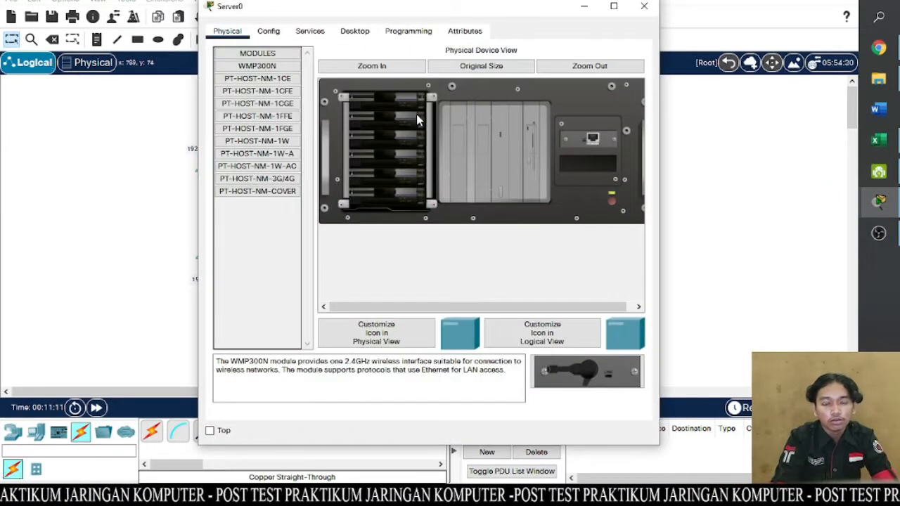
pyautogui.click(354, 31)
pyautogui.click(264, 76)
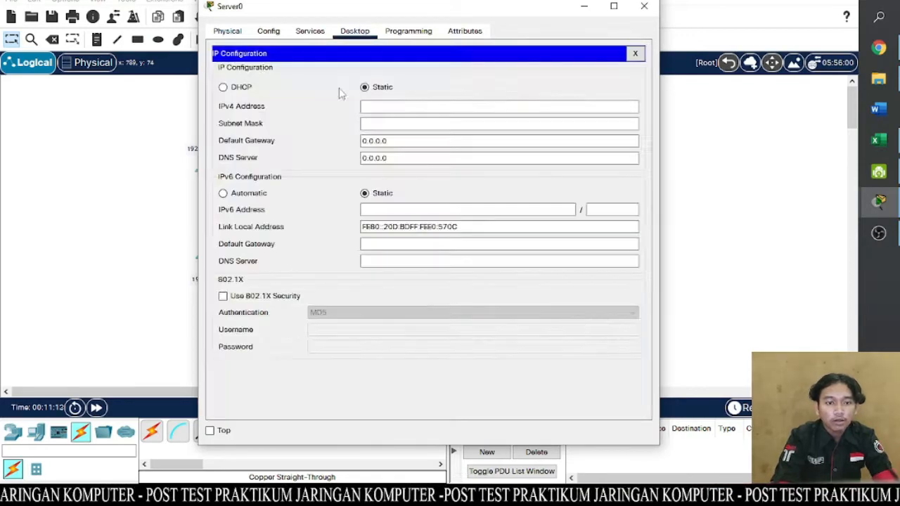
pyautogui.click(388, 106)
pyautogui.write('192.16')
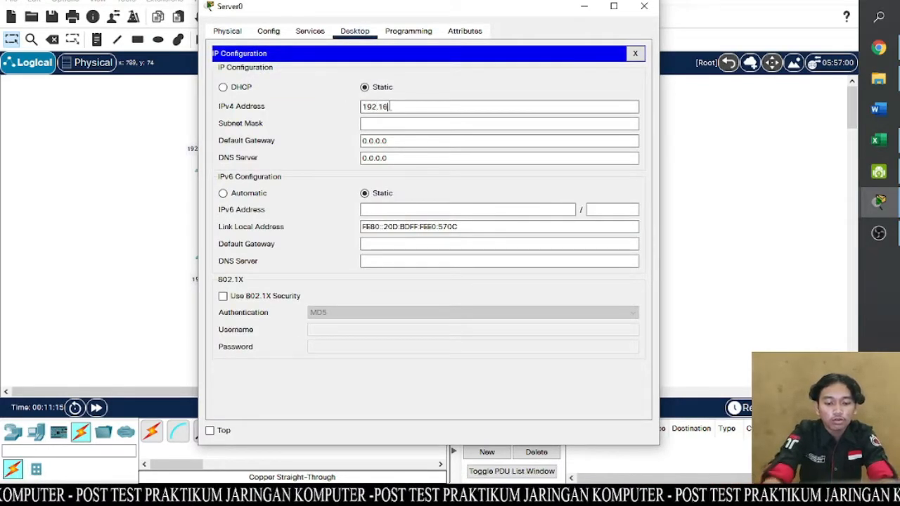
pyautogui.write('8.50.2')
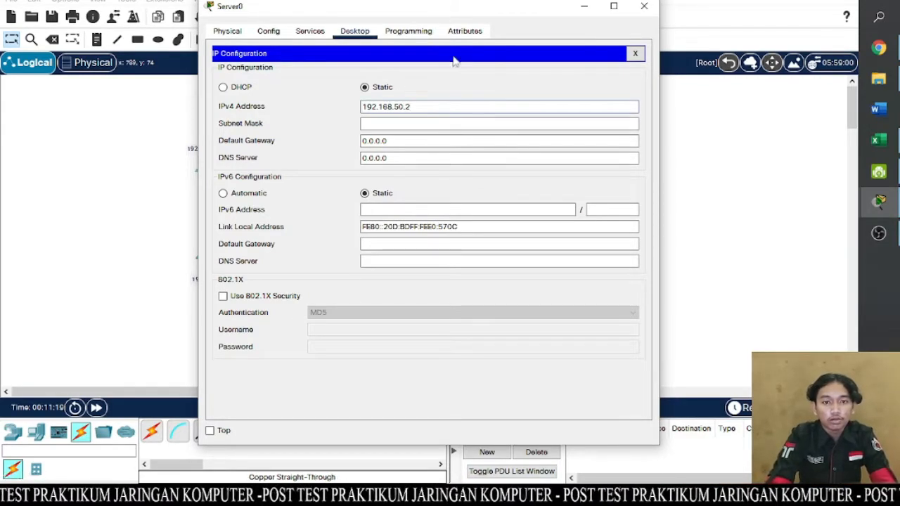
pyautogui.moveTo(461, 14)
pyautogui.mouseDown()
pyautogui.moveTo(457, 141)
pyautogui.moveTo(454, 23)
pyautogui.mouseUp()
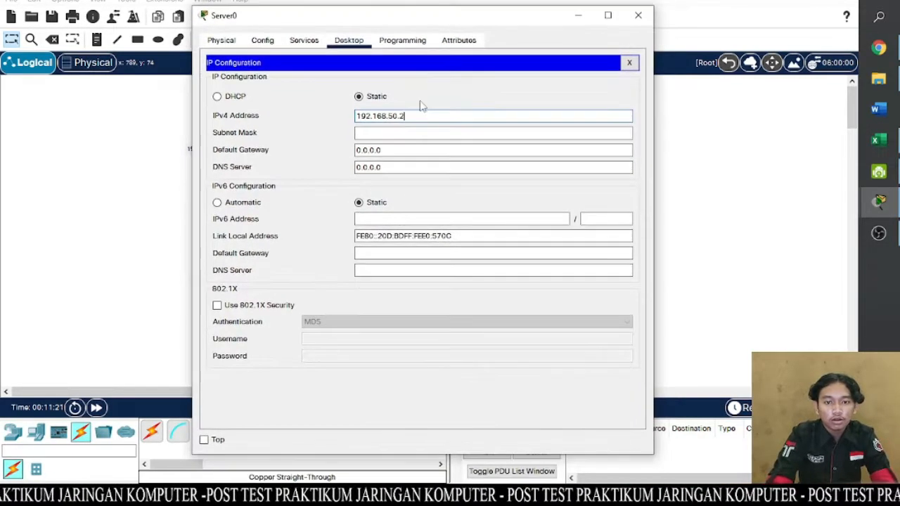
pyautogui.click(405, 132)
# - Set Server0's IPv4 default gateway to 192.168.50.1 and DNS server to 192.168.50.2, closing its window
pyautogui.moveTo(409, 149); pyautogui.dragTo(324, 158)
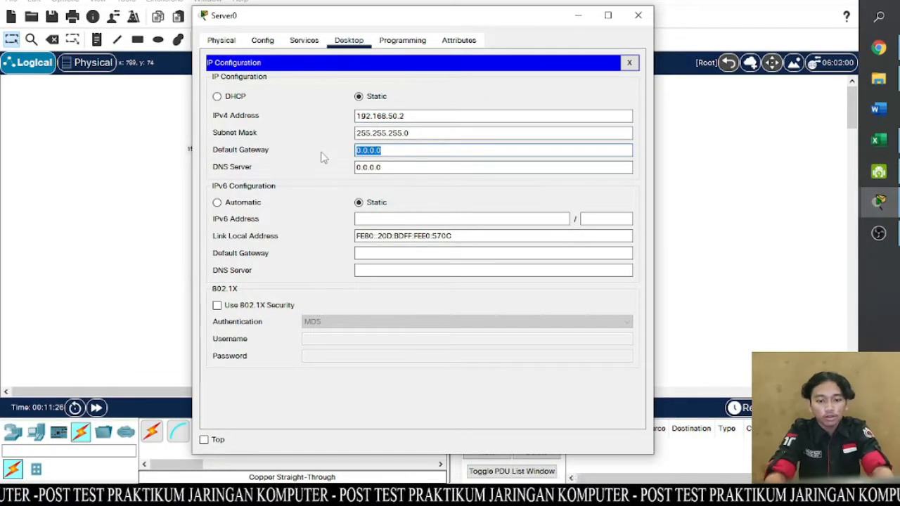
pyautogui.write('192.168.5')
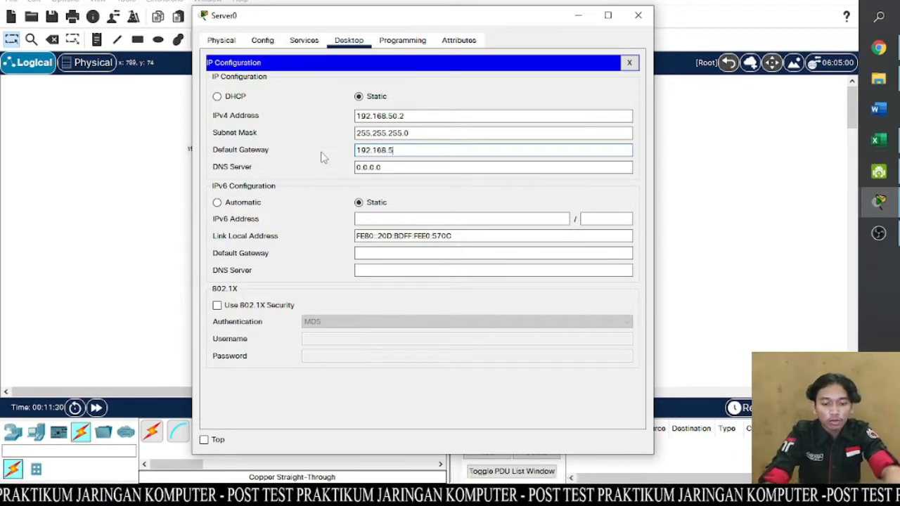
pyautogui.write('0.1')
pyautogui.press('Tab')
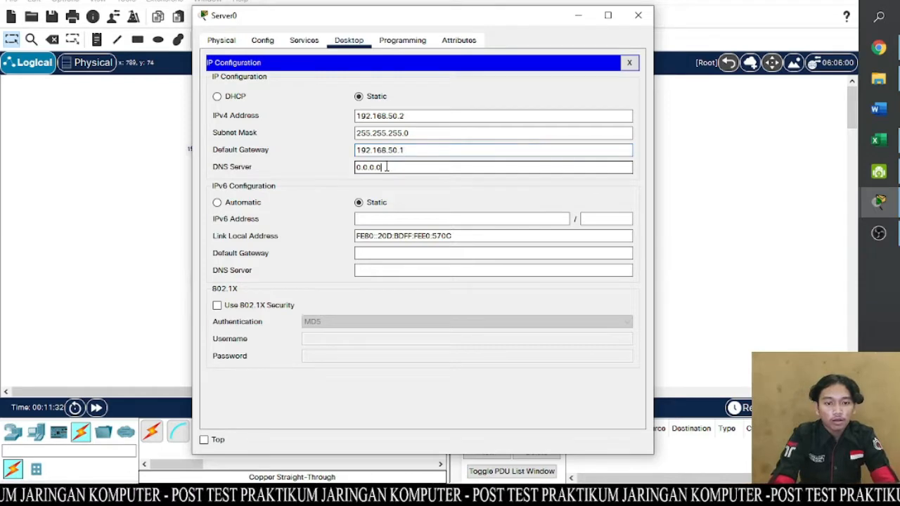
pyautogui.write('192.168')
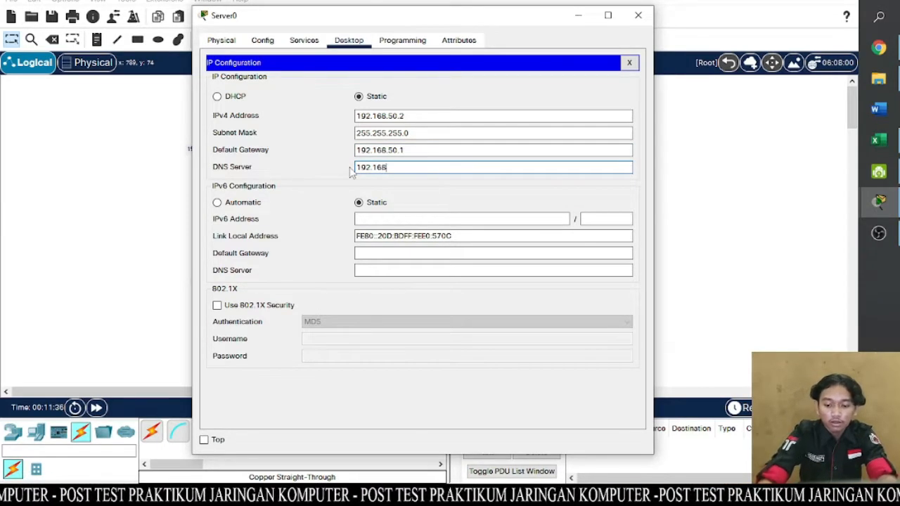
pyautogui.write('.50.2')
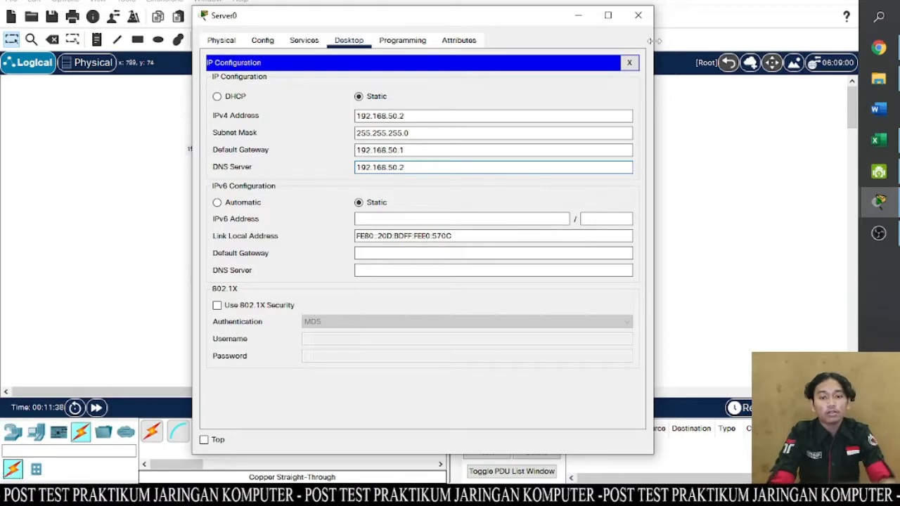
pyautogui.click(638, 15)
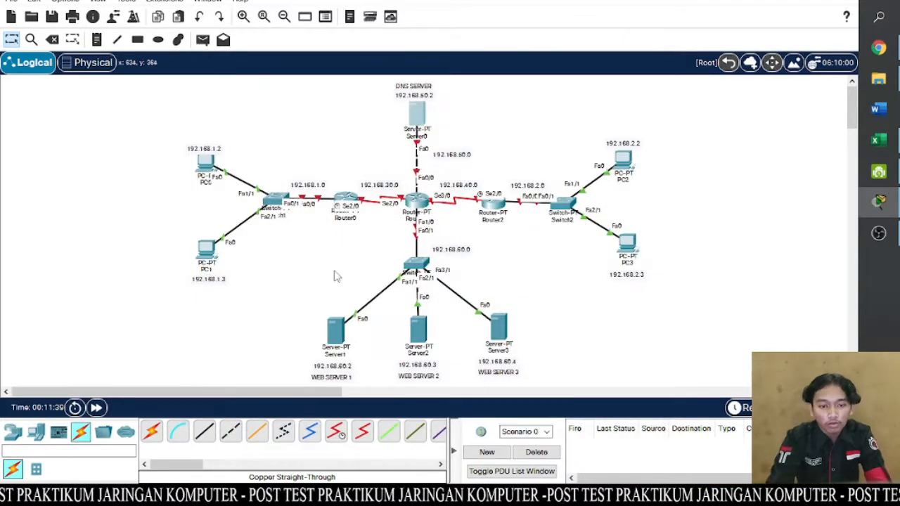
# - Give Server1 (WEB SERVER 1) the static IPv4 address 192.168.60.2 with subnet mask 255.255.255.0
pyautogui.click(339, 330)
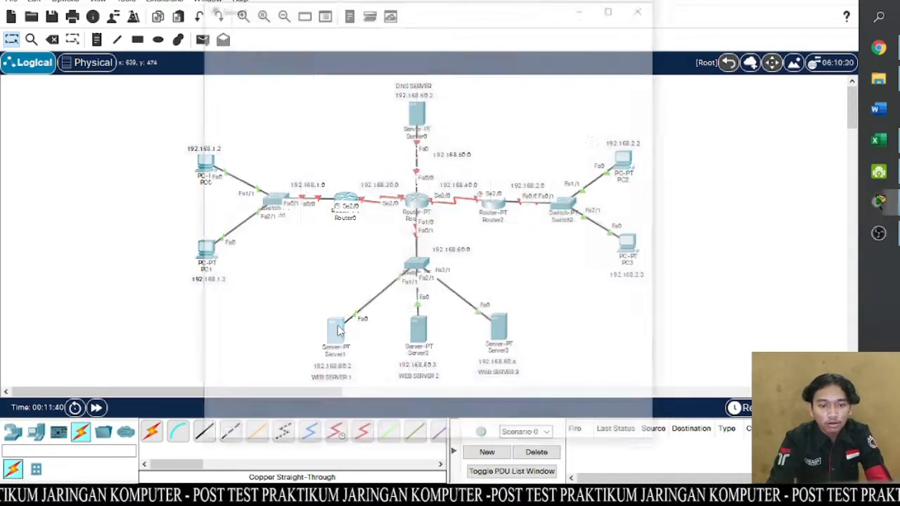
pyautogui.click(355, 32)
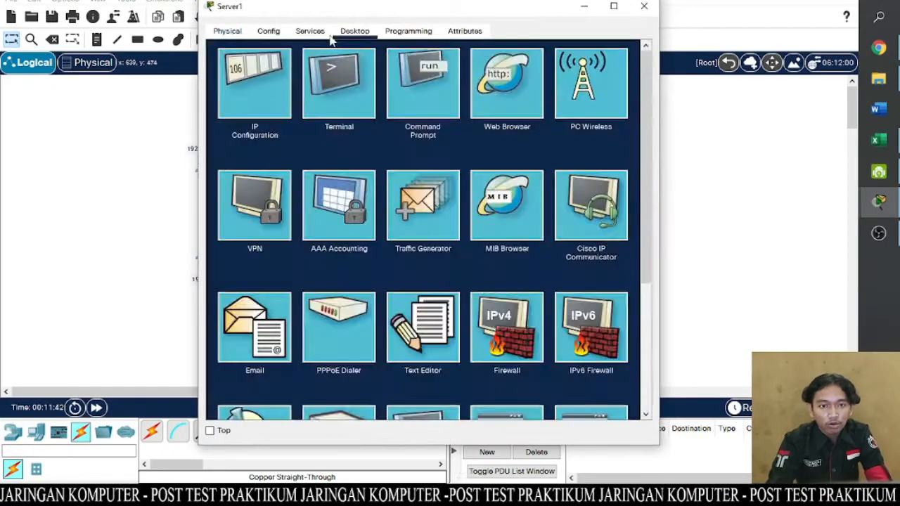
pyautogui.click(251, 80)
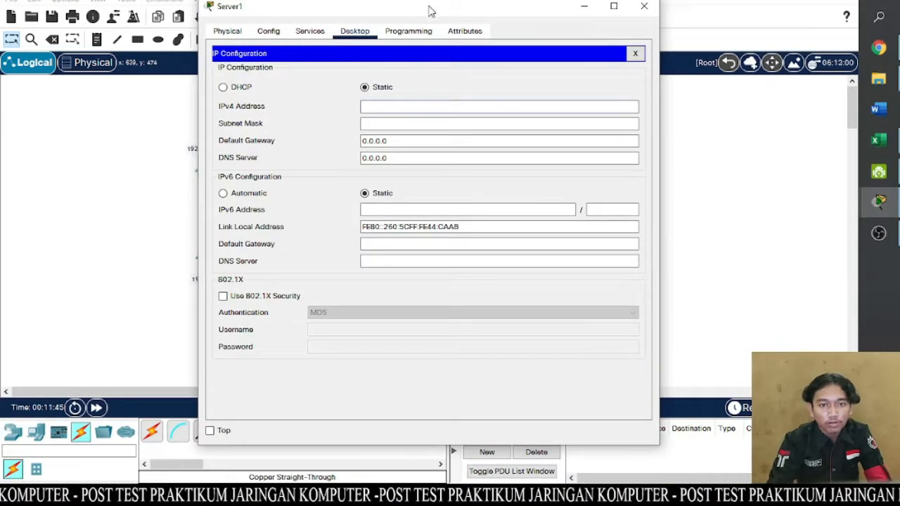
pyautogui.moveTo(430, 7); pyautogui.dragTo(650, 7)
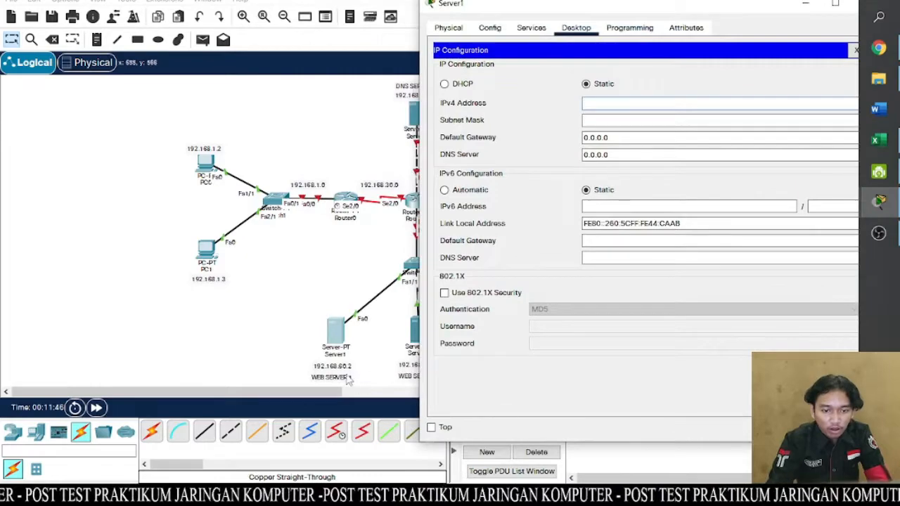
pyautogui.write('19')
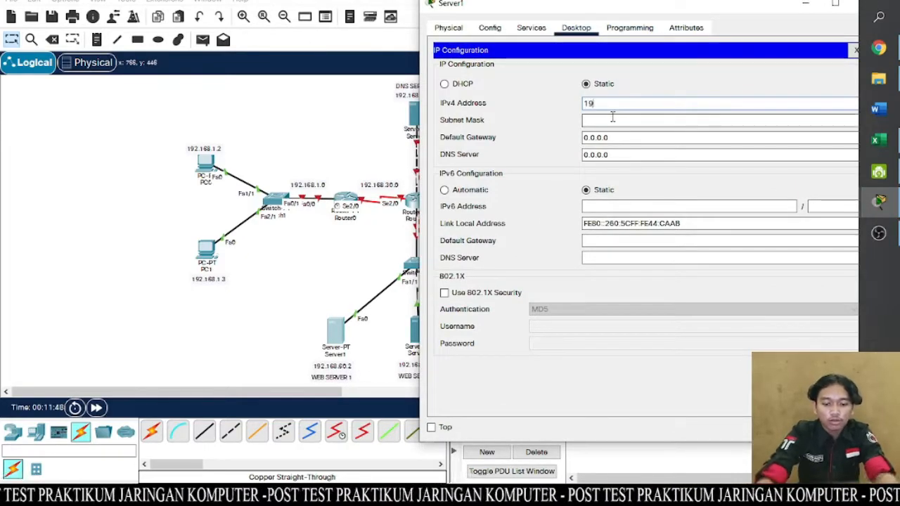
pyautogui.write('2.16')
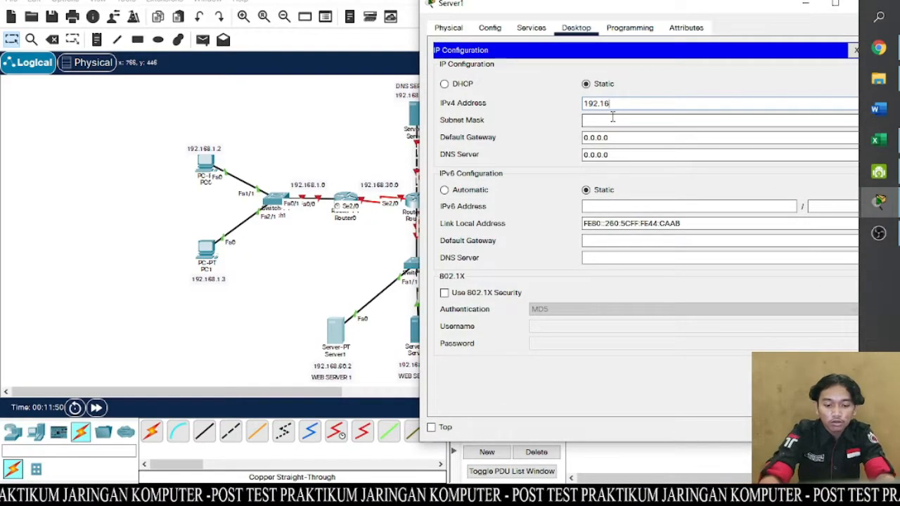
pyautogui.write('8.60.2')
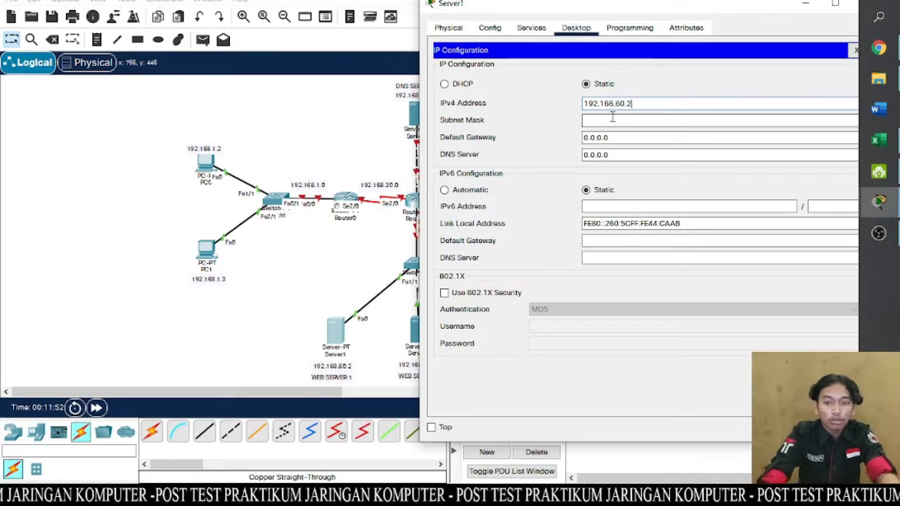
pyautogui.click(615, 121)
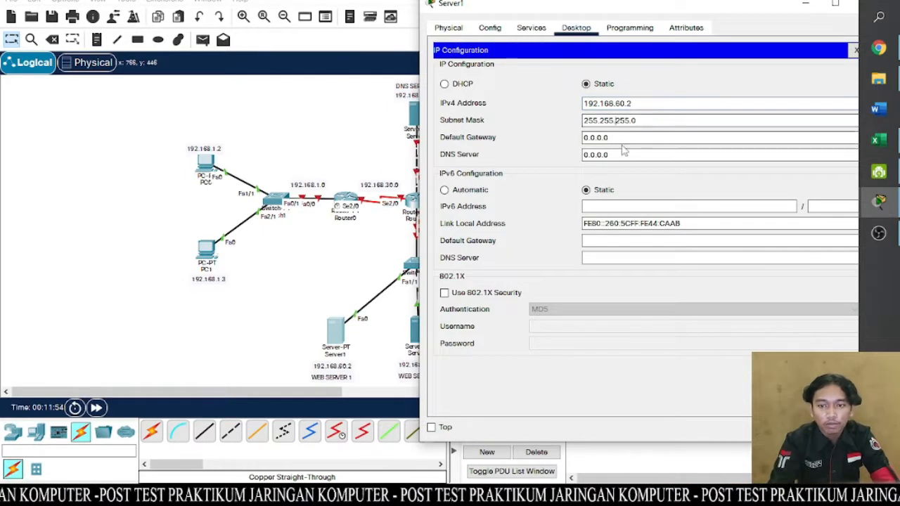
# - Set Server1's IPv4 default gateway to 192.168.60.1
pyautogui.press('Tab')
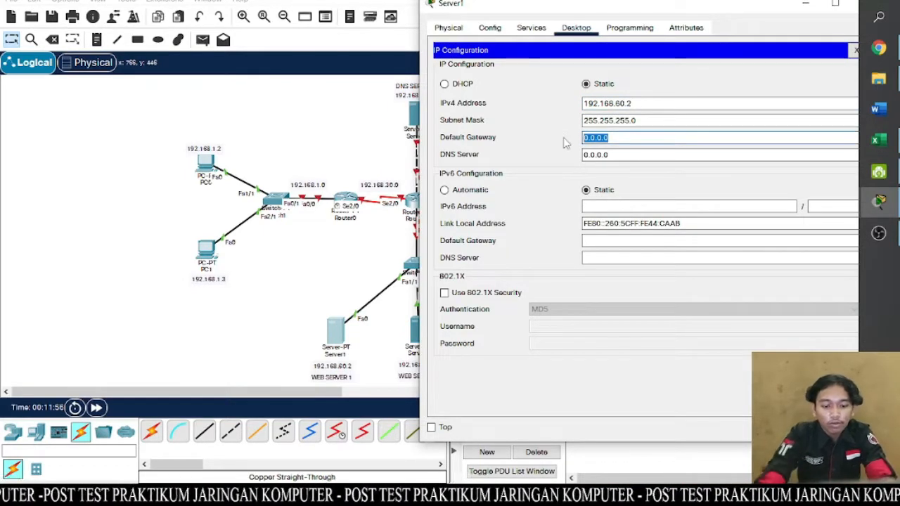
pyautogui.write('192.168')
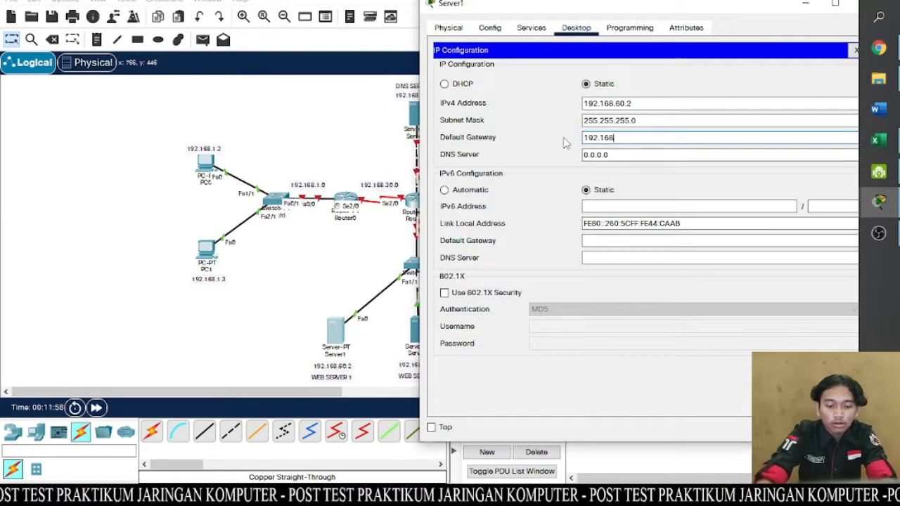
pyautogui.write('.60.1')
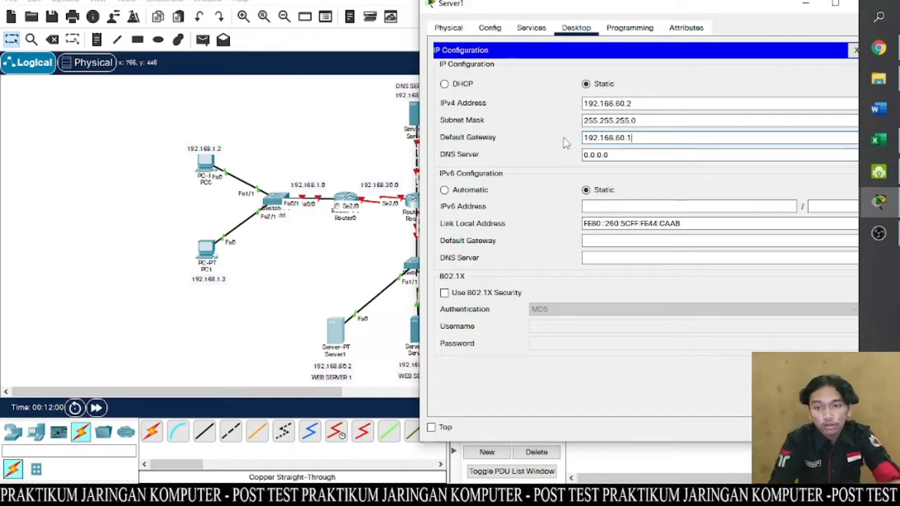
# - Set Server1's IPv4 DNS server to 192.168.50.2 and close its window
pyautogui.moveTo(615, 155); pyautogui.dragTo(581, 162)
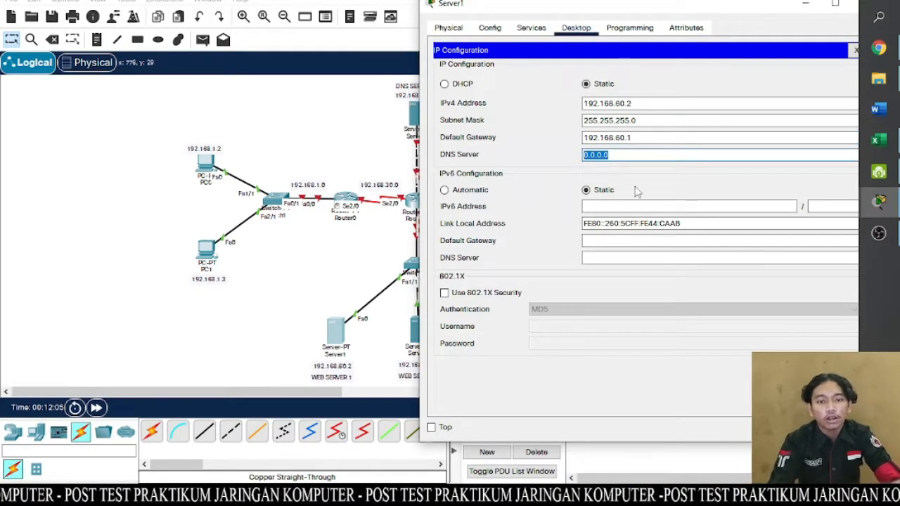
pyautogui.write('192.16')
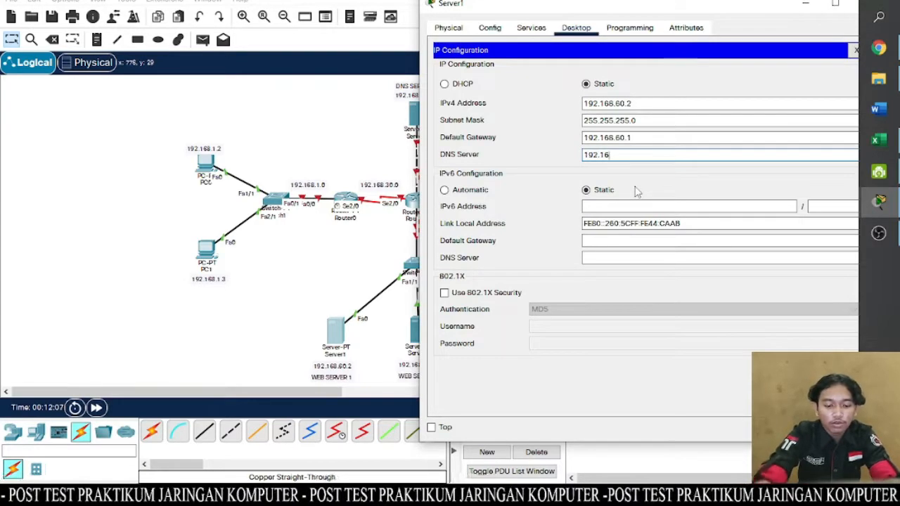
pyautogui.write('8.50.2')
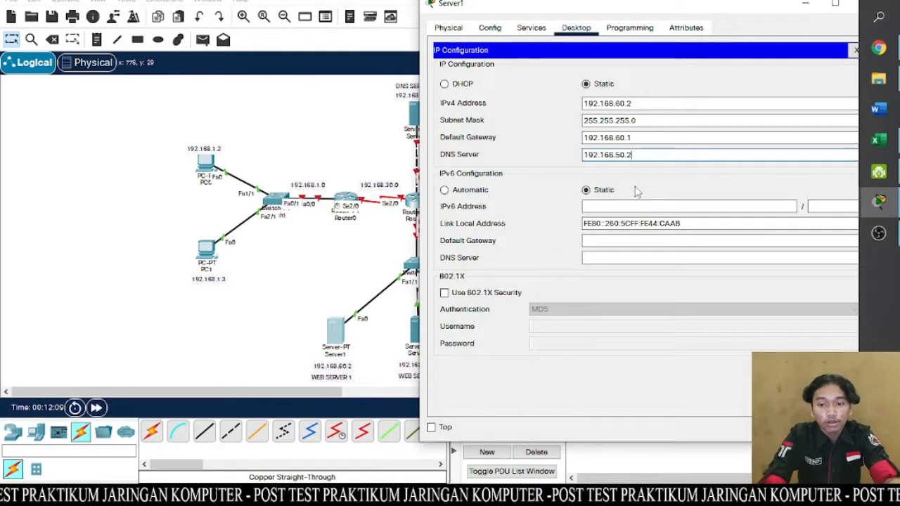
pyautogui.moveTo(672, 8); pyautogui.dragTo(537, 8)
pyautogui.click(734, 8)
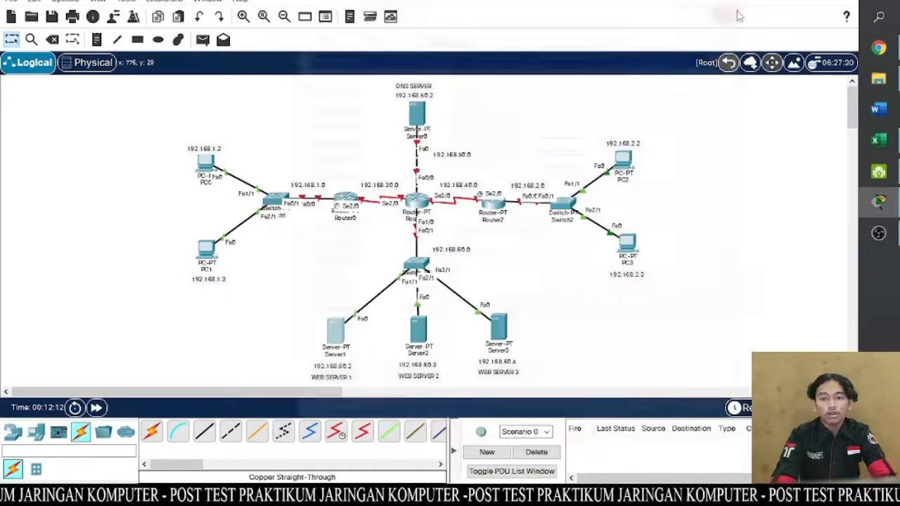
# - Give Server2 (WEB SERVER 2) the static IPv4 address 192.168.60.3 with subnet mask 255.255.255.0
pyautogui.click(418, 329)
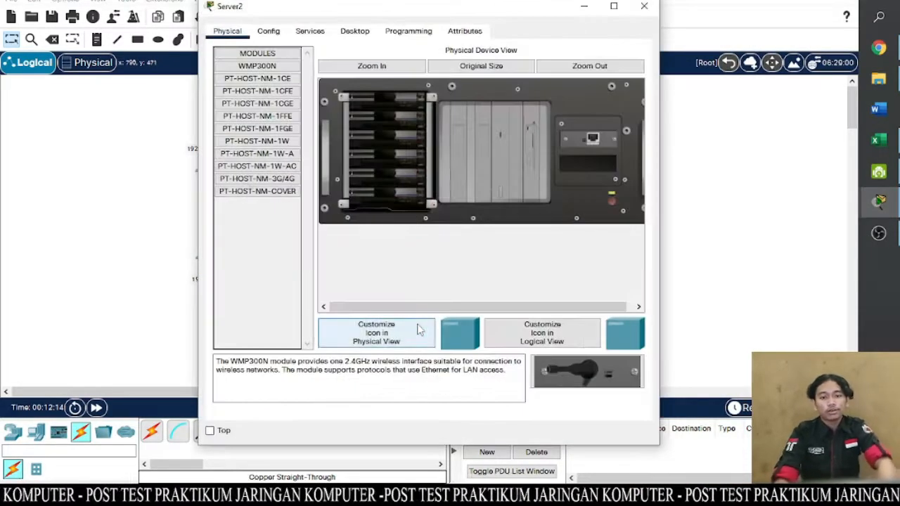
pyautogui.click(355, 31)
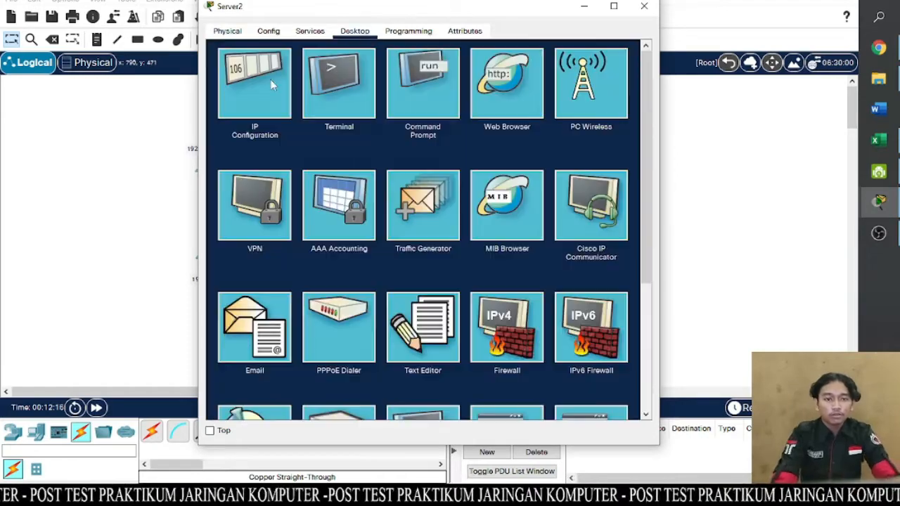
pyautogui.click(270, 79)
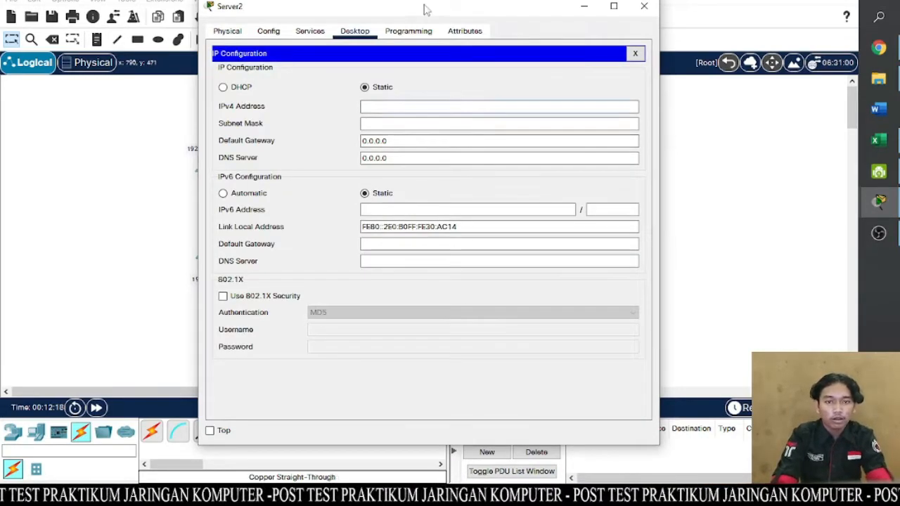
pyautogui.moveTo(424, 8); pyautogui.dragTo(431, 49)
pyautogui.write('192.1')
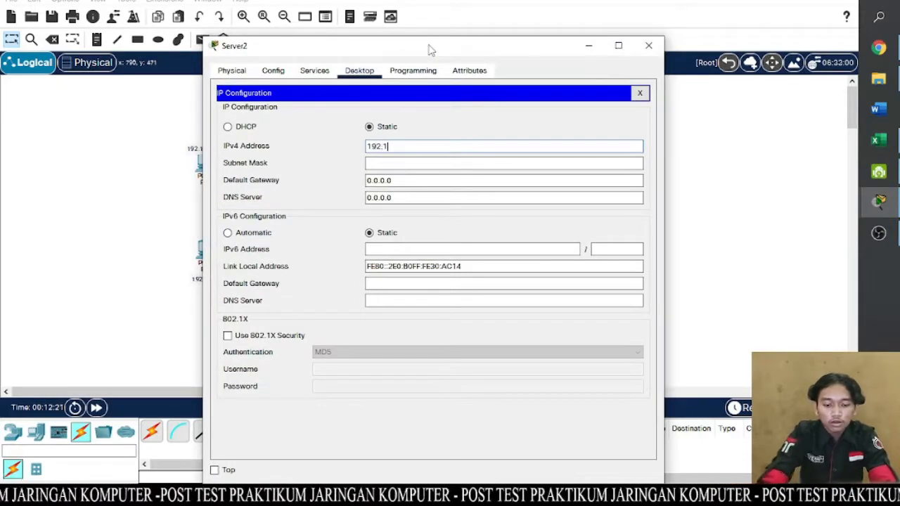
pyautogui.write('68.60.3')
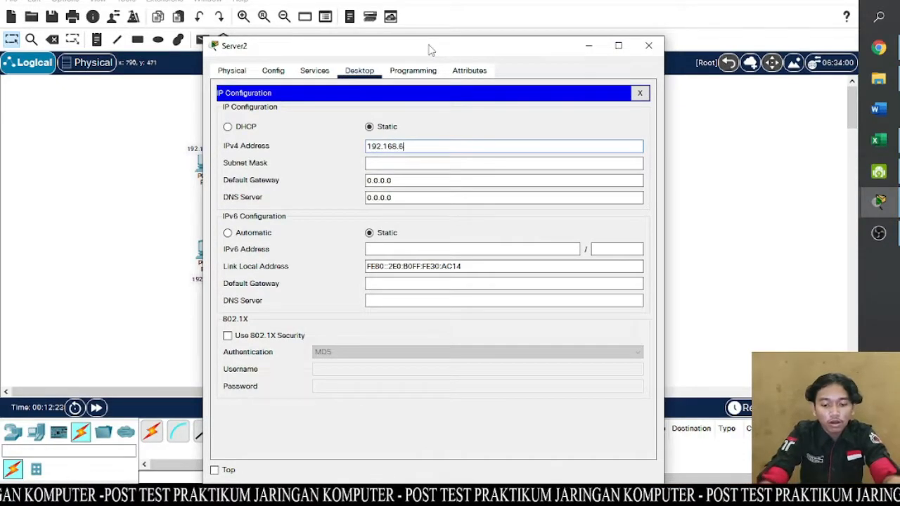
pyautogui.click(404, 162)
# - Set Server2's IPv4 default gateway to 192.168.60.1 and DNS server to 192.168.50.2, closing its window
pyautogui.moveTo(404, 177); pyautogui.dragTo(359, 183)
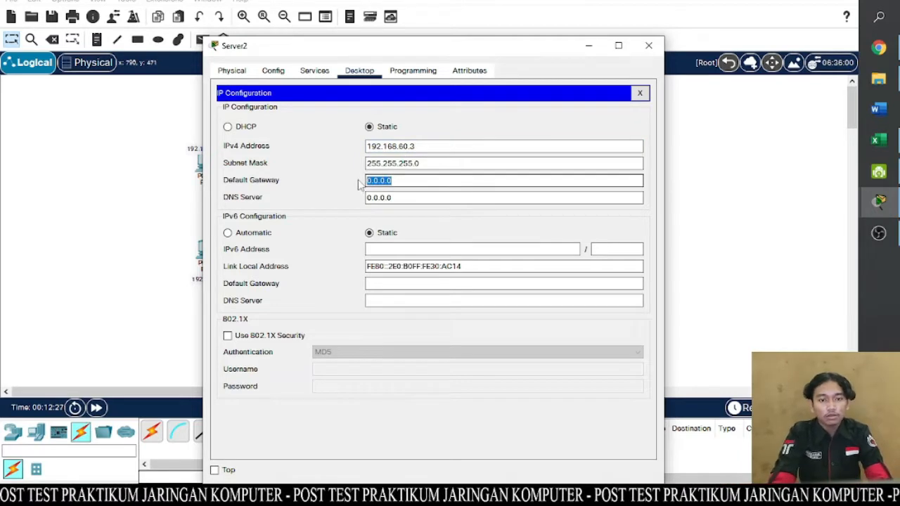
pyautogui.write('192.168.60.1')
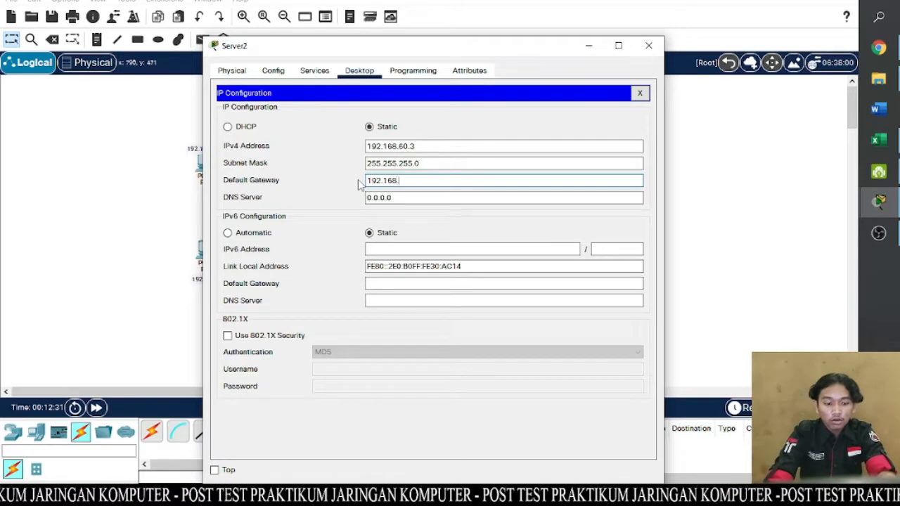
pyautogui.click(402, 201)
pyautogui.moveTo(403, 199); pyautogui.dragTo(351, 203)
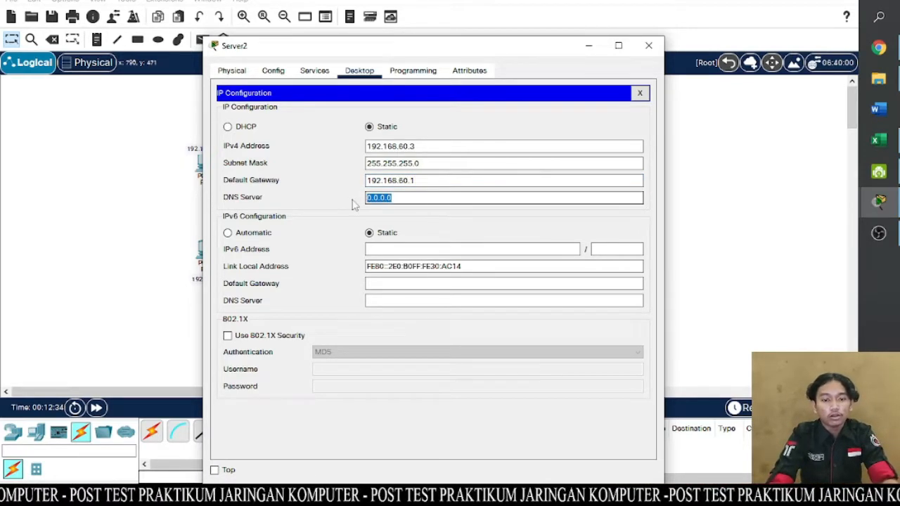
pyautogui.write('192.168')
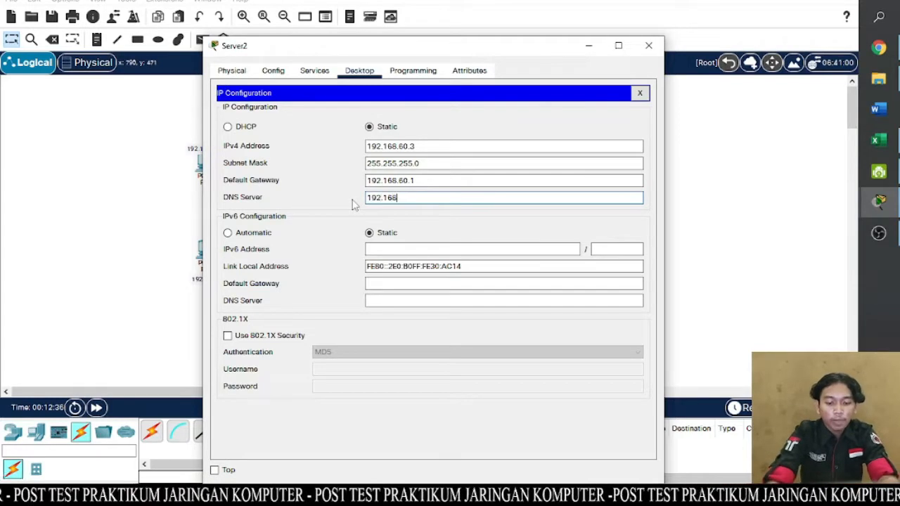
pyautogui.write('.50.')
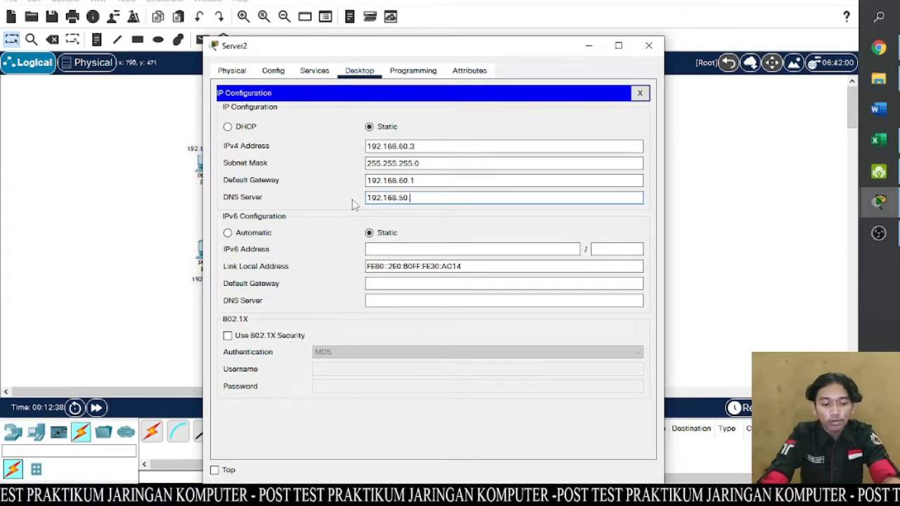
pyautogui.write('2')
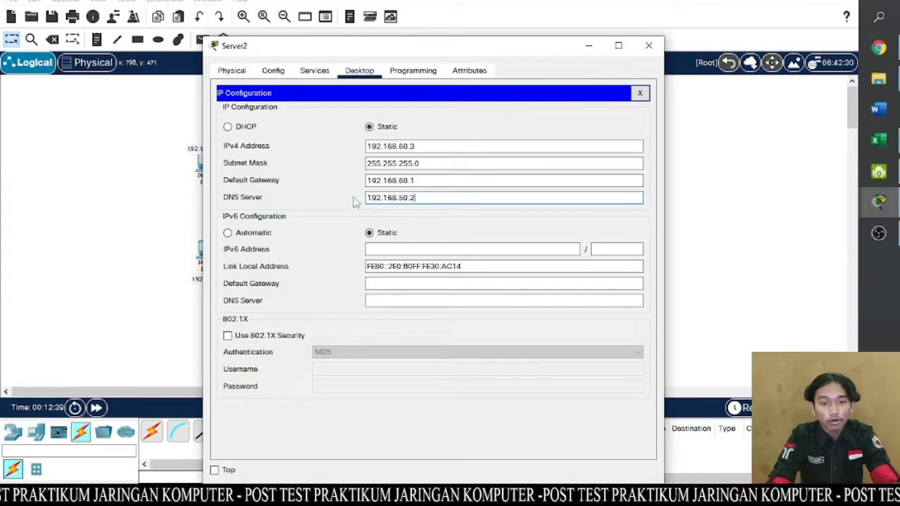
pyautogui.click(638, 51)
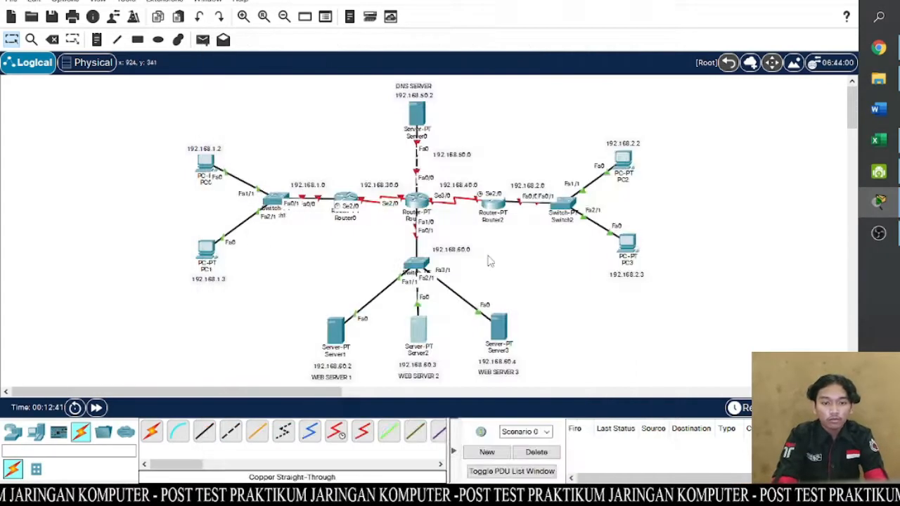
# - Give Server3 (WEB SERVER 3) the static IPv4 address 192.168.60.4 with subnet mask 255.255.255.0
pyautogui.click(499, 322)
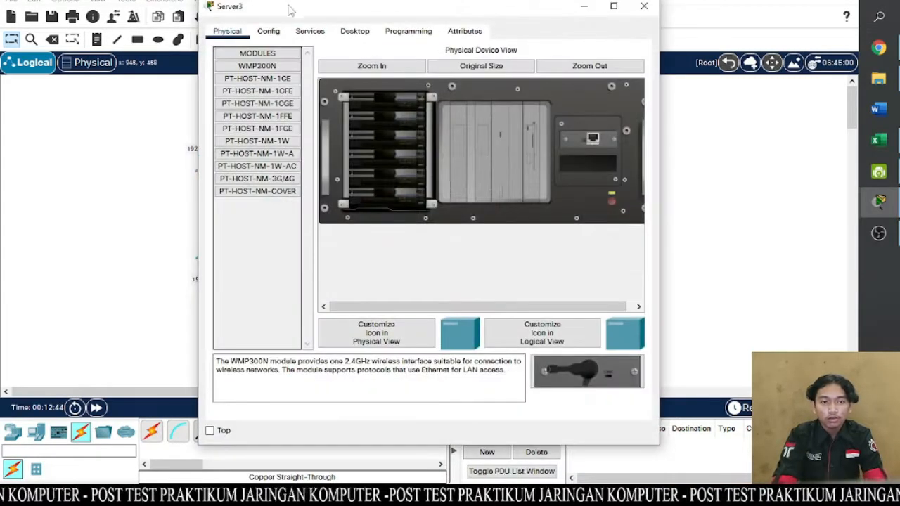
pyautogui.click(311, 32)
pyautogui.click(354, 32)
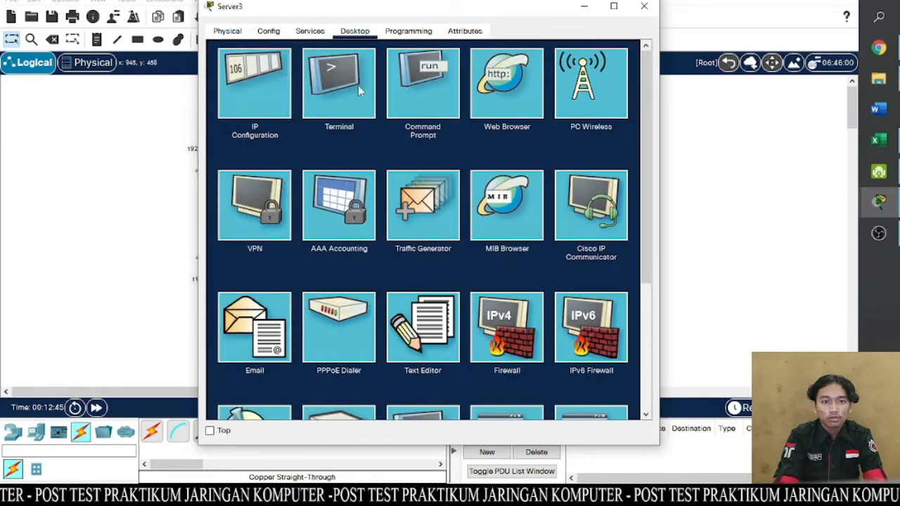
pyautogui.click(237, 85)
pyautogui.click(365, 106)
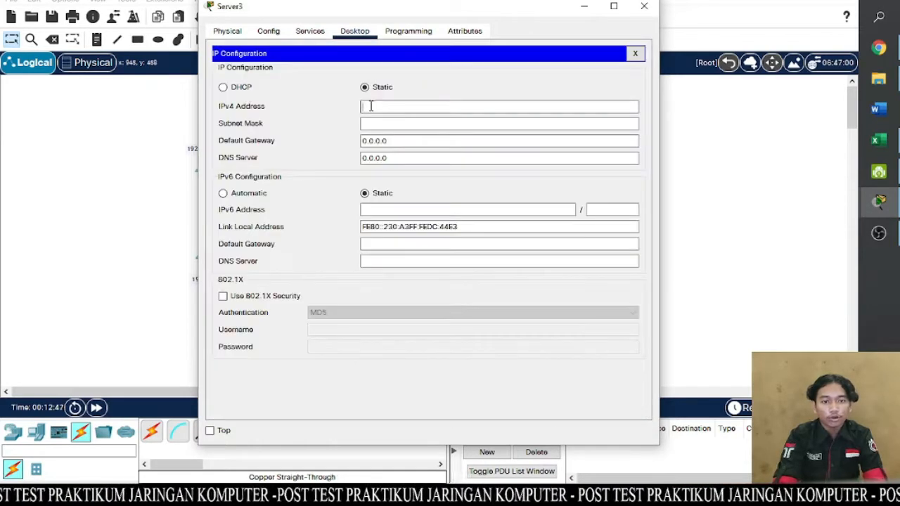
pyautogui.write('192.168.60.4')
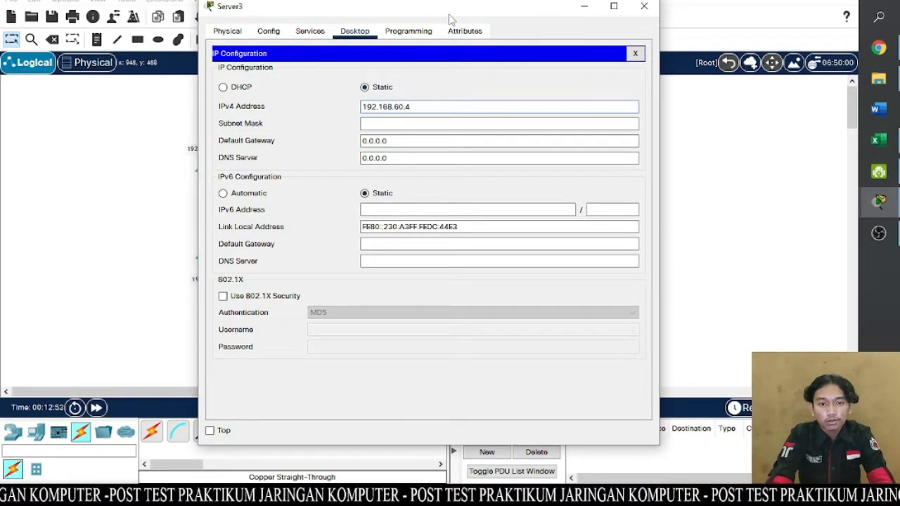
pyautogui.moveTo(426, 7); pyautogui.dragTo(404, 16)
pyautogui.click(373, 131)
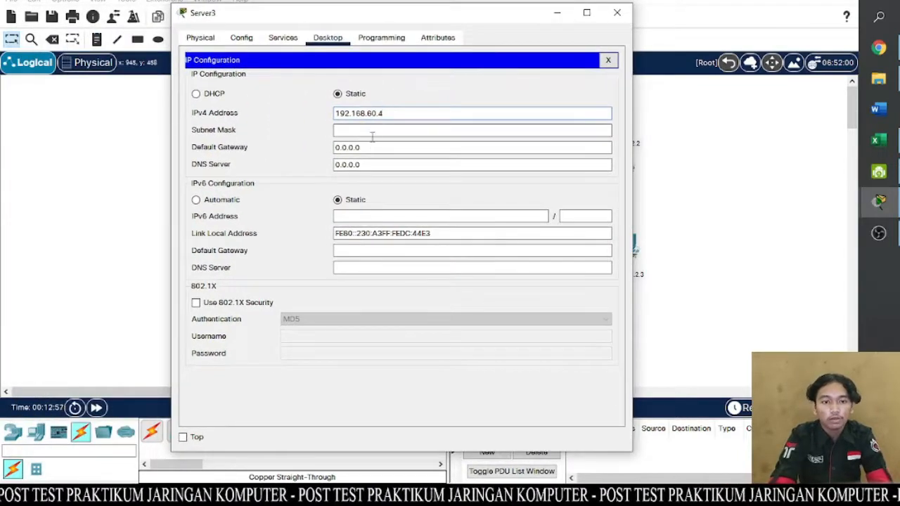
# - Set Server3's IPv4 default gateway to 192.168.60.1 and DNS server to 192.168.50.2, closing its window
pyautogui.click(383, 163)
pyautogui.moveTo(372, 147); pyautogui.dragTo(328, 149)
pyautogui.write('1')
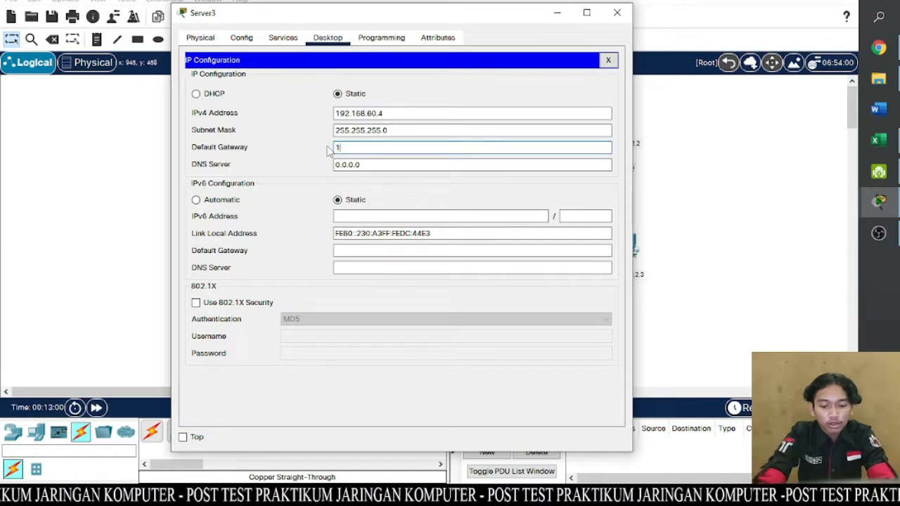
pyautogui.write('92.168.60.1')
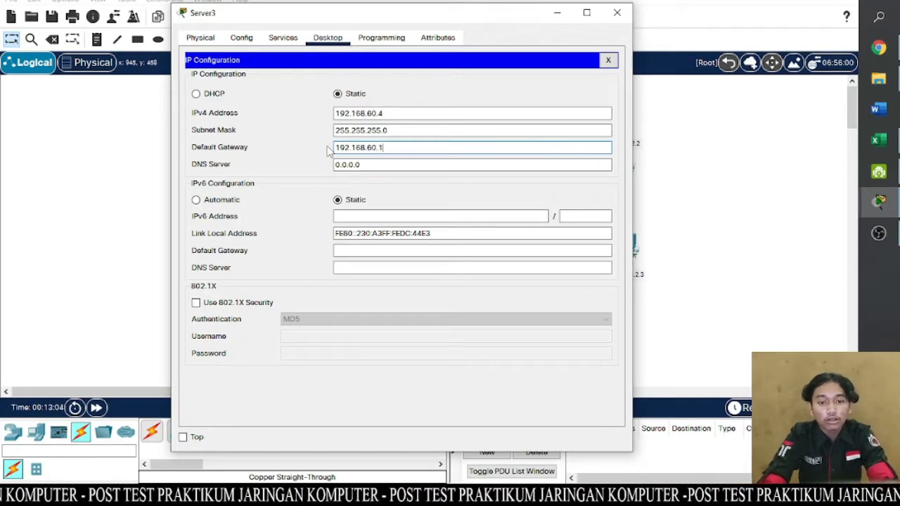
pyautogui.click(377, 163)
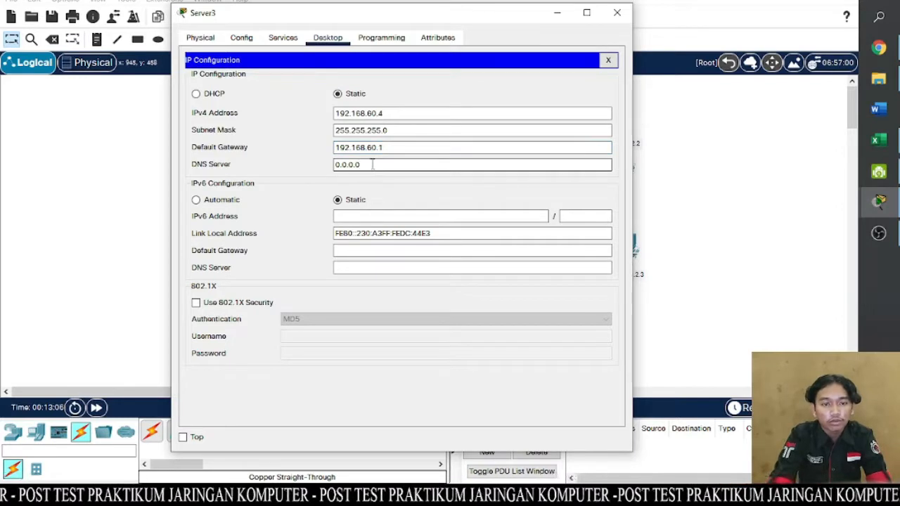
pyautogui.moveTo(371, 163); pyautogui.dragTo(324, 165)
pyautogui.write('1')
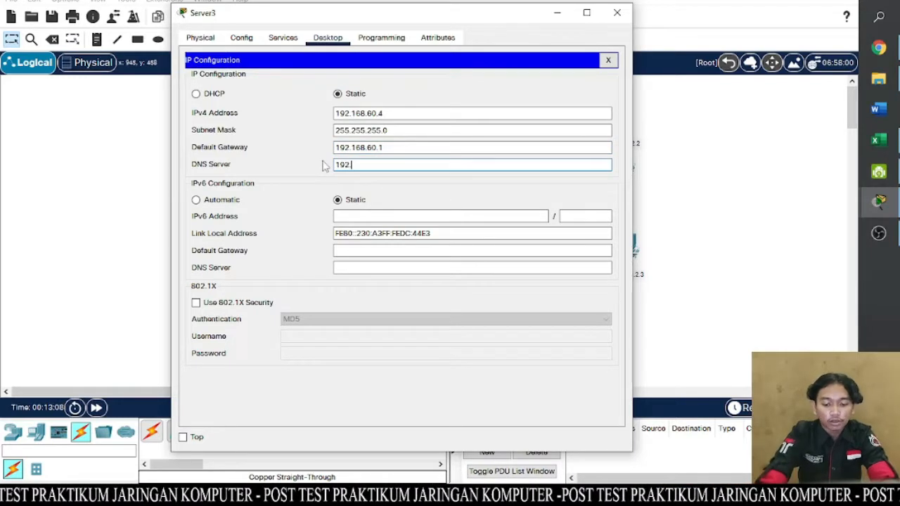
pyautogui.write('92.168.50')
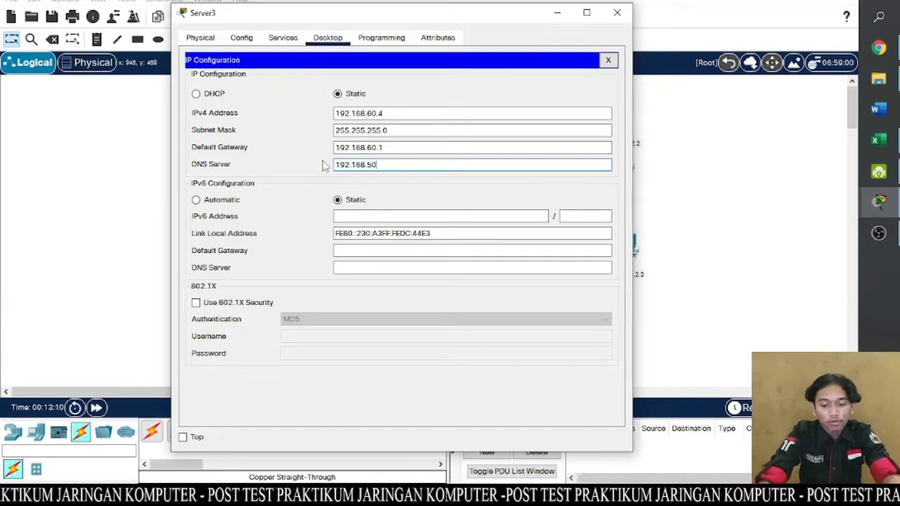
pyautogui.write('.2')
pyautogui.click(617, 12)
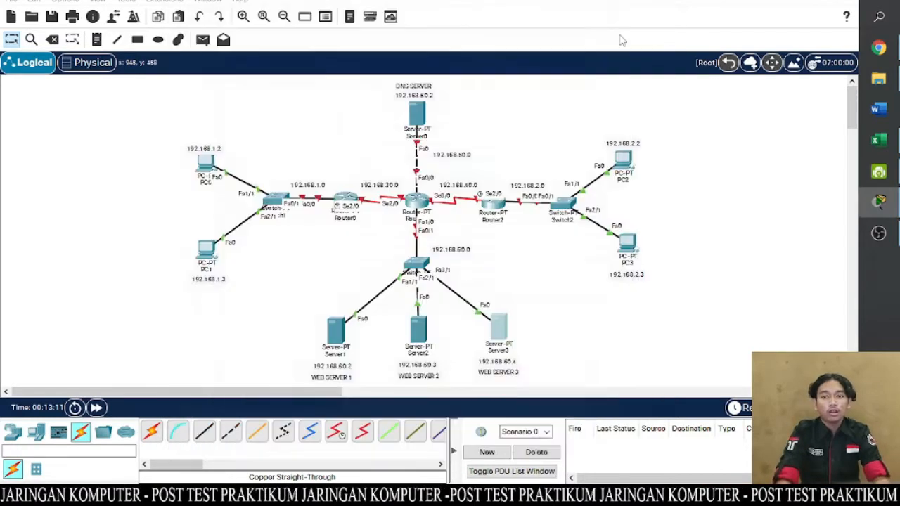
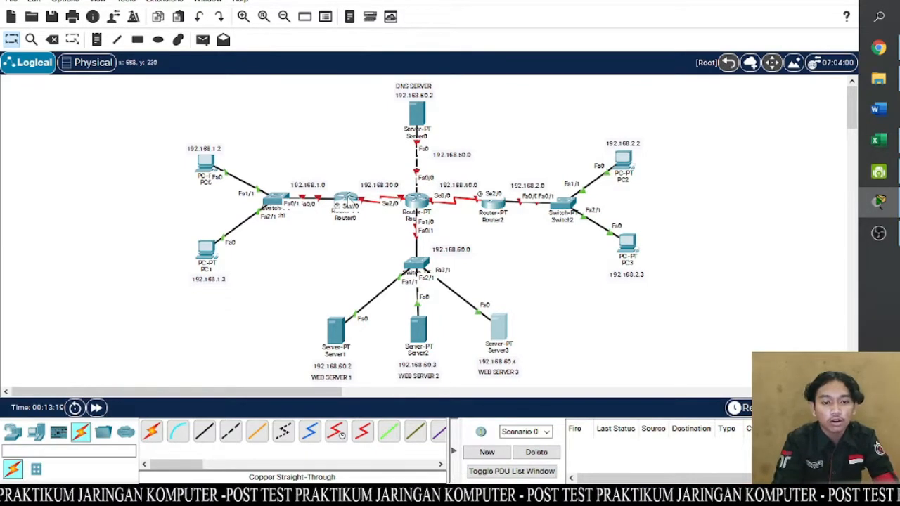
# - Open Router0's command-line interface and answer no to the initial configuration dialog
pyautogui.click(349, 200)
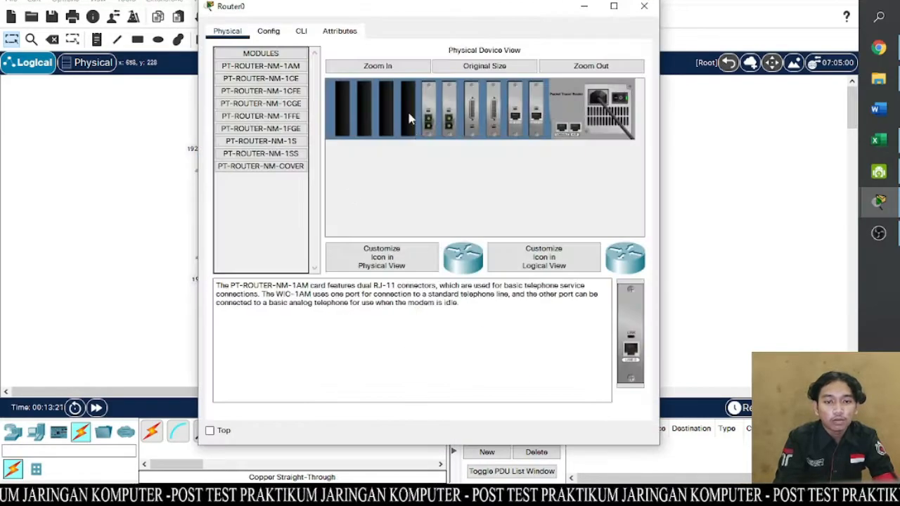
pyautogui.click(300, 31)
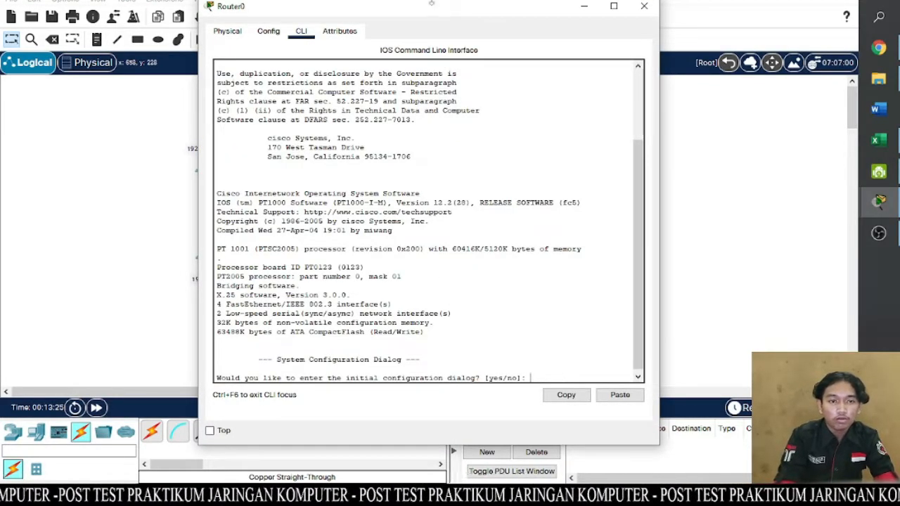
pyautogui.moveTo(434, 8); pyautogui.dragTo(636, 24)
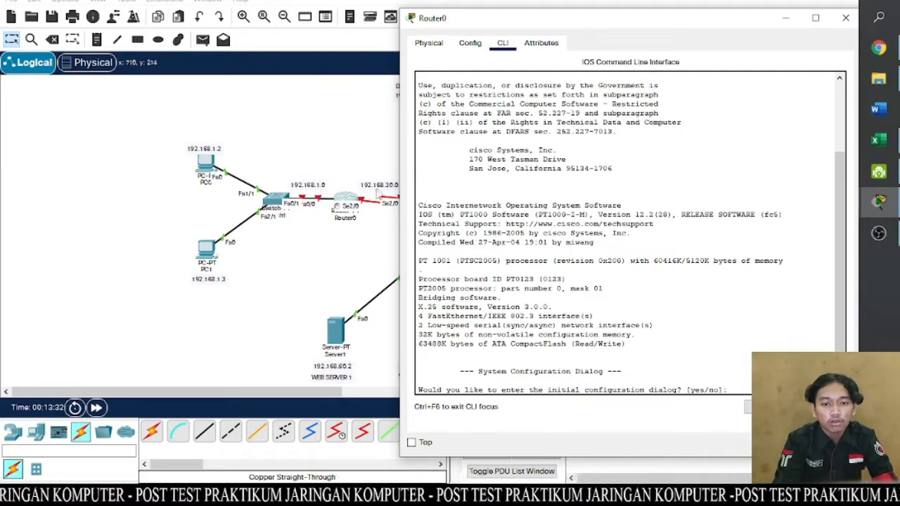
pyautogui.moveTo(599, 21); pyautogui.dragTo(453, 0)
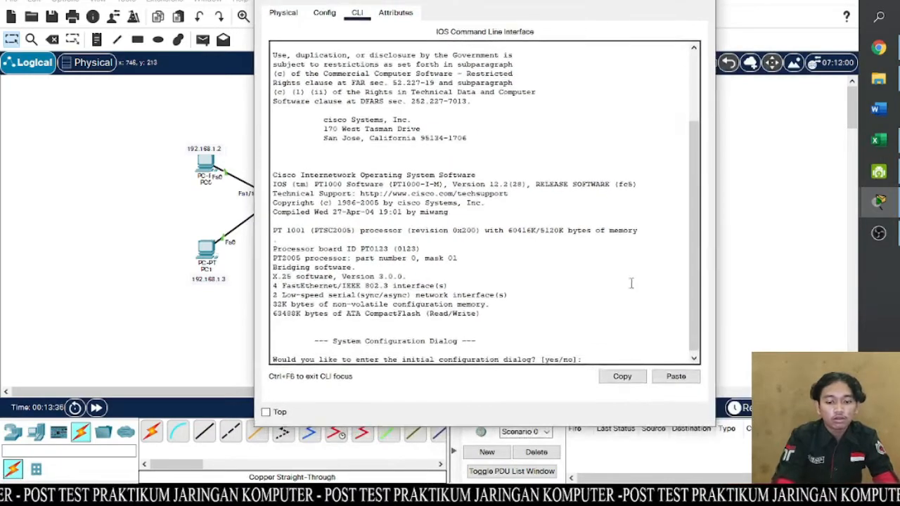
pyautogui.write('no')
pyautogui.press('Return')
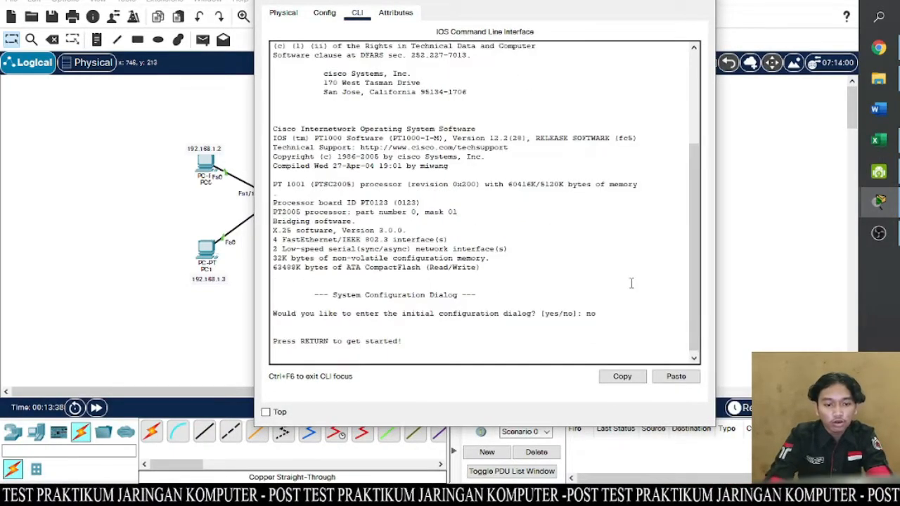
# - Enter privileged mode with en and global configuration mode with conf t on Router0
pyautogui.press('Return')
pyautogui.write('er>e')
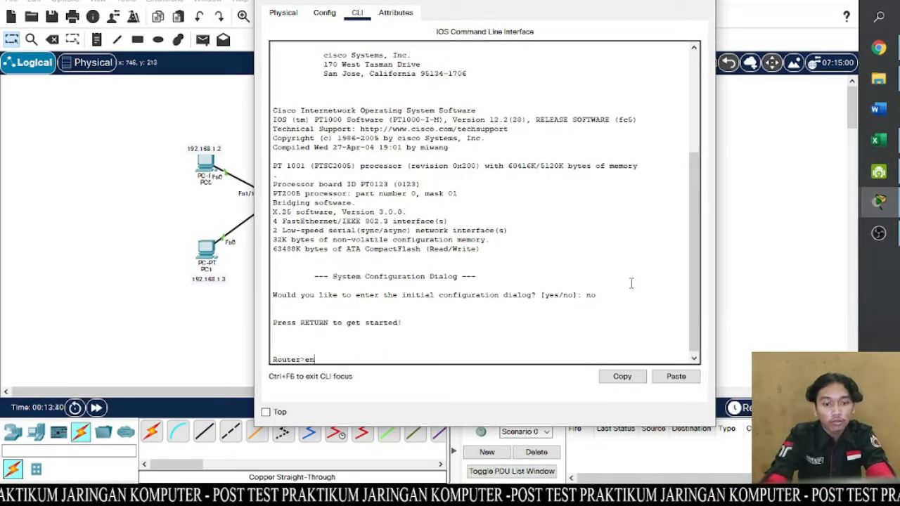
pyautogui.write('n')
pyautogui.press('Return')
pyautogui.write('conf')
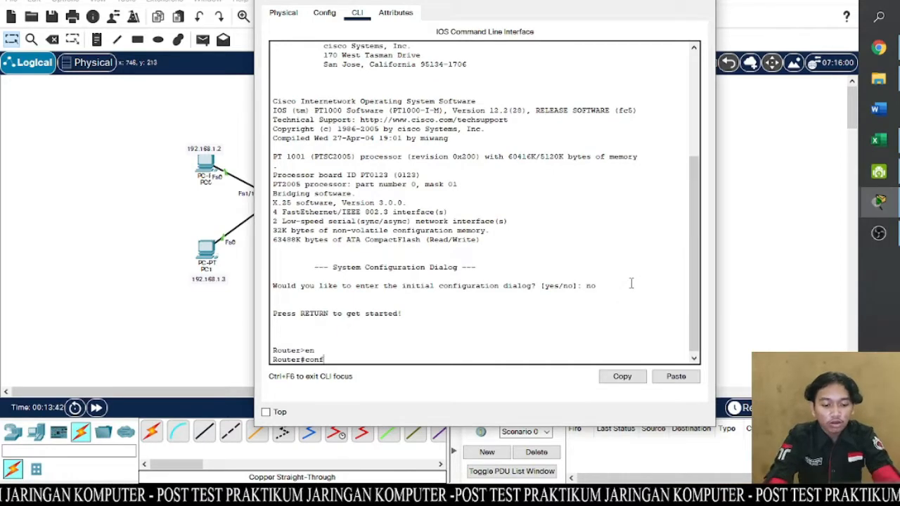
pyautogui.write(' t')
pyautogui.press('Return')
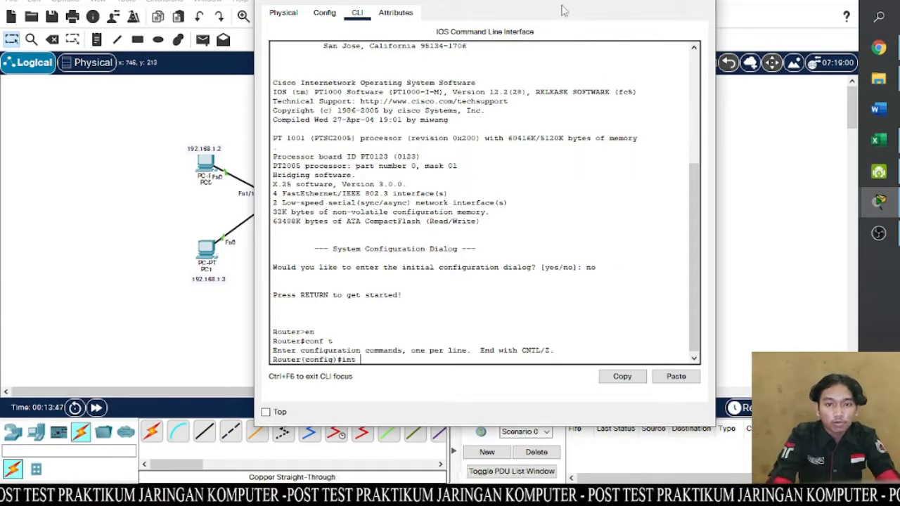
# - Assign Router0's interface fa0/0 the IP address 192.168.1.1 with subnet mask 255.255.255.0
pyautogui.moveTo(559, 5); pyautogui.dragTo(664, 10)
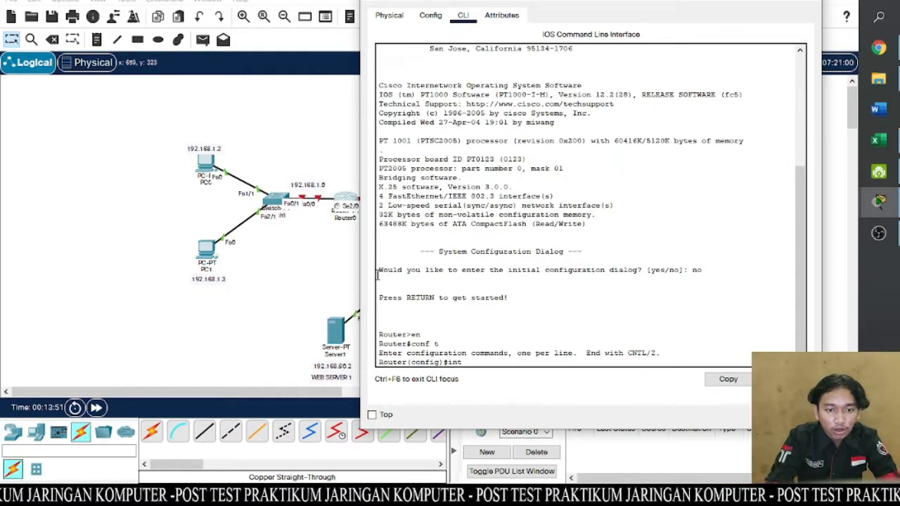
pyautogui.write('fa')
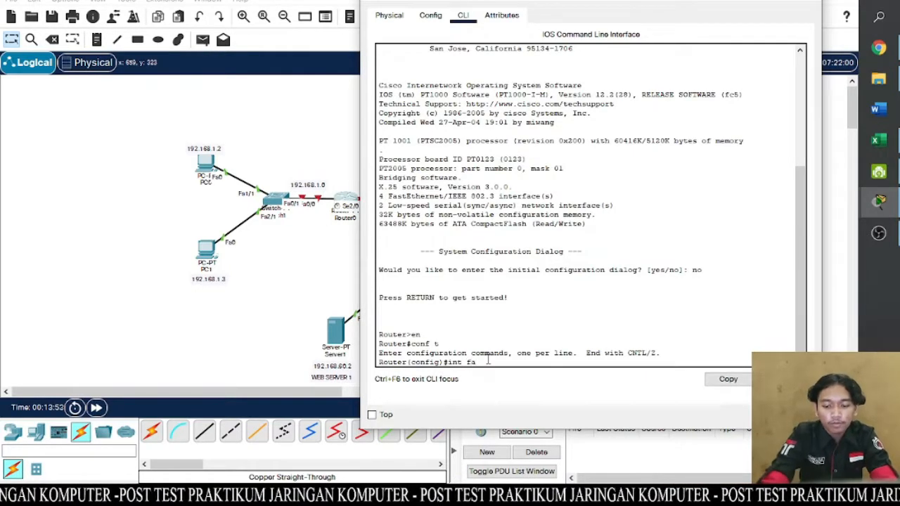
pyautogui.write('0/0')
pyautogui.press('Return')
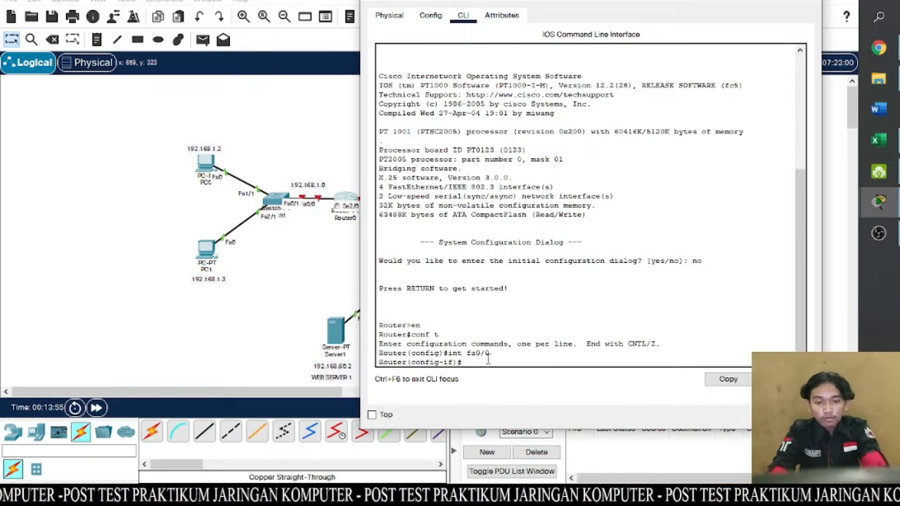
pyautogui.write('ip')
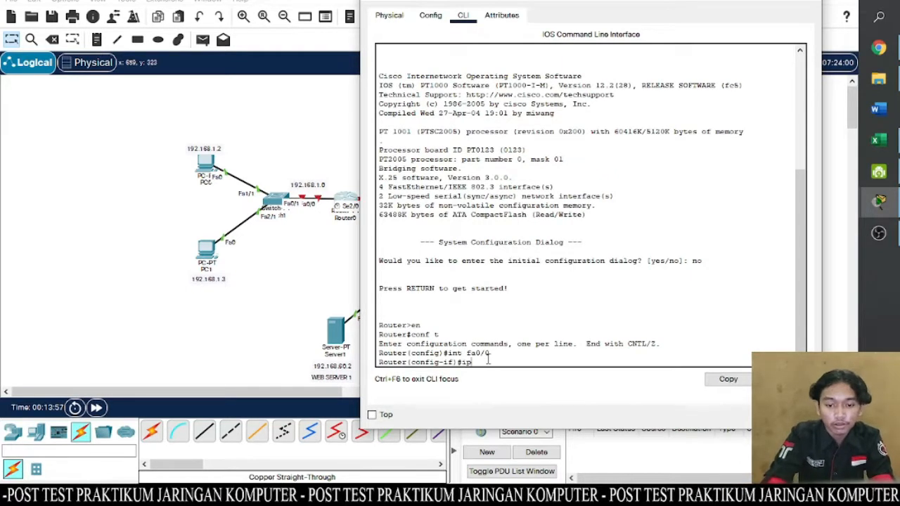
pyautogui.write(' add 192')
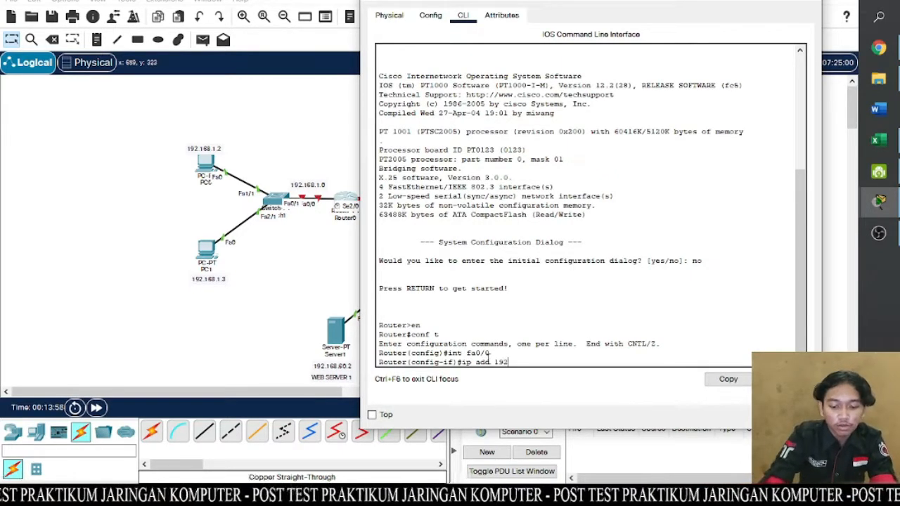
pyautogui.write('.168')
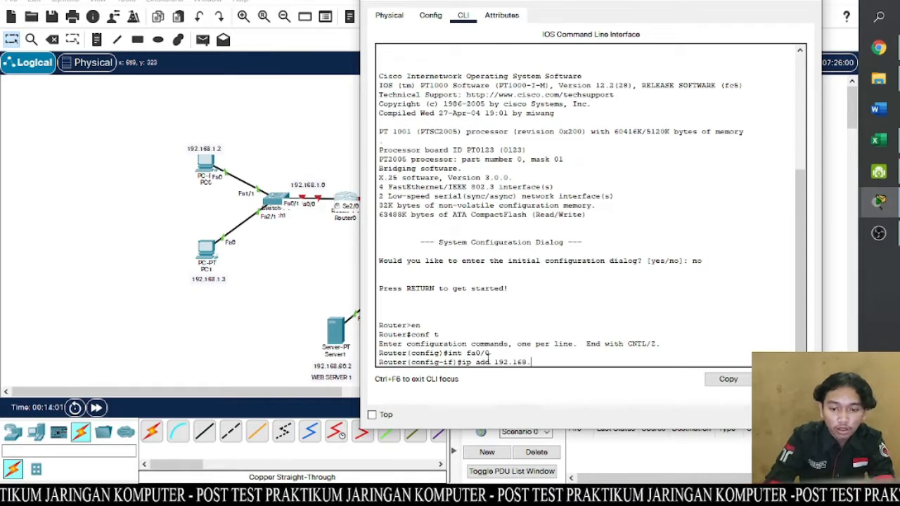
pyautogui.write('.1')
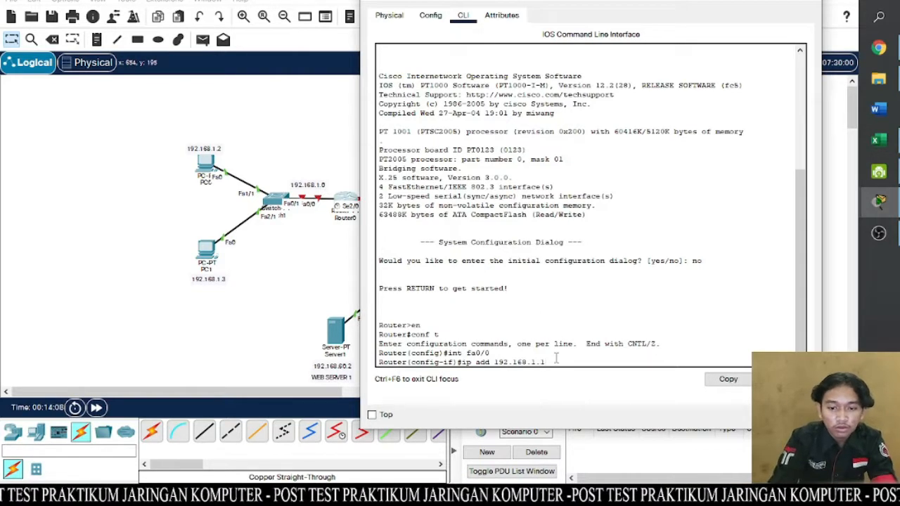
pyautogui.write('55.2')
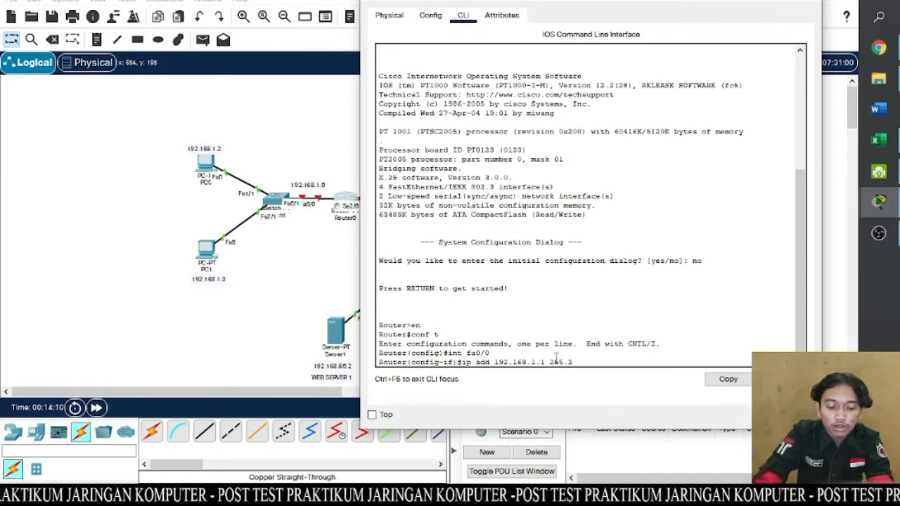
pyautogui.write('55.255')
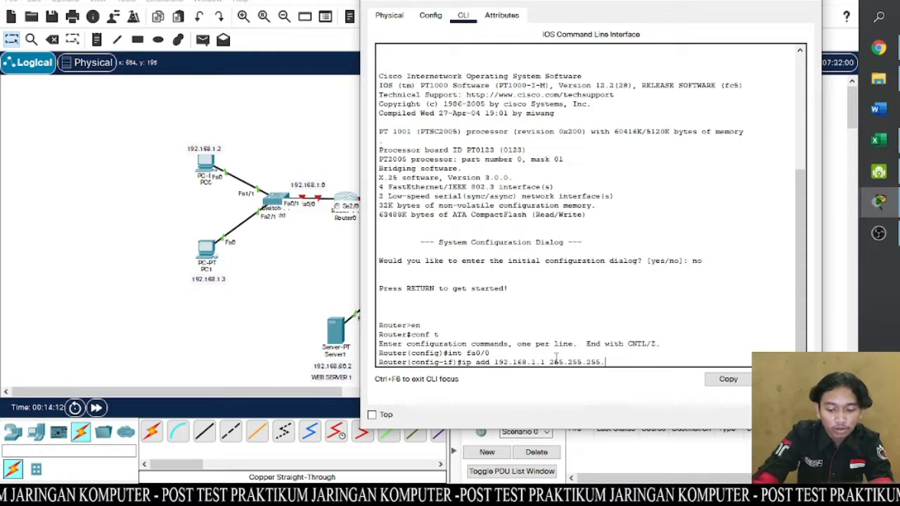
pyautogui.write('.0')
pyautogui.press('Return')
# - Enable Router0's fa0/0 interface with the no sh command
pyautogui.write('nfig-if)#n')
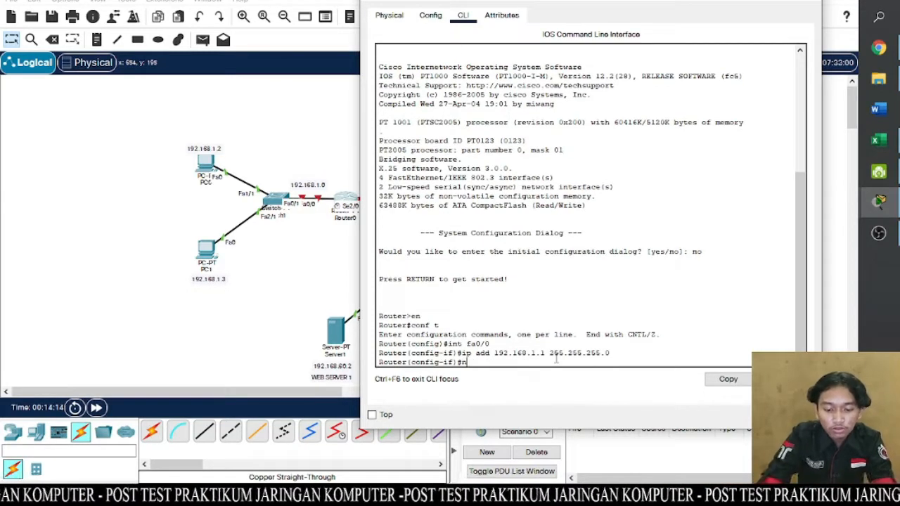
pyautogui.write('o sh')
pyautogui.press('Return')
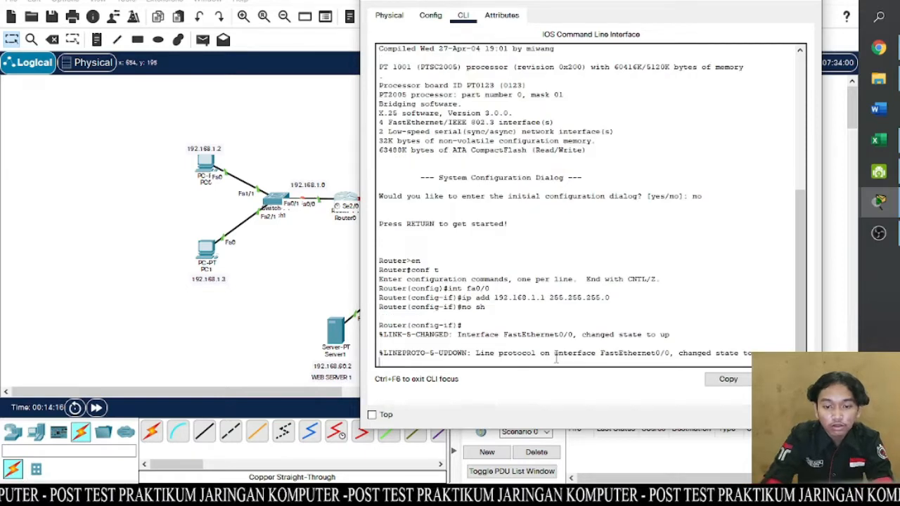
pyautogui.press('Return')
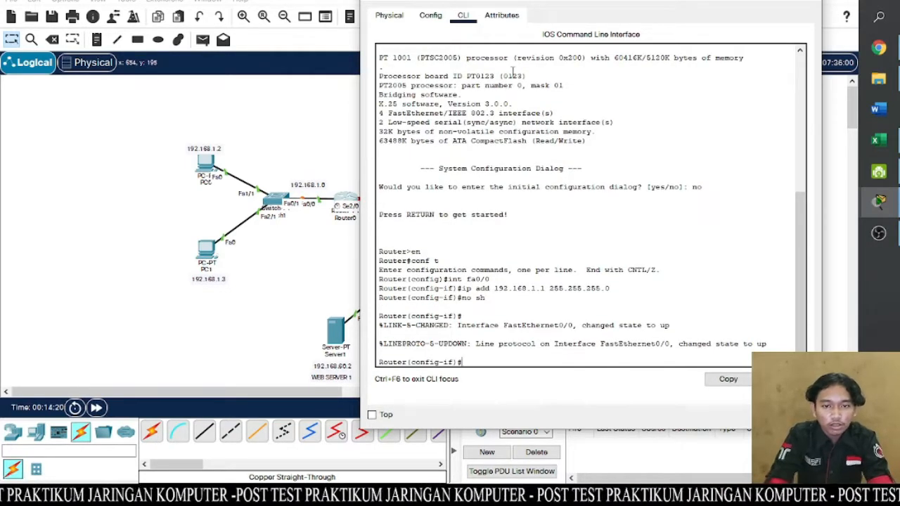
# - Assign Router0's serial interface se2/0 the IP address 192.168.30.1 with subnet mask 255.255.255.0
pyautogui.moveTo(531, 2); pyautogui.dragTo(483, 5)
pyautogui.write('int')
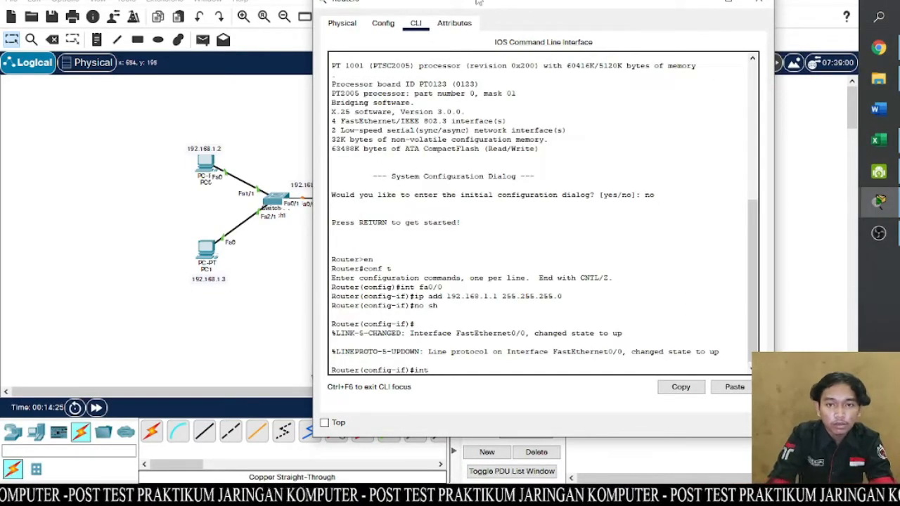
pyautogui.moveTo(483, 5); pyautogui.dragTo(589, 23)
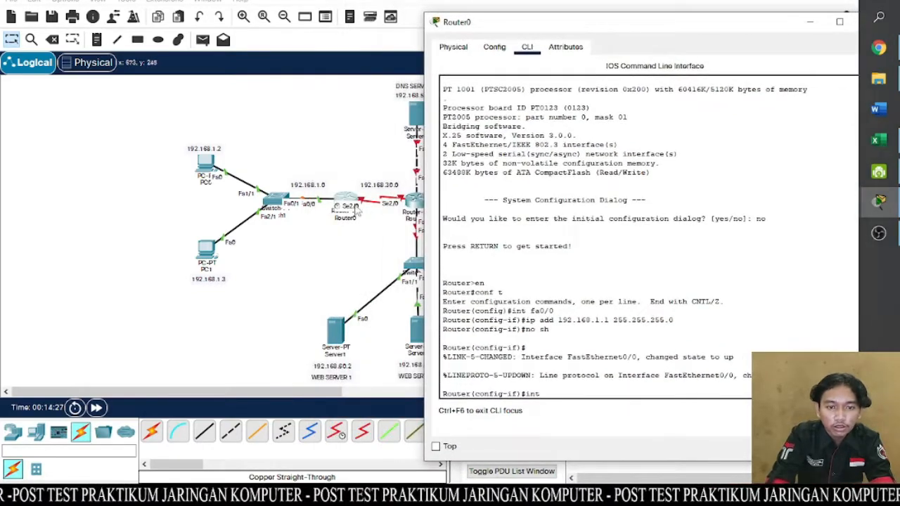
pyautogui.moveTo(552, 30); pyautogui.dragTo(498, 25)
pyautogui.write('e')
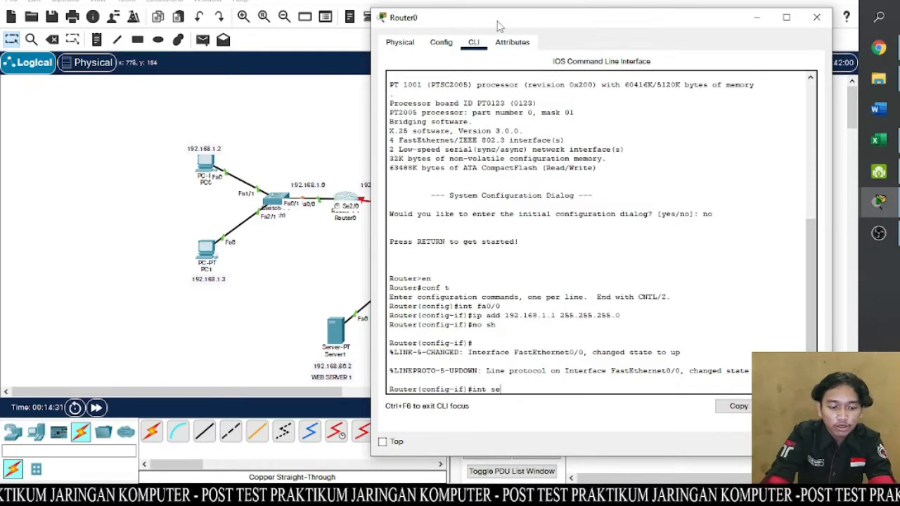
pyautogui.write('2/0')
pyautogui.press('Return')
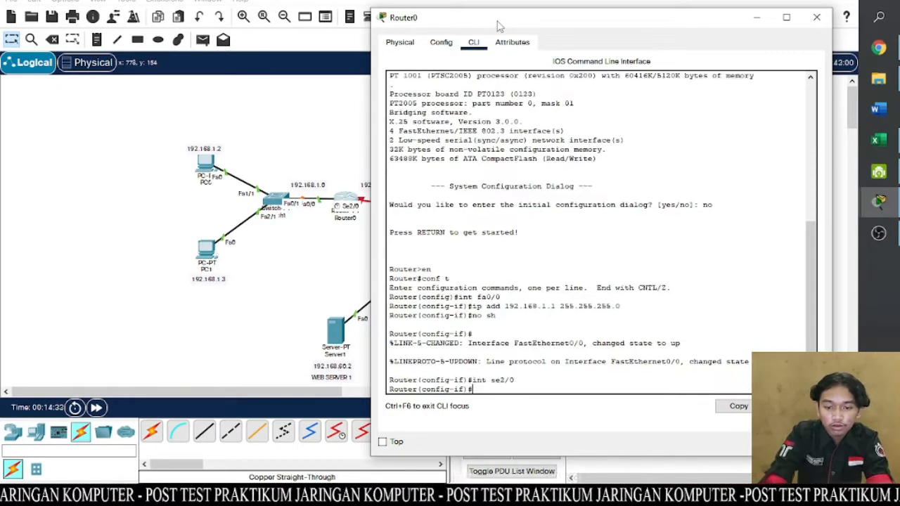
pyautogui.write('ip a')
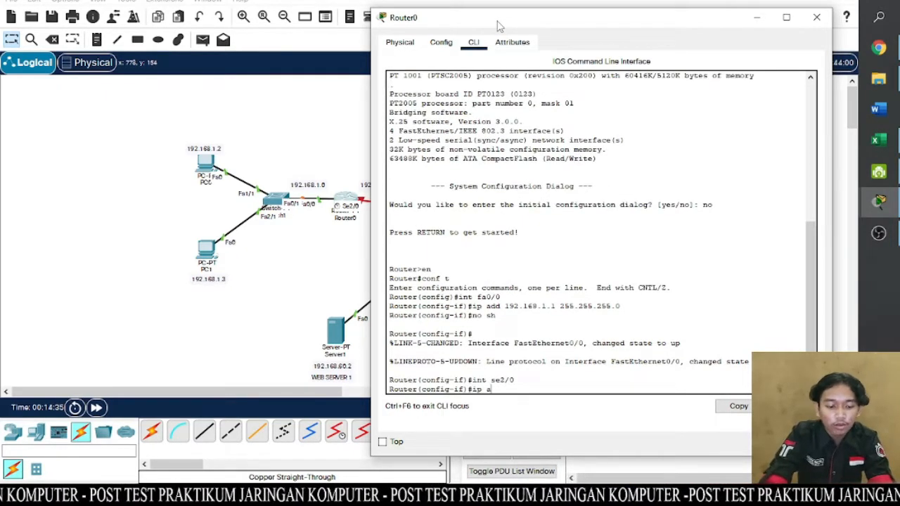
pyautogui.write('dd 192.')
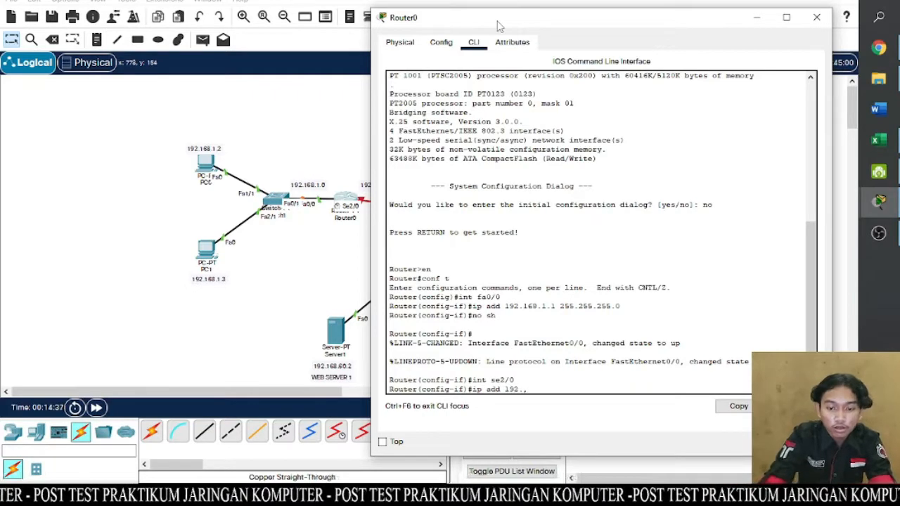
pyautogui.write('1')
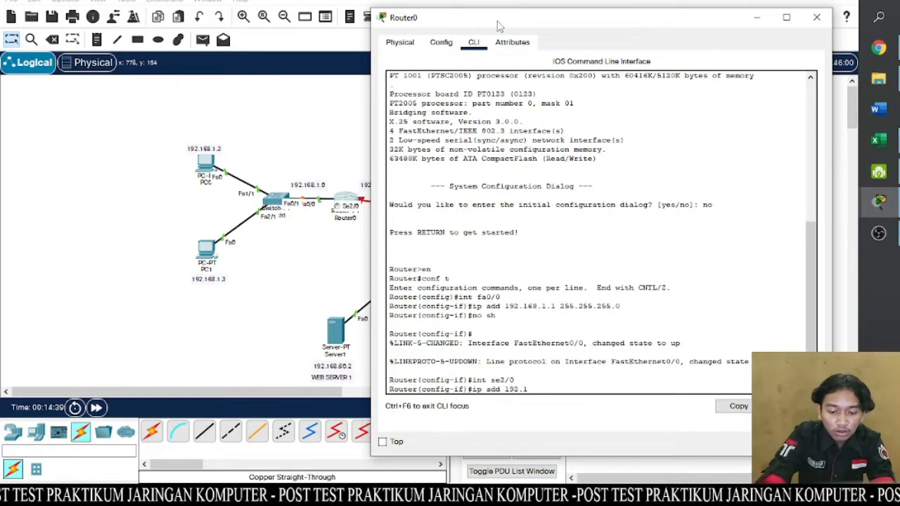
pyautogui.write('68.30.1')
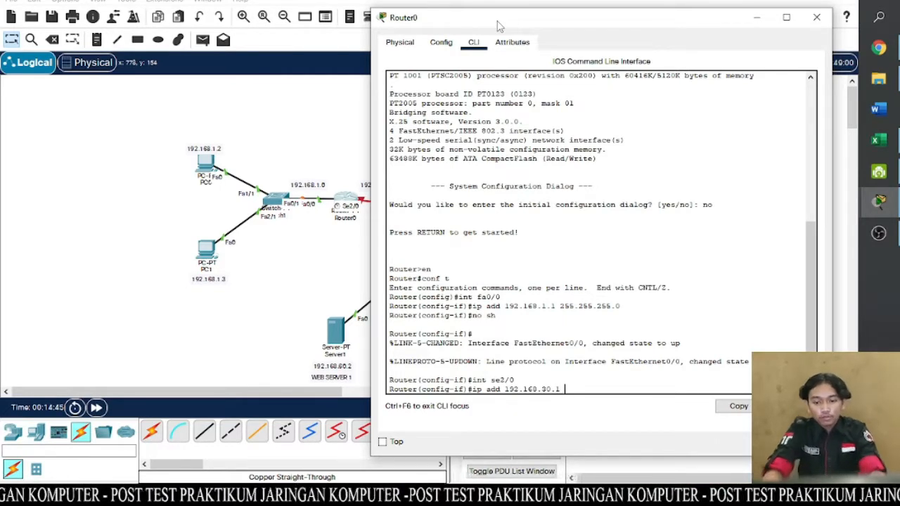
pyautogui.write('255.2')
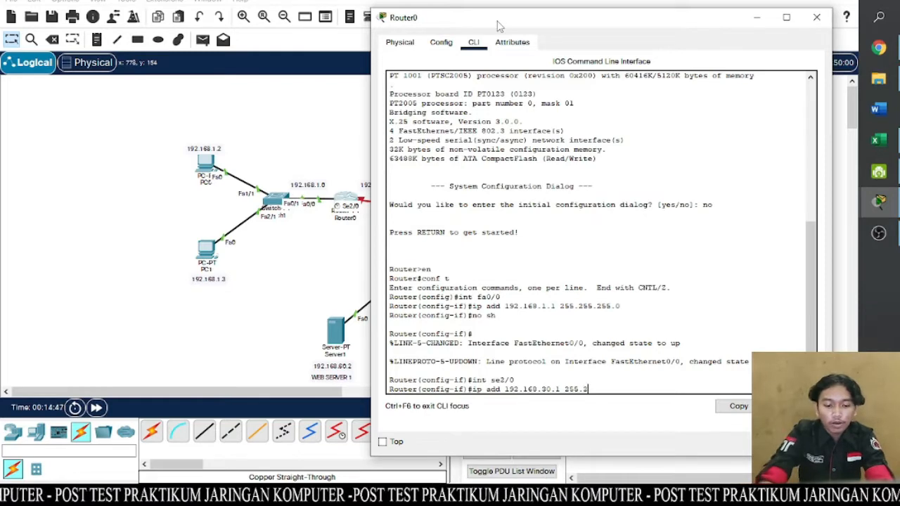
pyautogui.write('55.255.')
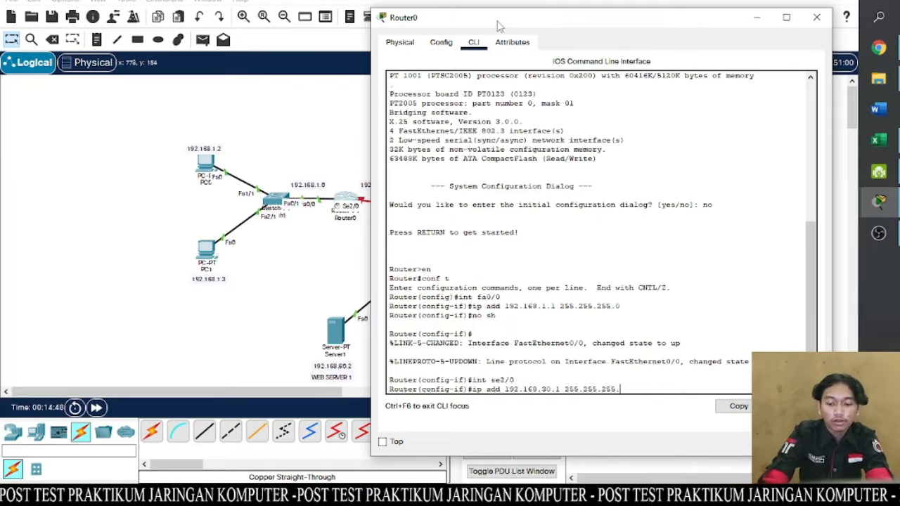
pyautogui.write('0')
pyautogui.press('Return')
# - Enable Router0's se2/0 interface with no sh and close the router's window
pyautogui.write('nfig-if)#n')
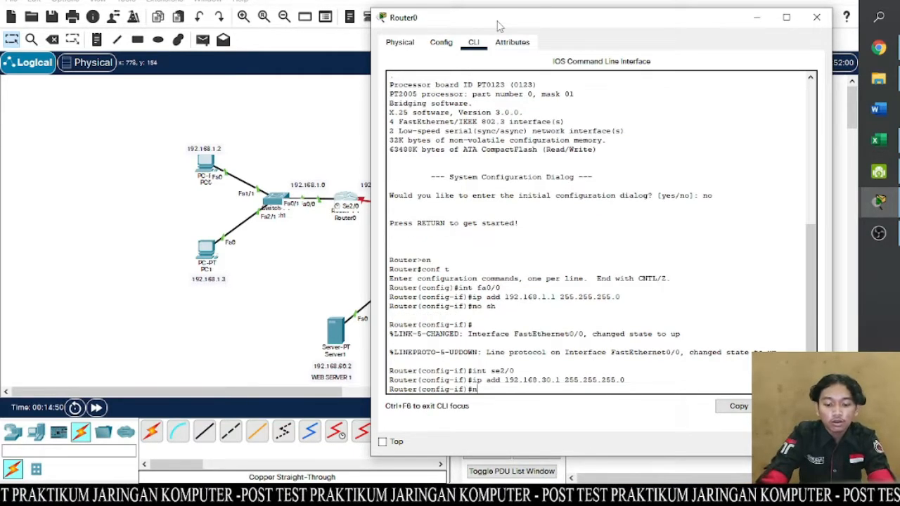
pyautogui.write('o sh')
pyautogui.press('Return')
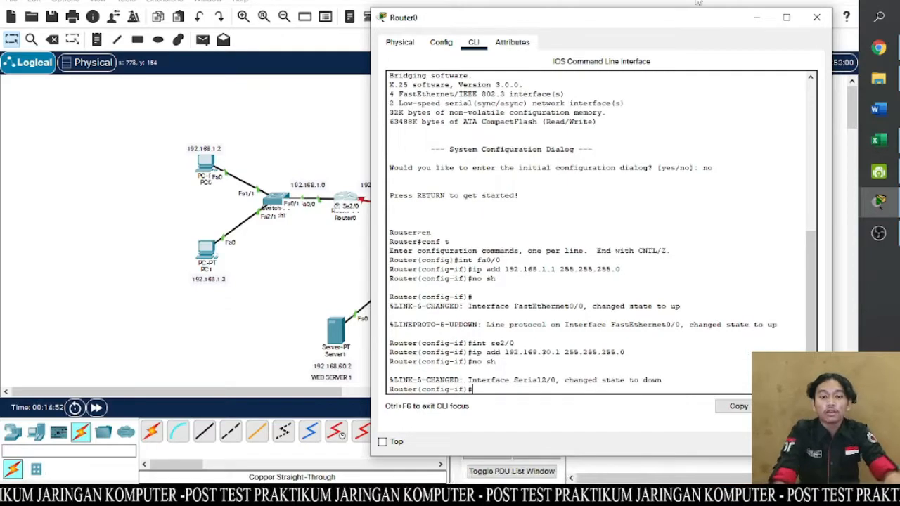
pyautogui.moveTo(673, 25); pyautogui.dragTo(615, 51)
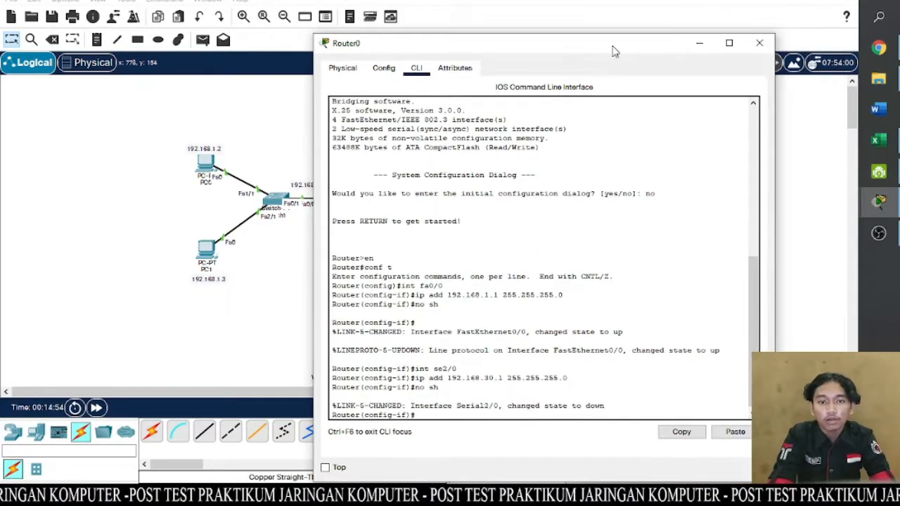
pyautogui.click(759, 44)
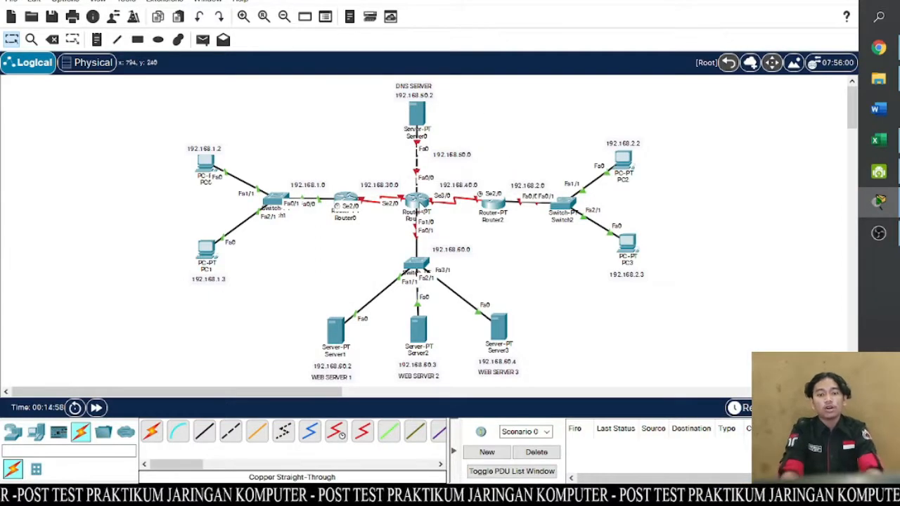
pyautogui.moveTo(416, 204)
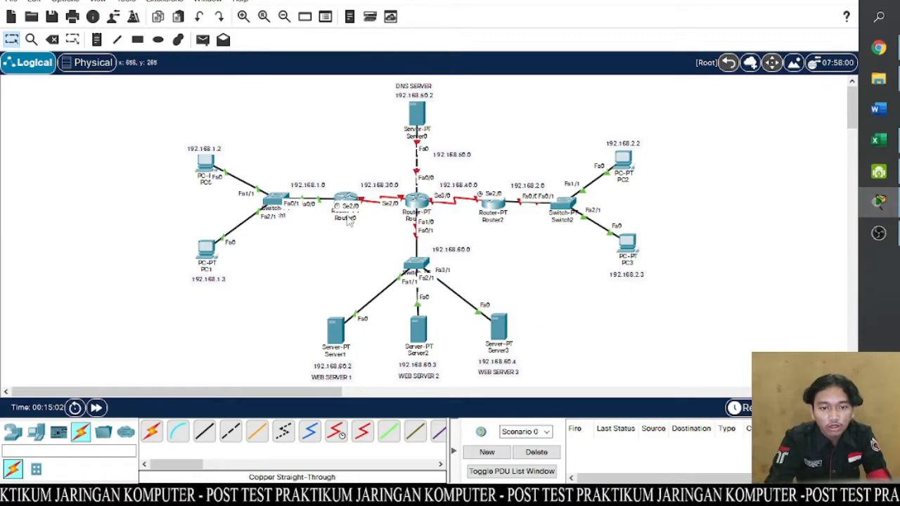
# - Open Router1's CLI, decline the initial configuration dialog, and enter global configuration mode with en and conf t
pyautogui.click(419, 203)
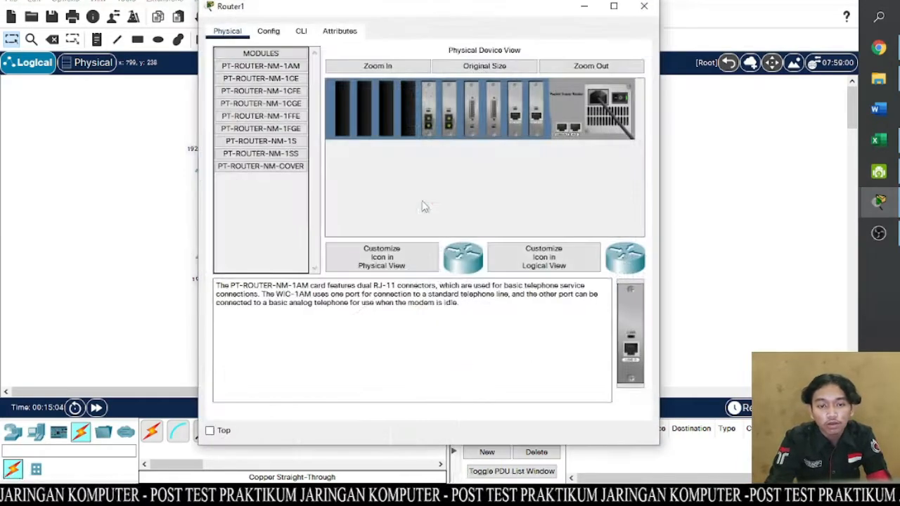
pyautogui.click(276, 33)
pyautogui.click(301, 32)
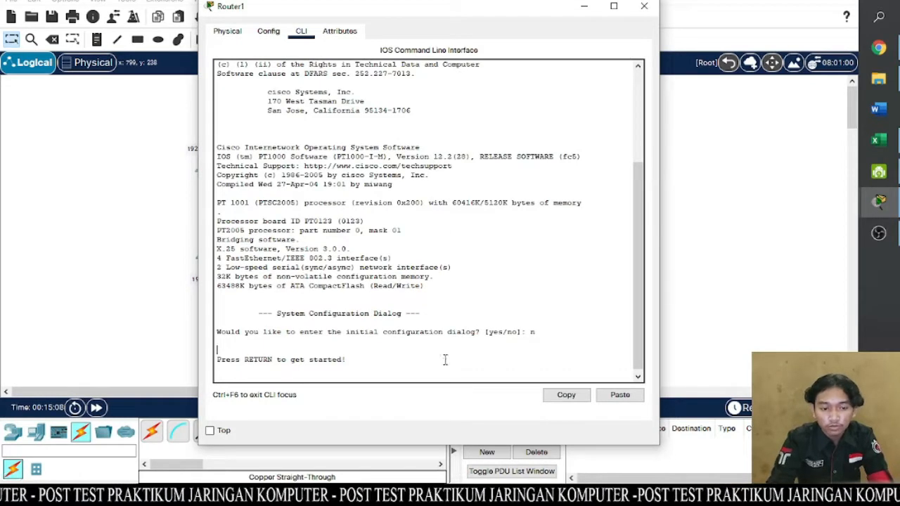
pyautogui.press('Return')
pyautogui.write('en')
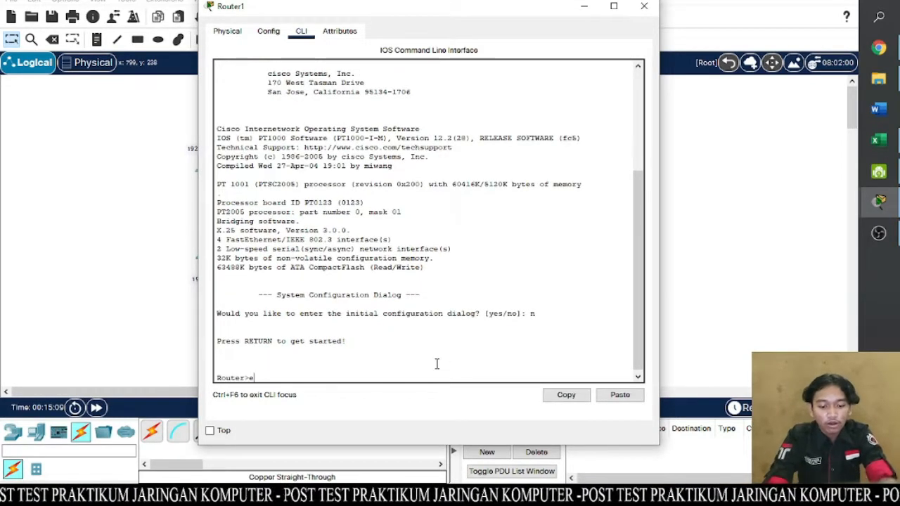
pyautogui.press('Return')
pyautogui.write('conf t')
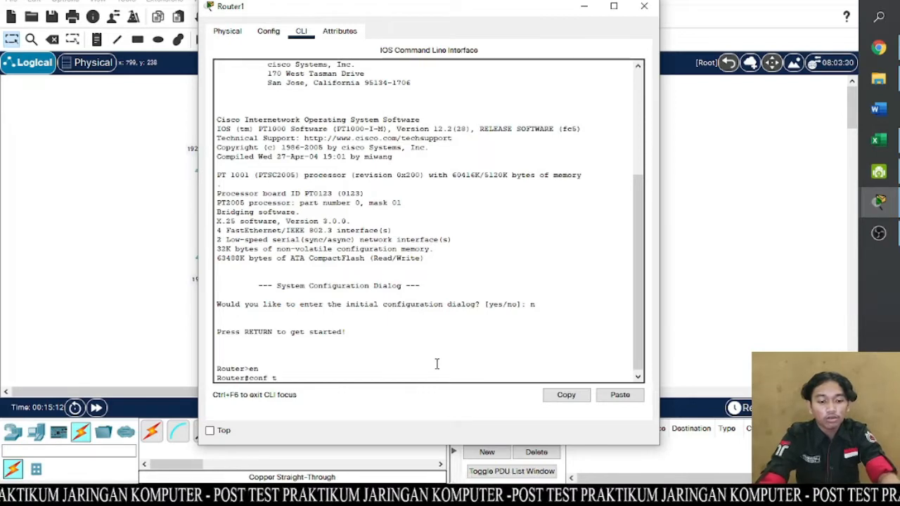
pyautogui.press('Return')
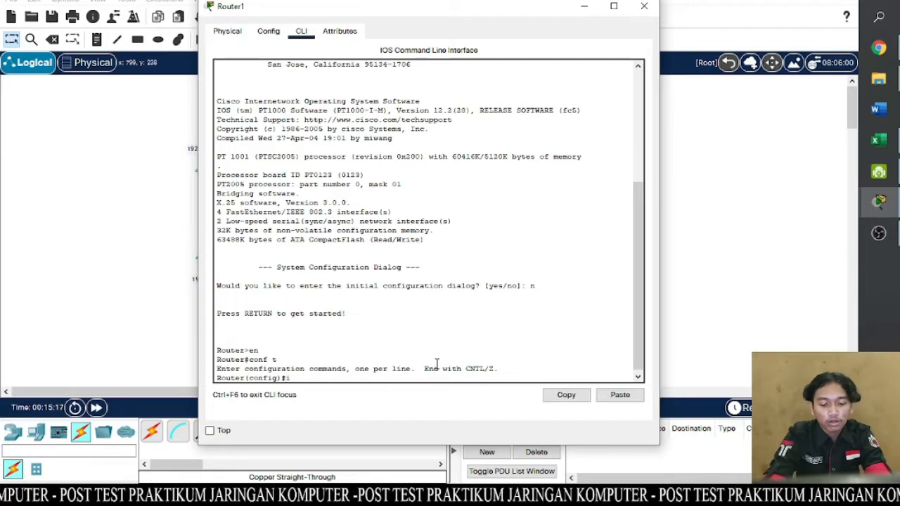
# - Assign Router1's serial interface se2/0 the IP address 192.168.30.2 with subnet mask 255.255.255.0
pyautogui.write('int')
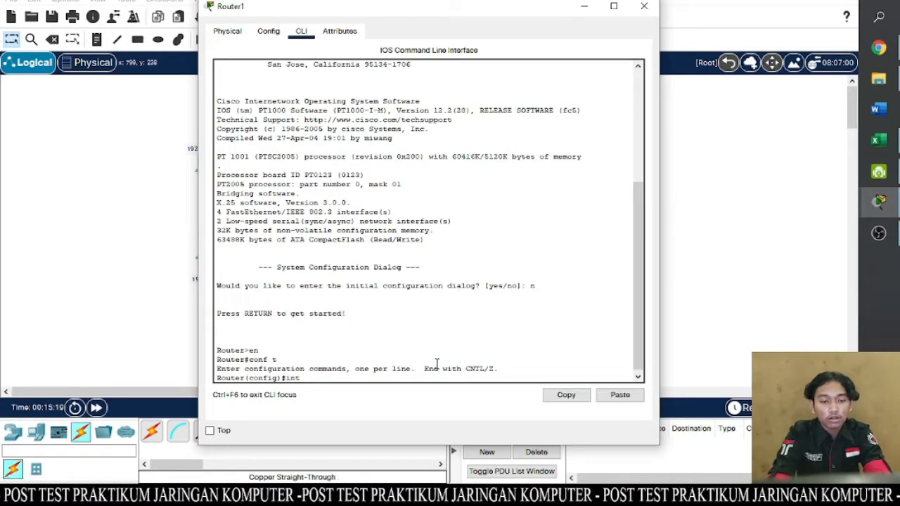
pyautogui.write(' se')
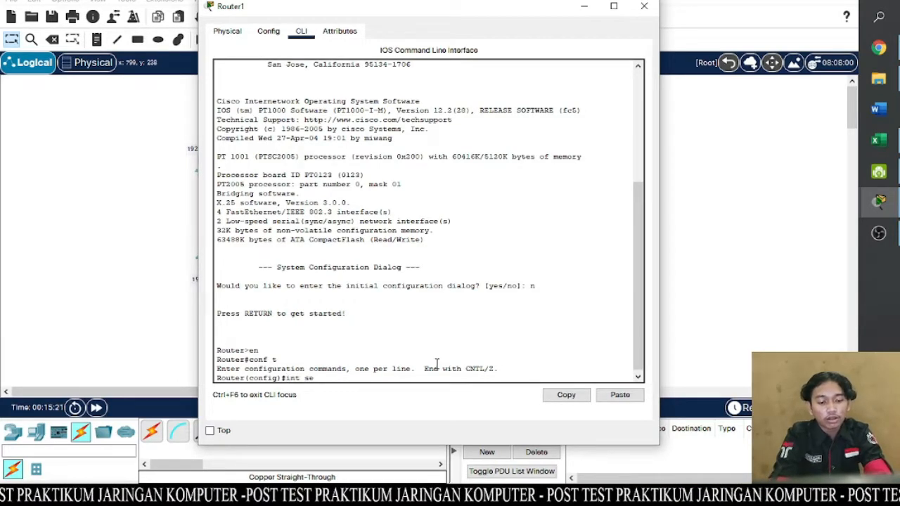
pyautogui.moveTo(461, 12); pyautogui.dragTo(734, 56)
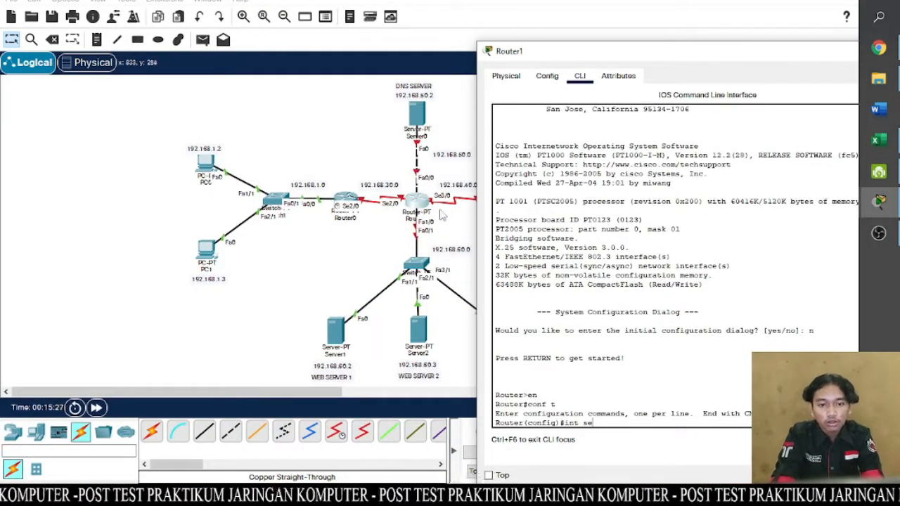
pyautogui.moveTo(603, 53); pyautogui.dragTo(410, 0)
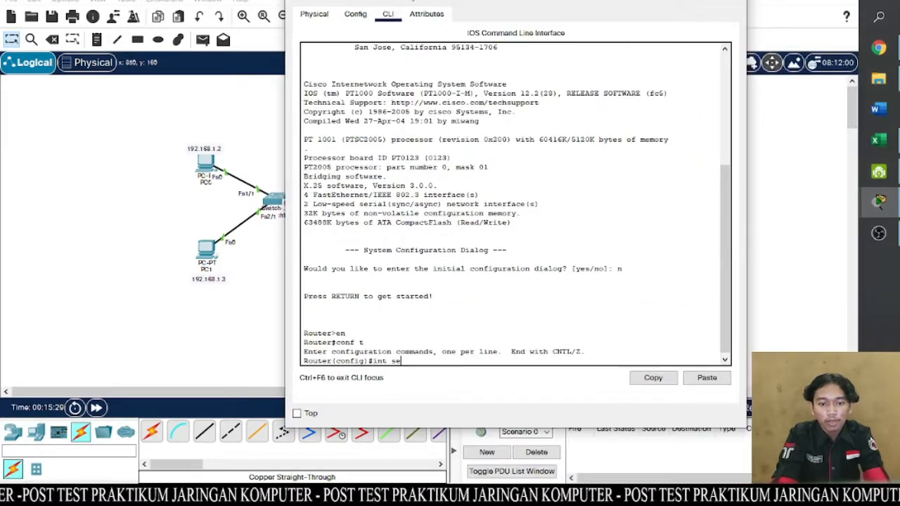
pyautogui.write('0')
pyautogui.press('Return')
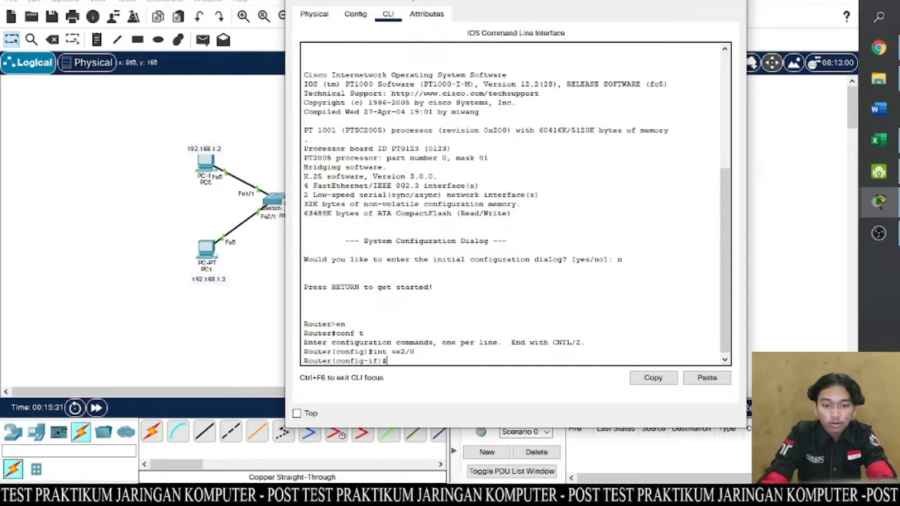
pyautogui.write('ip ')
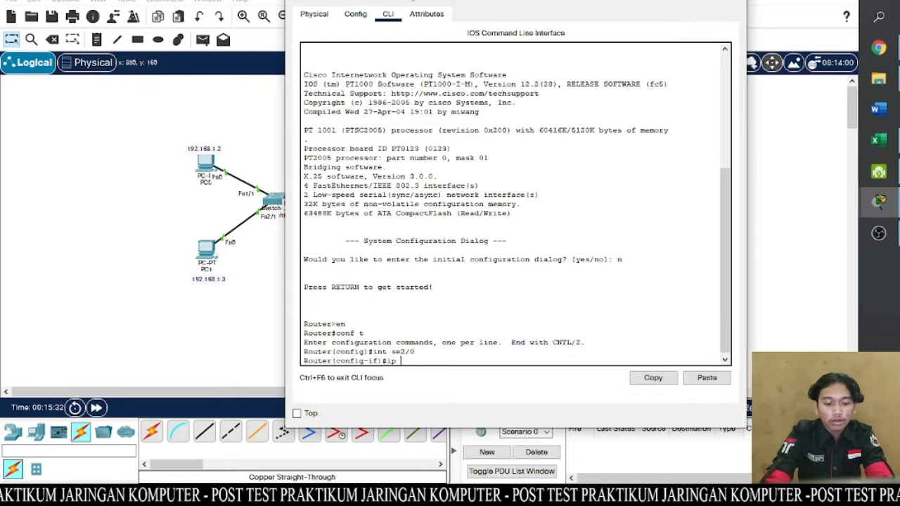
pyautogui.write('a')
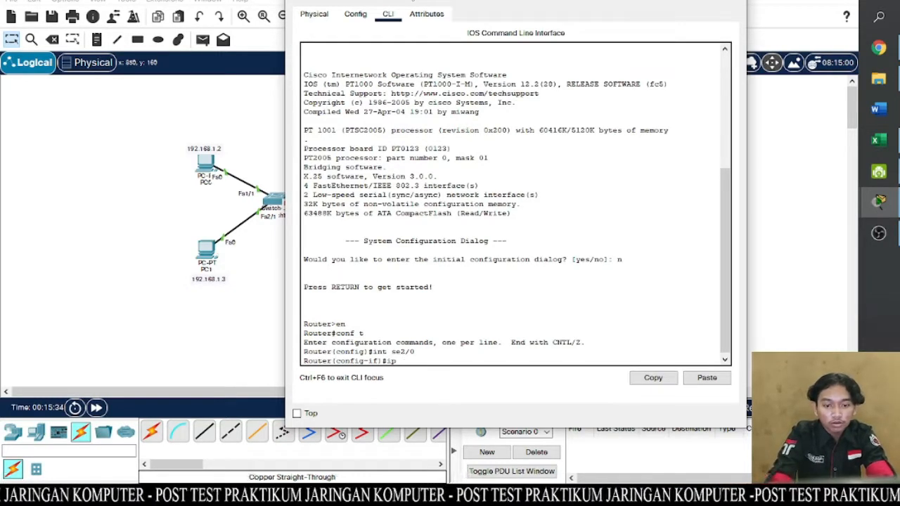
pyautogui.write('add 192')
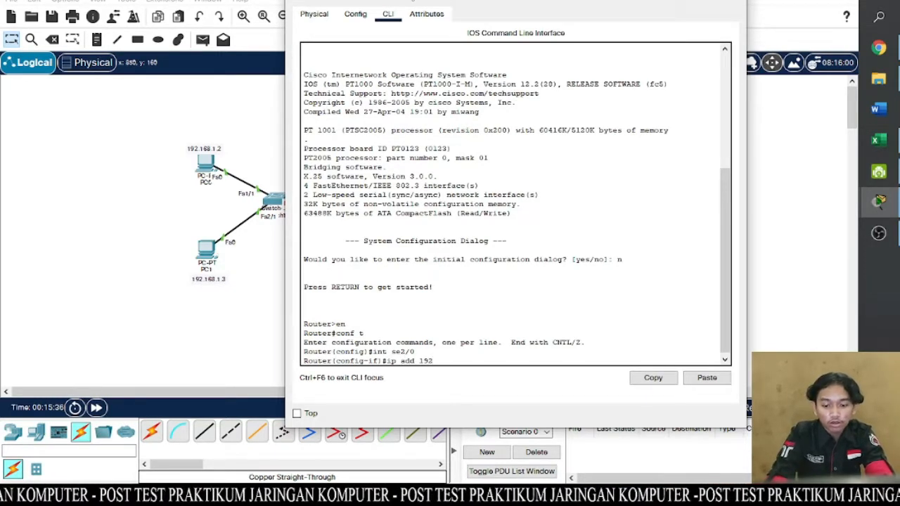
pyautogui.write('.168.')
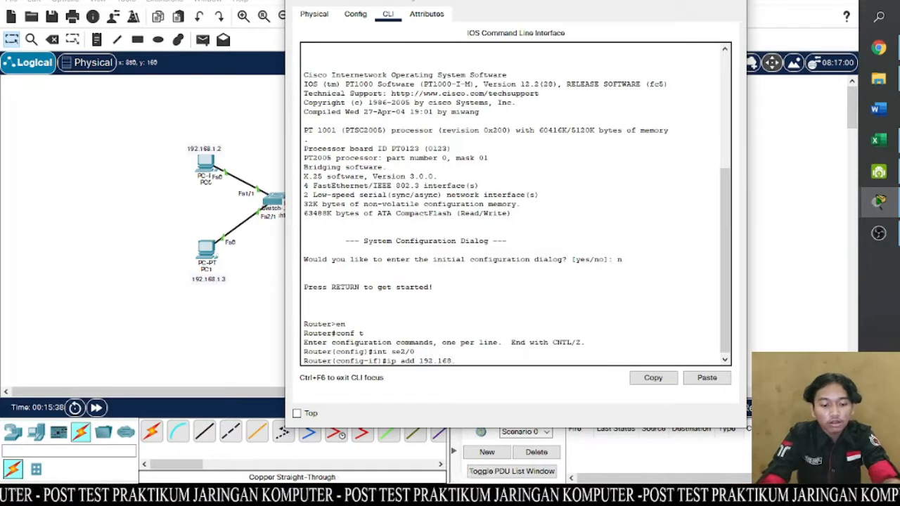
pyautogui.write('30.2')
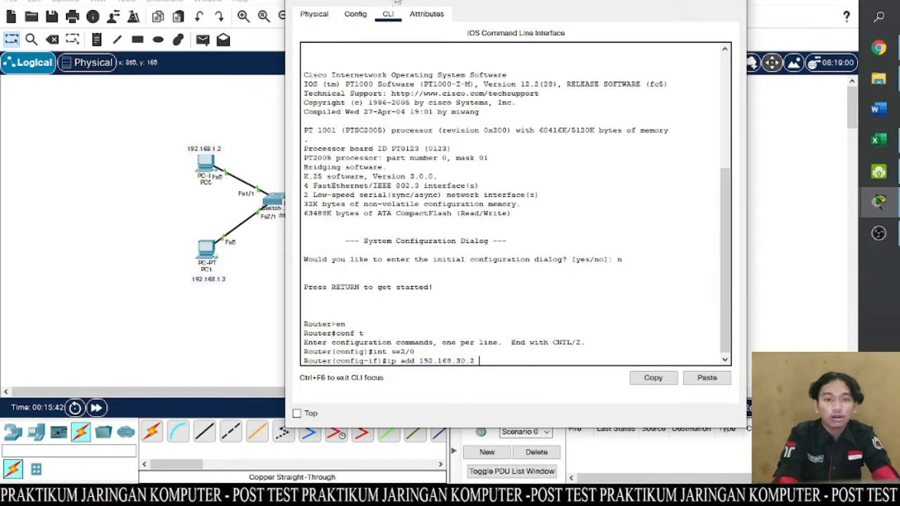
pyautogui.moveTo(397, 2); pyautogui.dragTo(371, 7)
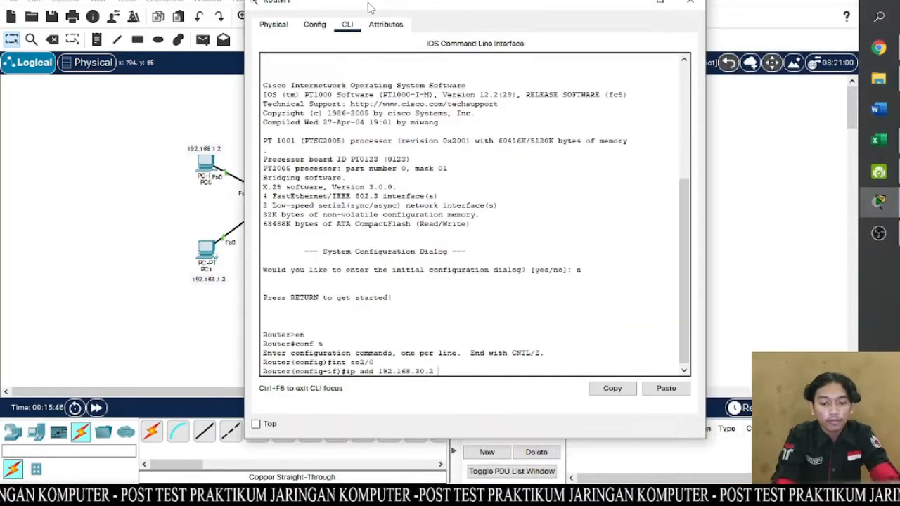
pyautogui.write('255.2')
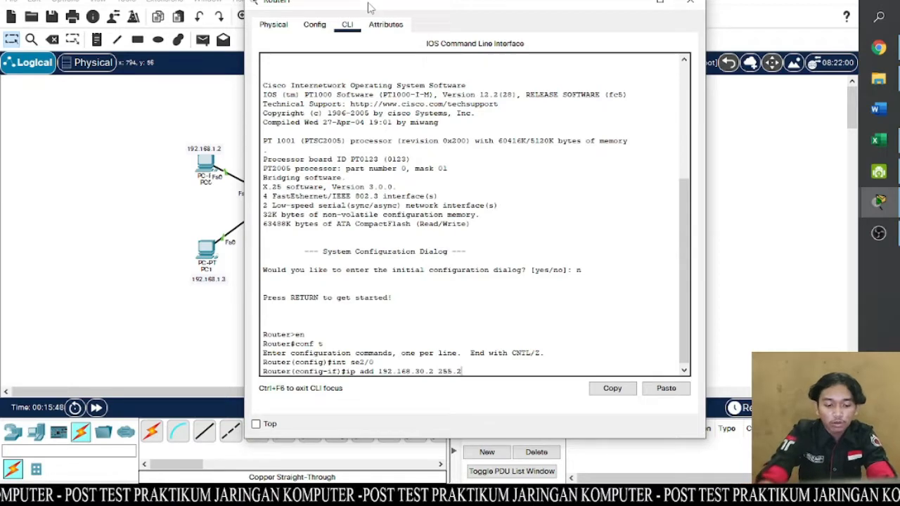
pyautogui.write('55.255')
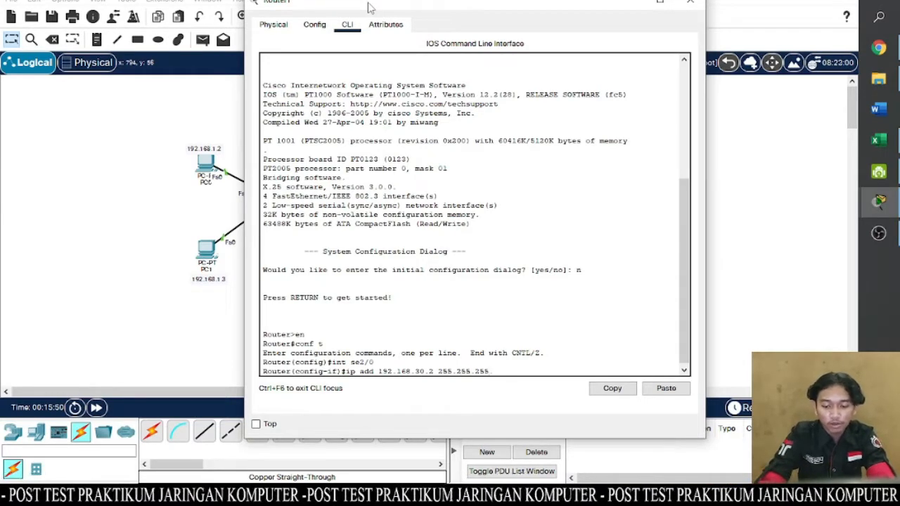
pyautogui.write('.0')
pyautogui.press('Return')
# - Enable Router1's se2/0 interface with the no sh command
pyautogui.write('no sh')
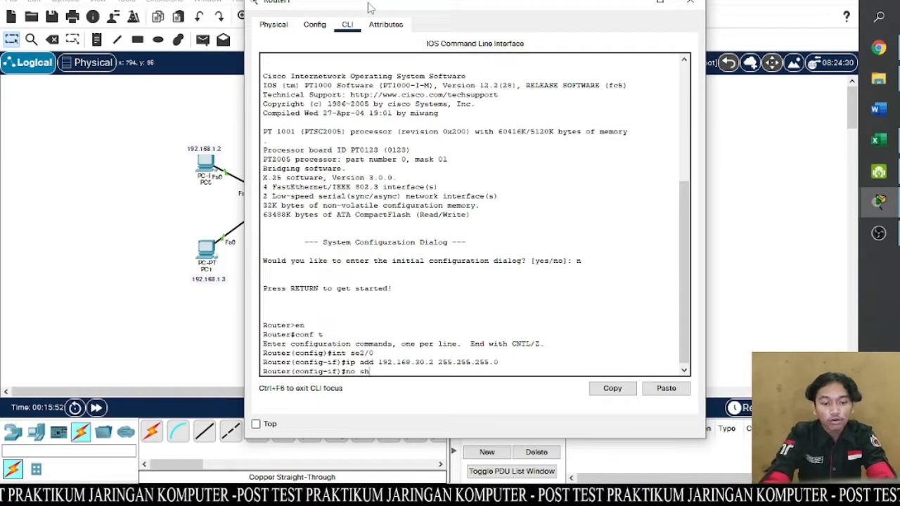
pyautogui.press('Return')
pyautogui.press('Return')
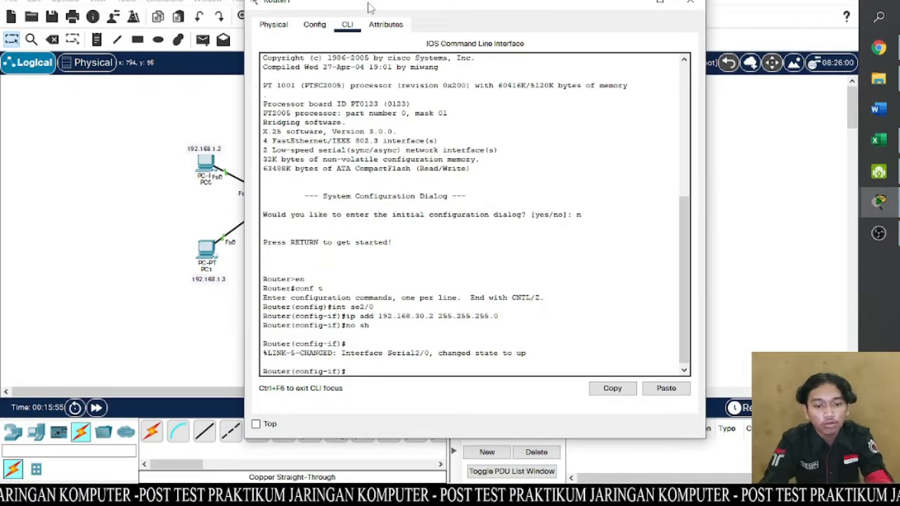
# - Assign Router1's serial interface se3/0 the IP address 192.168.40.2 with subnet mask 255.255.255.0
pyautogui.moveTo(366, 7); pyautogui.dragTo(578, 144)
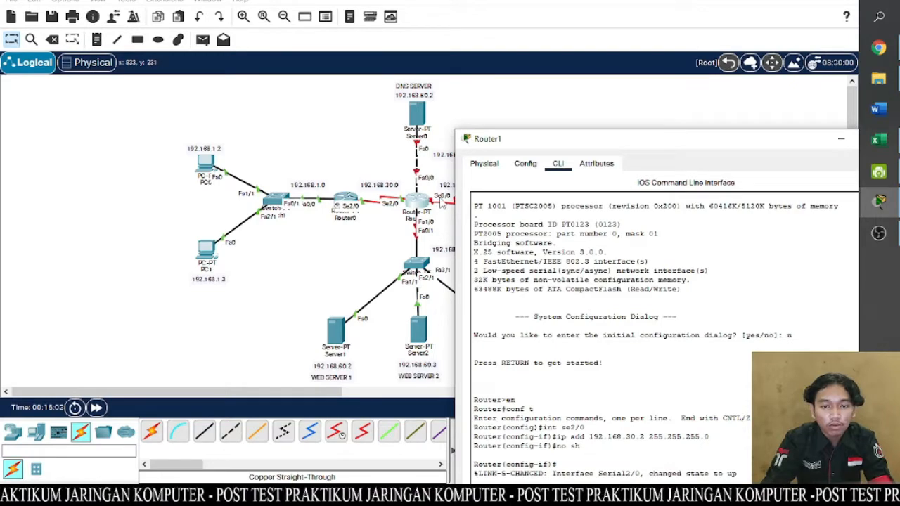
pyautogui.moveTo(571, 139); pyautogui.dragTo(404, 18)
pyautogui.press('Return')
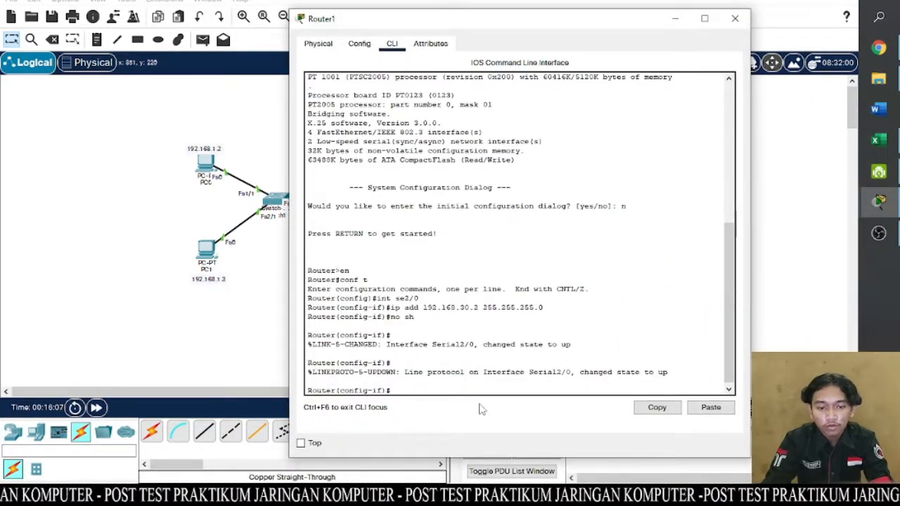
pyautogui.write('int se')
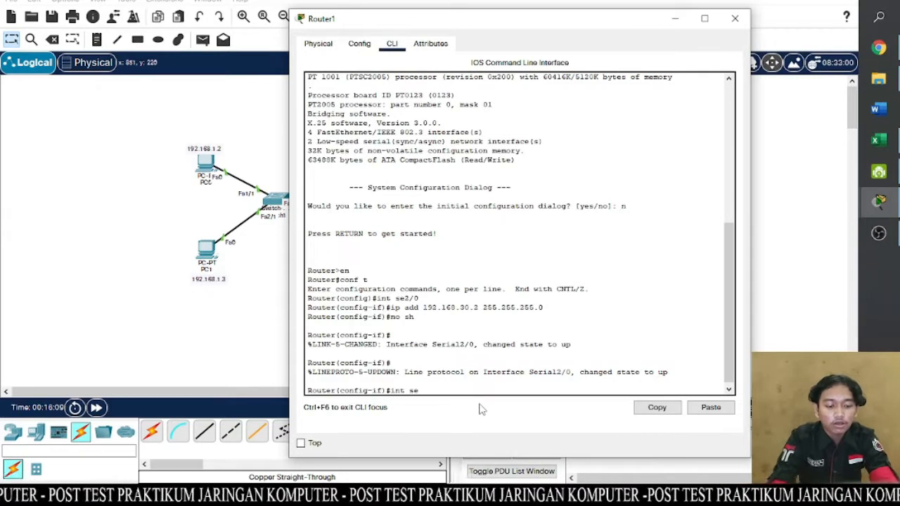
pyautogui.write('3/0')
pyautogui.press('Return')
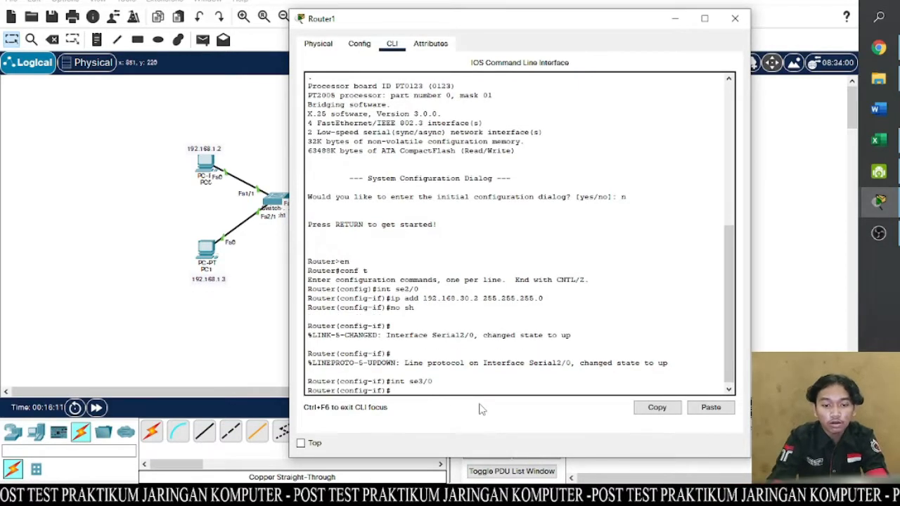
pyautogui.write('ip')
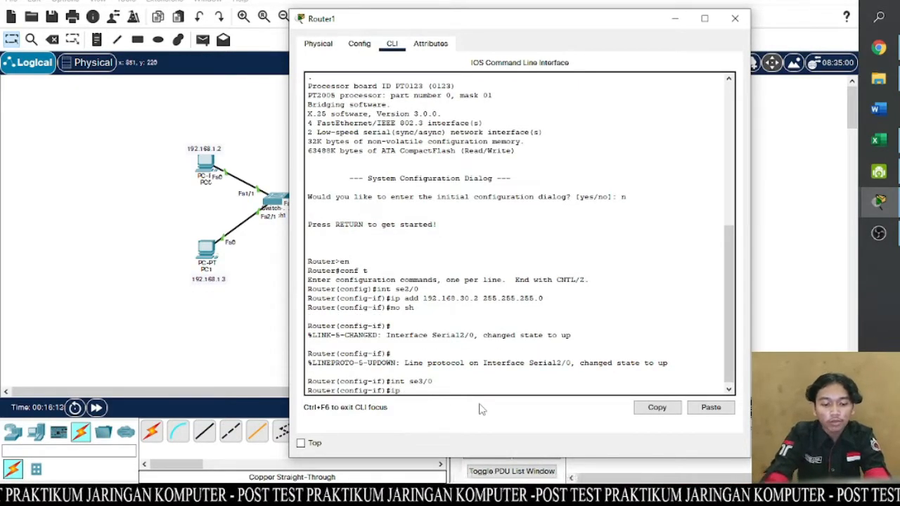
pyautogui.write(' add 192.')
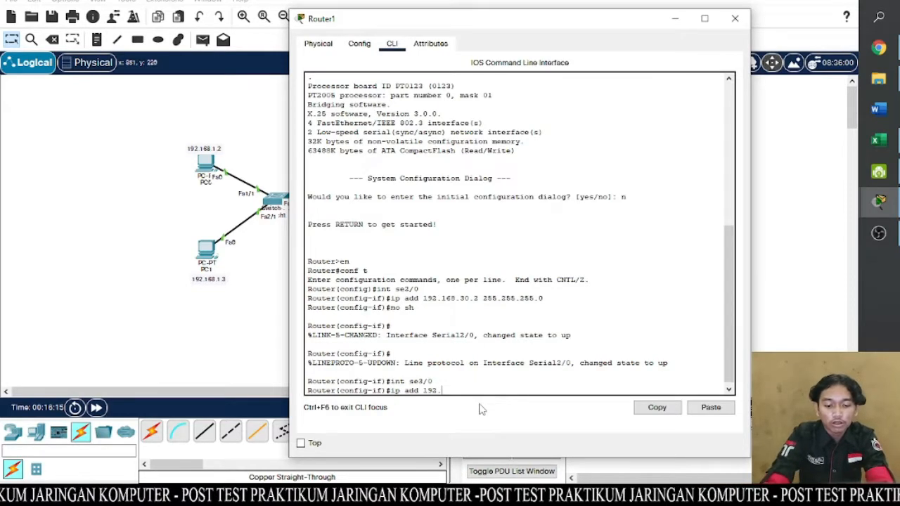
pyautogui.write('168')
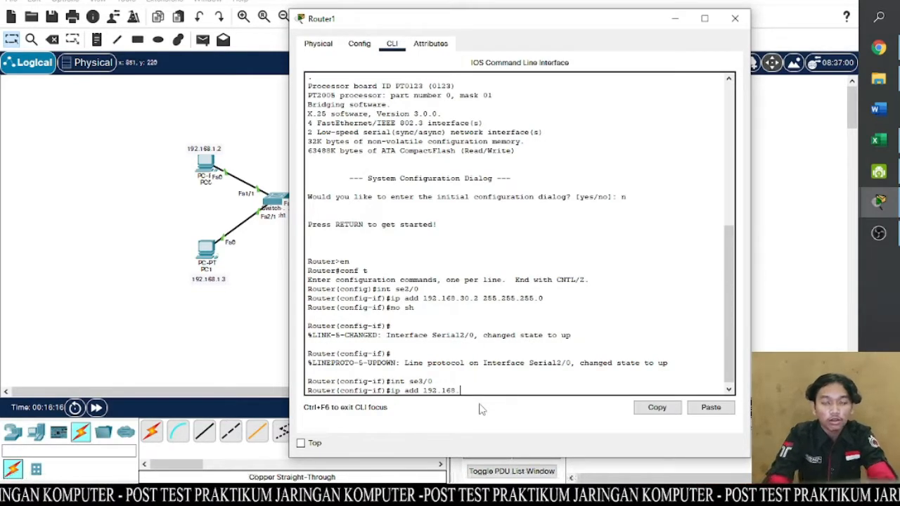
pyautogui.write('.')
pyautogui.moveTo(582, 28); pyautogui.dragTo(499, 2)
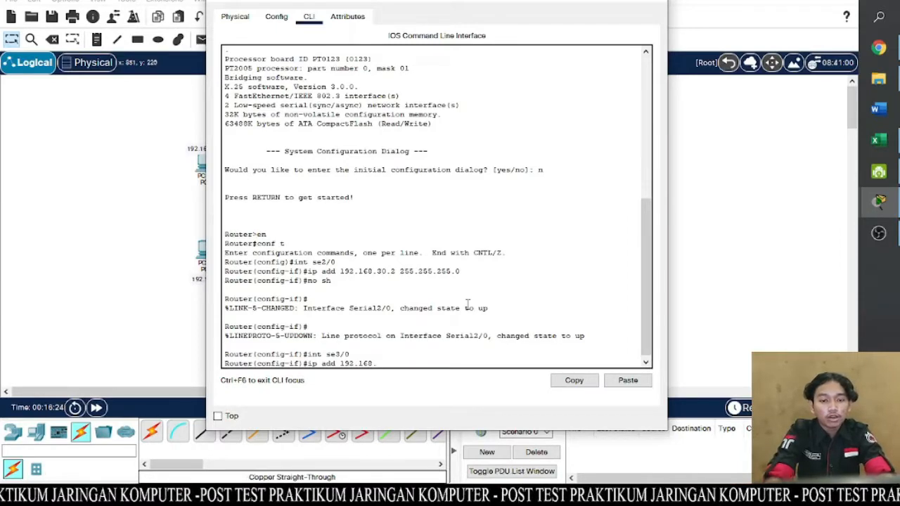
pyautogui.write('40')
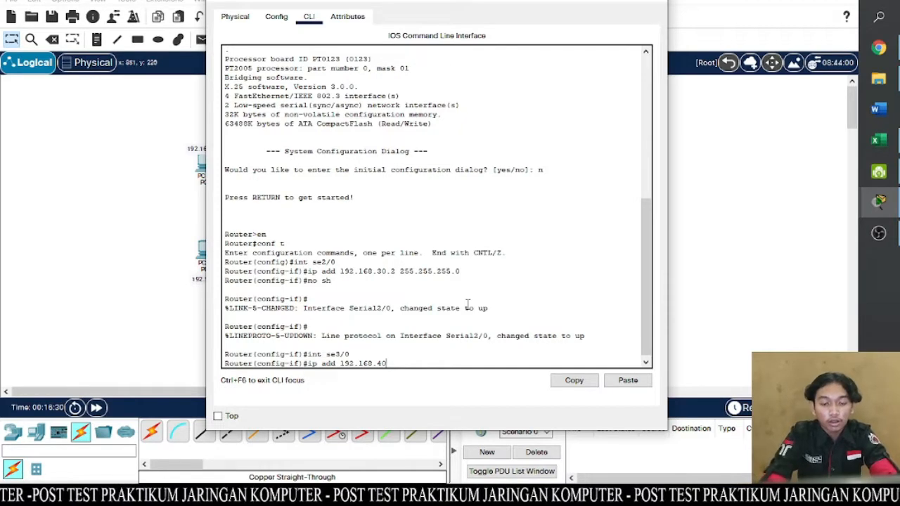
pyautogui.write('.2')
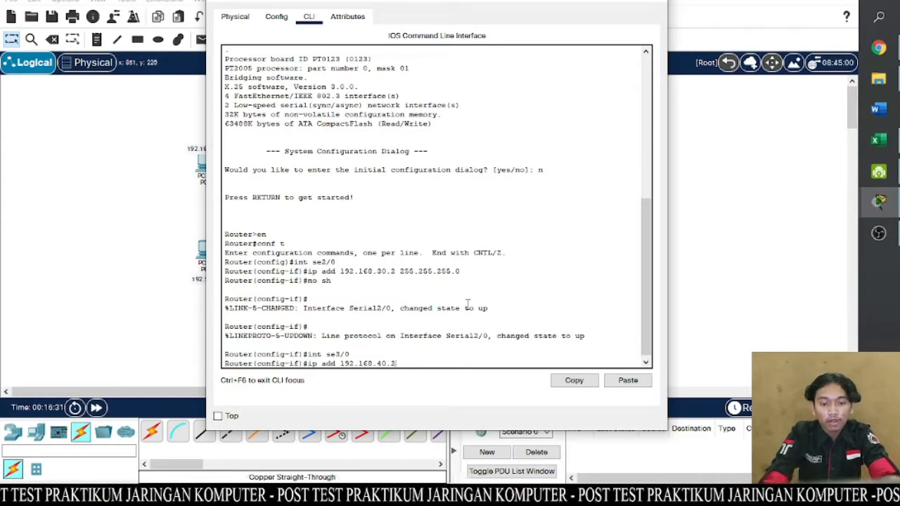
pyautogui.moveTo(490, 2); pyautogui.dragTo(559, 4)
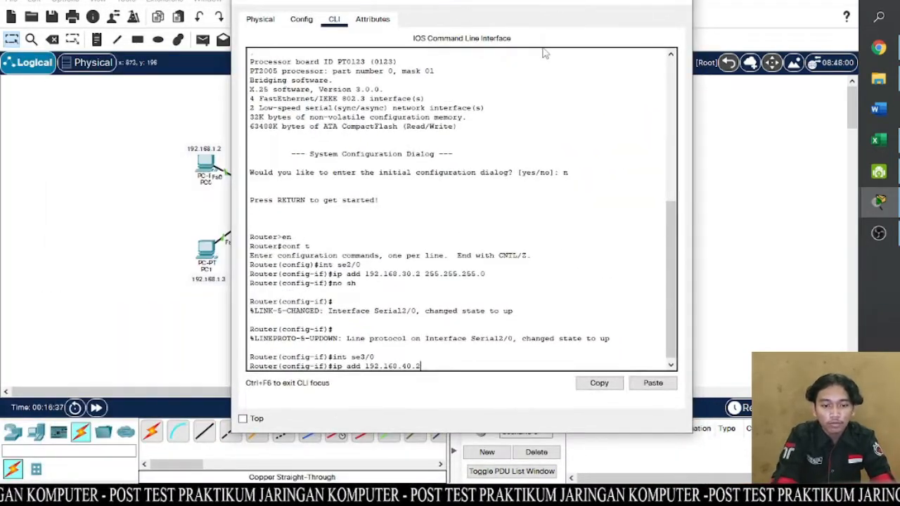
pyautogui.write('255.')
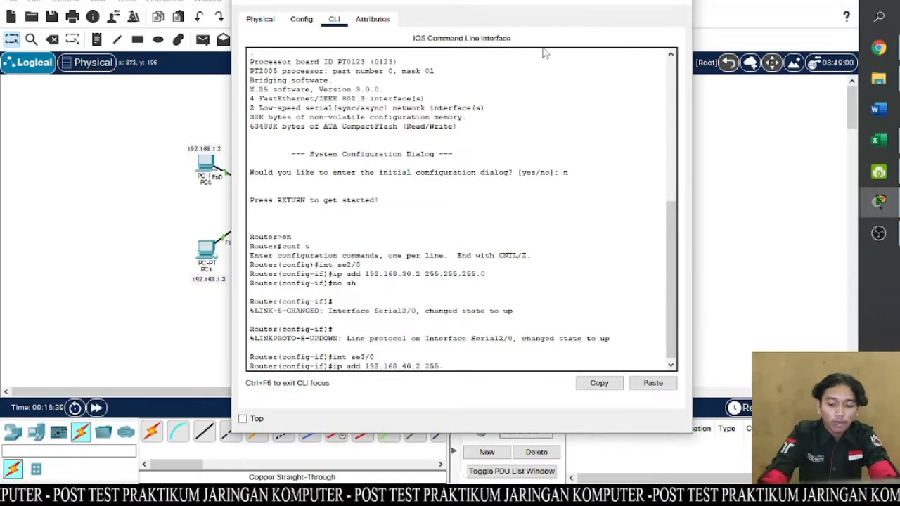
pyautogui.write('255.255.0')
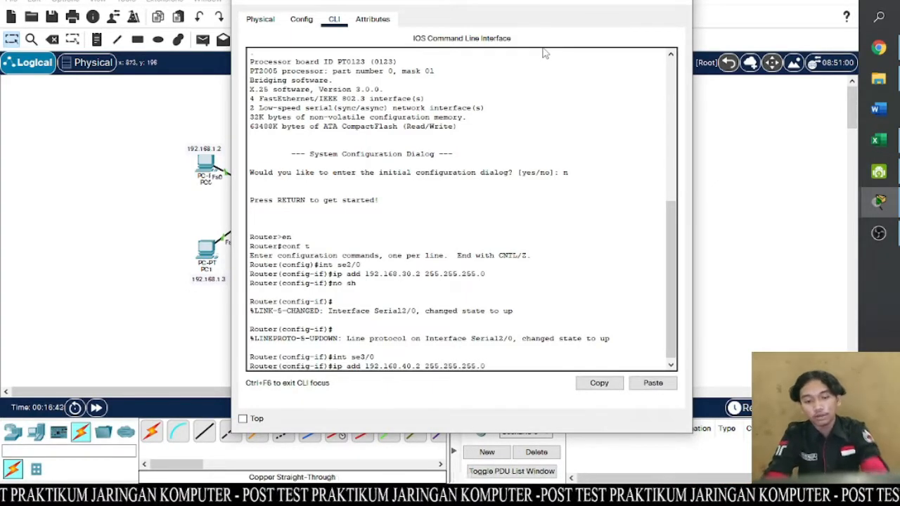
pyautogui.press('Return')
# - Enable Router1's se3/0 interface with the no sh command
pyautogui.write('no')
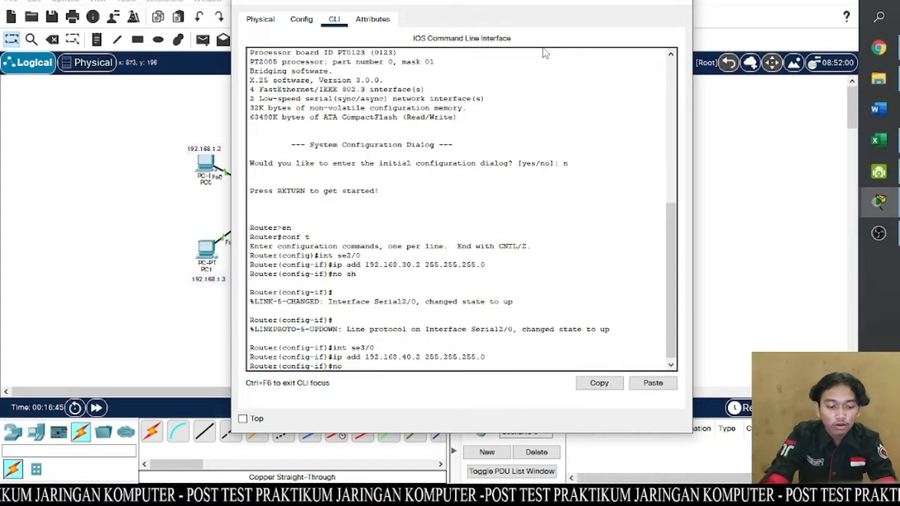
pyautogui.write(' sh')
pyautogui.press('Return')
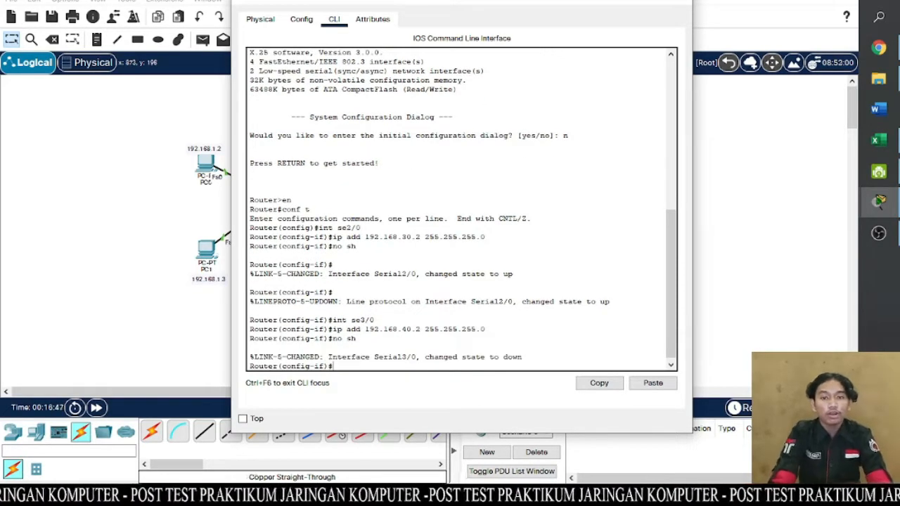
# - Assign Router1's FastEthernet interface fa0/0 the IP address 192.168.50.1 with subnet mask 255.255.255.0
pyautogui.moveTo(475, 4); pyautogui.dragTo(483, 322)
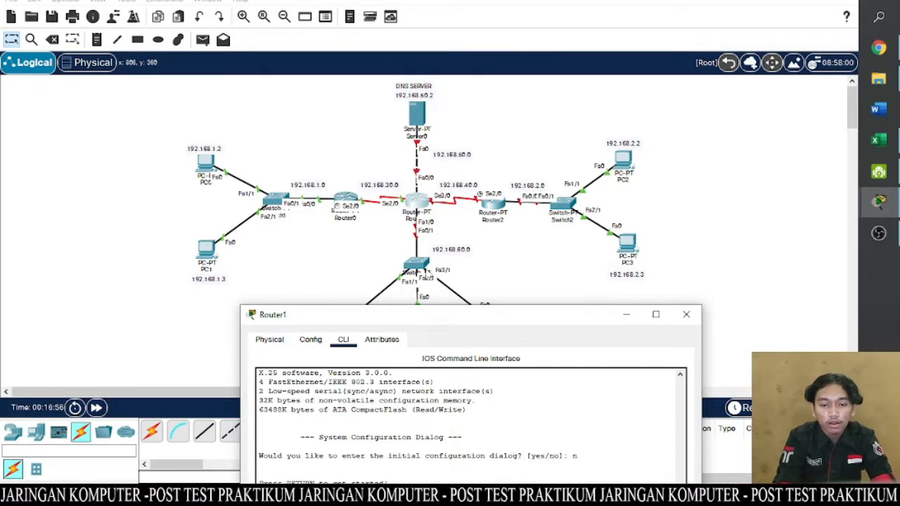
pyautogui.moveTo(421, 320); pyautogui.dragTo(386, 31)
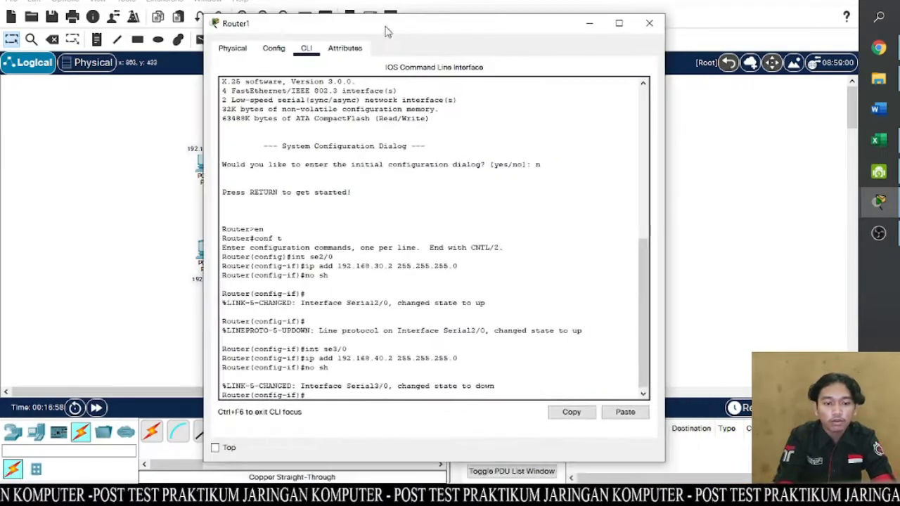
pyautogui.write('nt')
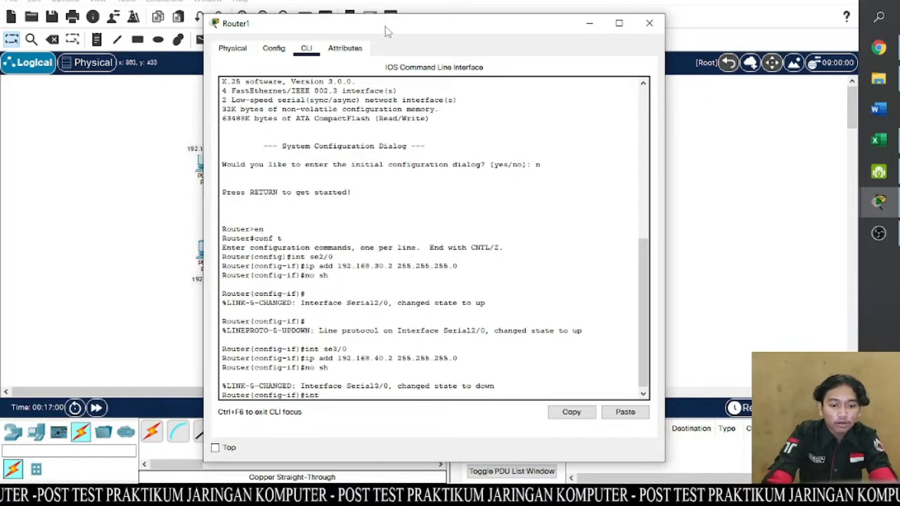
pyautogui.write(' fa0')
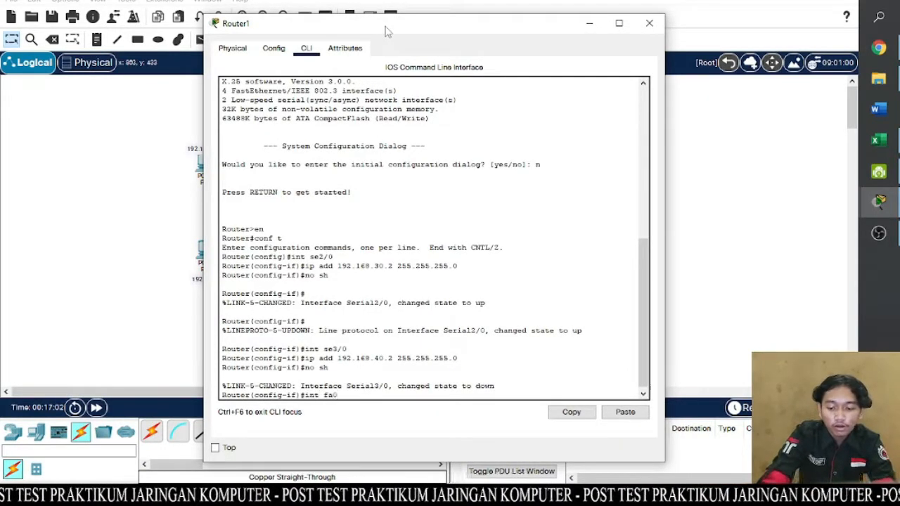
pyautogui.write('/0')
pyautogui.press('Return')
pyautogui.write('ig-if)#i')
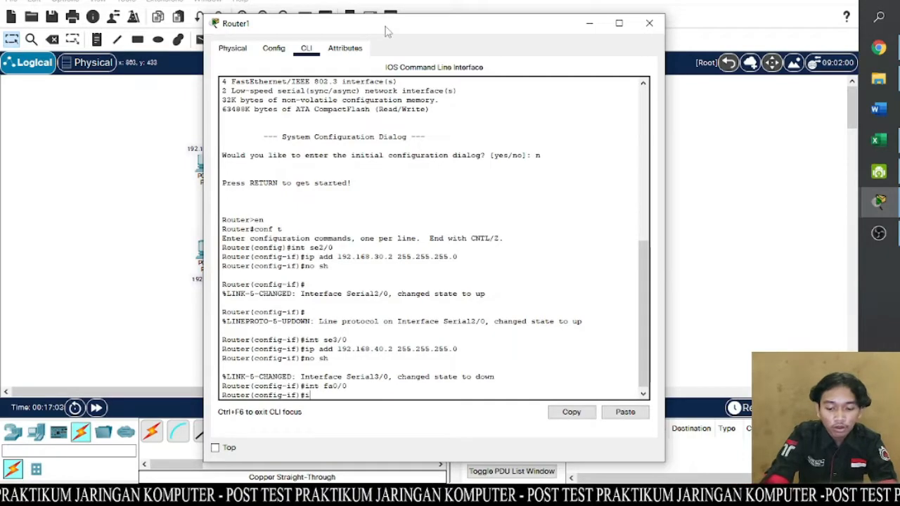
pyautogui.write('p add')
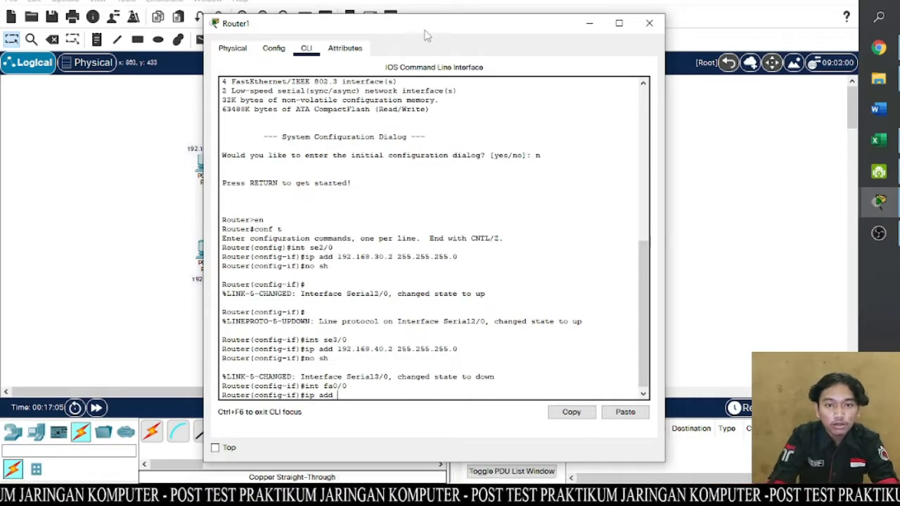
pyautogui.moveTo(426, 30); pyautogui.dragTo(411, 21)
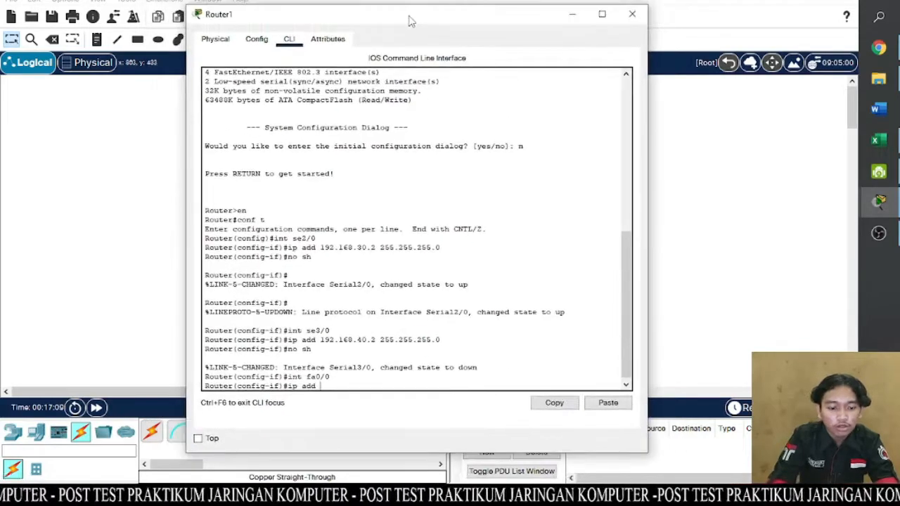
pyautogui.write('192.168')
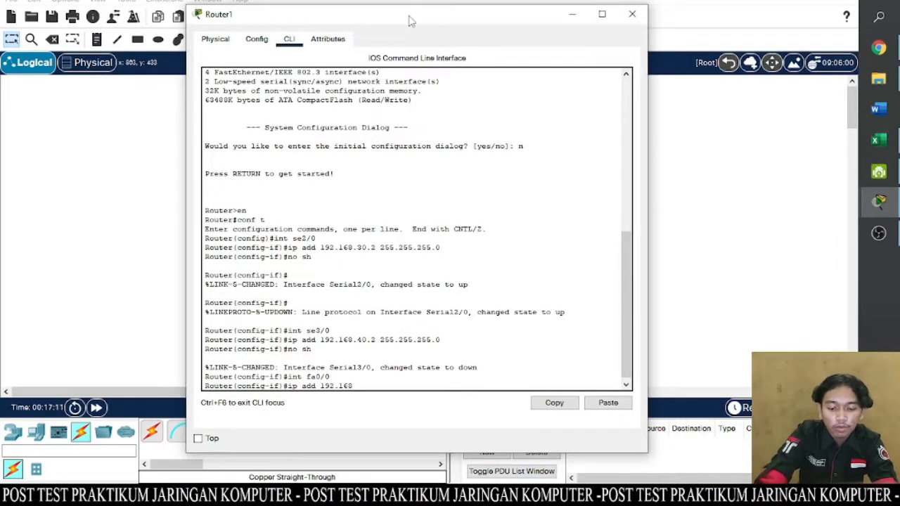
pyautogui.write('.50.')
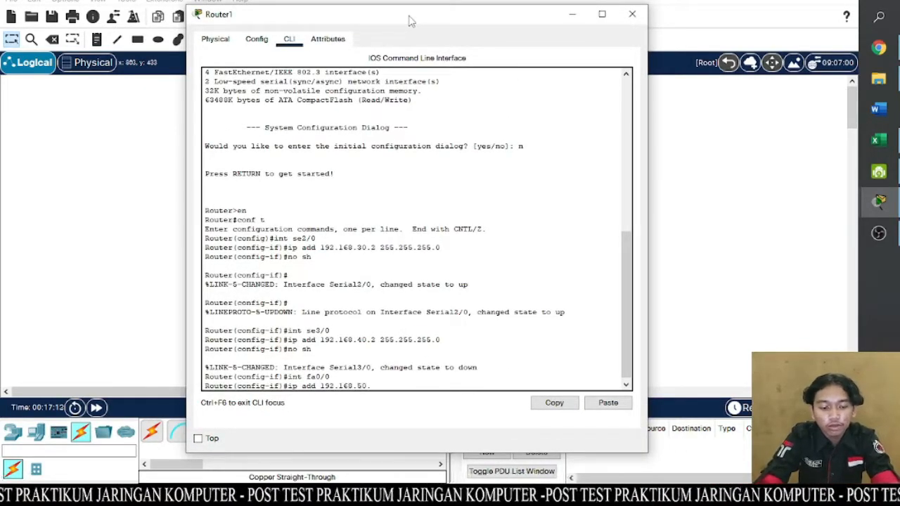
pyautogui.write('1')
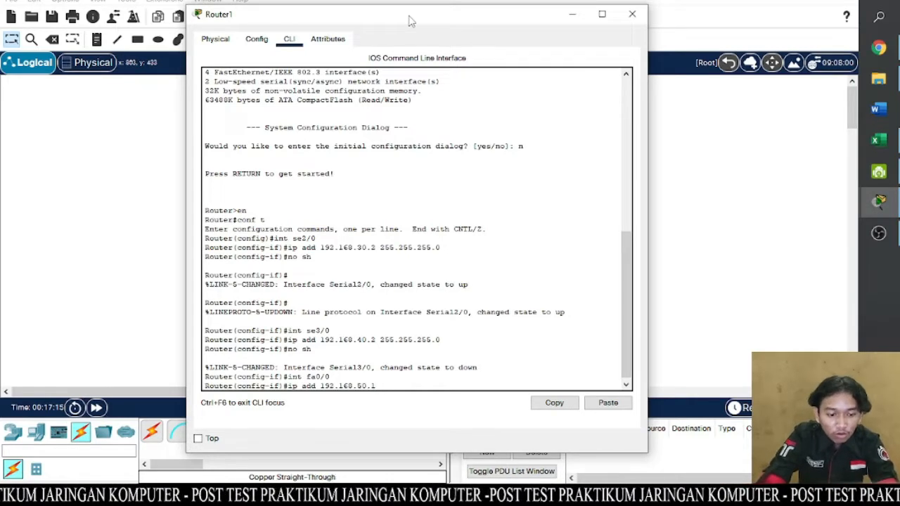
pyautogui.write(' 255.255')
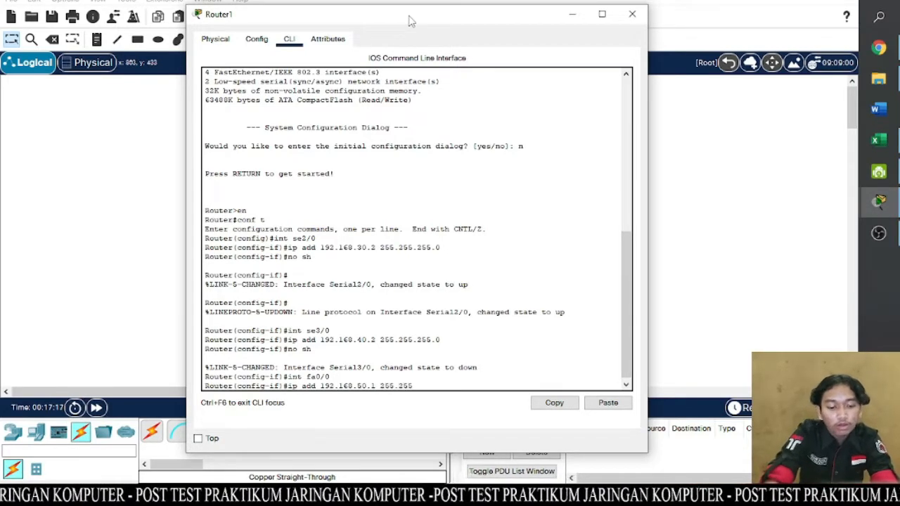
pyautogui.write('.25')
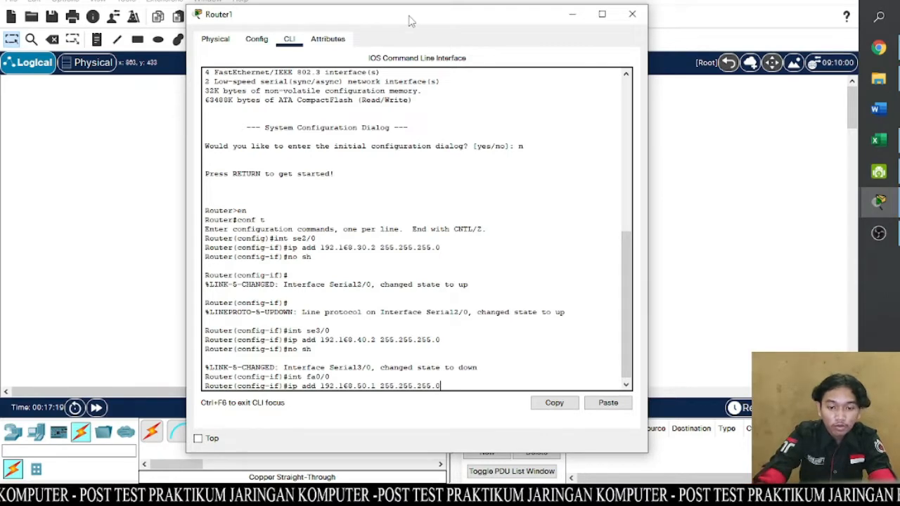
pyautogui.write('5.0')
pyautogui.press('Return')
# - Enable Router1's fa0/0 interface with the no sh command
pyautogui.write('nfig-if)#n')
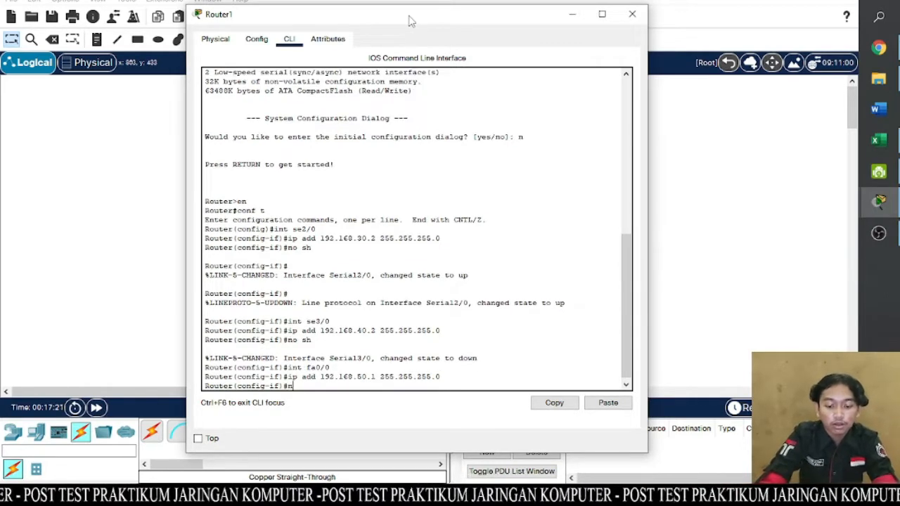
pyautogui.write('o sh')
pyautogui.press('Return')
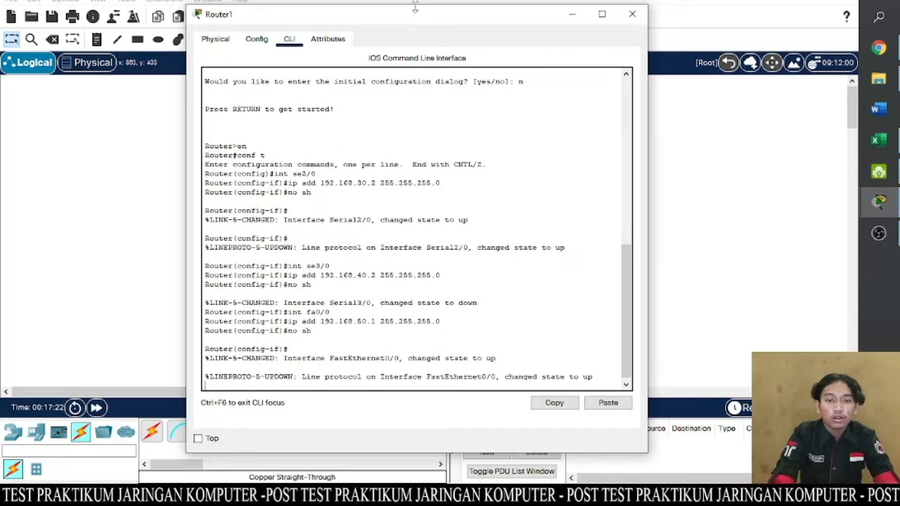
# - Assign Router1's FastEthernet interface fa1/0 the IP address 192.168.60.1 with subnet mask 255.255.255.0
pyautogui.moveTo(416, 21); pyautogui.dragTo(726, 25)
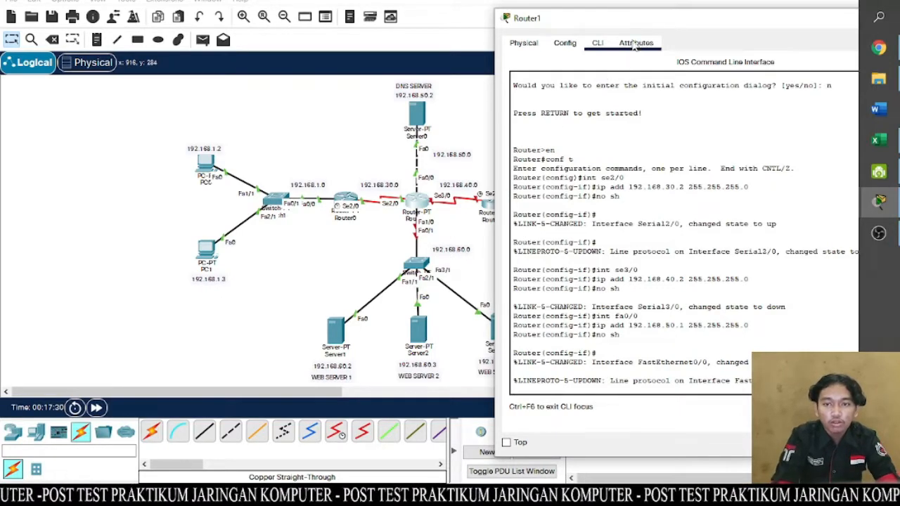
pyautogui.moveTo(625, 19); pyautogui.dragTo(315, 33)
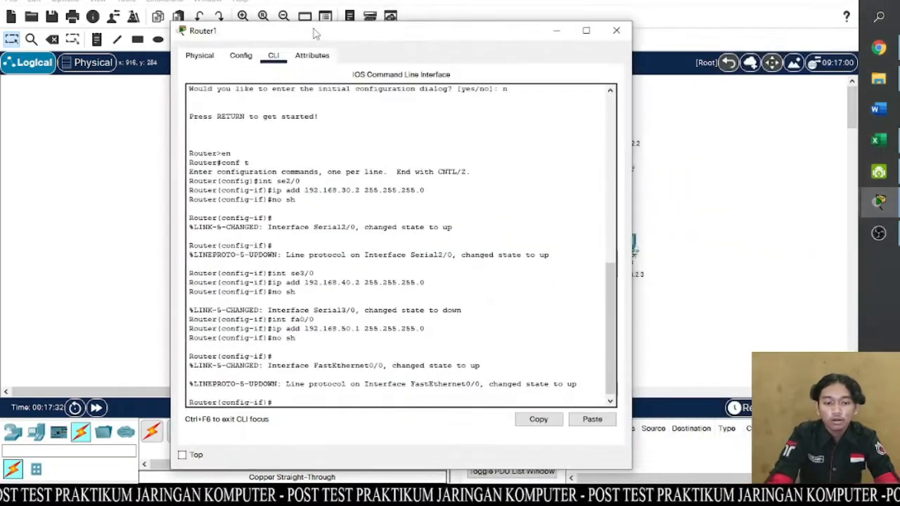
pyautogui.write('int')
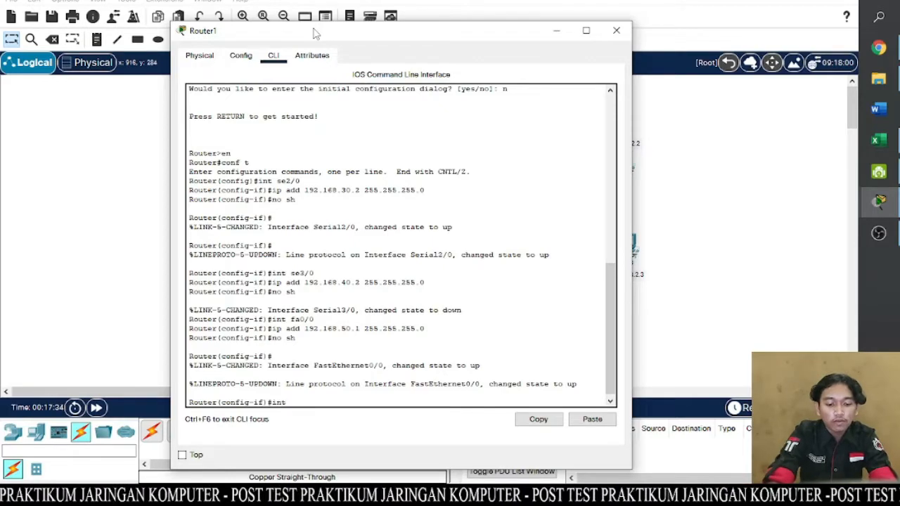
pyautogui.moveTo(315, 33); pyautogui.dragTo(362, 24)
pyautogui.write('nt fa')
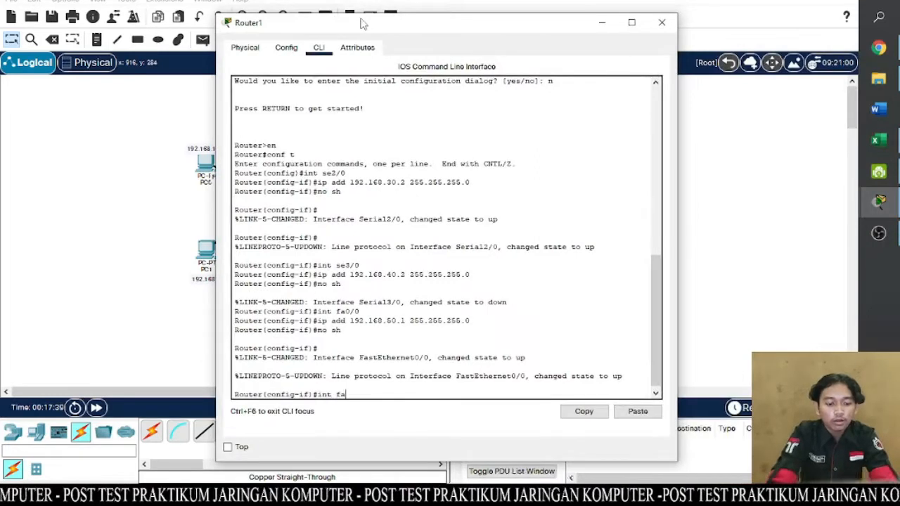
pyautogui.write('1/0')
pyautogui.press('Return')
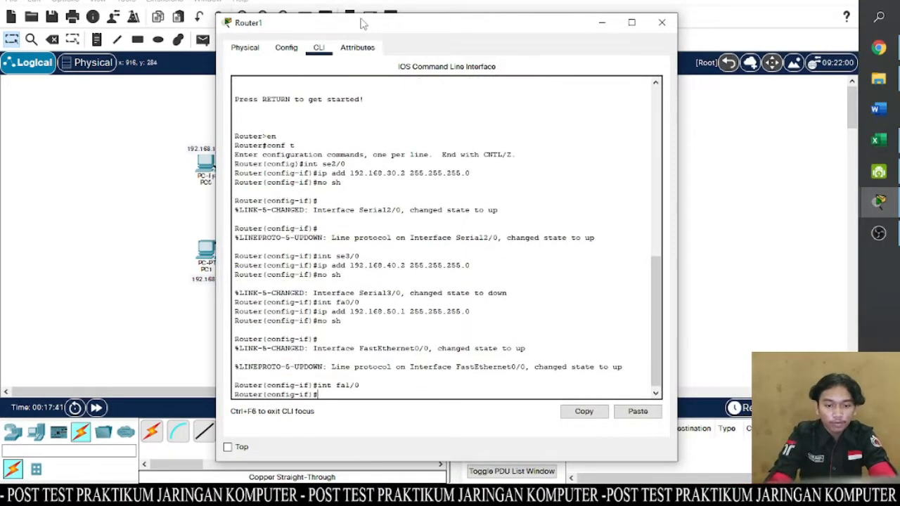
pyautogui.write('ip add')
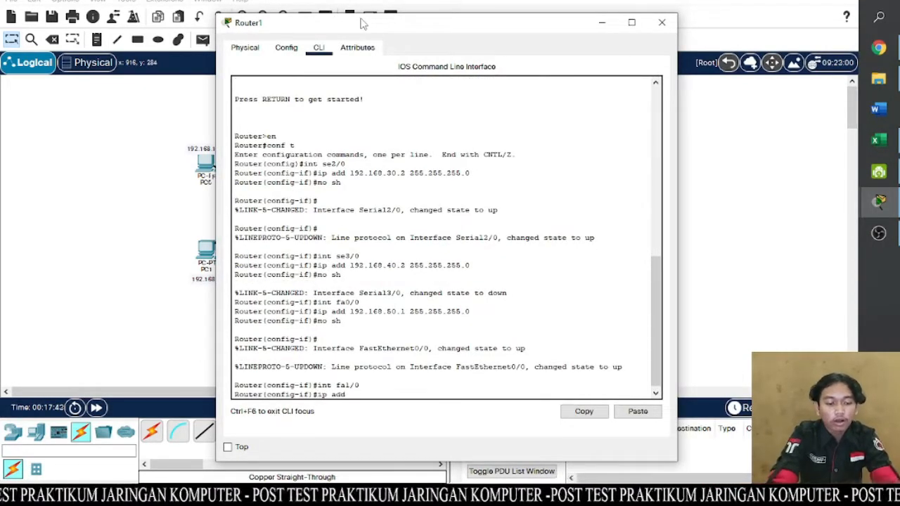
pyautogui.write(' 192.16')
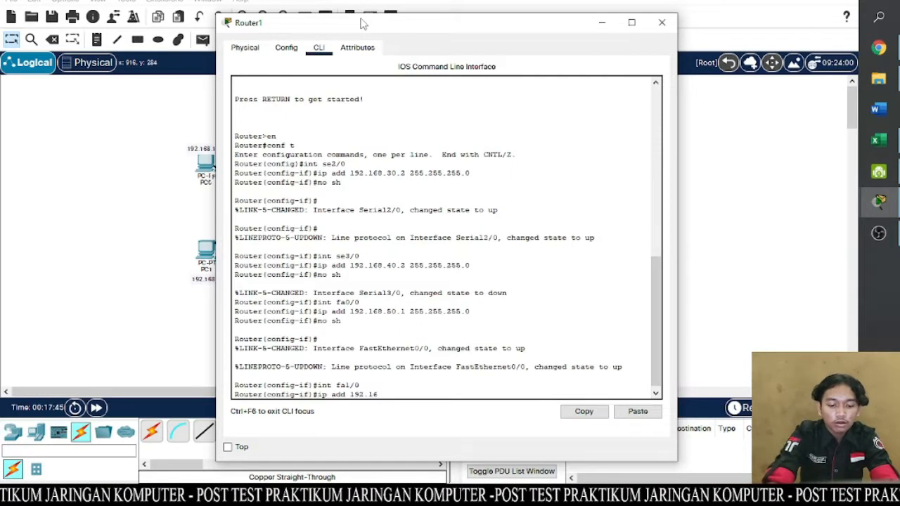
pyautogui.write('8.60.1')
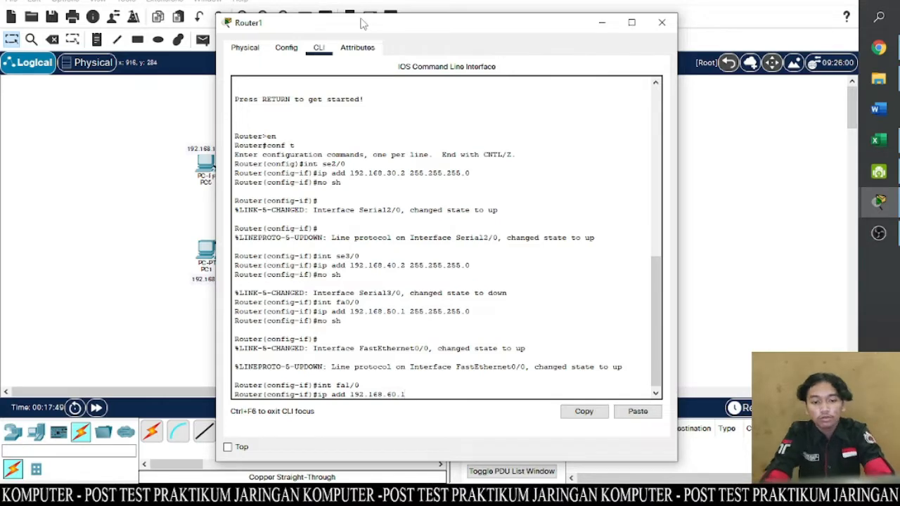
pyautogui.write(' 255')
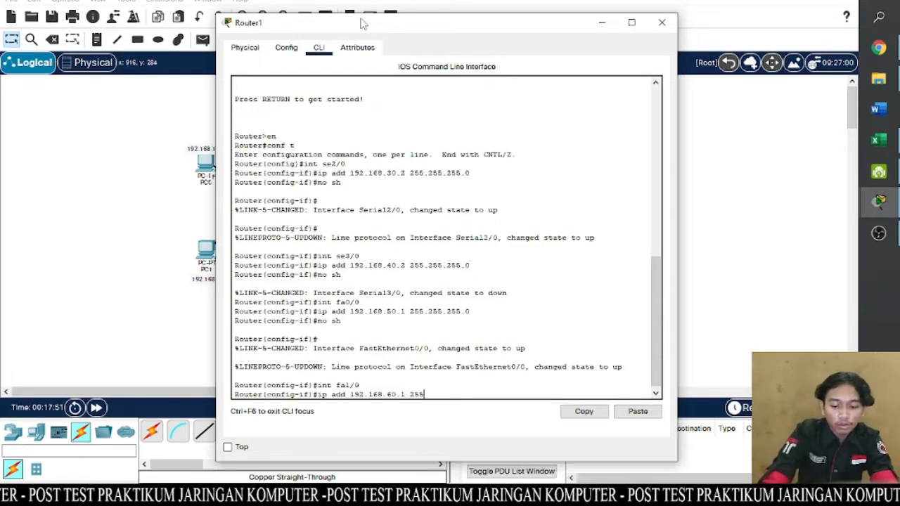
pyautogui.write('.255.255')
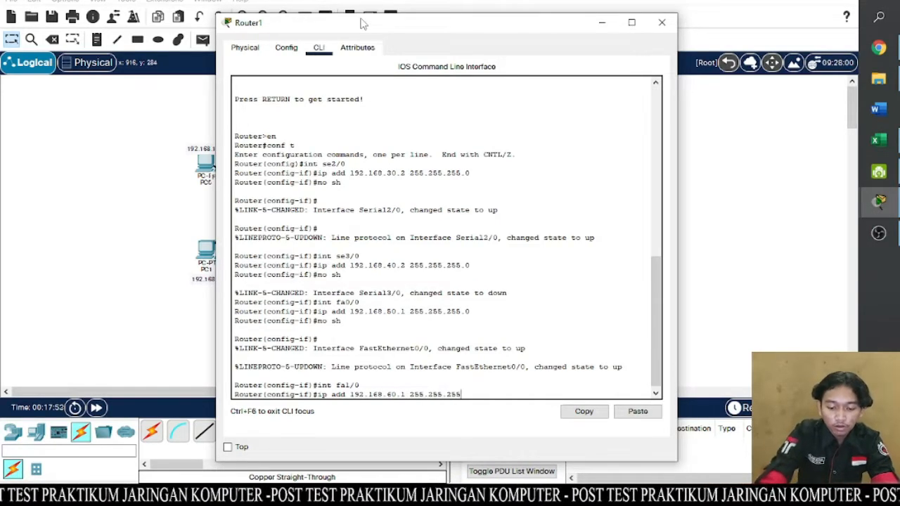
pyautogui.write('.0')
pyautogui.press('Return')
# - Enable Router1's fa1/0 interface with the no sh command and close the router's window
pyautogui.write('no sh')
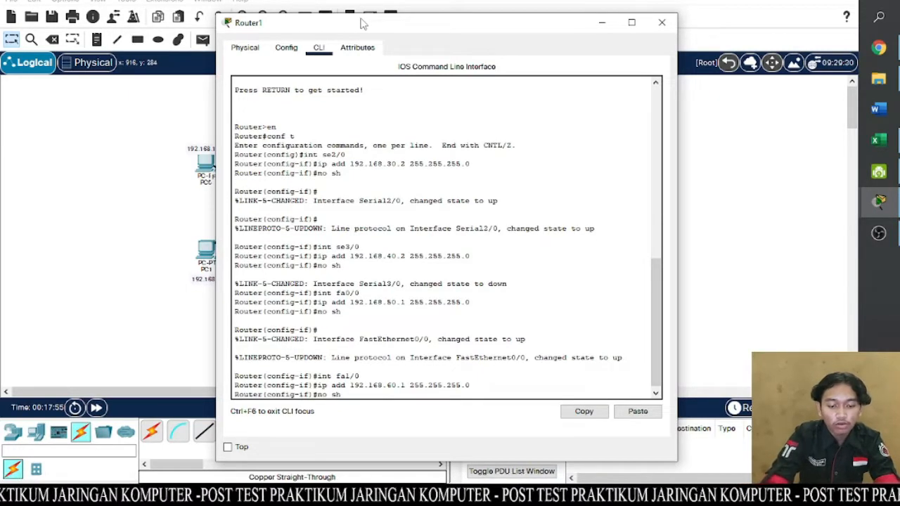
pyautogui.press('Return')
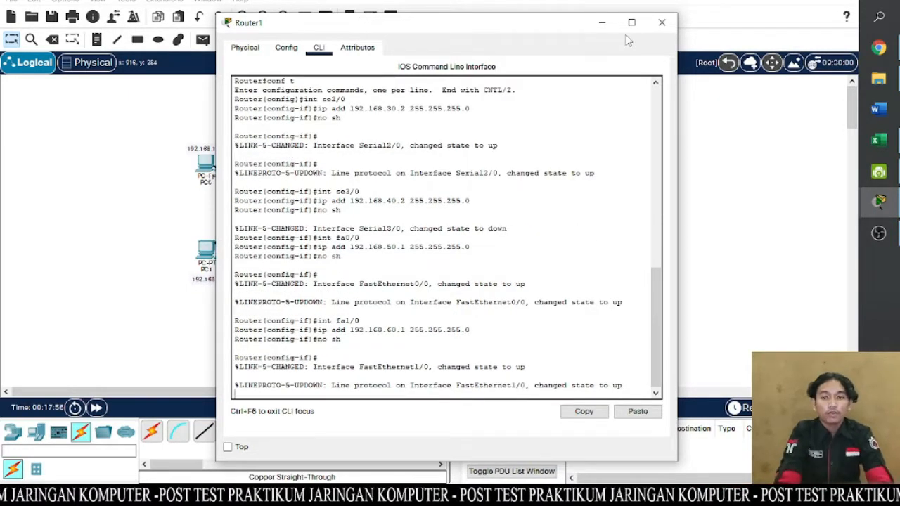
pyautogui.click(661, 22)
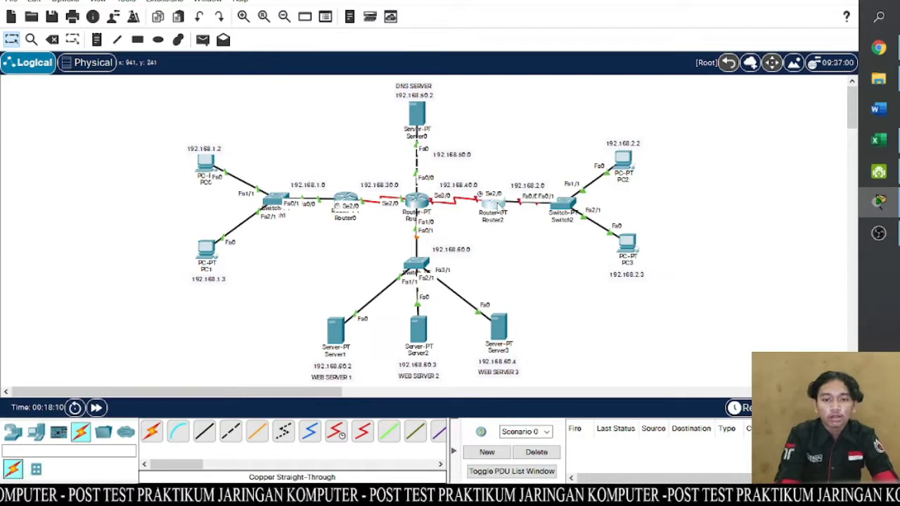
# - Open Router2's command line, decline the initial configuration dialog, and enter global configuration mode with en and conf t
pyautogui.click(496, 206)
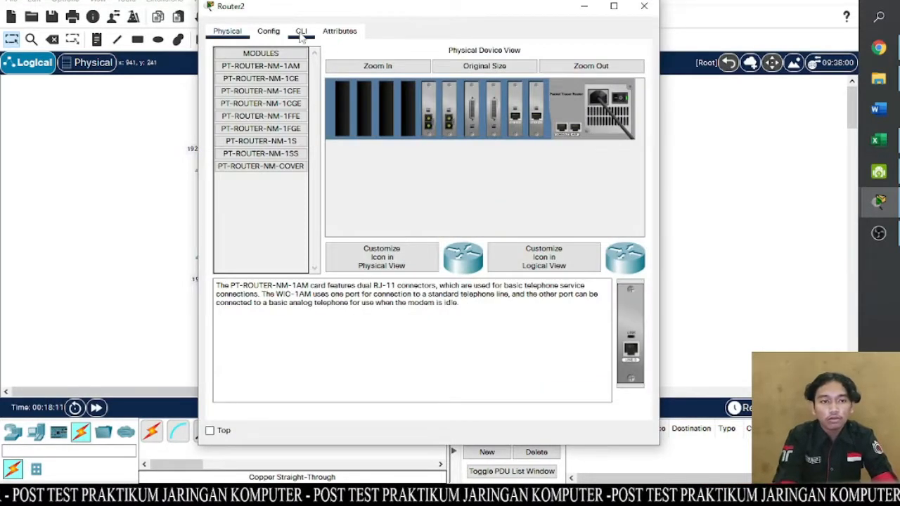
pyautogui.click(300, 31)
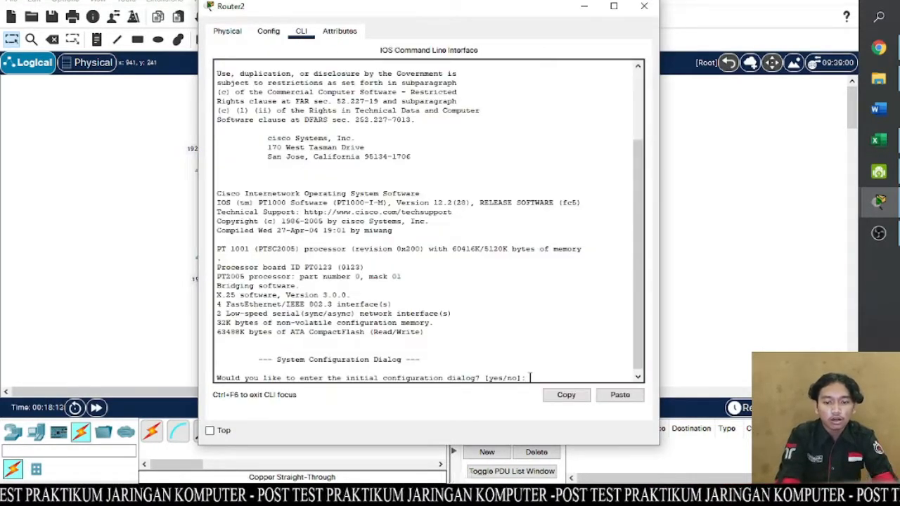
pyautogui.write('no')
pyautogui.press('Return')
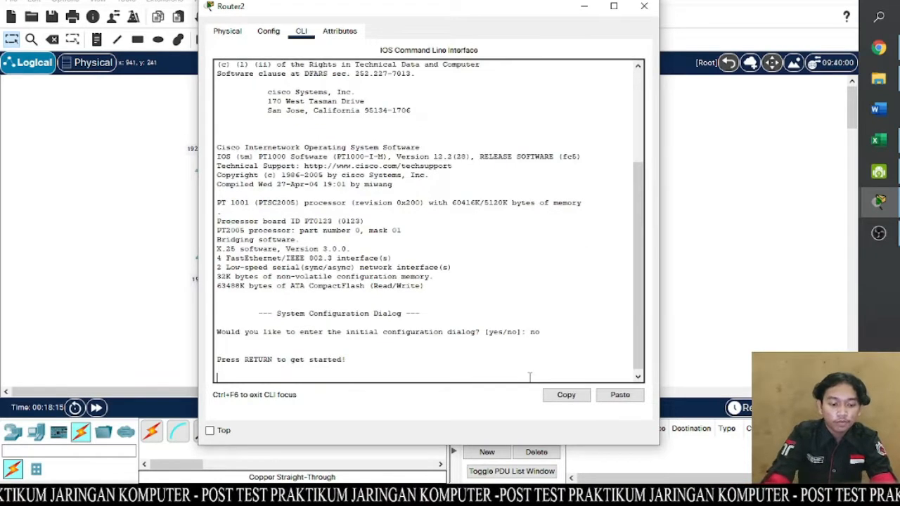
pyautogui.press('Return')
pyautogui.write('en')
pyautogui.press('Return')
pyautogui.write('co')
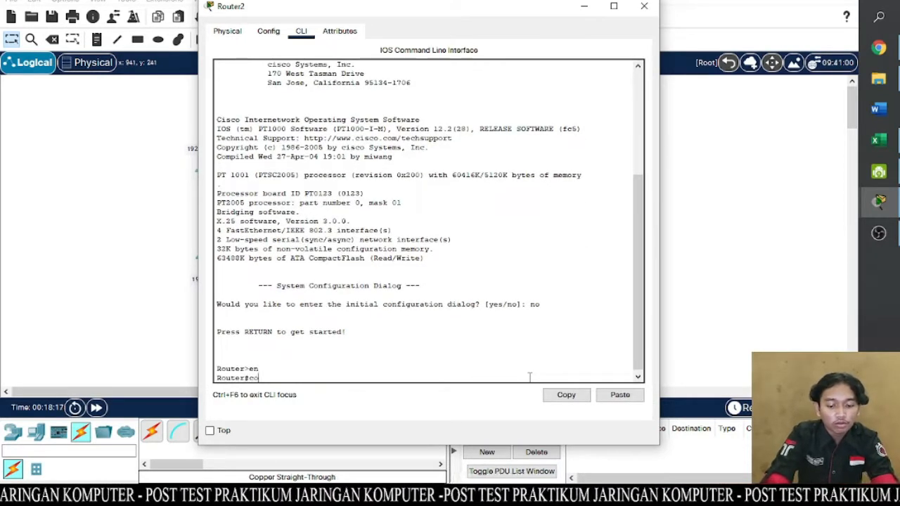
pyautogui.write('nf t')
pyautogui.press('Return')
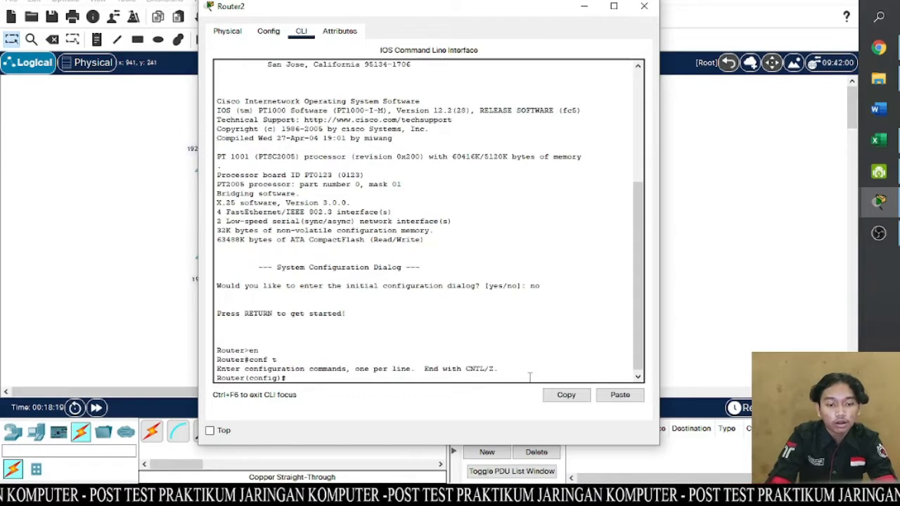
# - Assign Router2's serial interface se2/0 the IP address 192.168.40.1 with subnet mask 255.255.255.0
pyautogui.write('int')
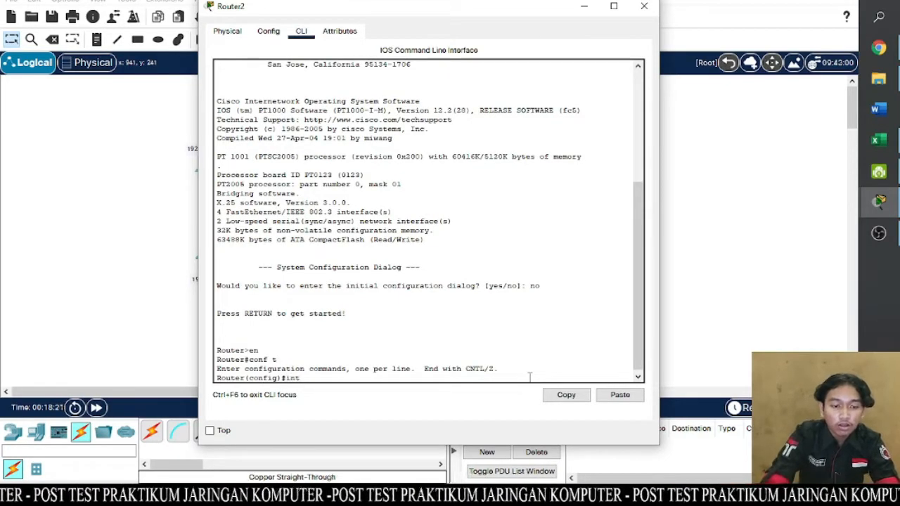
pyautogui.moveTo(499, 12)
pyautogui.mouseDown()
pyautogui.moveTo(560, 319)
pyautogui.moveTo(512, 18)
pyautogui.mouseUp()
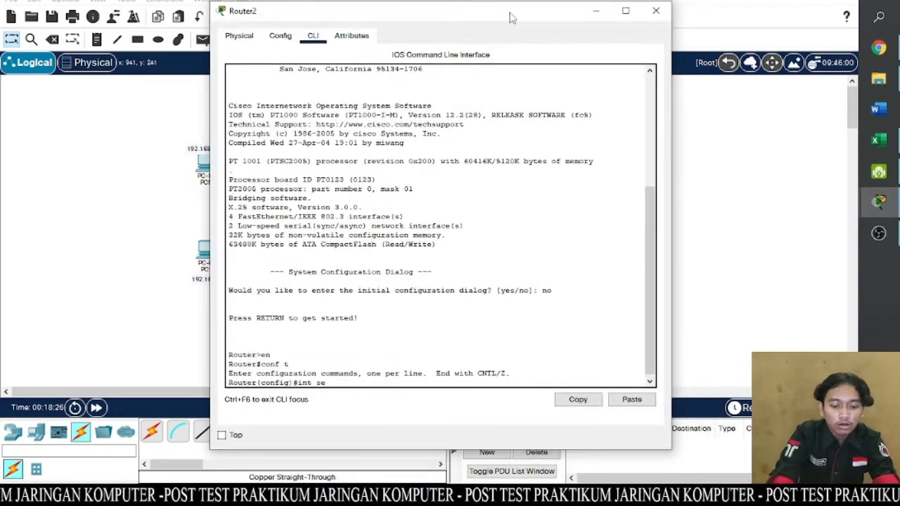
pyautogui.write('0')
pyautogui.press('Return')
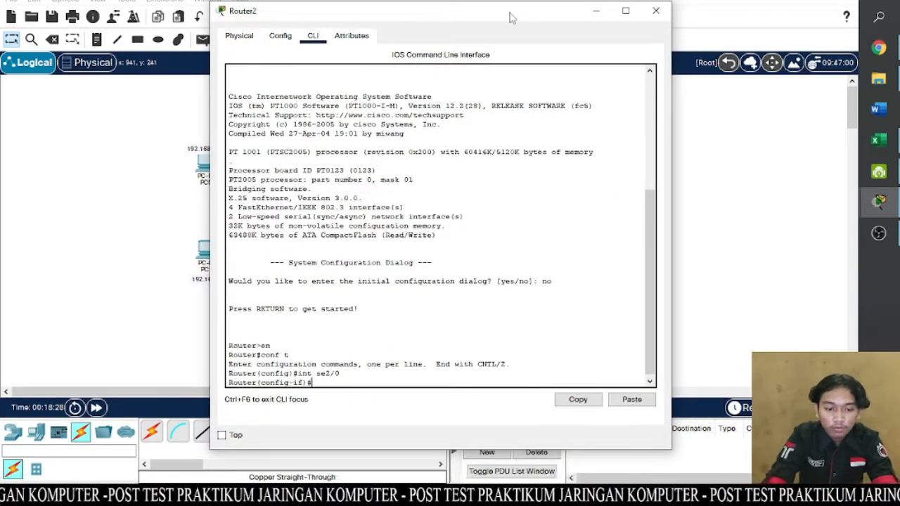
pyautogui.write('ip add 1')
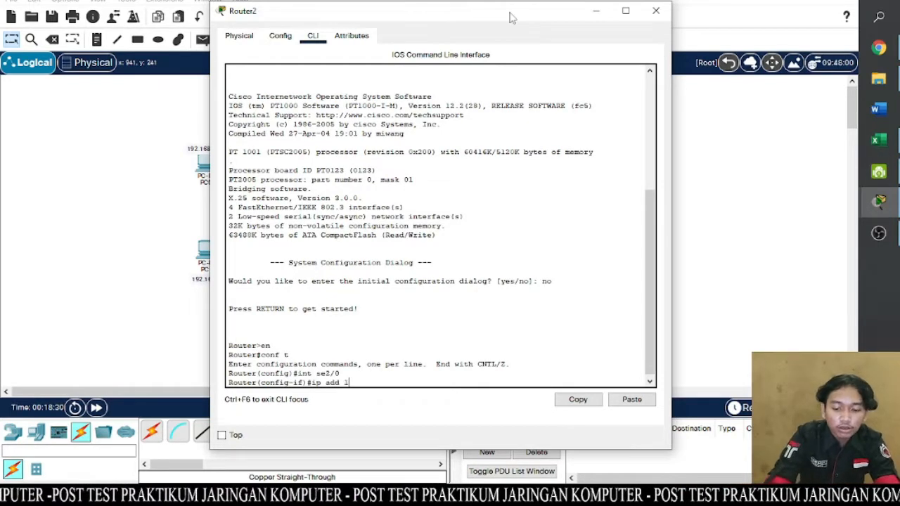
pyautogui.write('92.168')
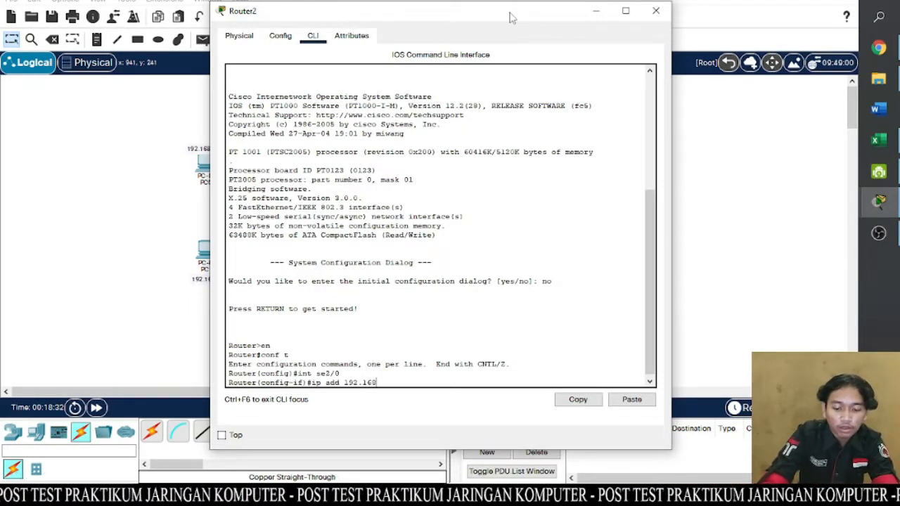
pyautogui.write('.40.1')
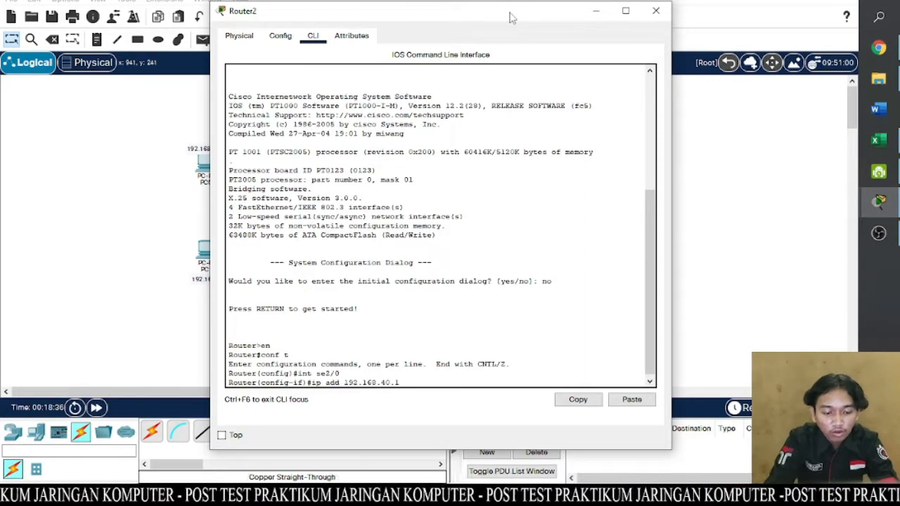
pyautogui.write(' 255.255')
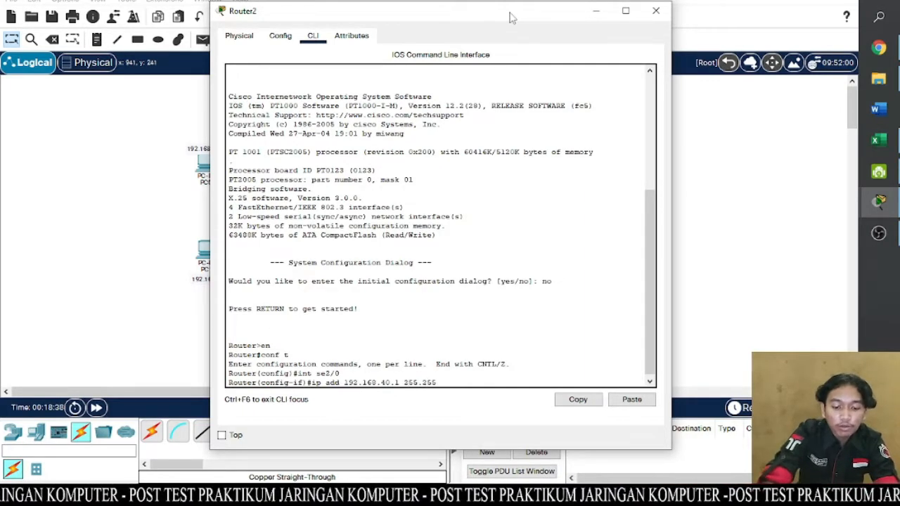
pyautogui.write('.255.0')
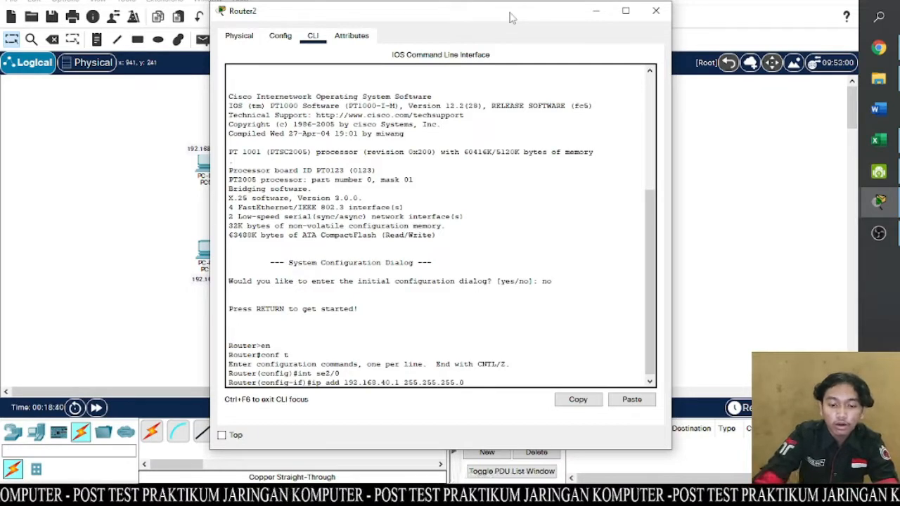
pyautogui.press('Return')
# - Enable Router2's se2/0 interface with the no sh command
pyautogui.write('no sh')
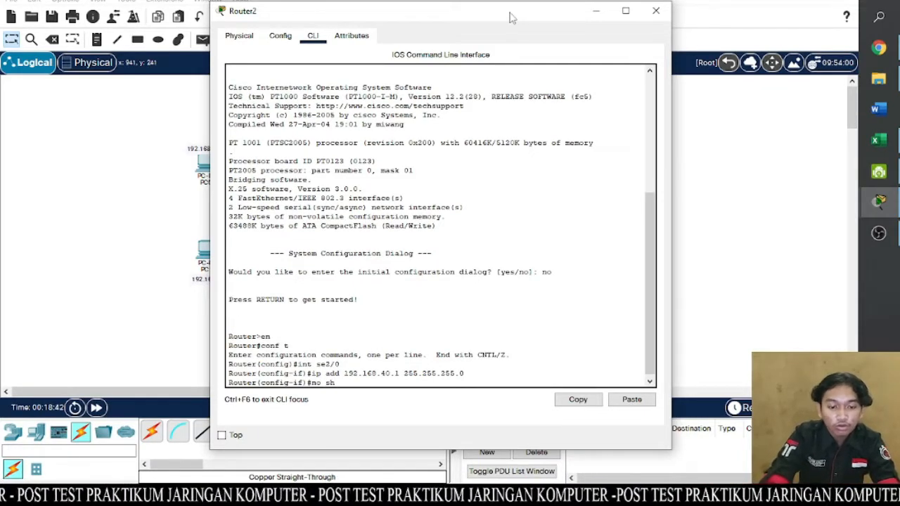
pyautogui.press('Return')
pyautogui.press('Return')
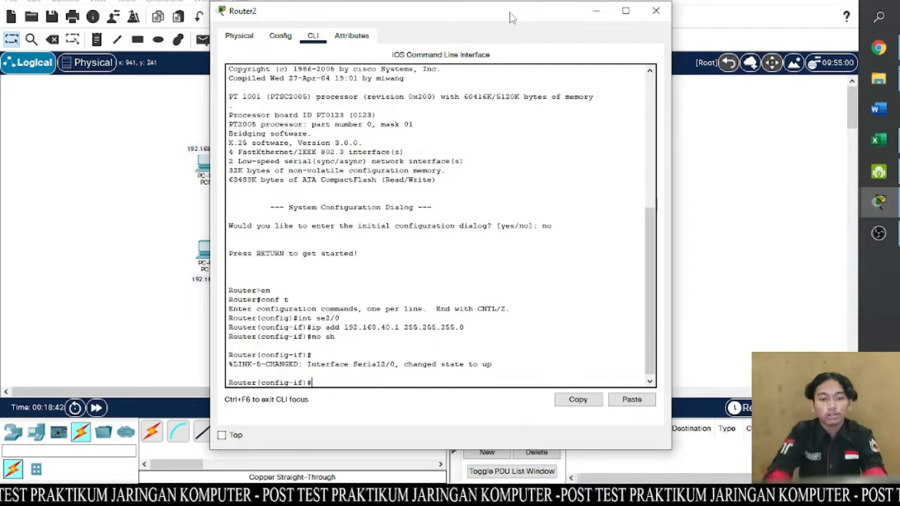
pyautogui.moveTo(512, 17)
pyautogui.mouseDown()
pyautogui.moveTo(462, 61)
pyautogui.moveTo(317, 96)
pyautogui.moveTo(258, 74)
pyautogui.moveTo(287, 49)
pyautogui.moveTo(504, 35)
pyautogui.moveTo(508, 2)
pyautogui.mouseUp()
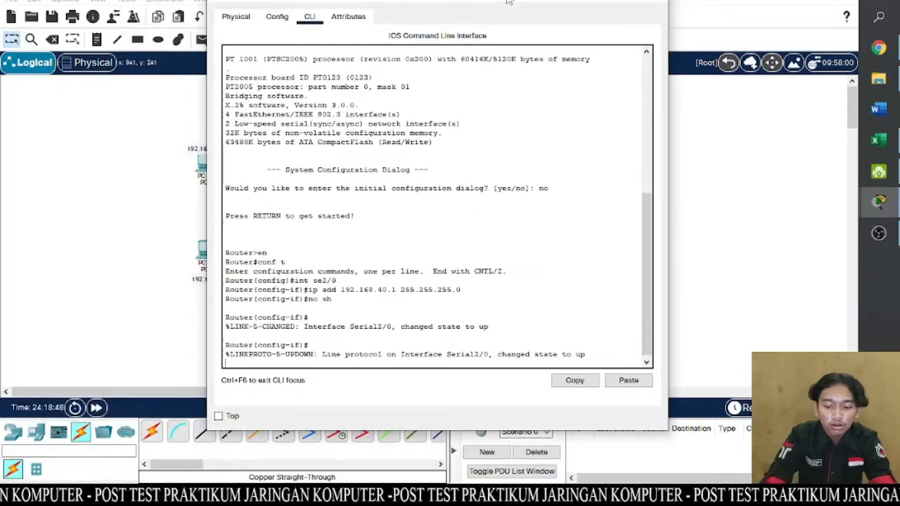
pyautogui.press('Return')
# - Assign Router2's FastEthernet interface fa0/0 the IP address 192.168.2.1 with subnet mask 255.255.255.0
pyautogui.write('int fa')
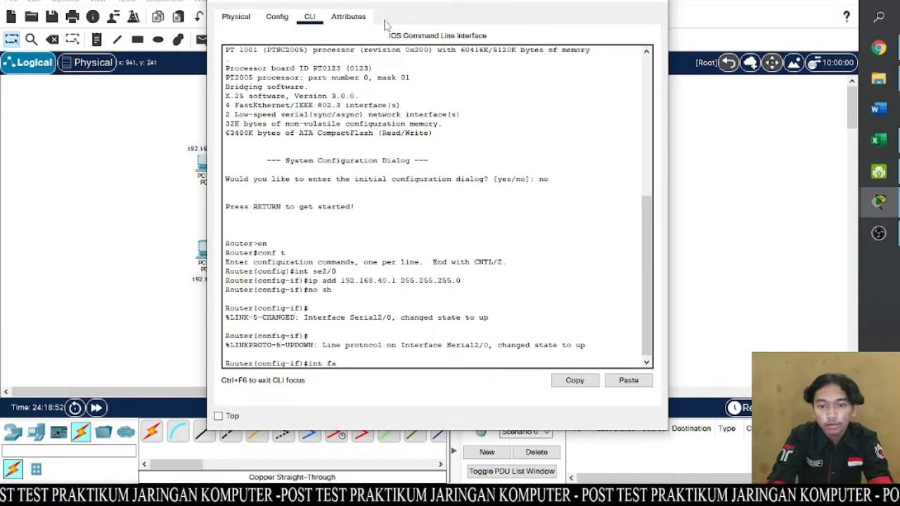
pyautogui.moveTo(446, 3)
pyautogui.mouseDown()
pyautogui.moveTo(239, 33)
pyautogui.moveTo(446, 12)
pyautogui.mouseUp()
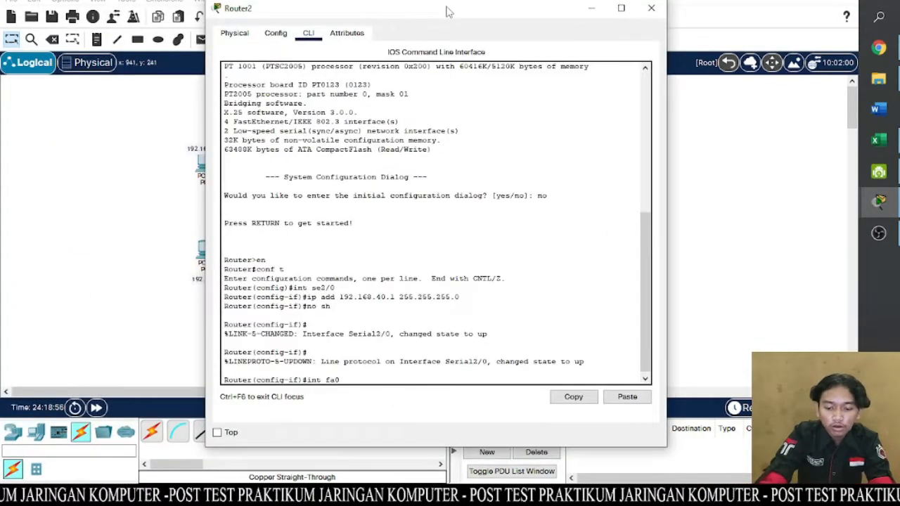
pyautogui.write('0')
pyautogui.press('Return')
pyautogui.write('ip')
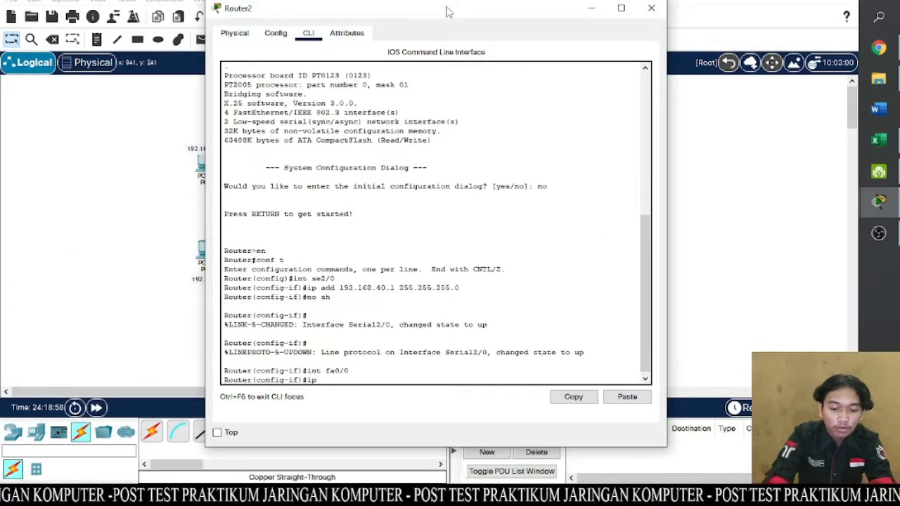
pyautogui.write(' add 192.1')
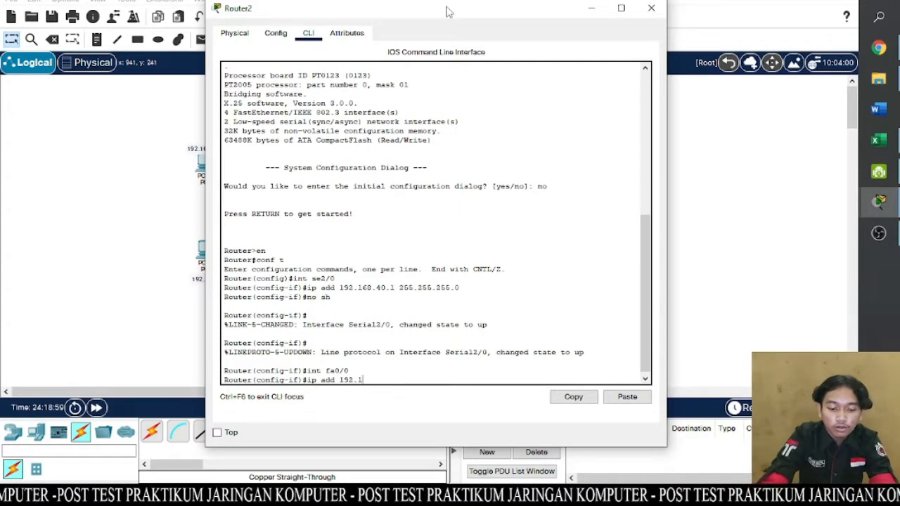
pyautogui.write('68.2')
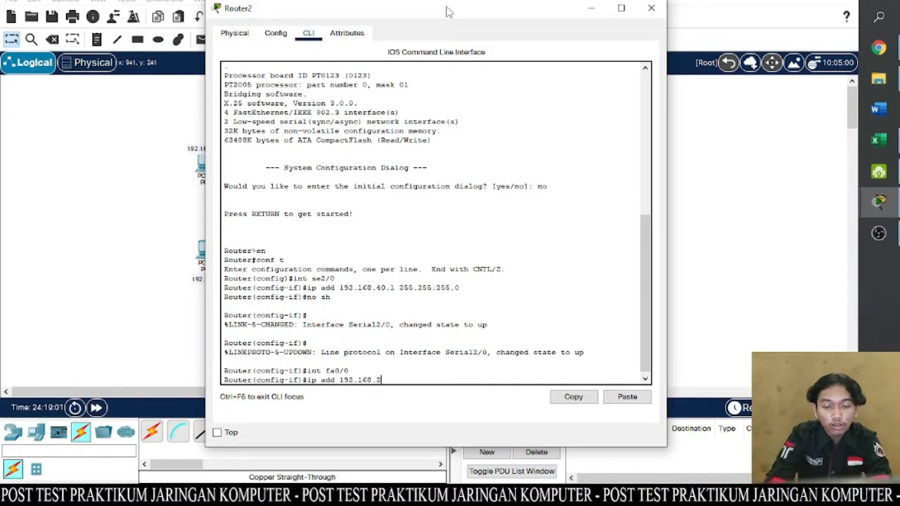
pyautogui.write('.')
pyautogui.write('1 255')
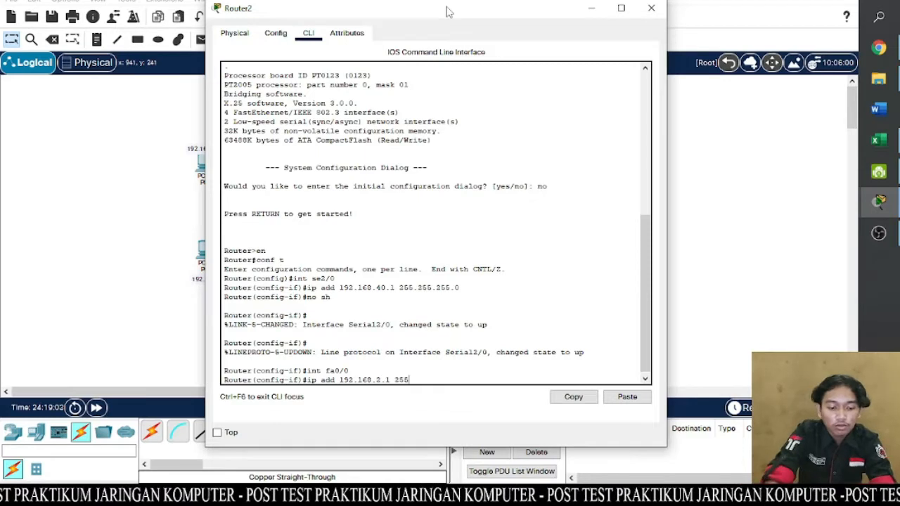
pyautogui.write('.255.255.0')
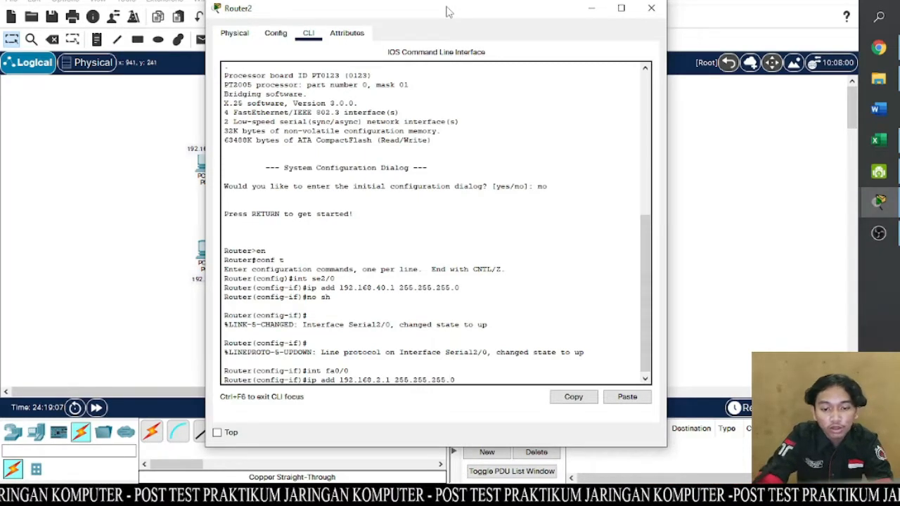
pyautogui.press('Return')
# - Enable Router2's fa0/0 interface with the no sh command and close the router's window
pyautogui.write('no sh')
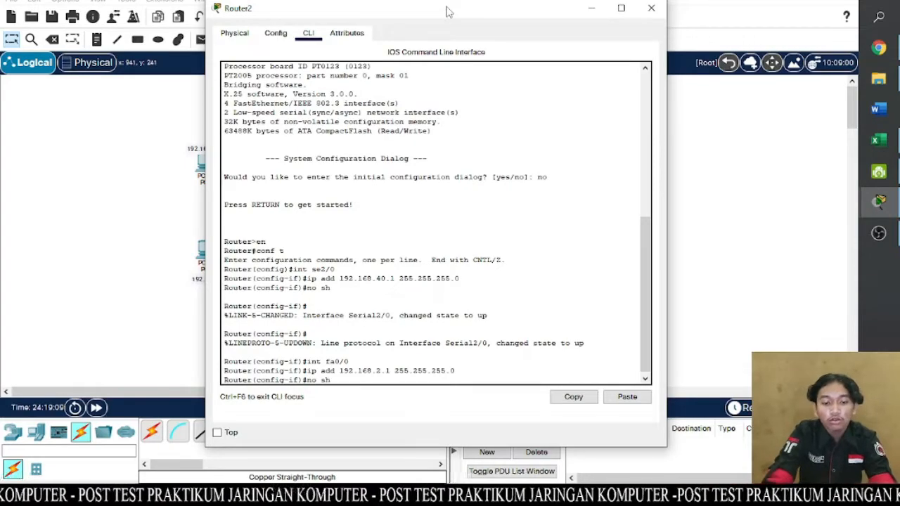
pyautogui.press('Return')
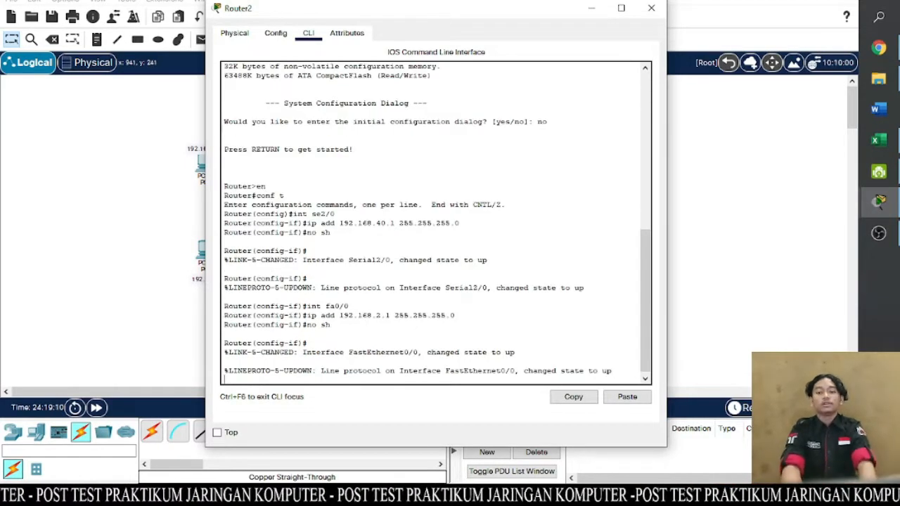
pyautogui.click(635, 8)
pyautogui.click(841, 1)
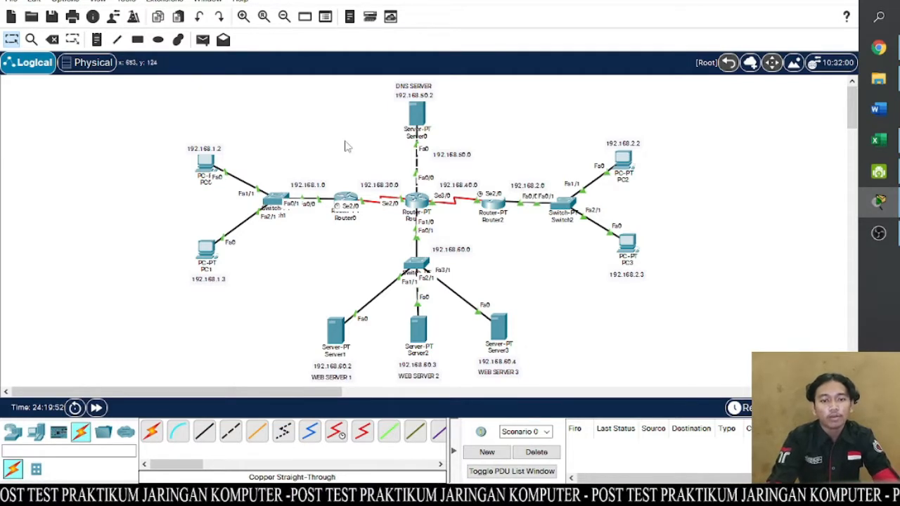
# - Send a simple PDU from PC0 to PC1 to test their connectivity
pyautogui.click(202, 39)
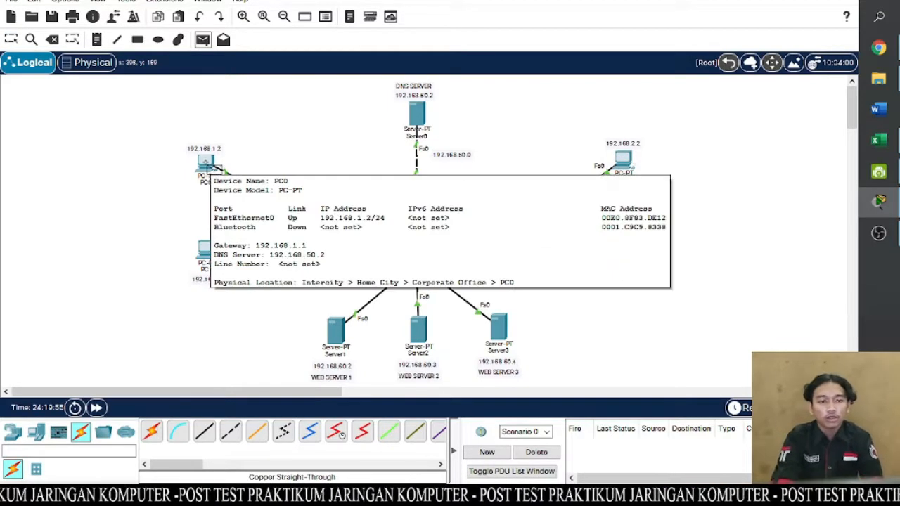
pyautogui.click(214, 170)
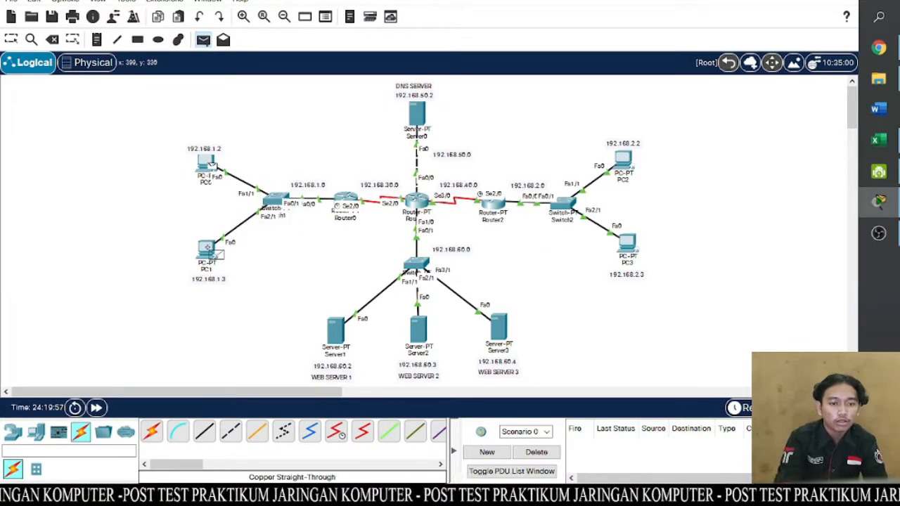
pyautogui.click(216, 253)
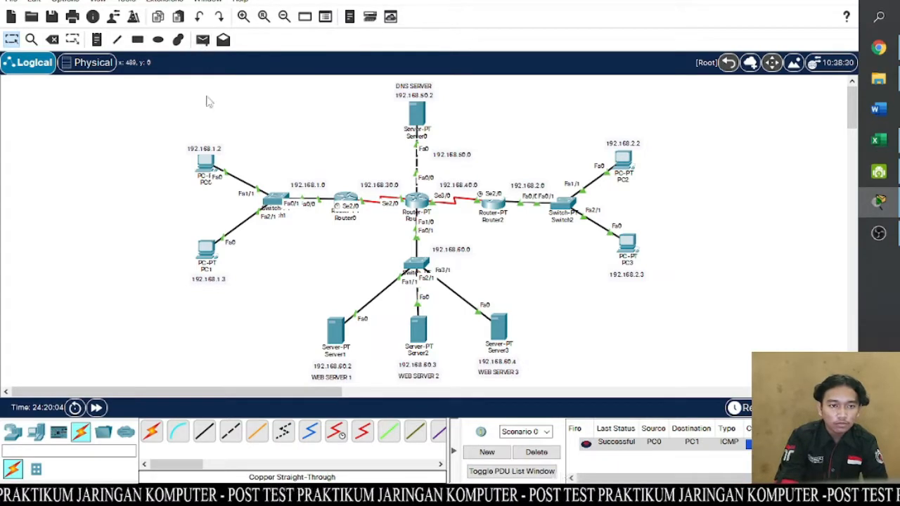
# - Ping 192.168.1.3 from PC0's command prompt and close the PC's window
pyautogui.click(208, 163)
pyautogui.click(495, 71)
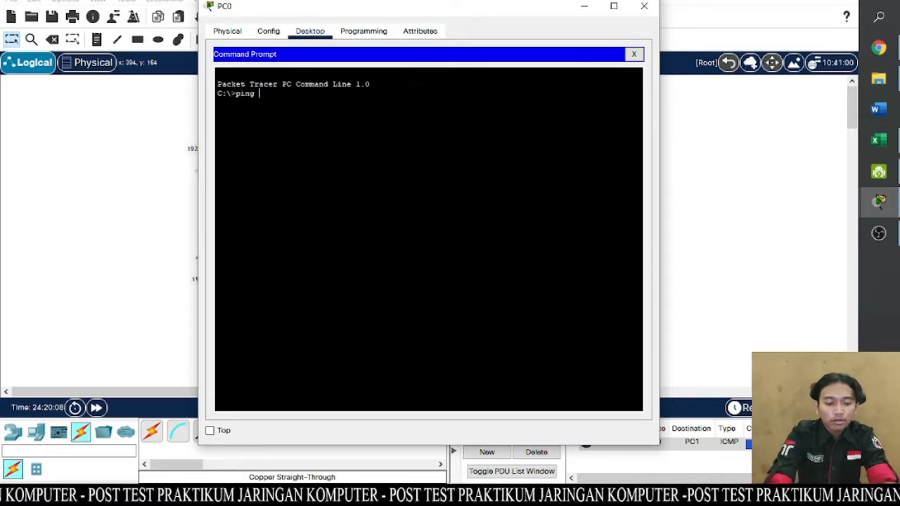
pyautogui.write('ping 192.168.1.3')
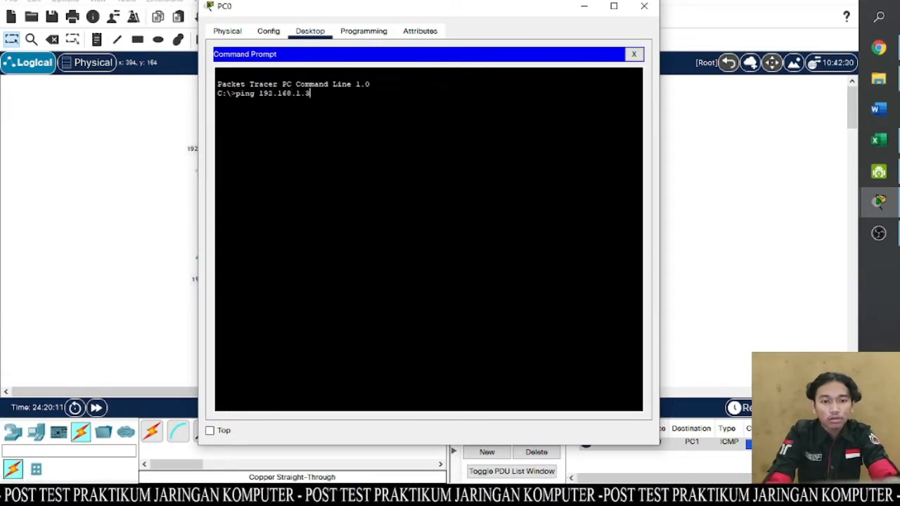
pyautogui.press('Return')
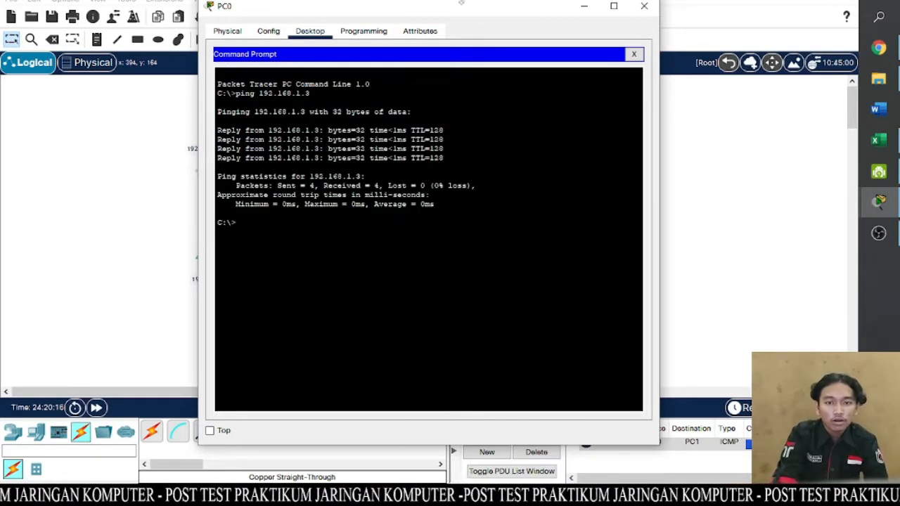
pyautogui.moveTo(460, 4); pyautogui.dragTo(622, 5)
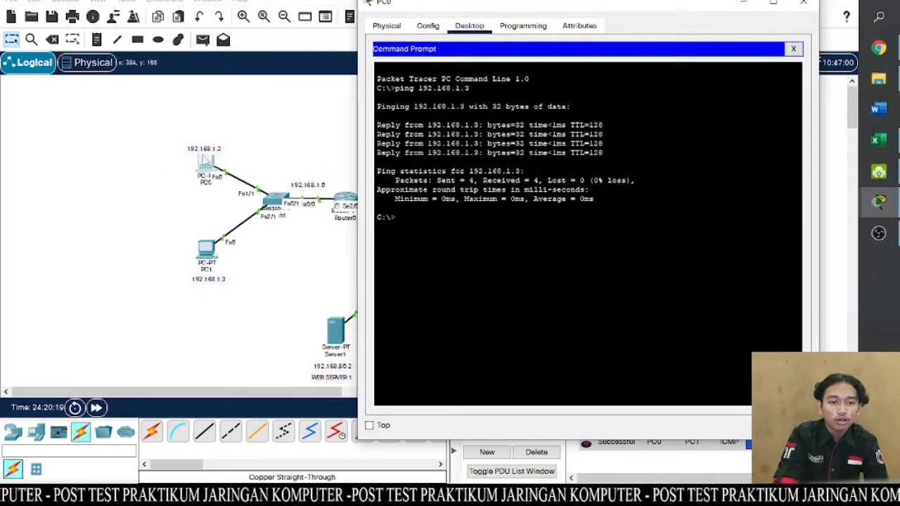
pyautogui.click(803, 3)
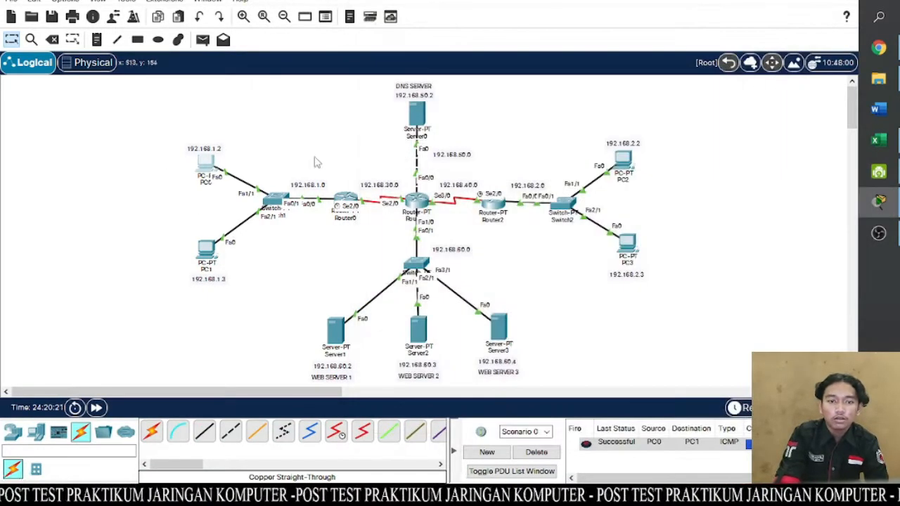
# - Test the path with simple PDUs from PC0 to Router0 and from Router0 to Router1
pyautogui.click(202, 39)
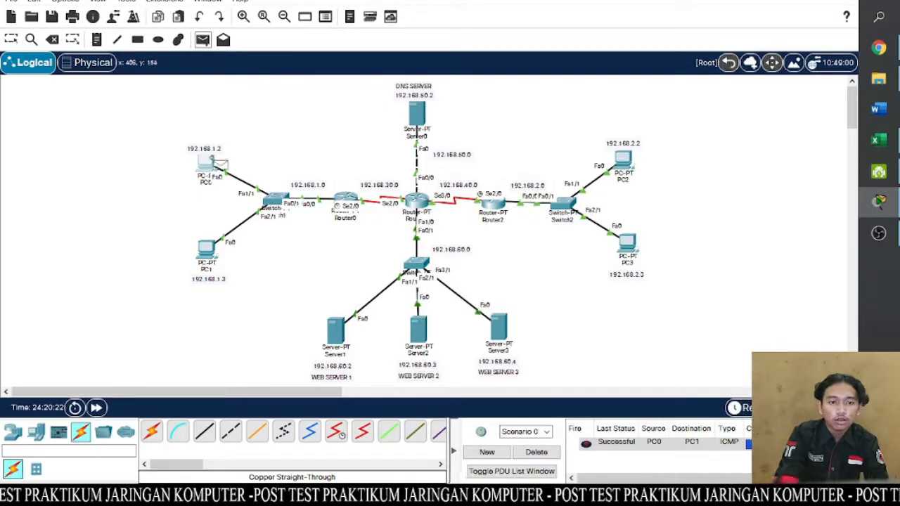
pyautogui.click(214, 163)
pyautogui.click(346, 199)
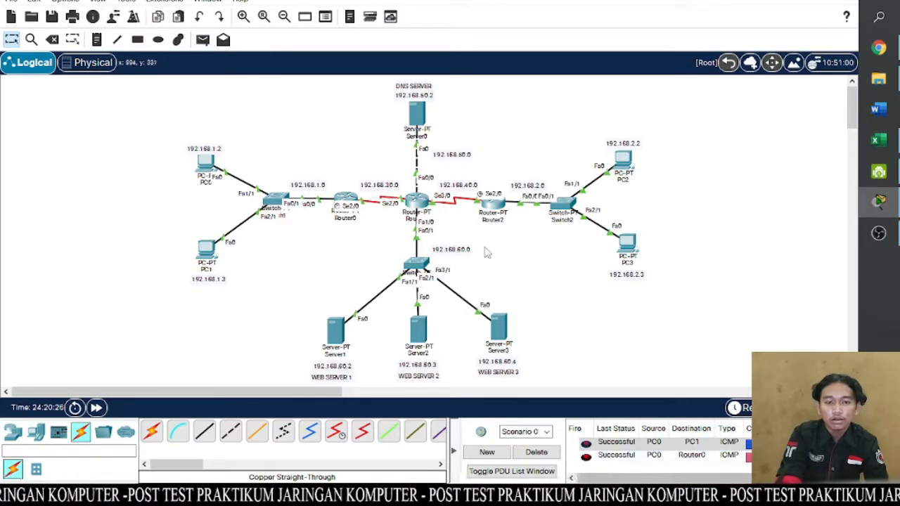
pyautogui.click(202, 39)
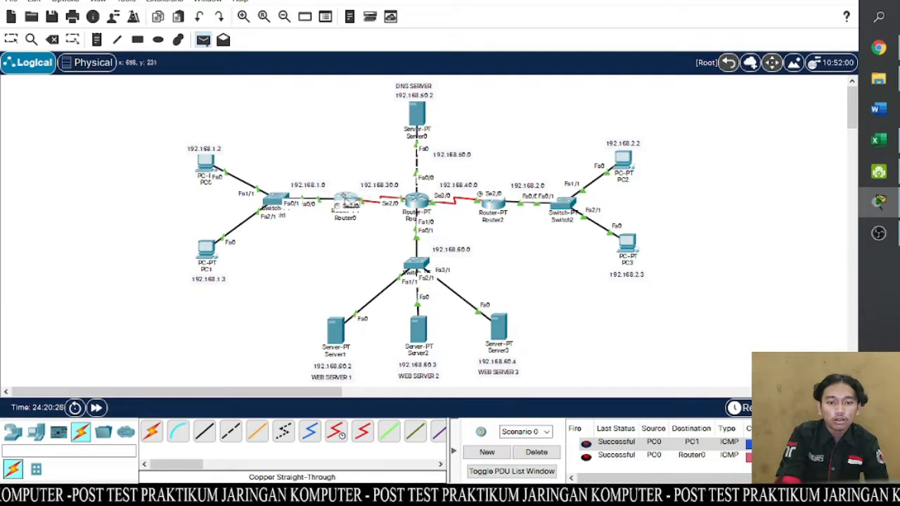
pyautogui.click(344, 199)
pyautogui.click(421, 207)
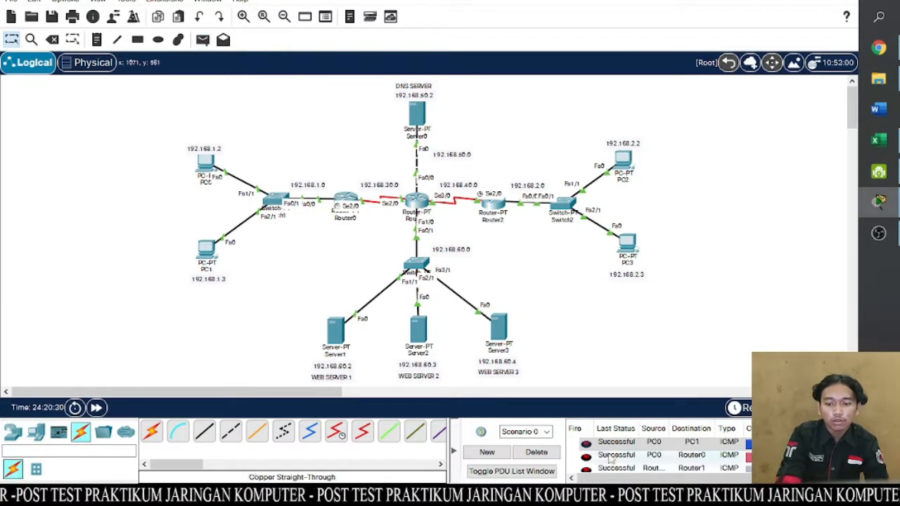
# - Send a simple PDU from Router1 to the DNS server, Server0, to test their connectivity
pyautogui.click(204, 40)
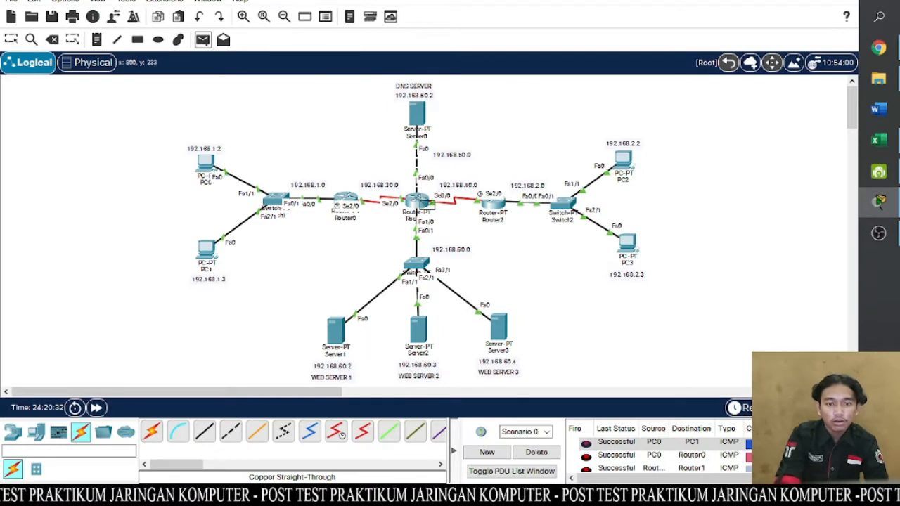
pyautogui.click(421, 203)
pyautogui.click(425, 114)
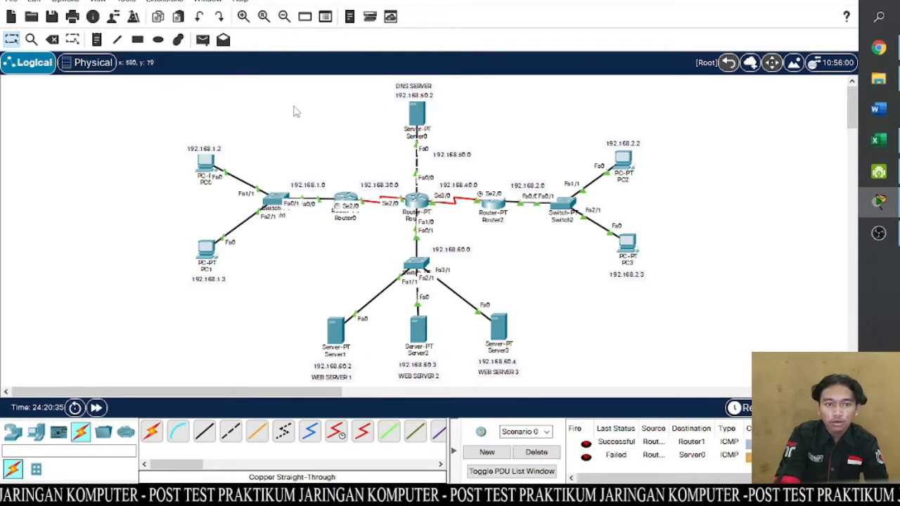
# - Send another simple PDU from Router1 to the DNS server, Server0, to retest their connectivity
pyautogui.click(203, 39)
pyautogui.click(425, 211)
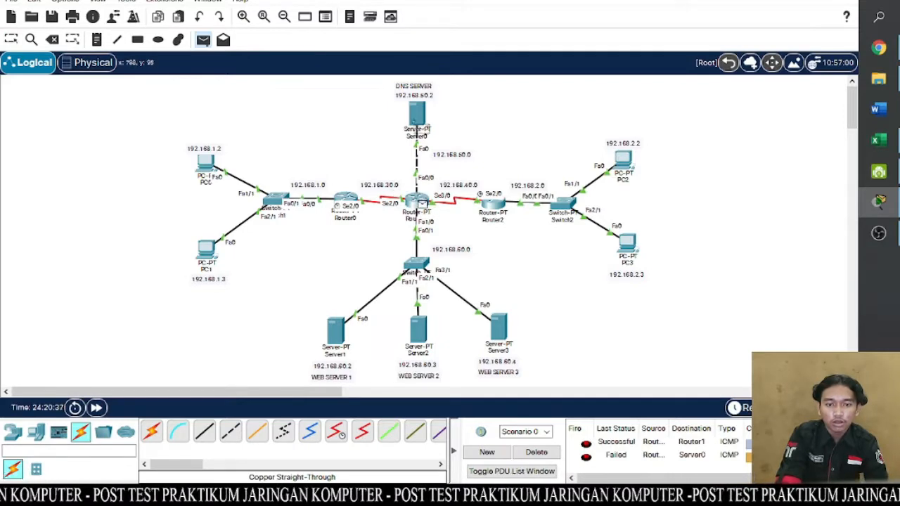
pyautogui.click(427, 125)
pyautogui.scroll(-3, 660, 453)
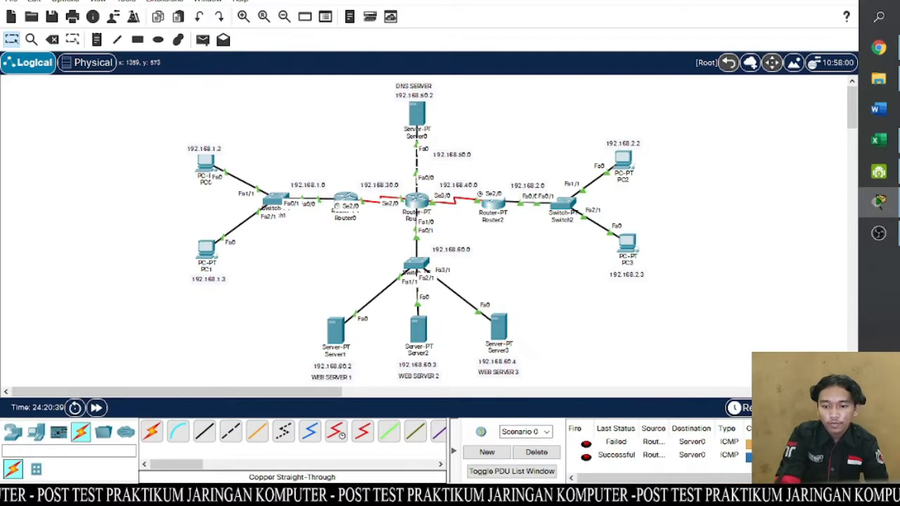
# - Send a simple PDU from PC2 to PC3 to test their connectivity
pyautogui.click(202, 40)
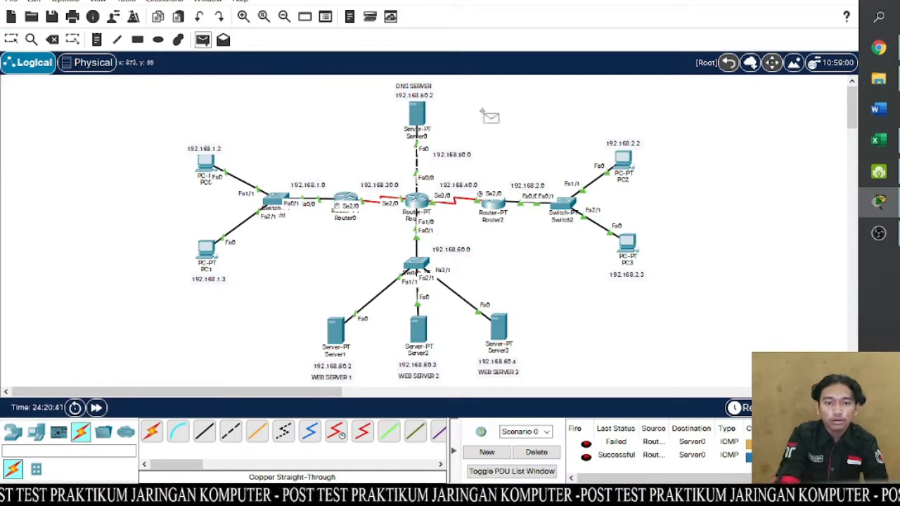
pyautogui.click(623, 160)
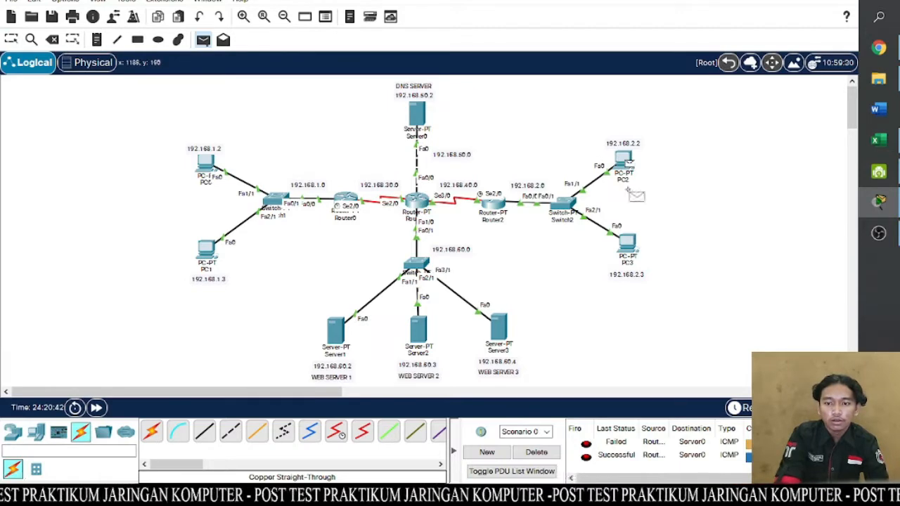
pyautogui.click(627, 242)
pyautogui.scroll(-3, 660, 453)
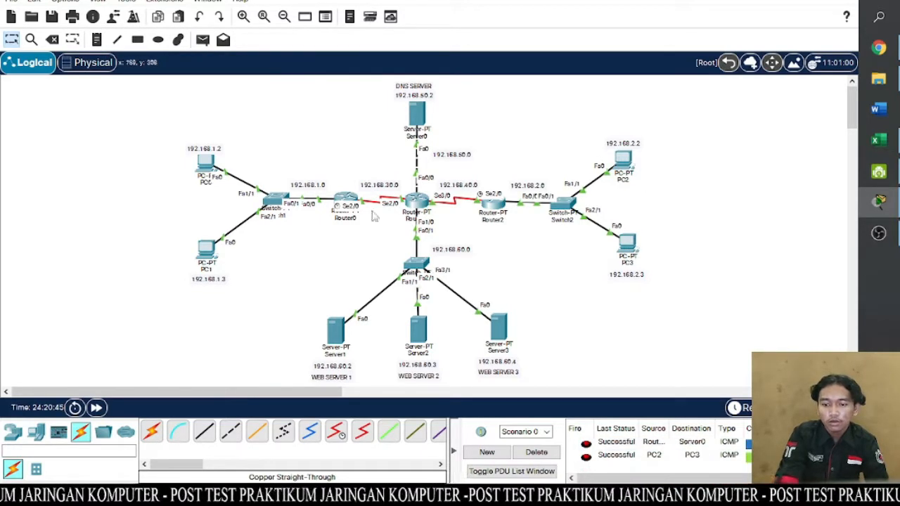
# - Send a simple PDU from Server1 to Server2 to test connectivity between the two web servers
pyautogui.click(203, 40)
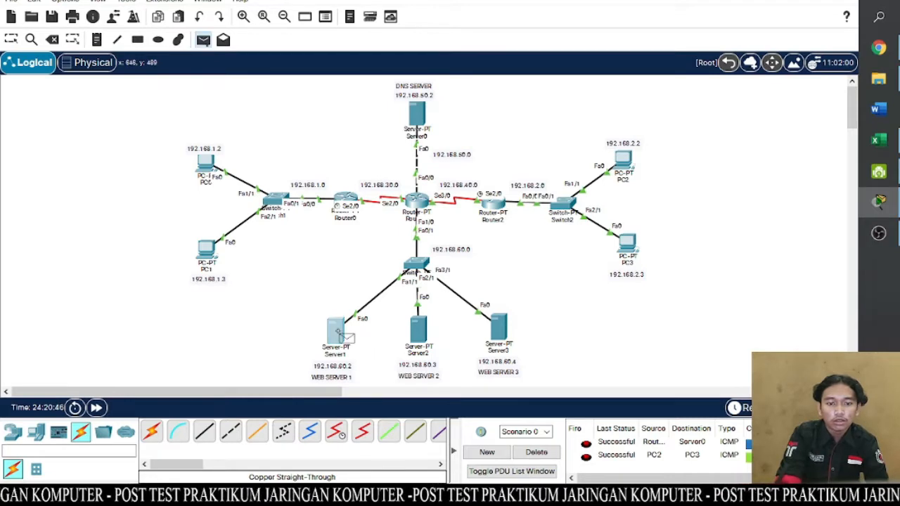
pyautogui.click(336, 330)
pyautogui.click(419, 341)
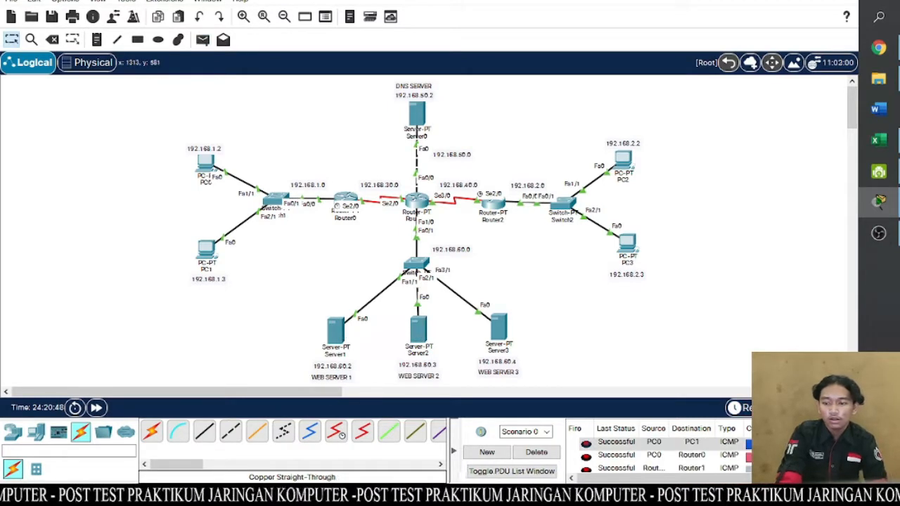
pyautogui.scroll(-1, 660, 450)
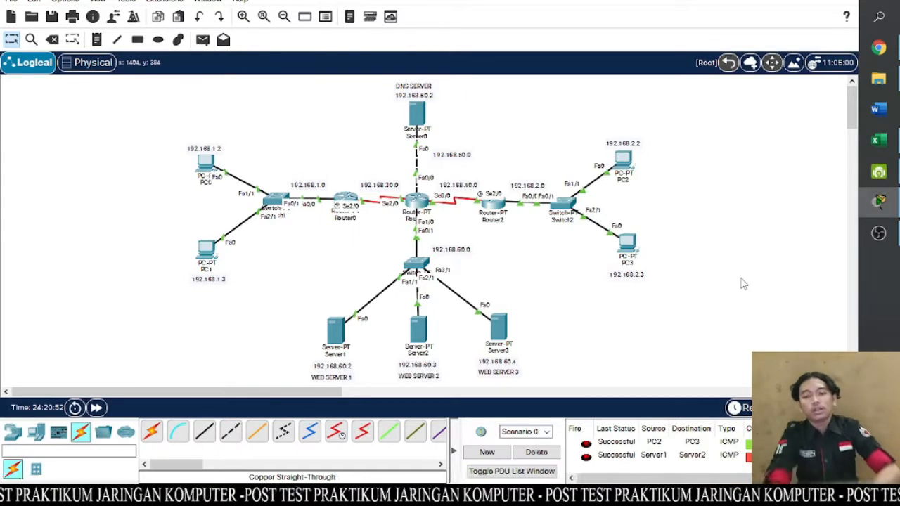
# - Test connectivity between the two PC networks by sending a simple PDU from PC0 to PC2 three times
pyautogui.click(206, 40)
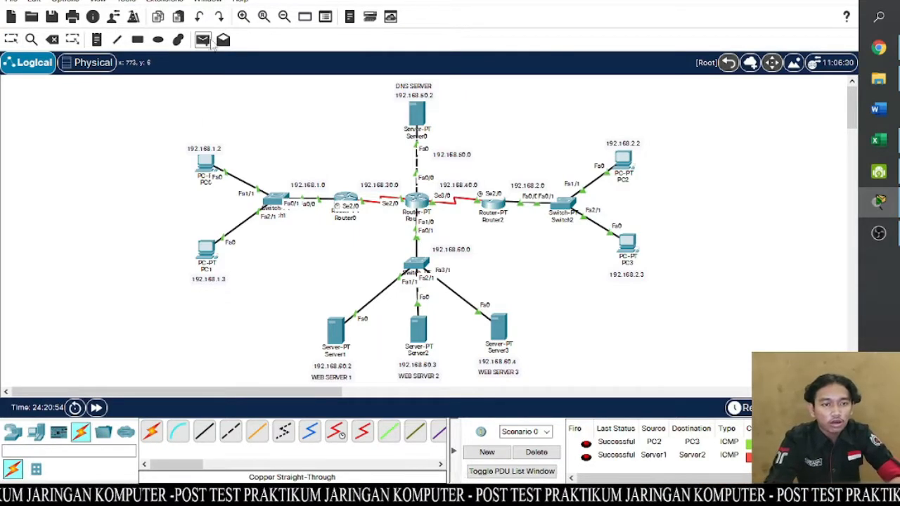
pyautogui.click(214, 164)
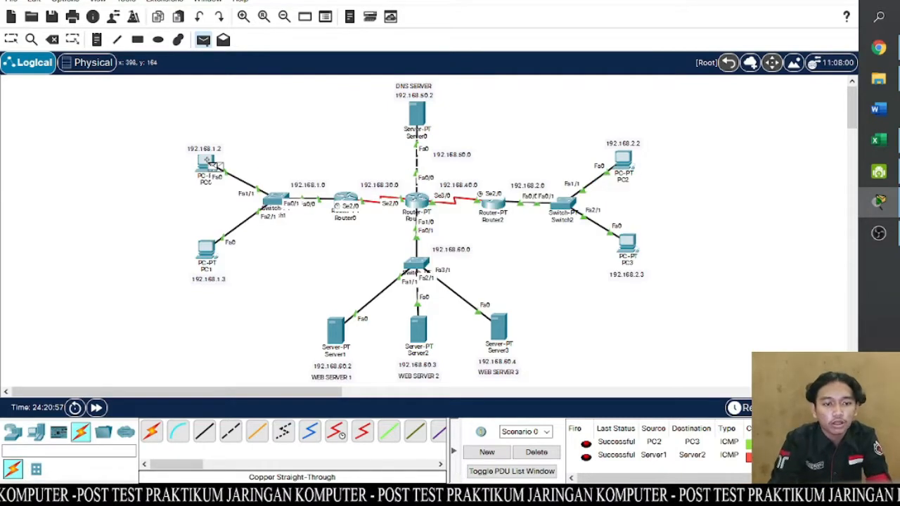
pyautogui.click(634, 165)
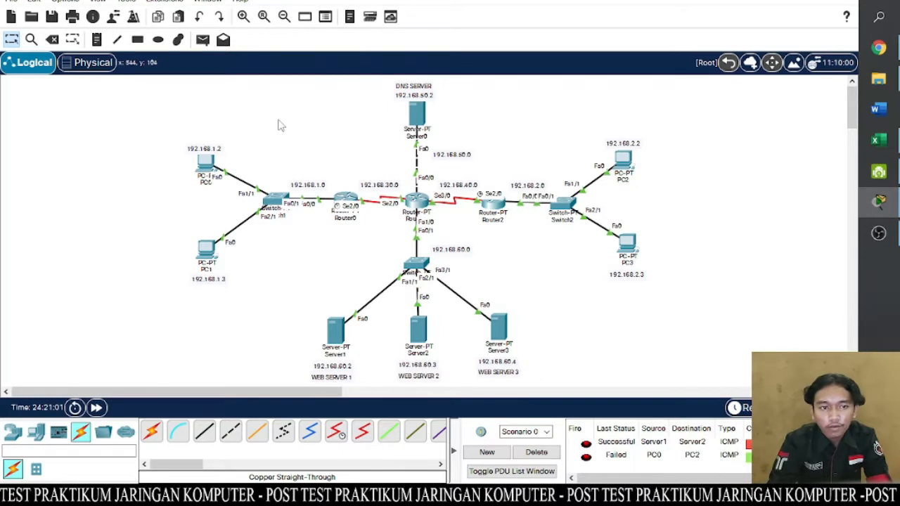
pyautogui.click(203, 40)
pyautogui.click(212, 163)
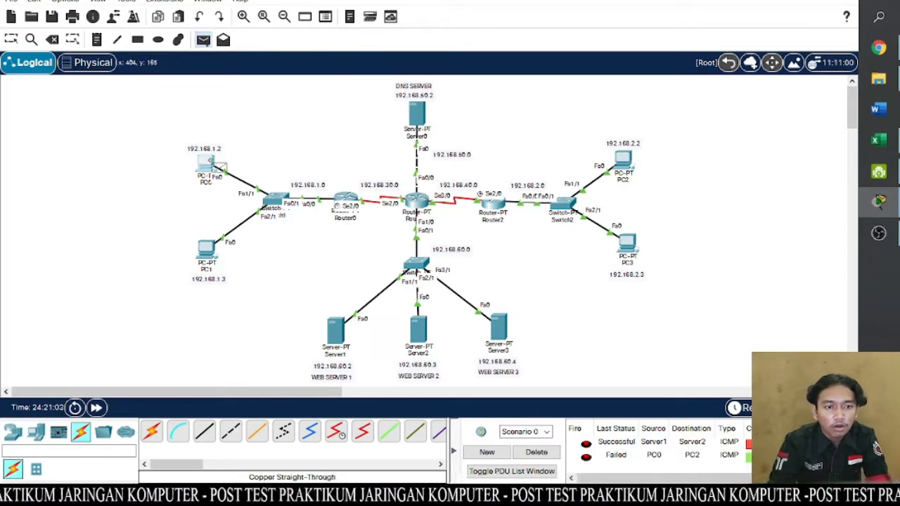
pyautogui.click(635, 165)
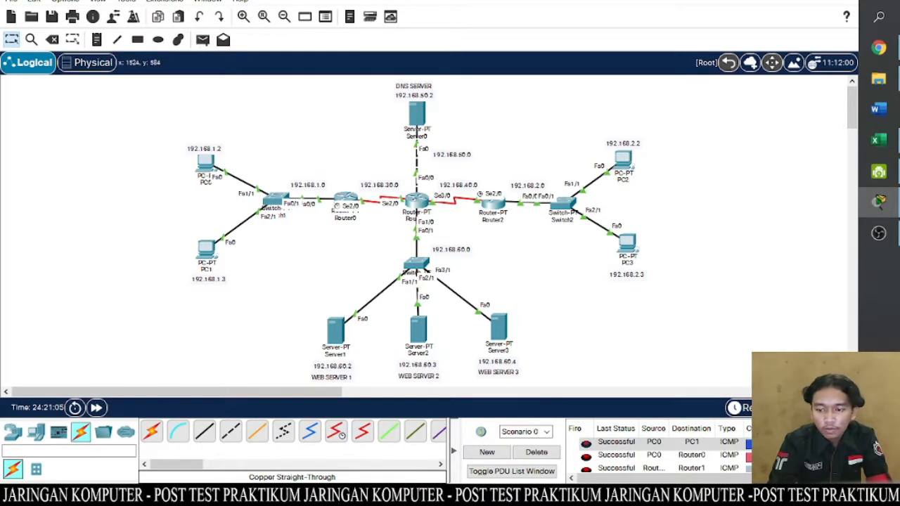
pyautogui.click(202, 40)
pyautogui.click(208, 163)
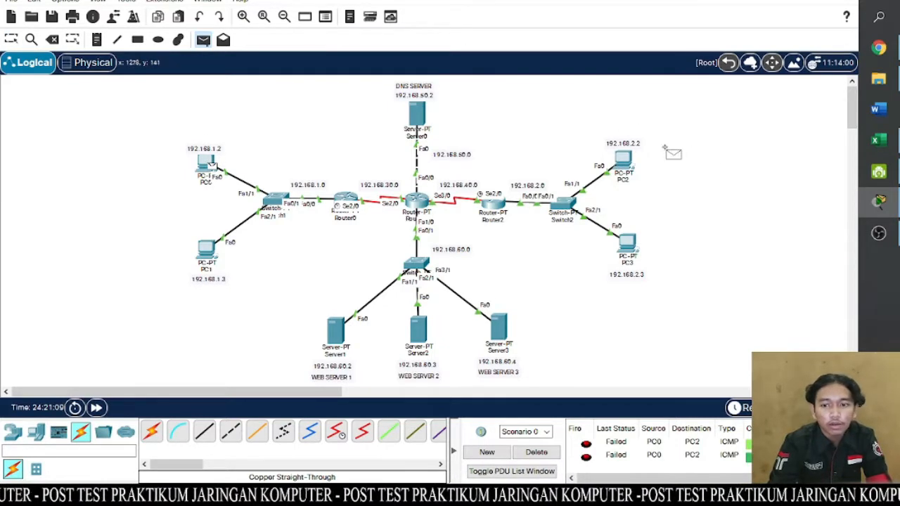
pyautogui.click(625, 161)
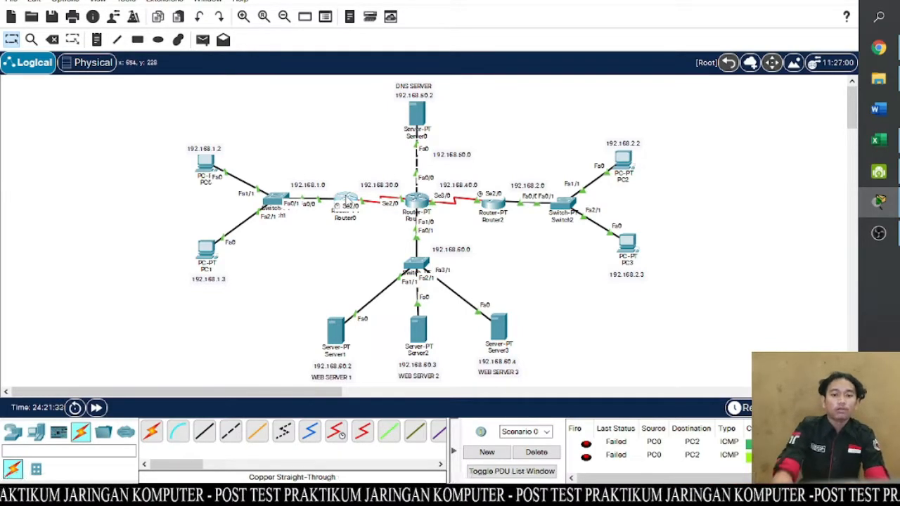
# - On Router0's command line, leave interface configuration and start OSPF routing with process ID 1
pyautogui.click(346, 200)
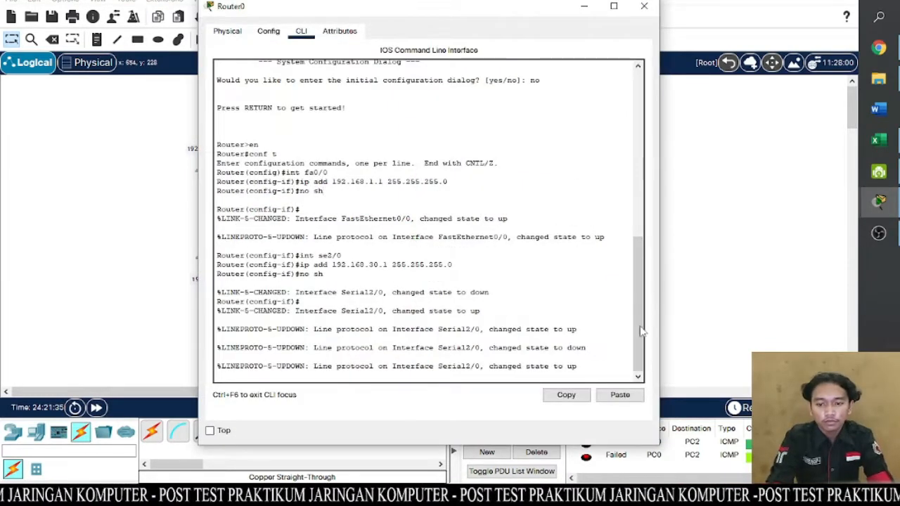
pyautogui.press('Return')
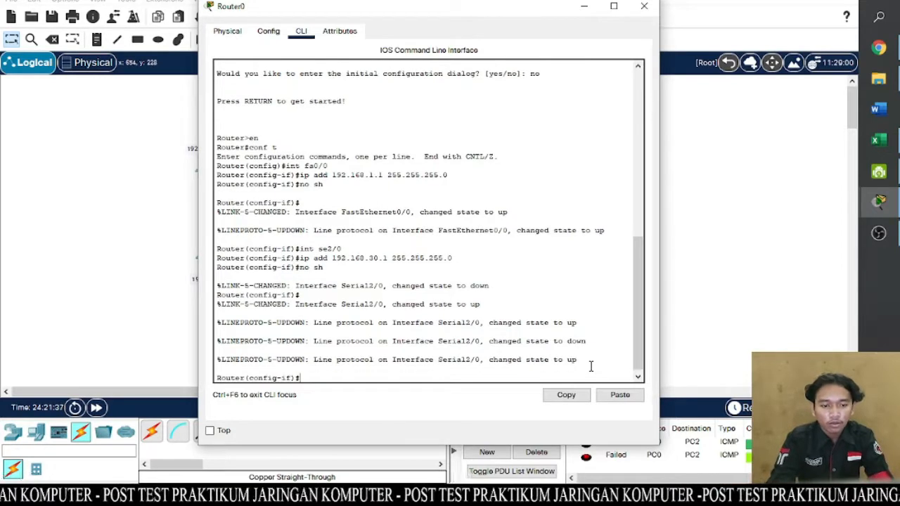
pyautogui.write('exit')
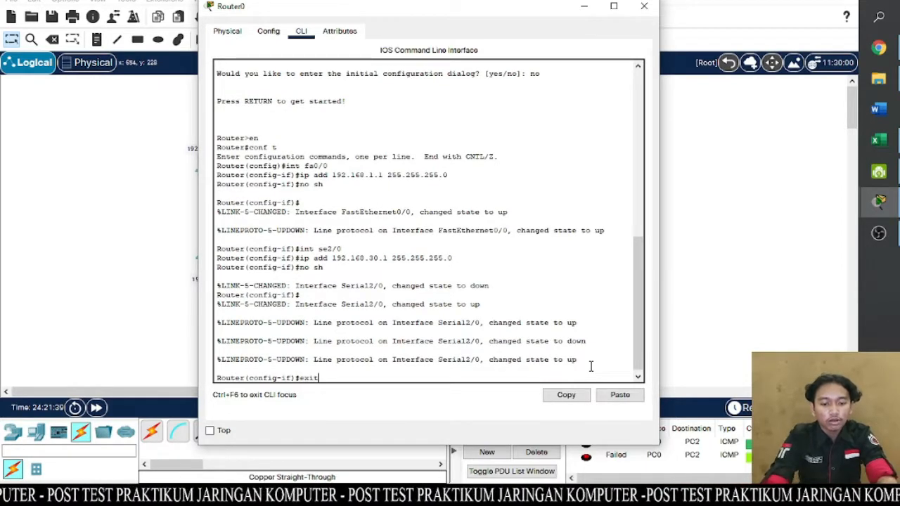
pyautogui.press('Return')
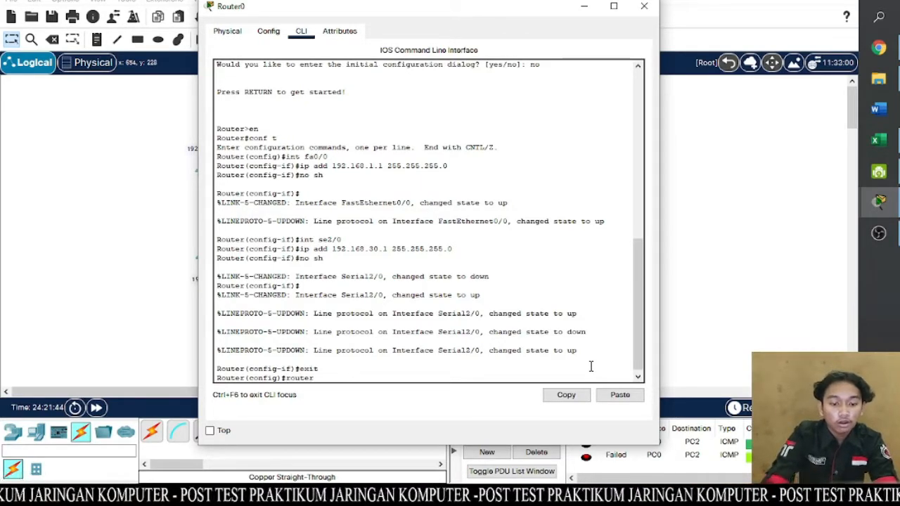
pyautogui.write('router osp')
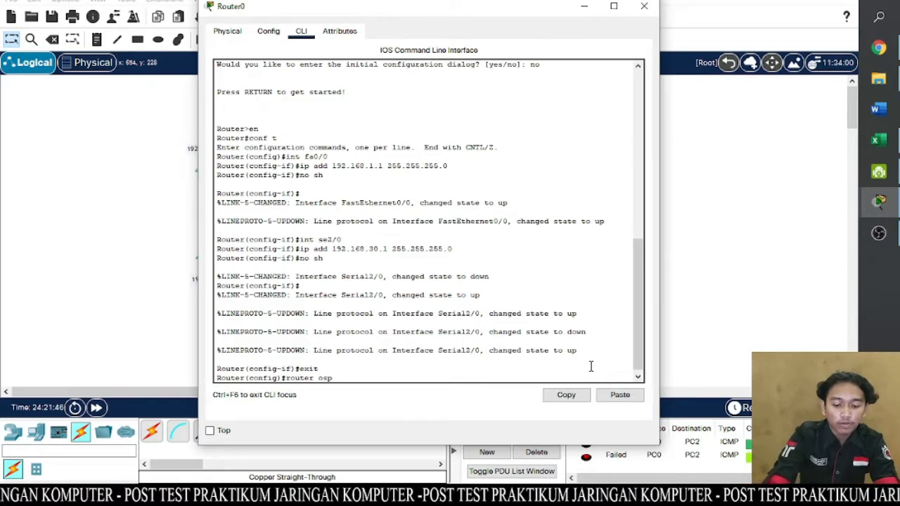
pyautogui.write('f 1')
pyautogui.press('Return')
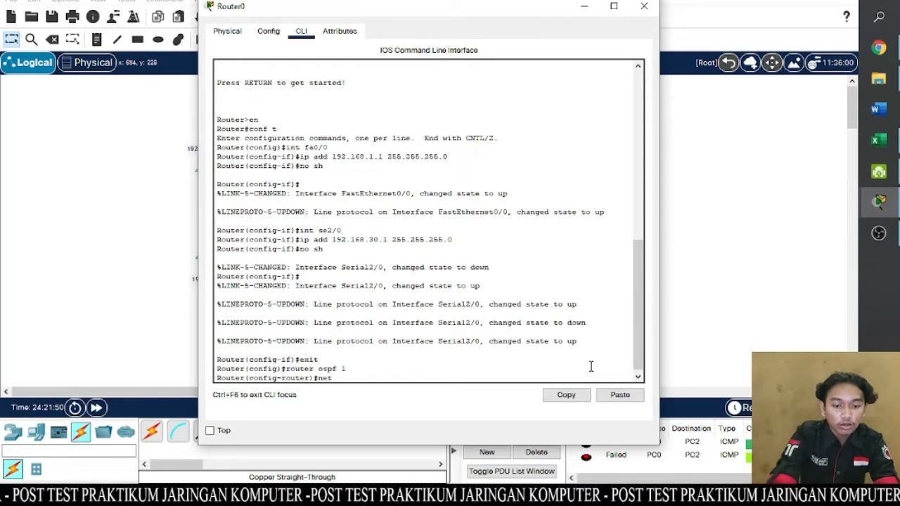
# - Add network 192.168.1.0 with wildcard mask 0.0.0.255 to area 0 of Router0's OSPF process
pyautogui.moveTo(486, 9); pyautogui.dragTo(671, 17)
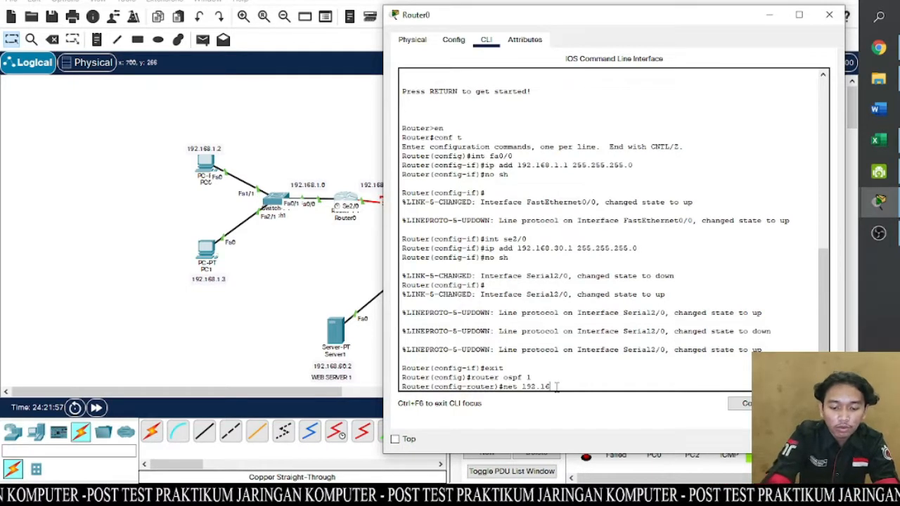
pyautogui.write('8.1.0 0.0.0.255 area 0')
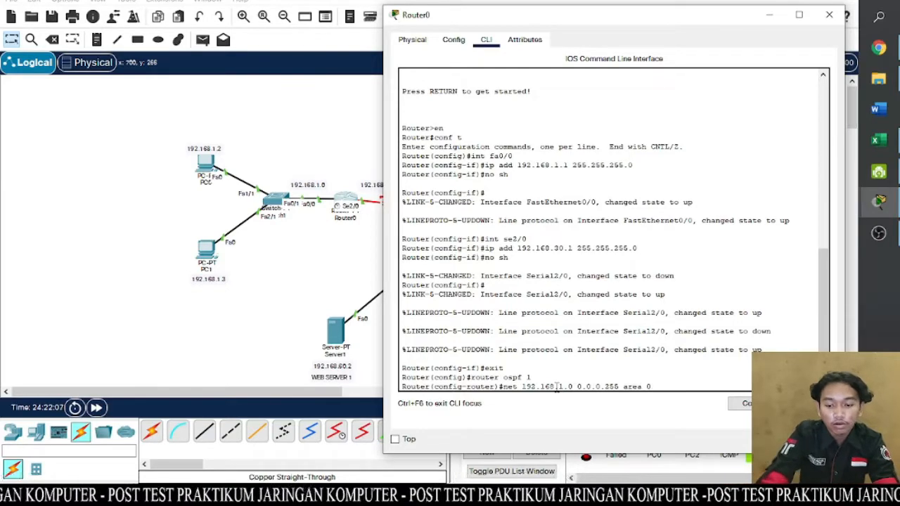
pyautogui.press('Return')
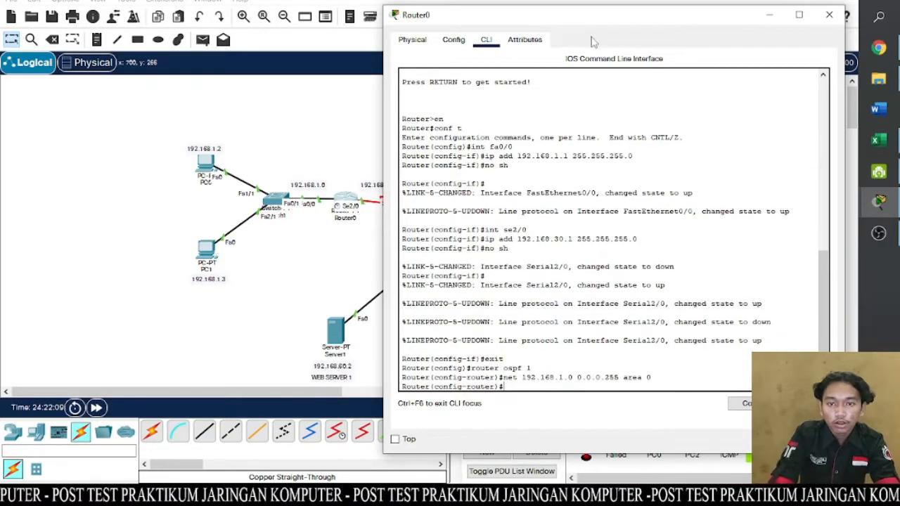
# - Add network 192.168.30.0 with wildcard mask 0.0.0.255 to OSPF area 0 on Router0 and close the router's window
pyautogui.moveTo(589, 17); pyautogui.dragTo(460, 40)
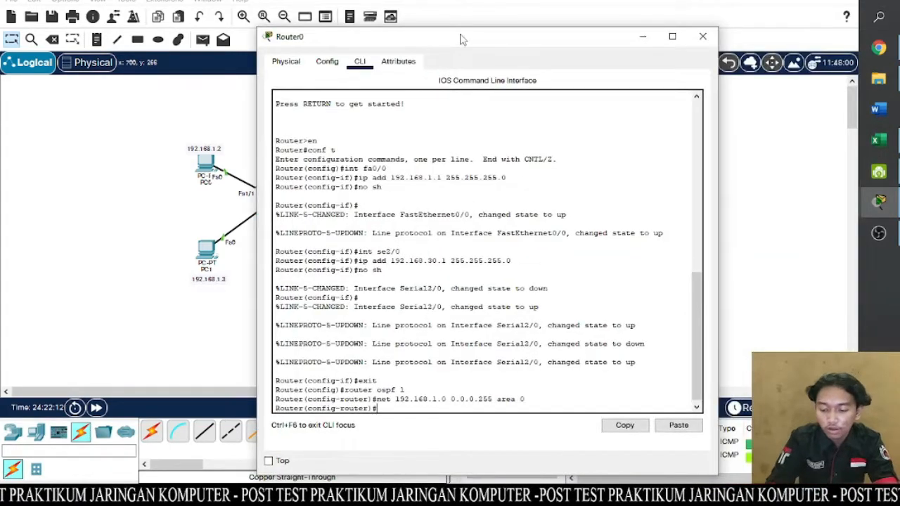
pyautogui.press('Up')
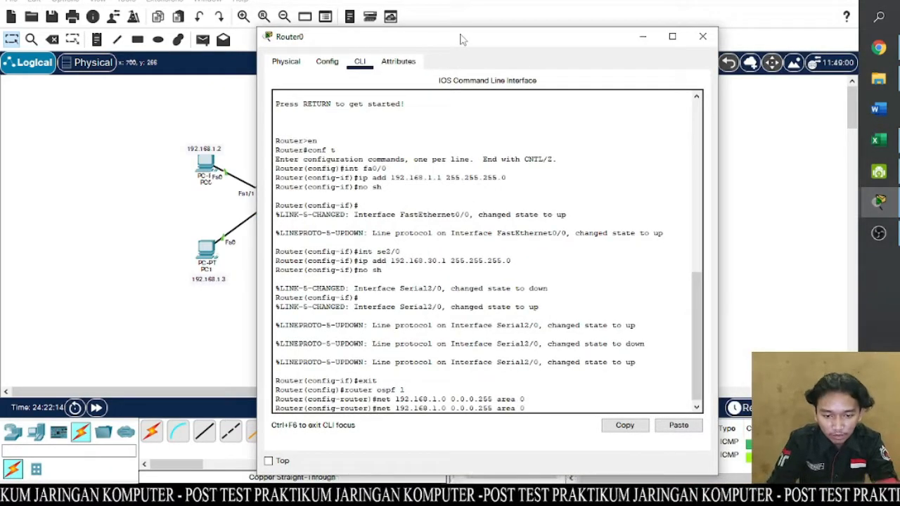
pyautogui.press('BackSpace')
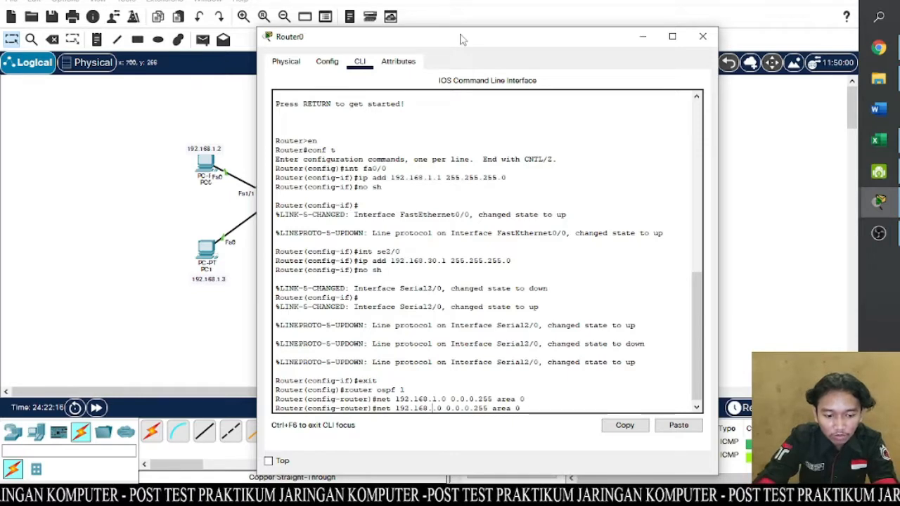
pyautogui.write('30')
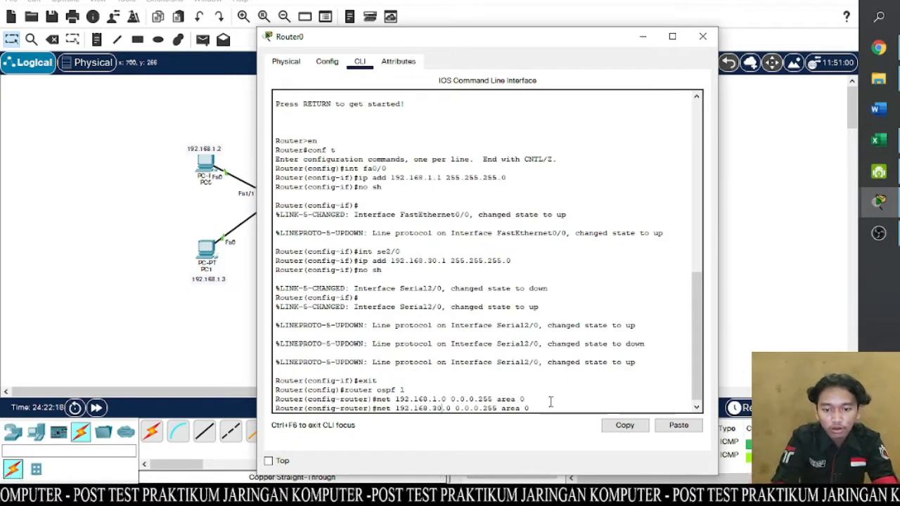
pyautogui.press('Return')
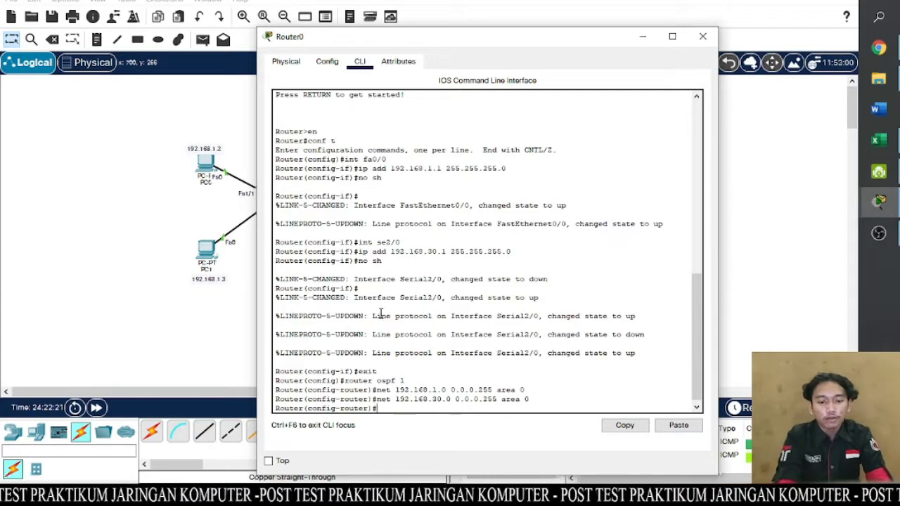
pyautogui.moveTo(424, 45); pyautogui.dragTo(377, 57)
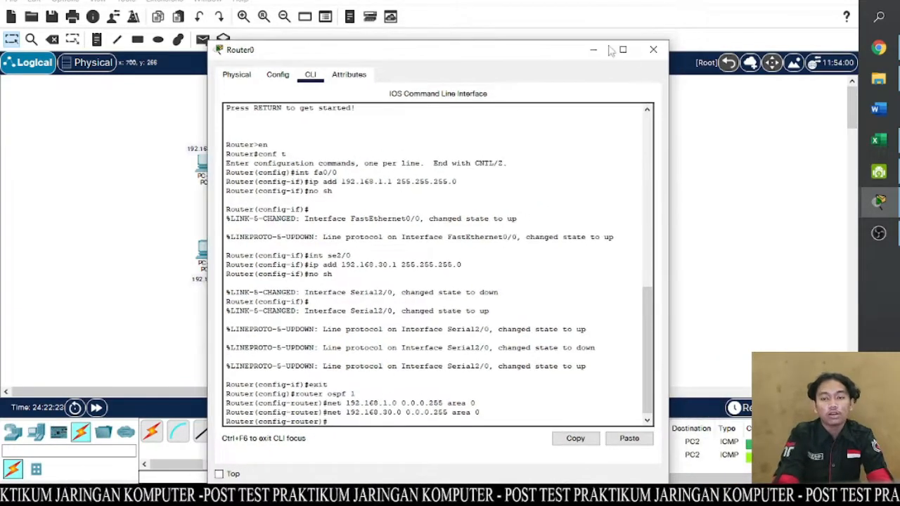
pyautogui.click(654, 55)
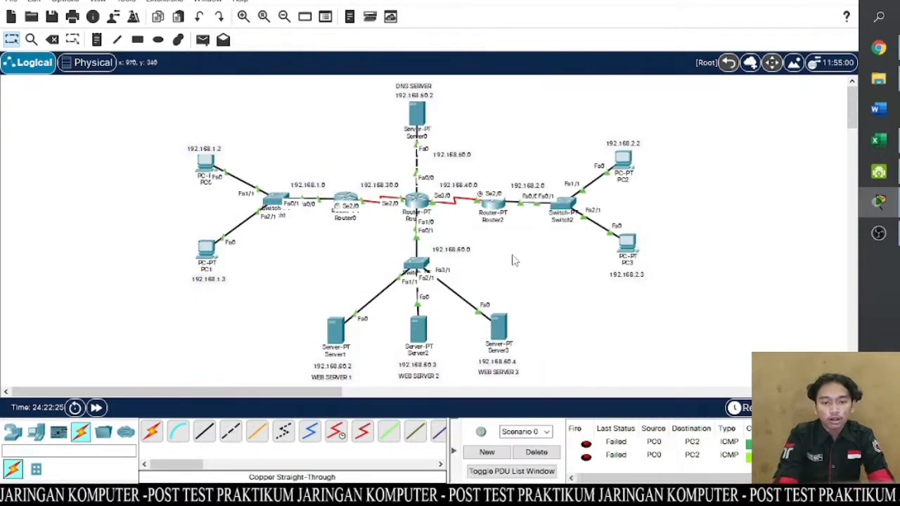
# - On Router1's command line, leave interface configuration and start OSPF routing with process ID 1
pyautogui.click(422, 200)
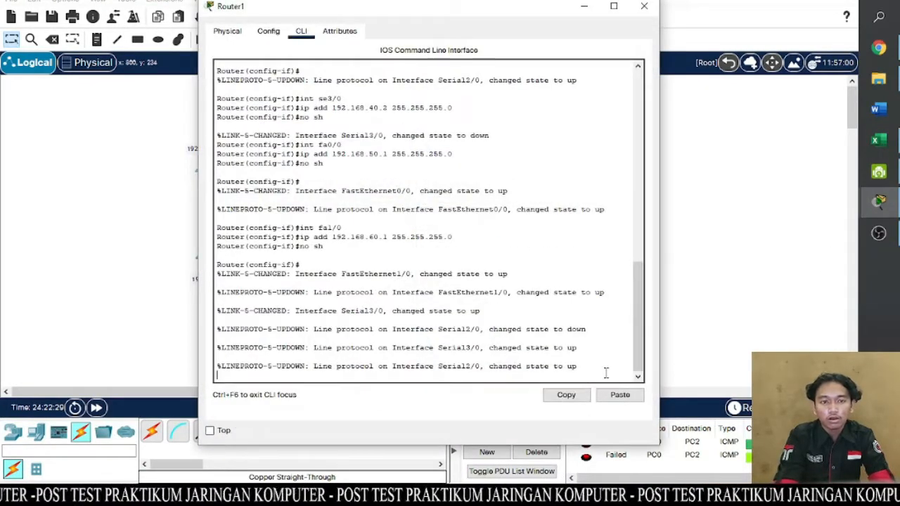
pyautogui.press('Return')
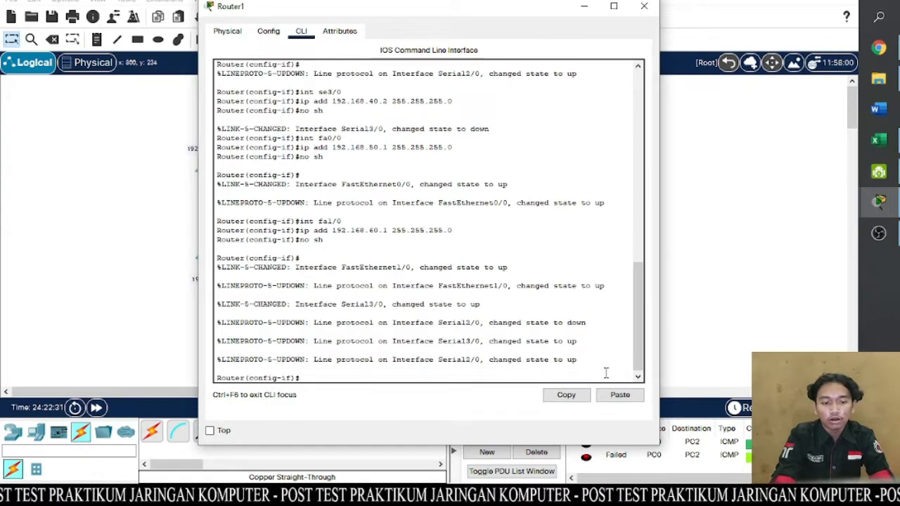
pyautogui.write('ex')
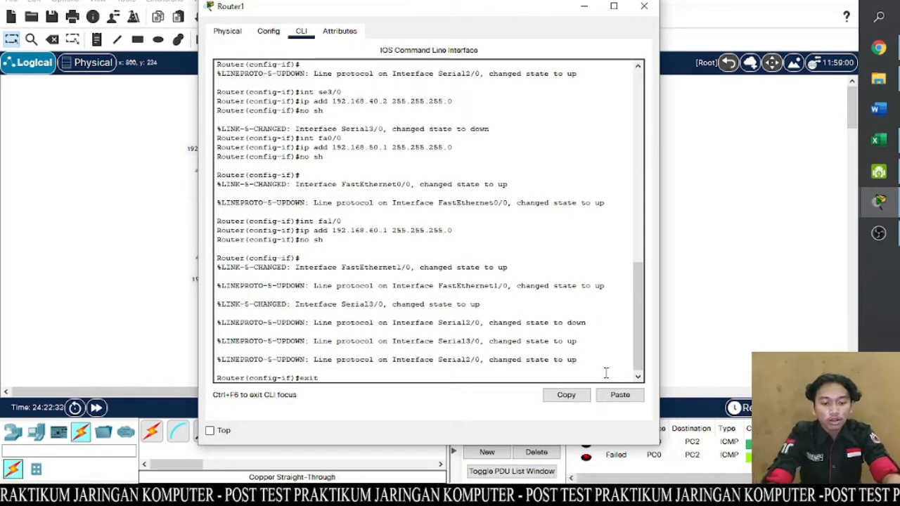
pyautogui.write('it')
pyautogui.press('Return')
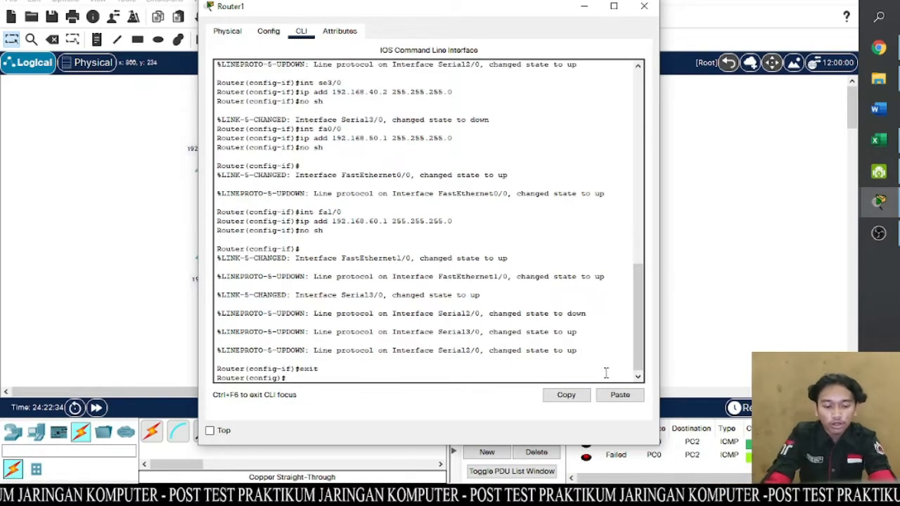
pyautogui.write('router')
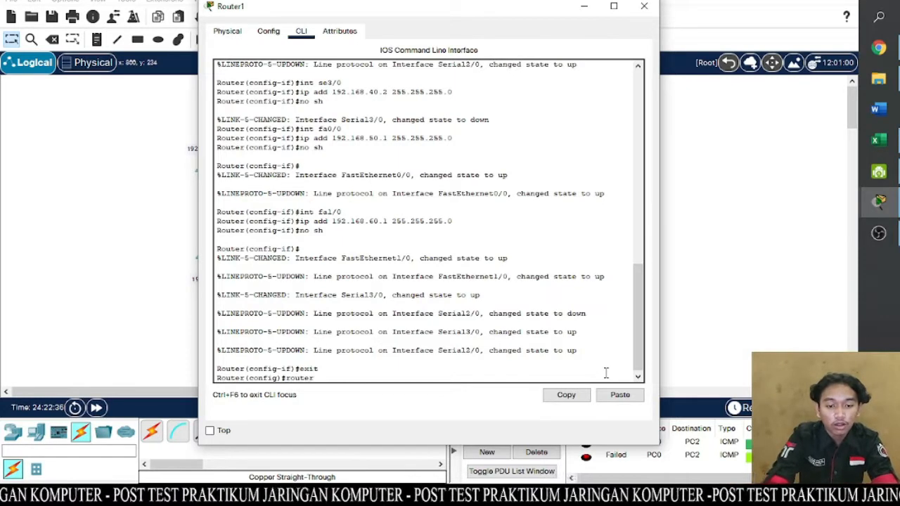
pyautogui.write(' ospf 1')
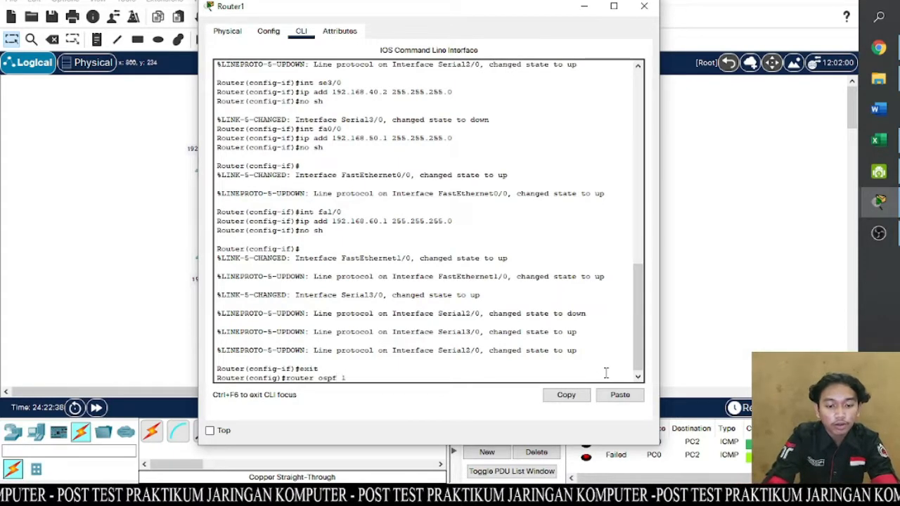
pyautogui.press('Return')
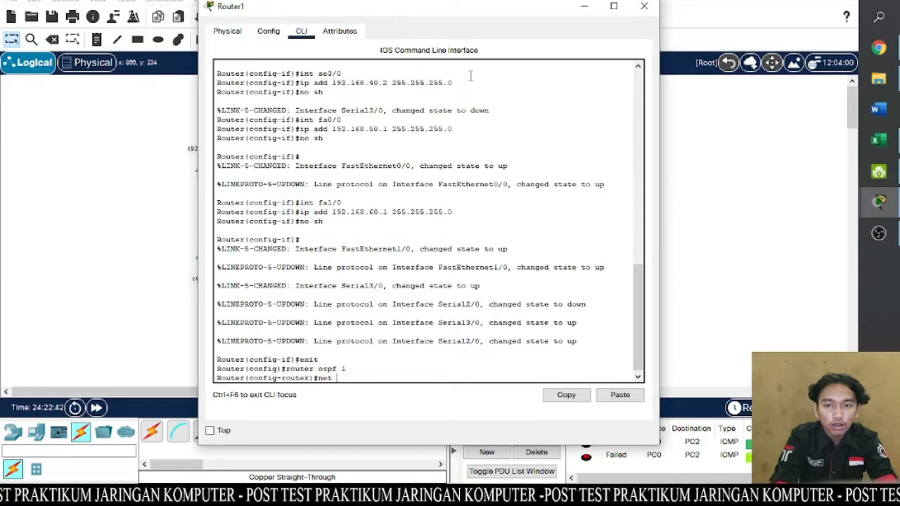
# - Add network 192.168.30.0 with wildcard mask 0.0.0.255 to area 0 of Router1's OSPF process
pyautogui.moveTo(472, 11); pyautogui.dragTo(700, 246)
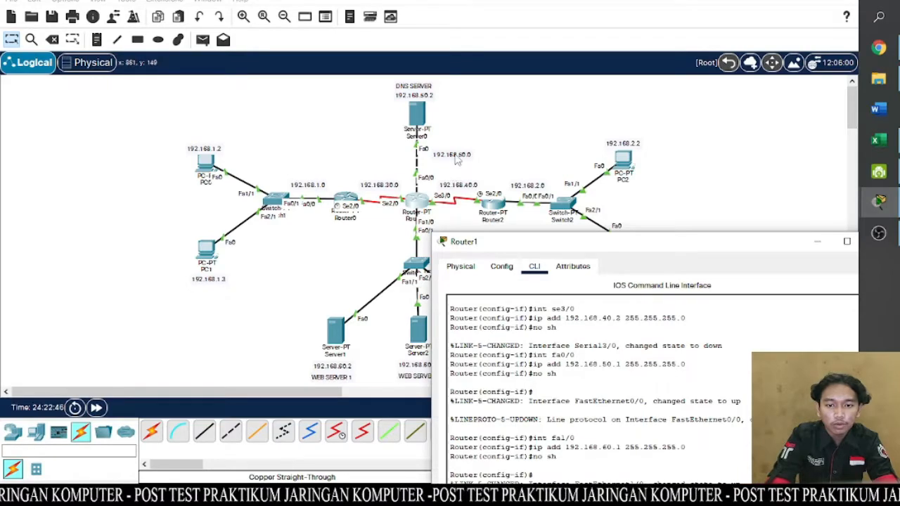
pyautogui.moveTo(520, 251); pyautogui.dragTo(260, 27)
pyautogui.write('92.1')
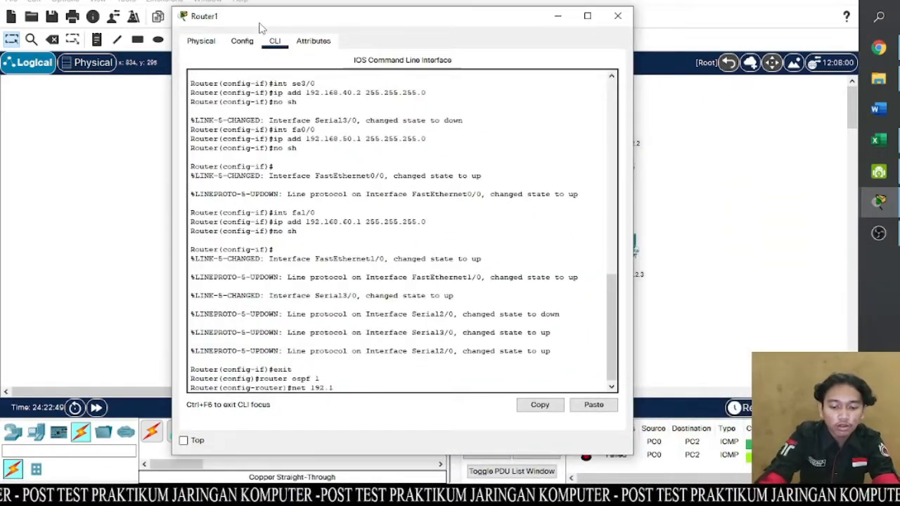
pyautogui.write('68.')
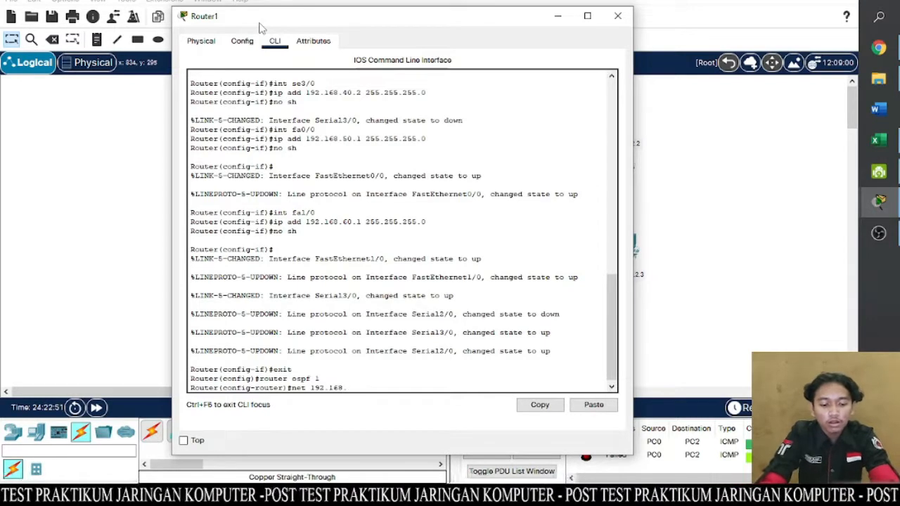
pyautogui.write('30.0 0')
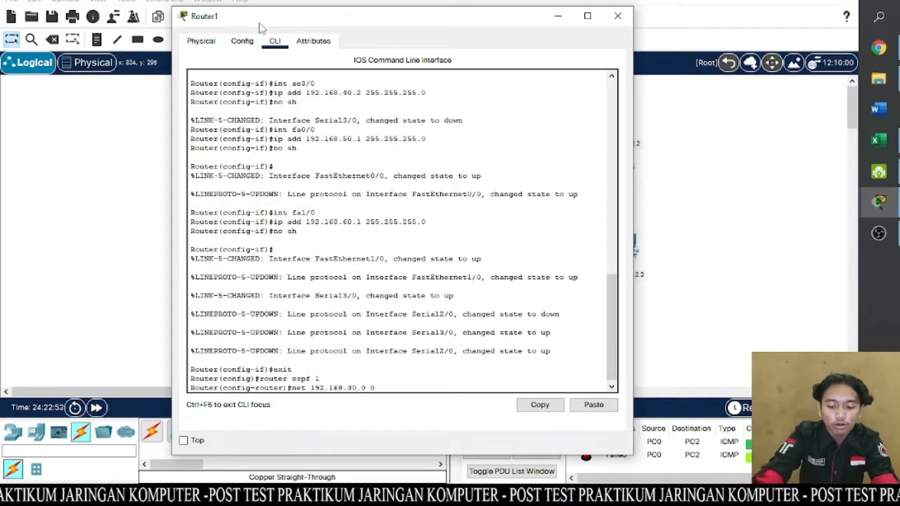
pyautogui.write('.0255')
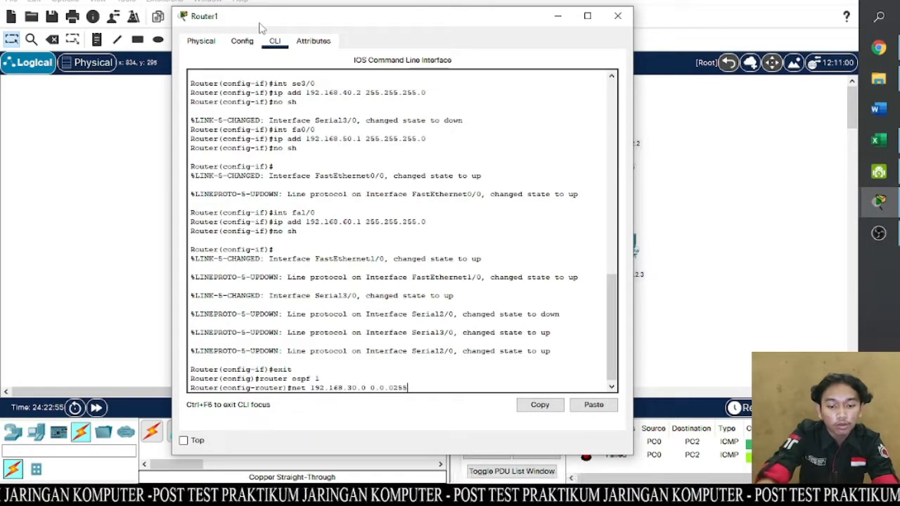
pyautogui.press('BackSpace')
pyautogui.press('BackSpace')
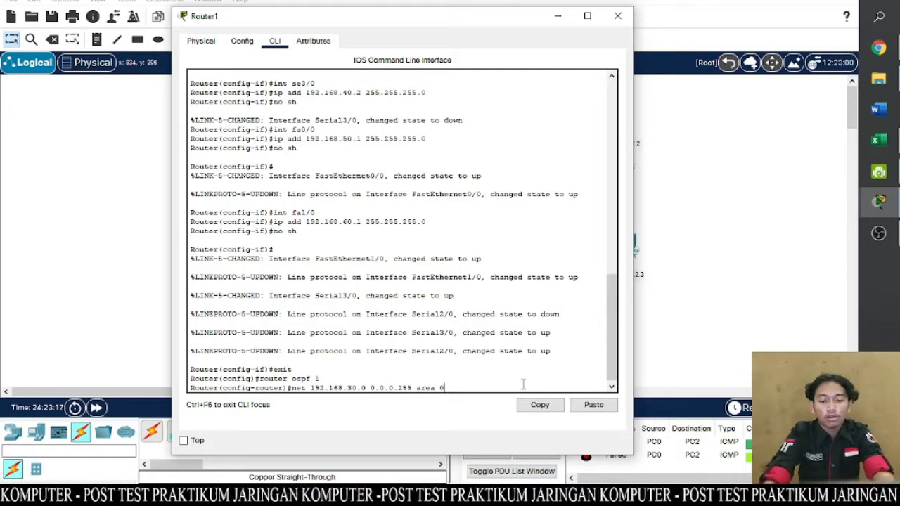
pyautogui.press('Return')
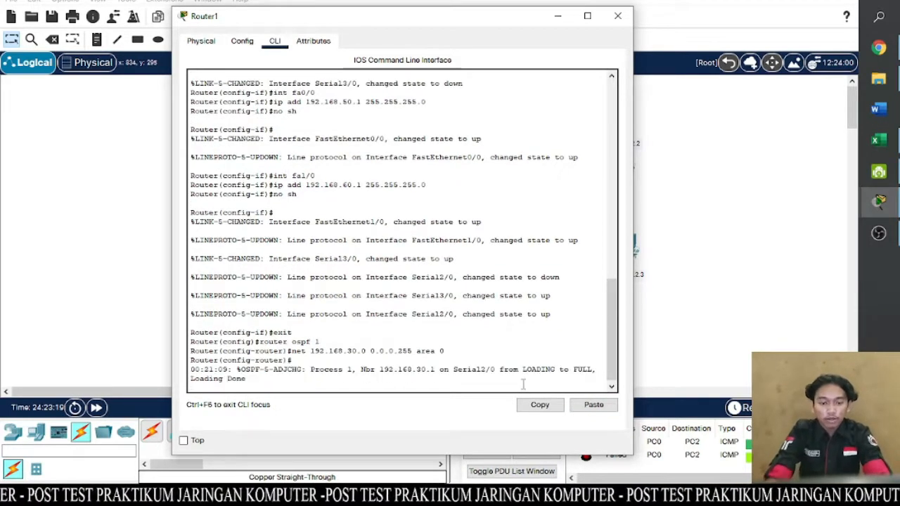
# - Add network 192.168.40.0 with wildcard mask 0.0.0.255 to OSPF area 0 on Router1
pyautogui.press('Up')
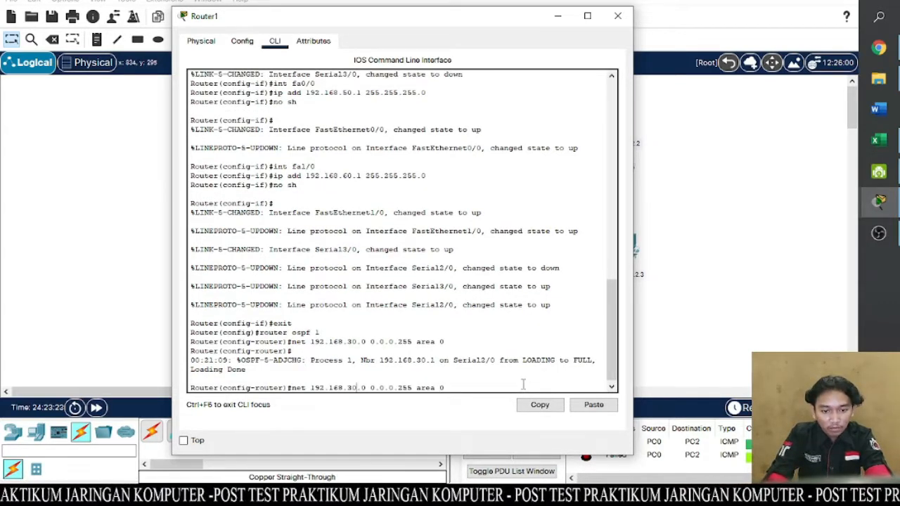
pyautogui.press('Left')
pyautogui.press('BackSpace')
pyautogui.write('5')
pyautogui.press('BackSpace')
pyautogui.write('4')
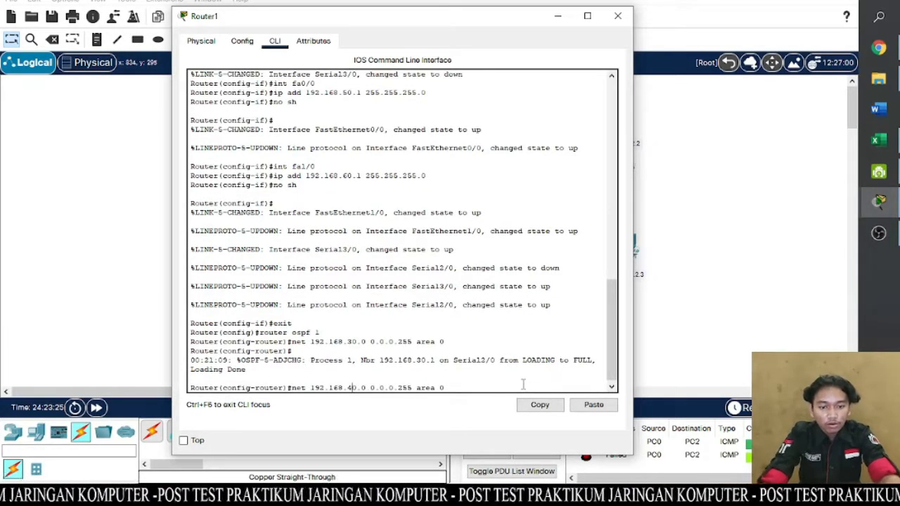
pyautogui.press('Return')
# - Add network 192.168.50.0 with wildcard mask 0.0.0.255 to OSPF area 0 on Router1
pyautogui.press('Up')
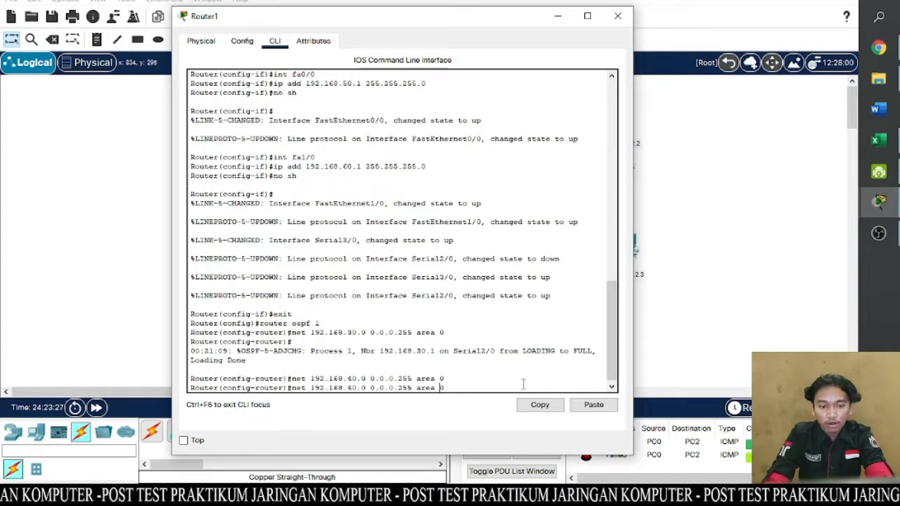
pyautogui.press('Left')
pyautogui.press('Left')
pyautogui.press('BackSpace')
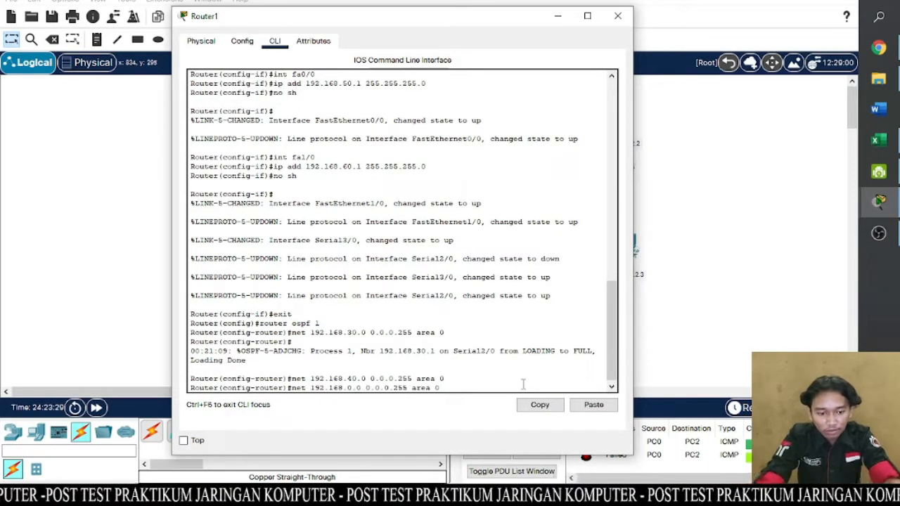
pyautogui.write('5')
pyautogui.press('Return')
# - Add network 192.168.60.0 with wildcard mask 0.0.0.255 to OSPF area 0 on Router1 and close the router's window
pyautogui.press('Up')
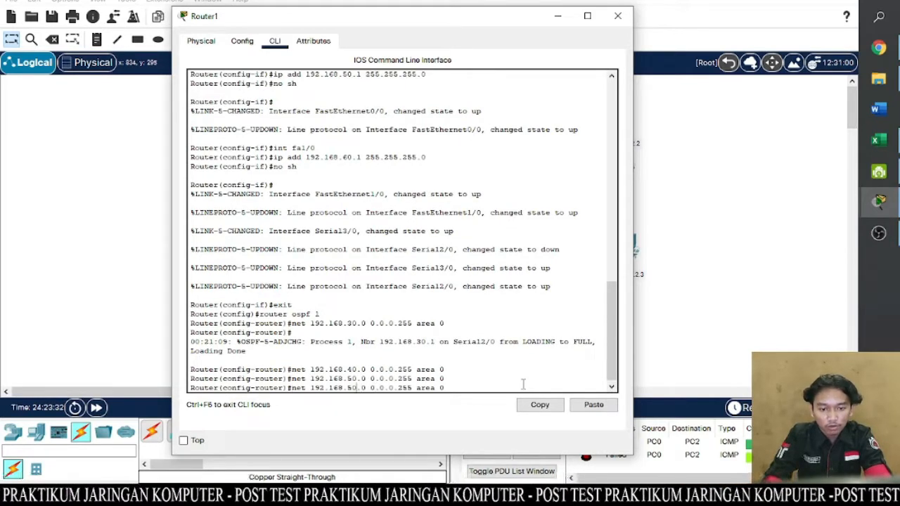
pyautogui.press('Left')
pyautogui.press('Left')
pyautogui.press('BackSpace')
pyautogui.write('6')
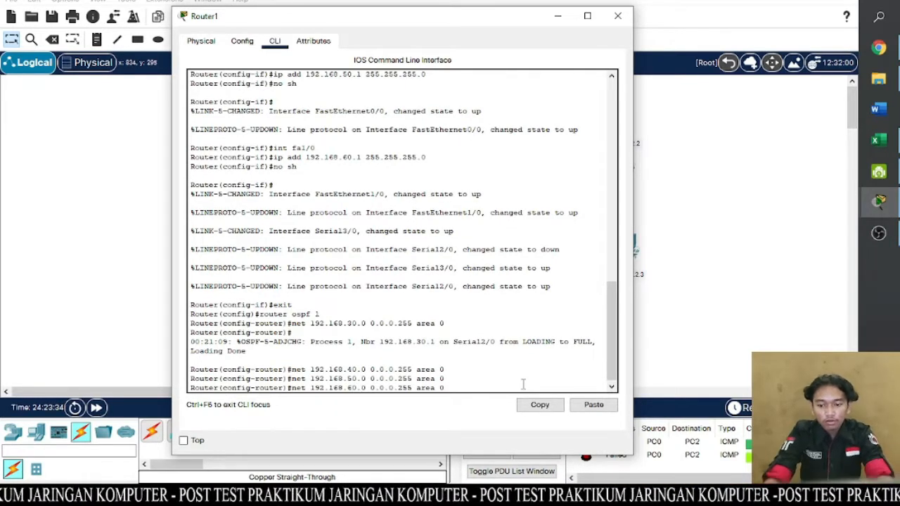
pyautogui.press('Return')
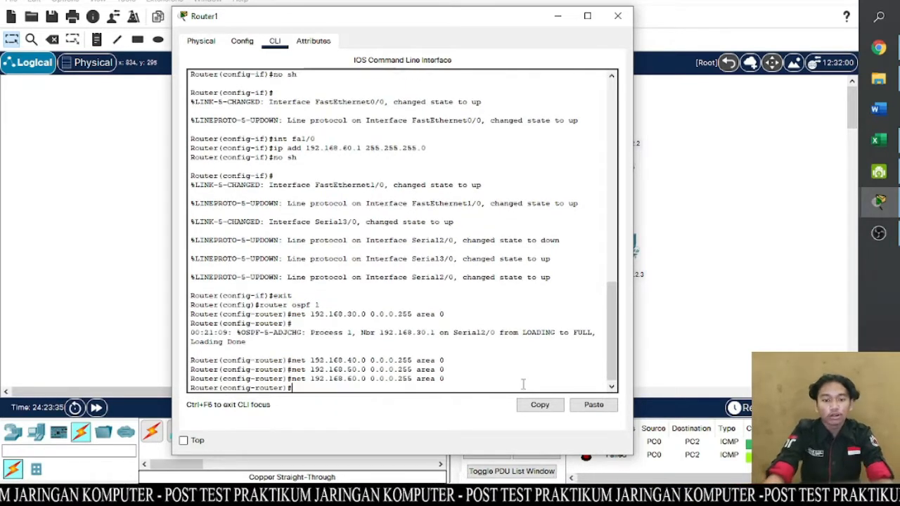
pyautogui.click(617, 15)
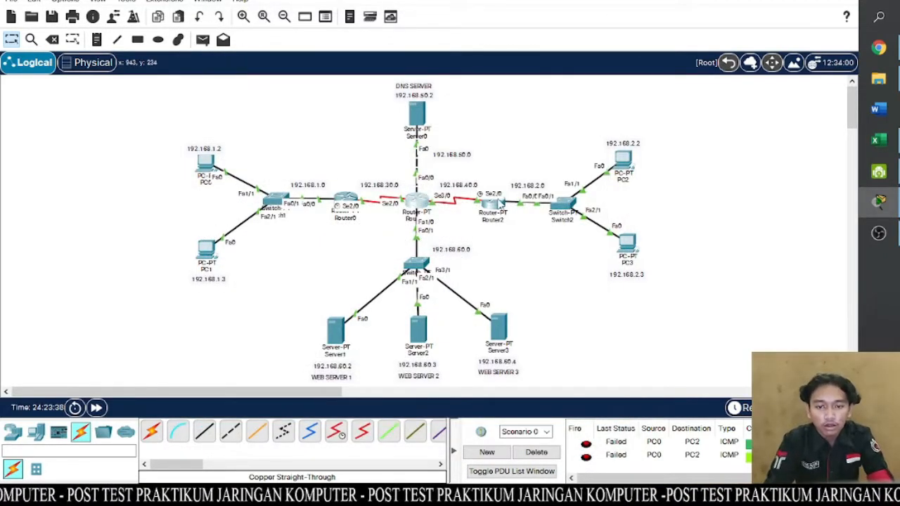
# - On Router2's command line, leave interface configuration and start OSPF routing with process ID 1
pyautogui.click(492, 204)
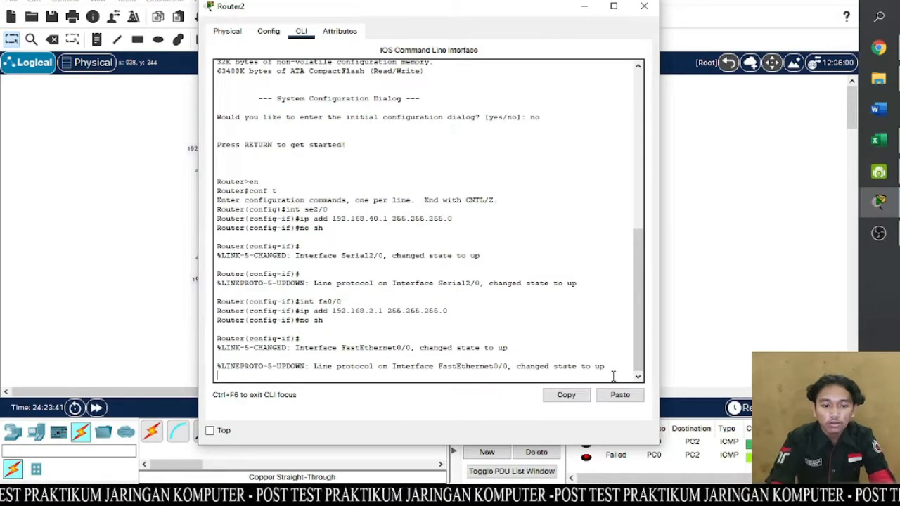
pyautogui.press('Return')
pyautogui.write('exit')
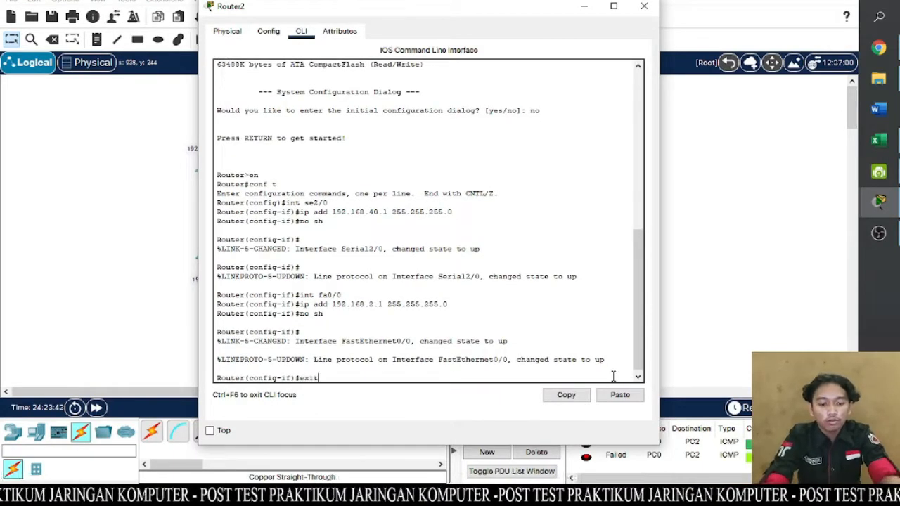
pyautogui.press('Return')
pyautogui.write('rou')
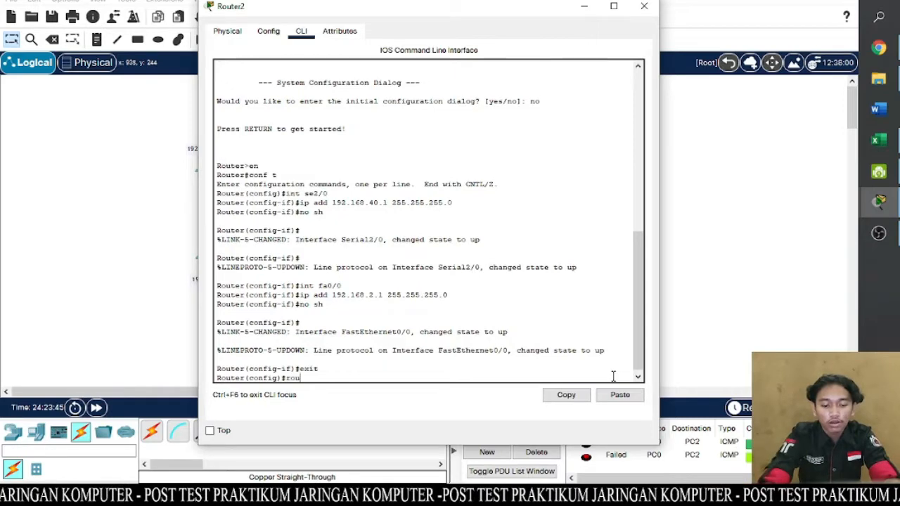
pyautogui.write('ter osp')
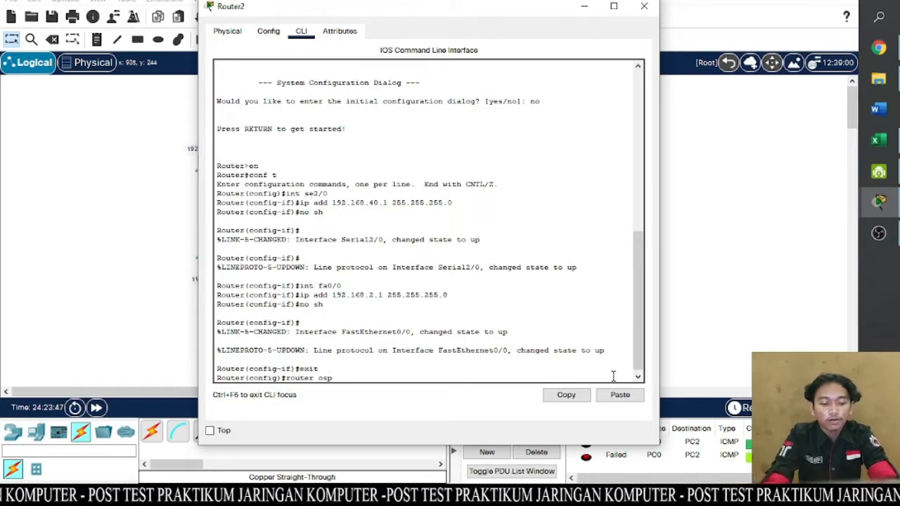
pyautogui.write('f 1')
pyautogui.press('Return')
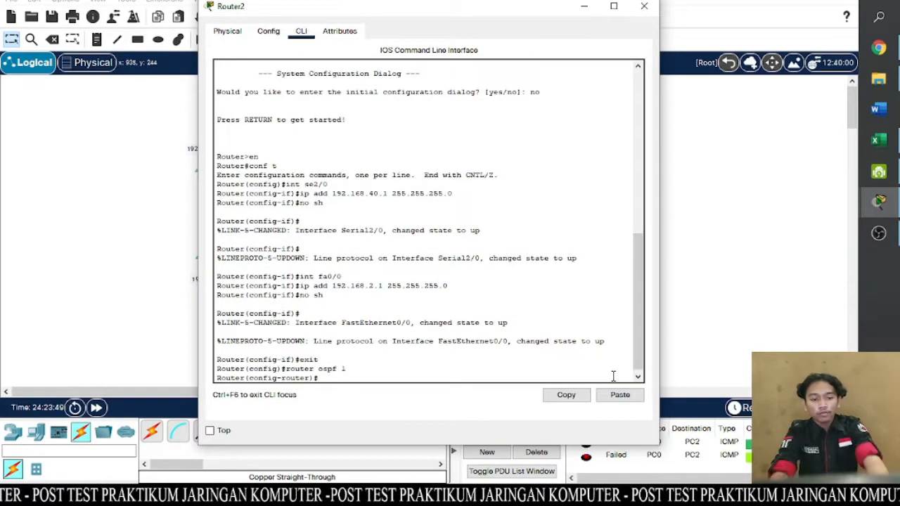
# - Add network 192.168.40.0 with wildcard mask 0.0.0.255 to area 0 of Router2's OSPF process
pyautogui.write('net')
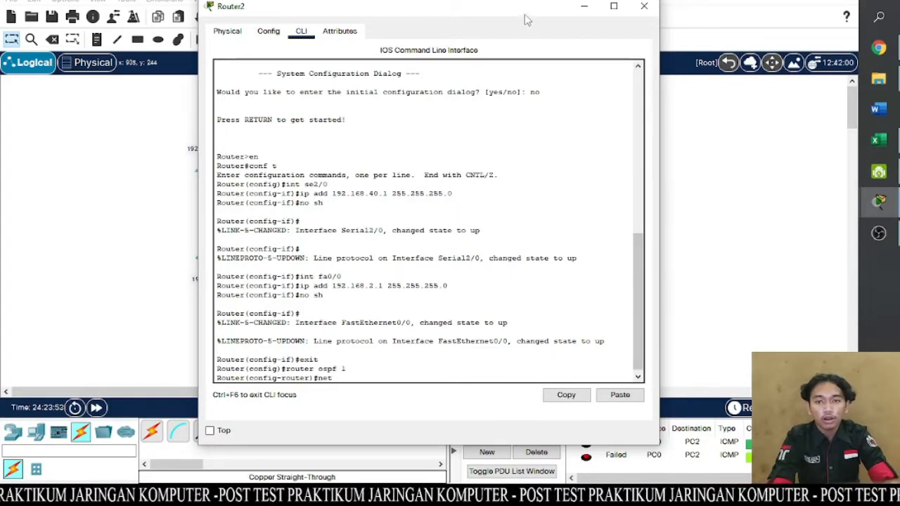
pyautogui.moveTo(526, 14); pyautogui.dragTo(277, 56)
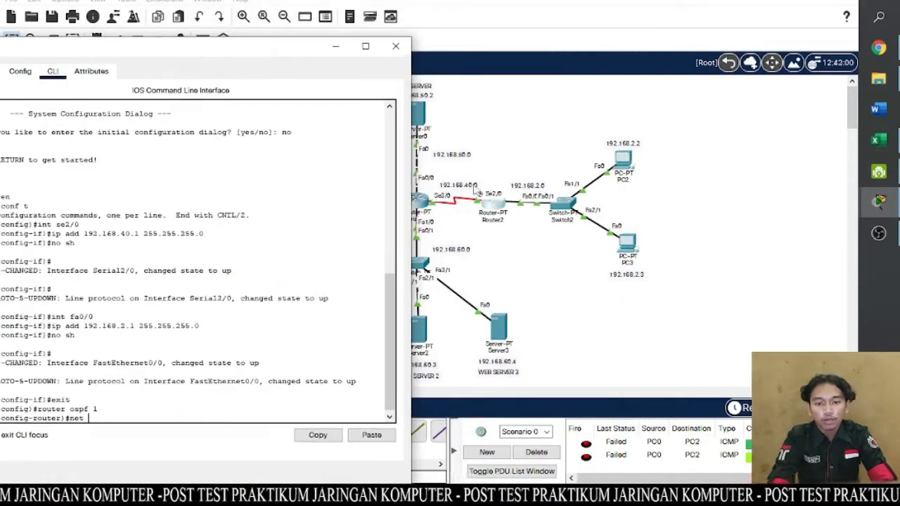
pyautogui.moveTo(236, 47); pyautogui.dragTo(430, 1)
pyautogui.write('192.168.4')
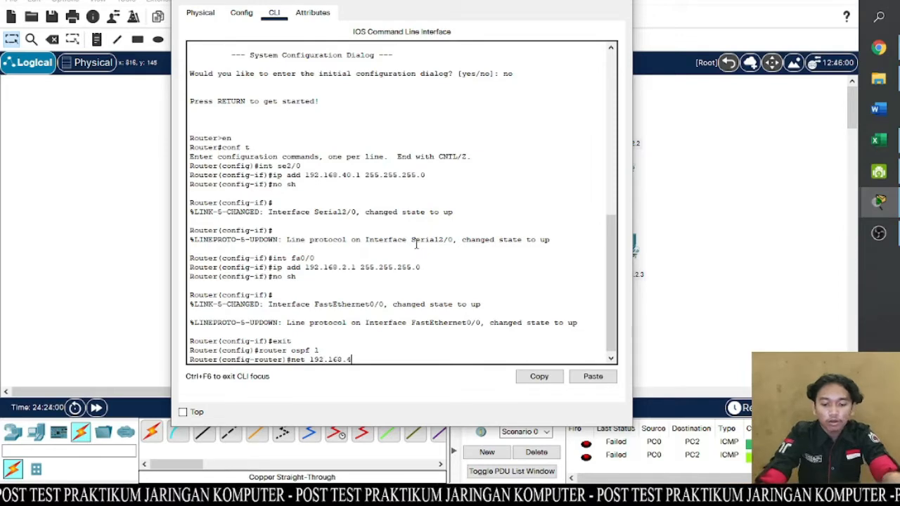
pyautogui.write('0.0 0')
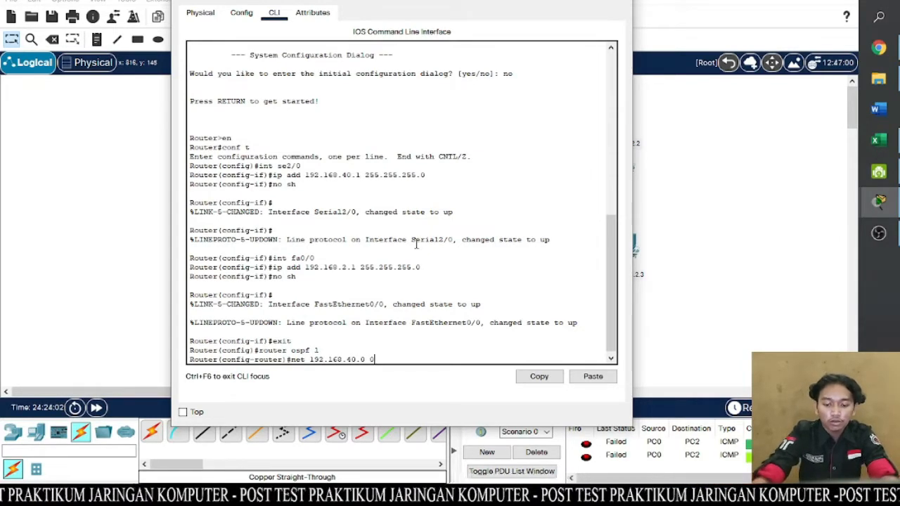
pyautogui.write('.0.0.255 area 0')
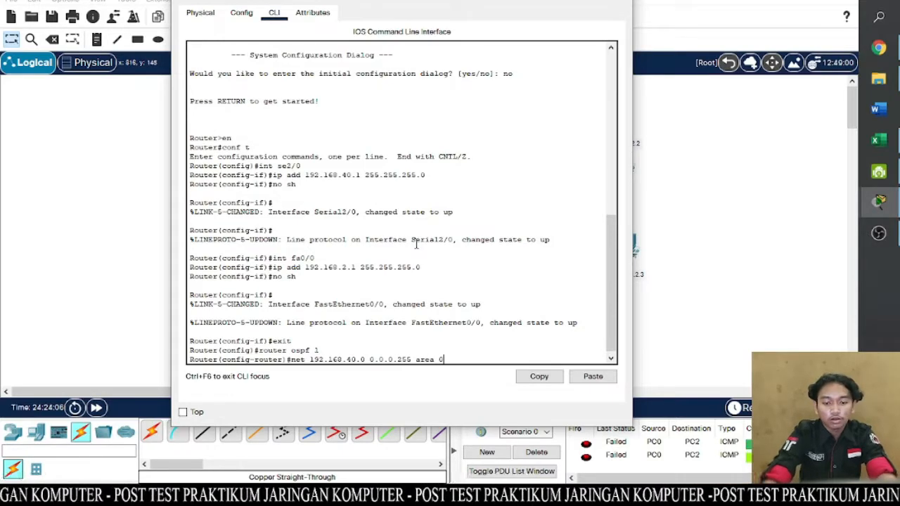
pyautogui.press('Return')
# - Add network 192.168.2.0 with wildcard mask 0.0.0.255 to OSPF area 0 on Router2
pyautogui.press('Up')
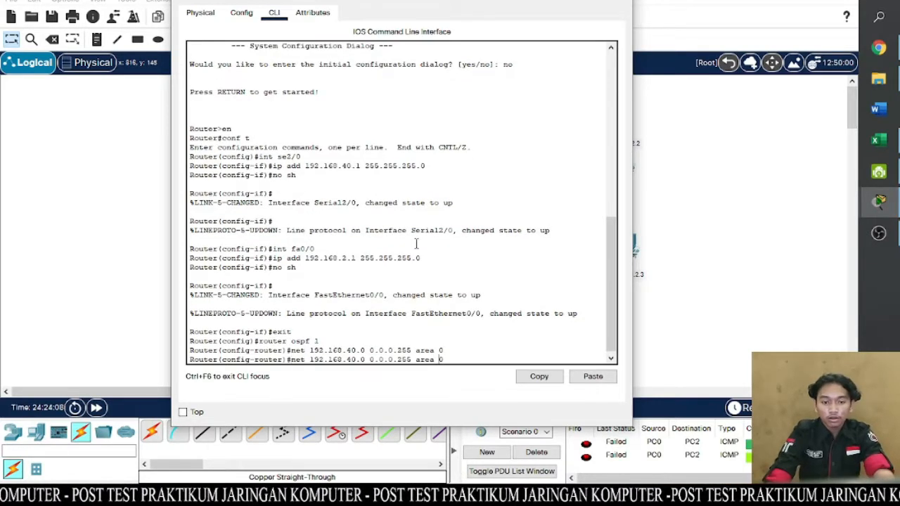
pyautogui.press('BackSpace')
pyautogui.press('BackSpace')
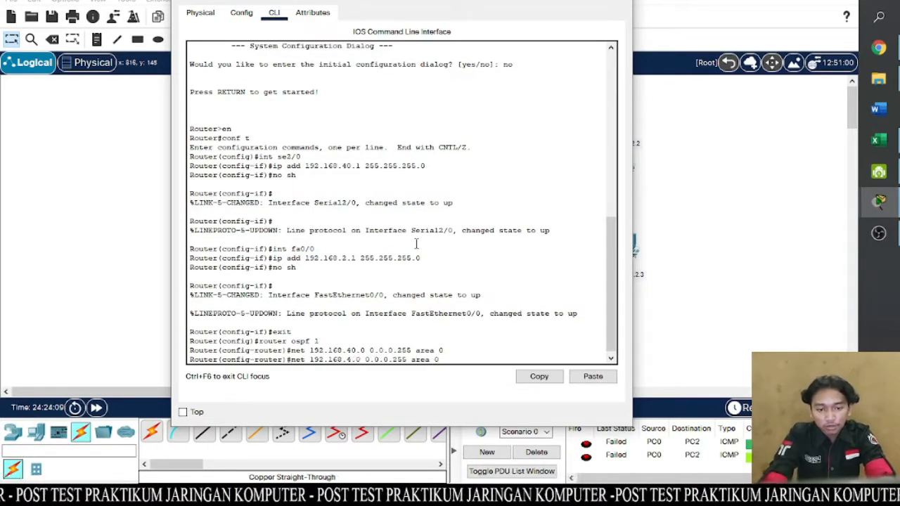
pyautogui.write('2')
pyautogui.press('Return')
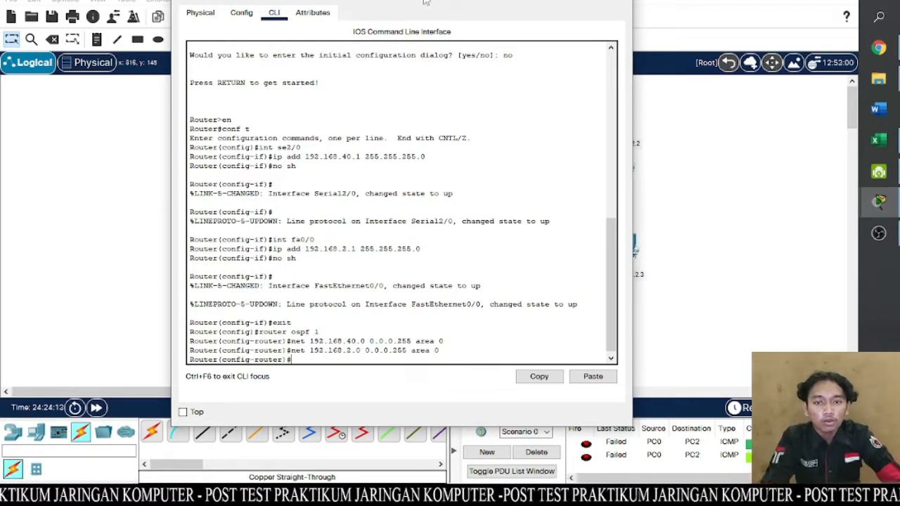
# - Close Router2's window and send a simple PDU from PC0 to PC2 to test connectivity
pyautogui.moveTo(514, 0); pyautogui.dragTo(501, 3)
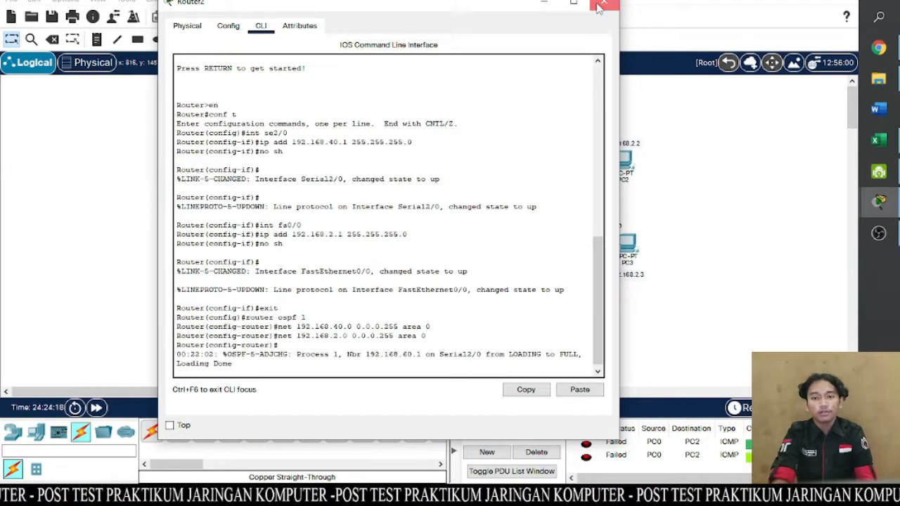
pyautogui.click(599, 6)
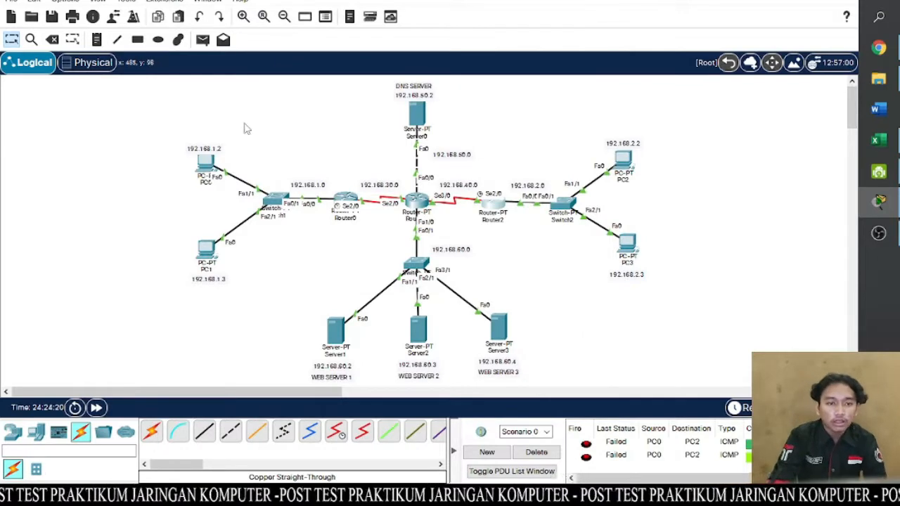
pyautogui.click(202, 40)
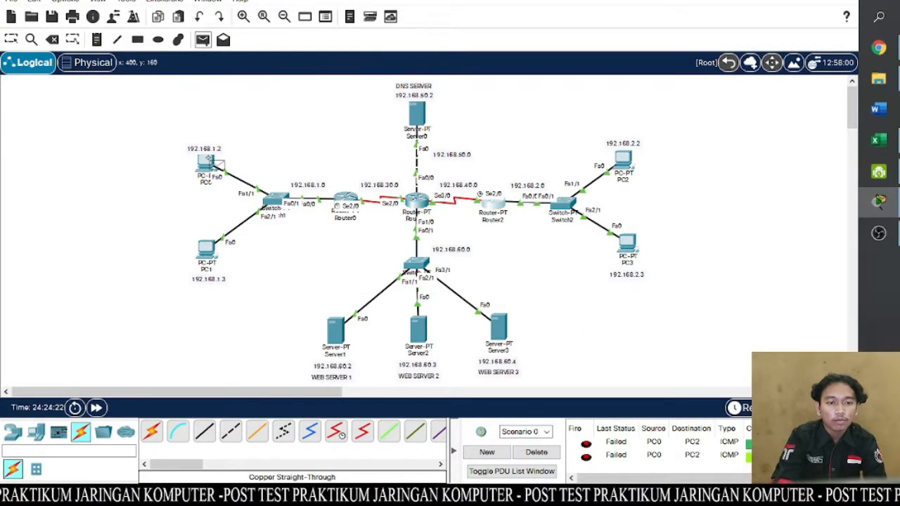
pyautogui.click(220, 169)
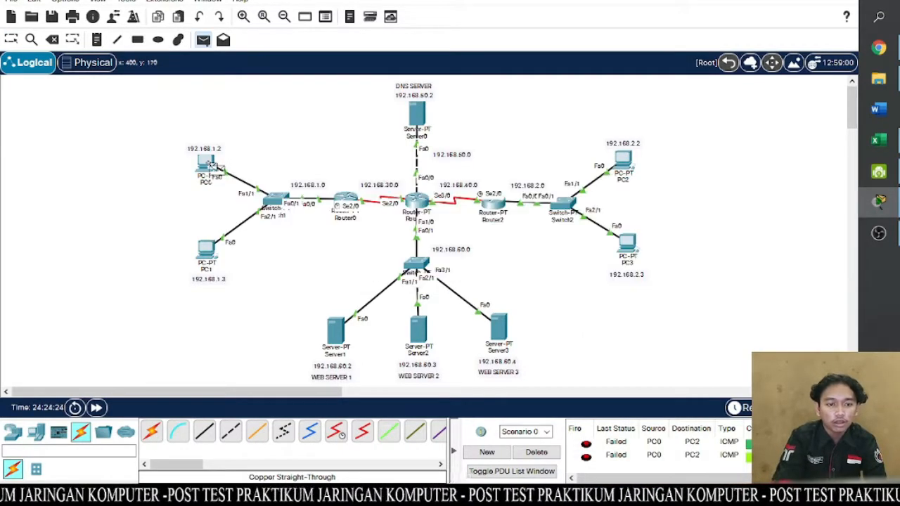
pyautogui.click(631, 161)
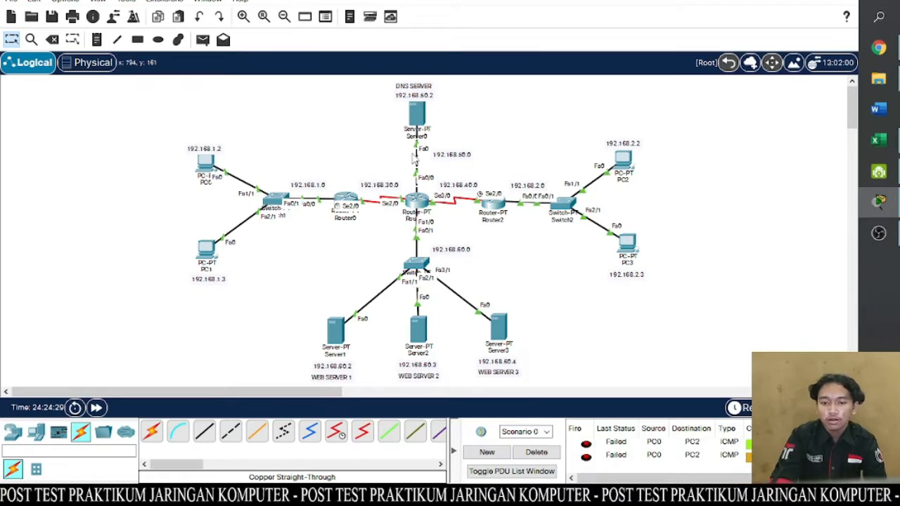
# - Repeat the simple PDU test from PC0 to PC2 two more times
pyautogui.click(203, 40)
pyautogui.click(210, 163)
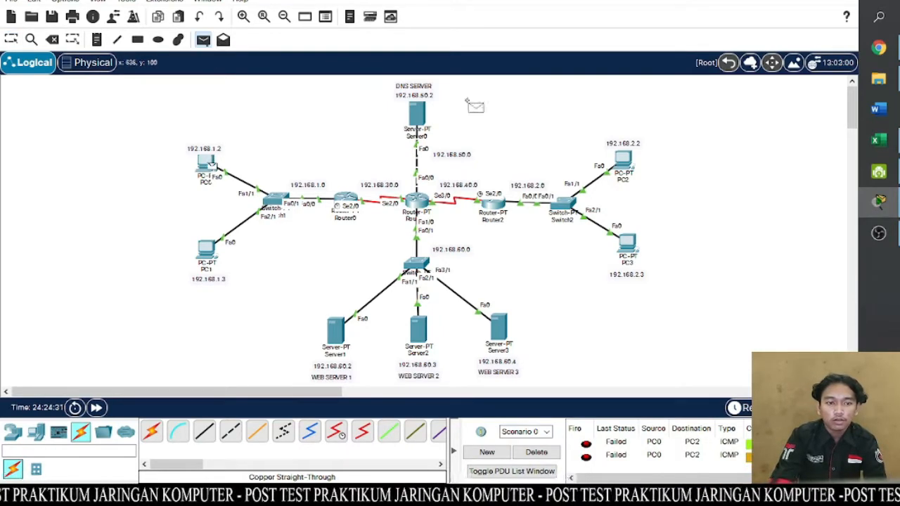
pyautogui.click(623, 161)
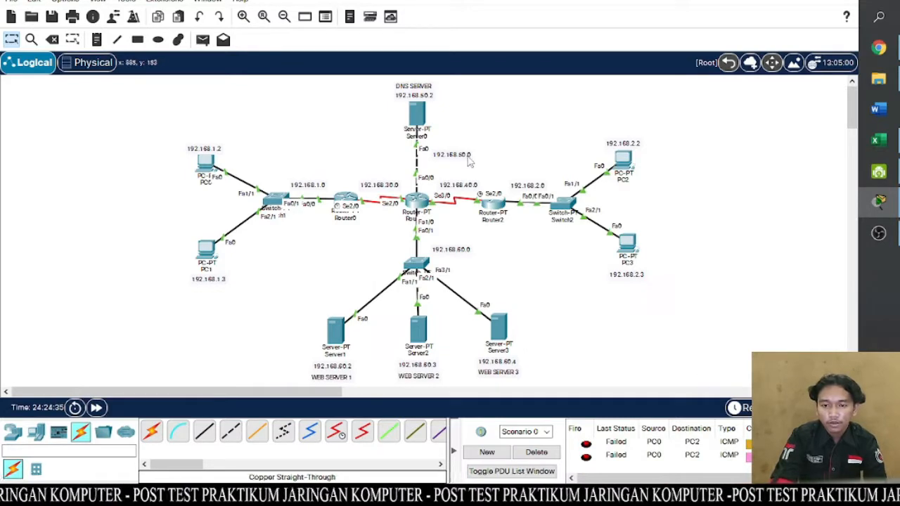
pyautogui.click(203, 40)
pyautogui.click(208, 159)
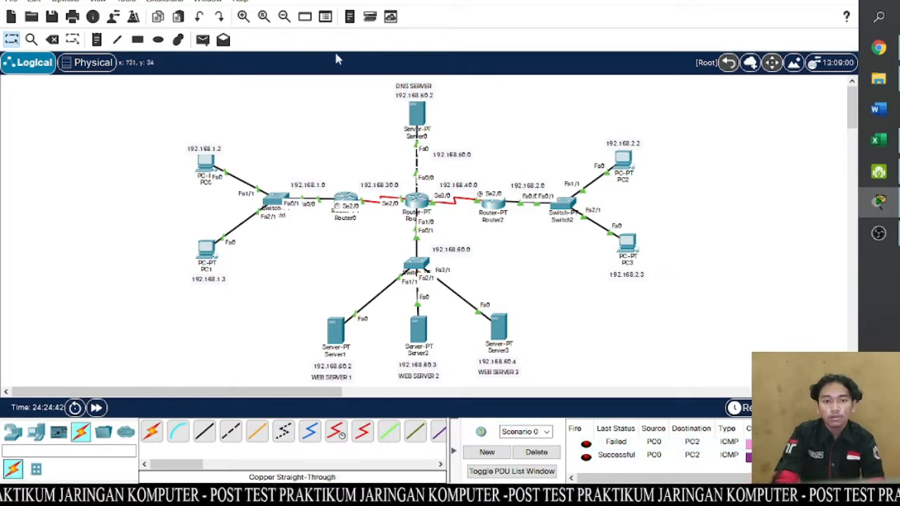
# - Send a simple PDU from PC0 to PC3 and repeat the test
pyautogui.click(202, 40)
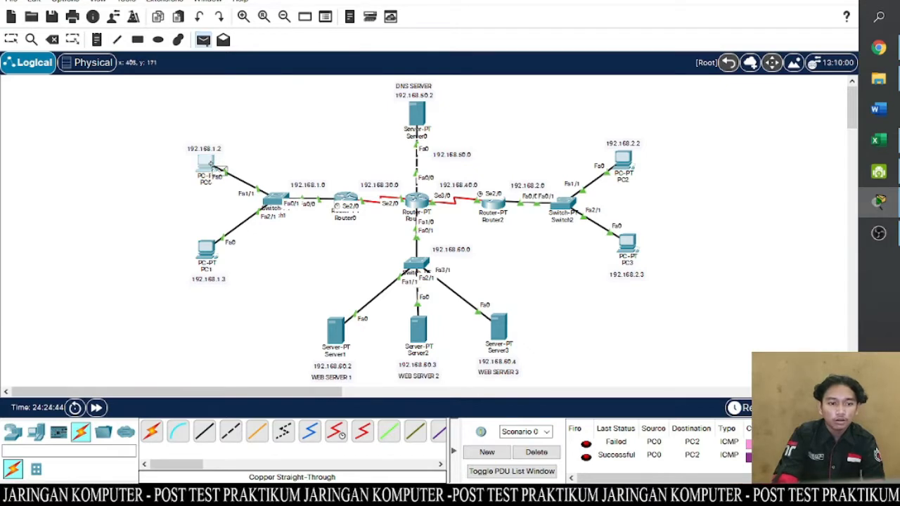
pyautogui.click(208, 162)
pyautogui.click(635, 253)
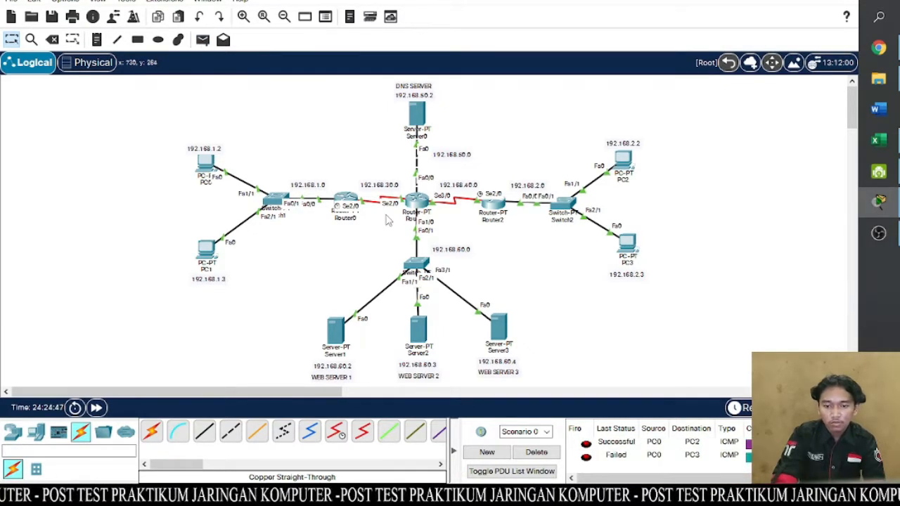
pyautogui.click(203, 40)
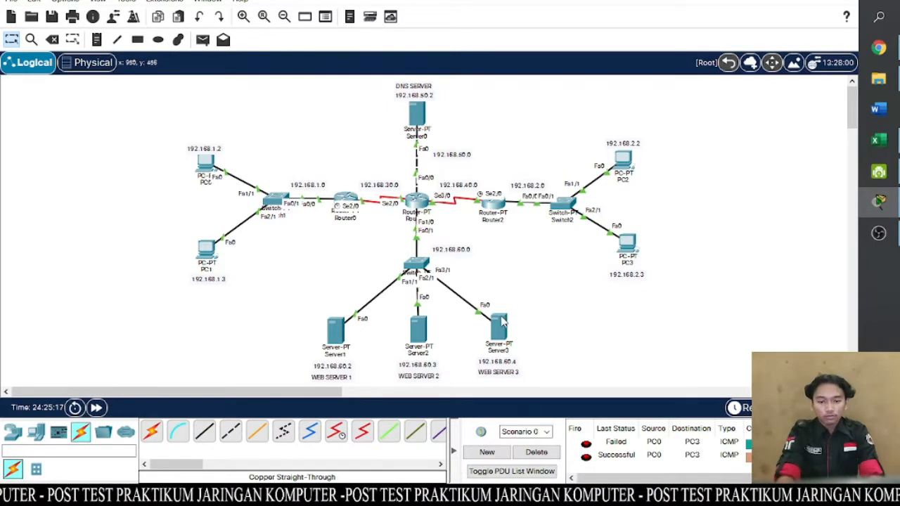
pyautogui.moveTo(500, 324); pyautogui.dragTo(497, 325)
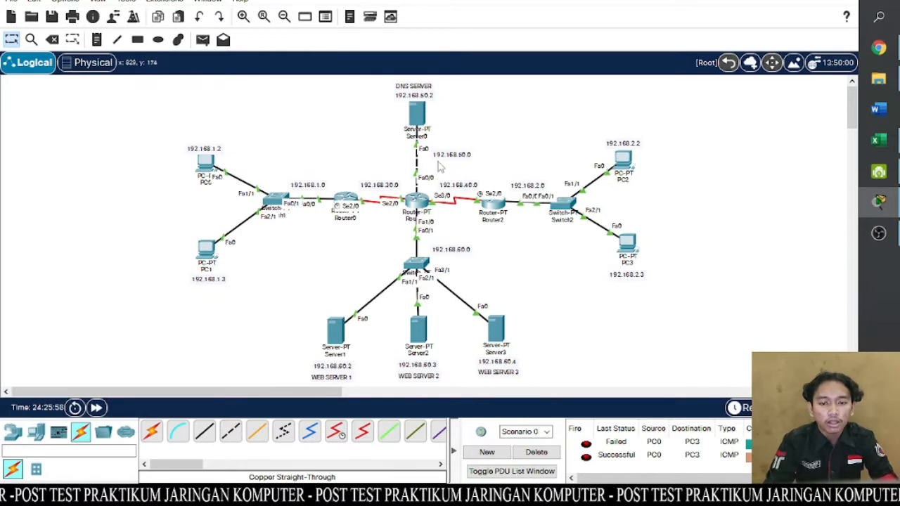
# - Open Server0's DNS service settings and turn the DNS service on
pyautogui.click(417, 116)
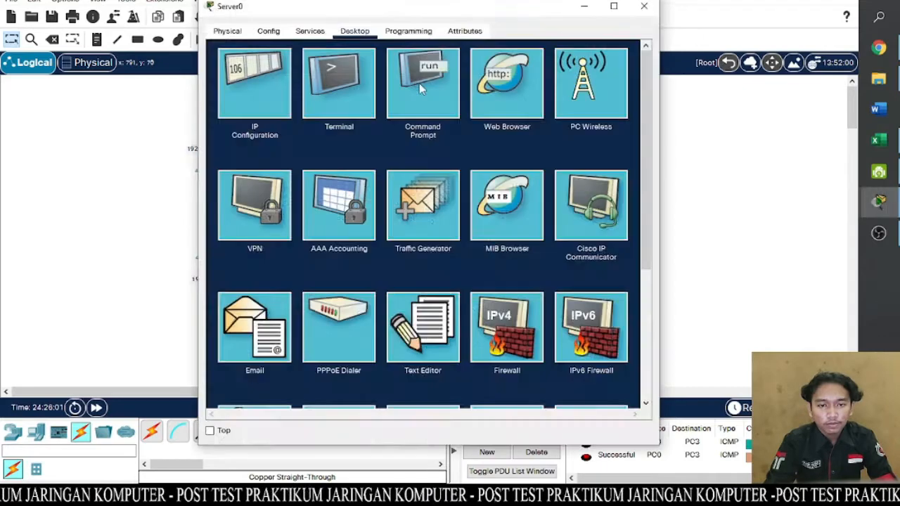
pyautogui.click(419, 83)
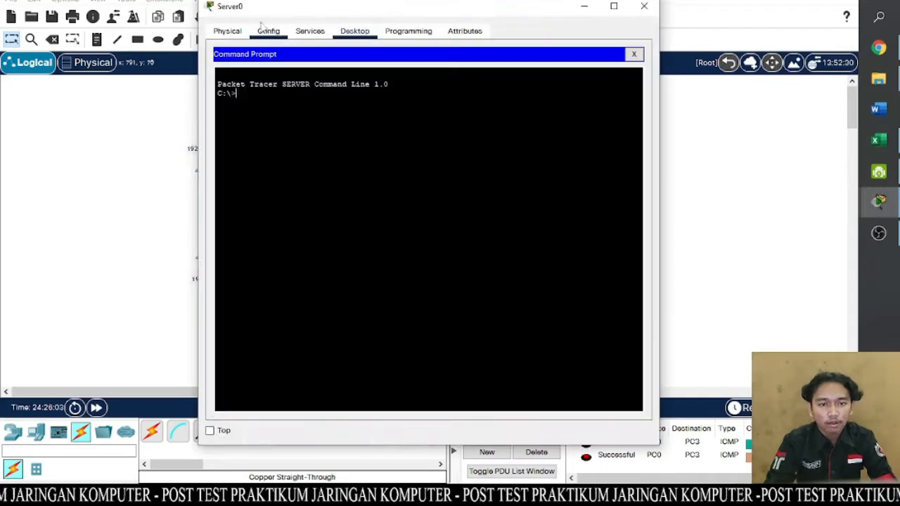
pyautogui.click(304, 35)
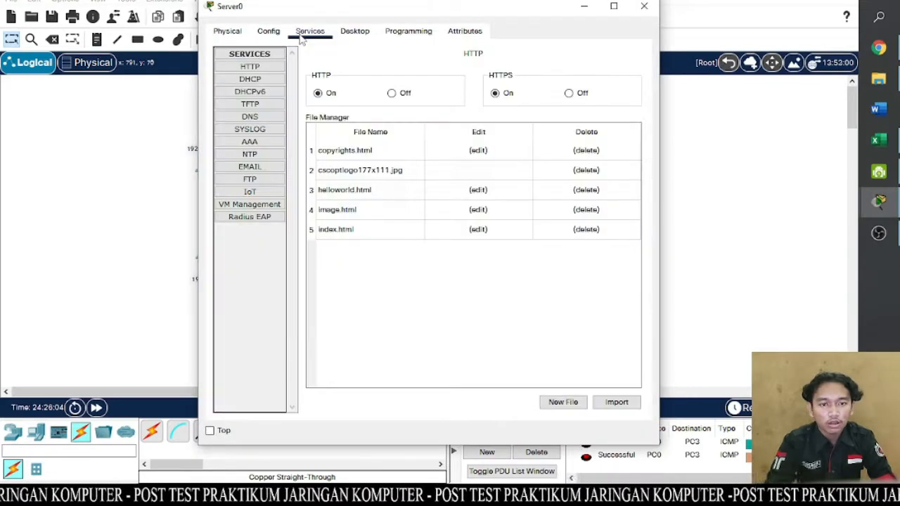
pyautogui.click(260, 117)
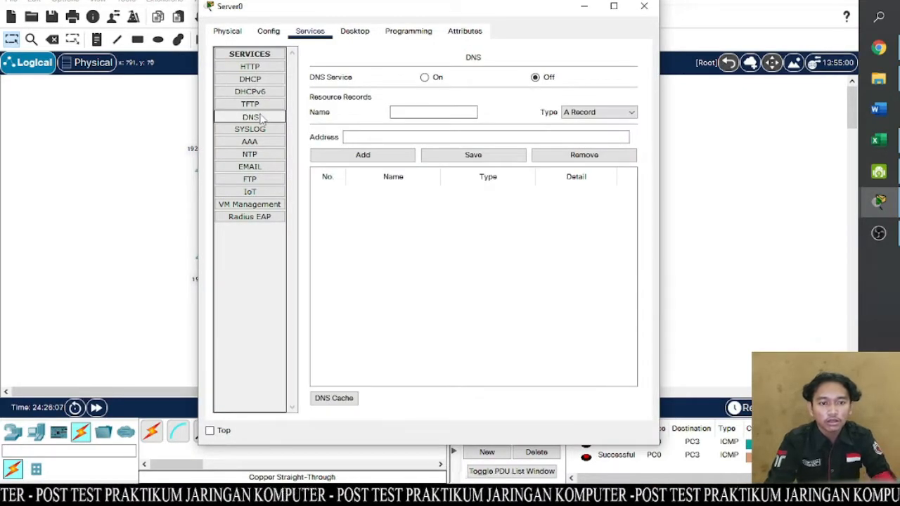
pyautogui.click(424, 78)
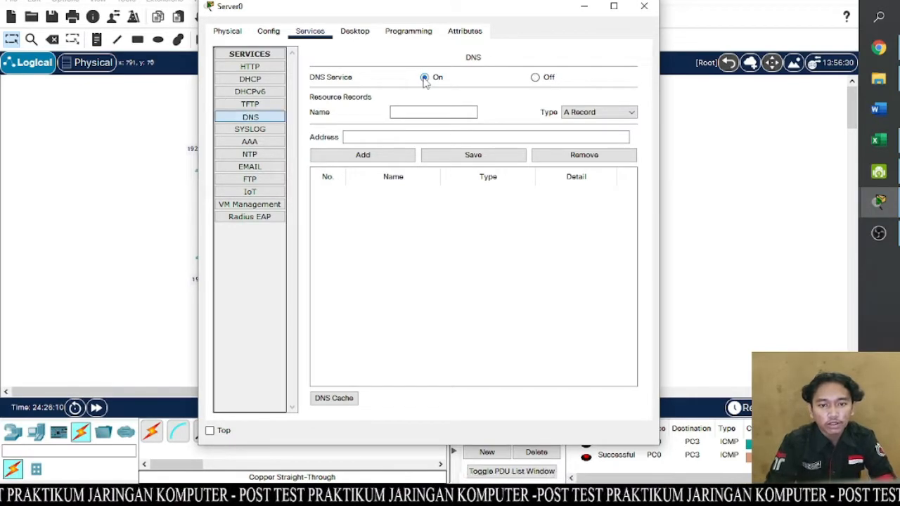
# - Add a DNS A record on Server0 mapping gilang.com to 192.168.60.2
pyautogui.click(414, 113)
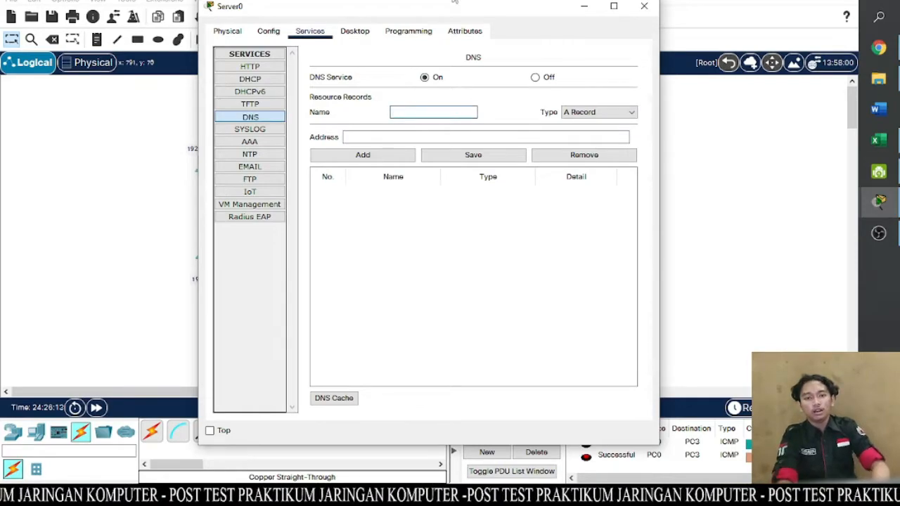
pyautogui.moveTo(454, 6)
pyautogui.mouseDown()
pyautogui.moveTo(527, 16)
pyautogui.moveTo(752, 109)
pyautogui.moveTo(801, 183)
pyautogui.moveTo(651, 141)
pyautogui.moveTo(444, 44)
pyautogui.moveTo(461, 8)
pyautogui.mouseUp()
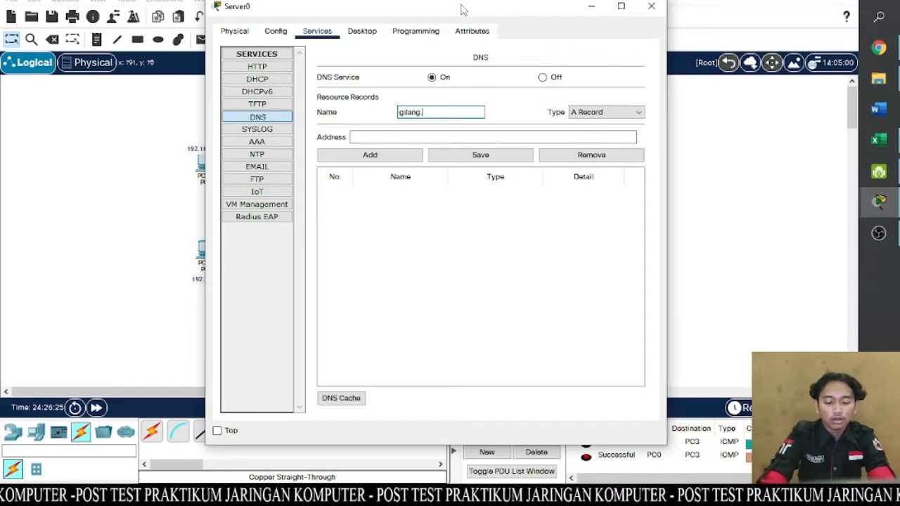
pyautogui.write('m')
pyautogui.press('Tab')
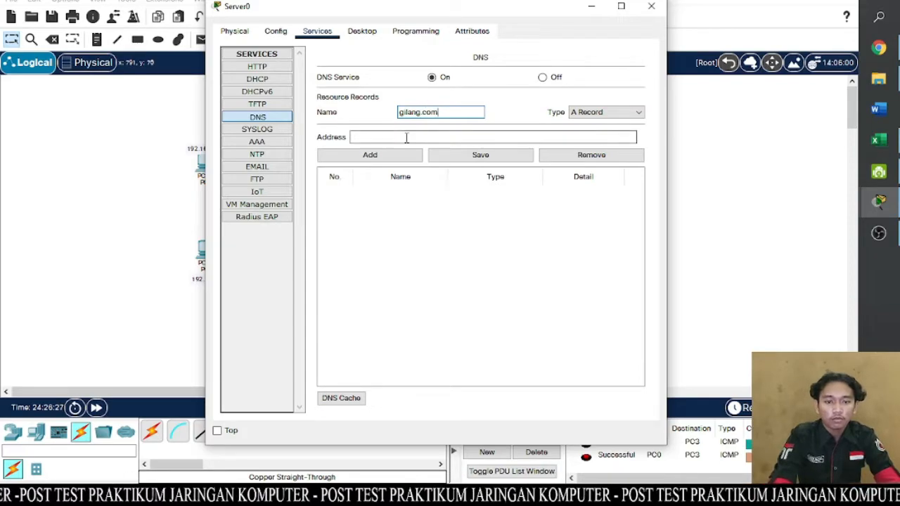
pyautogui.moveTo(401, 14); pyautogui.dragTo(486, 17)
pyautogui.write('192')
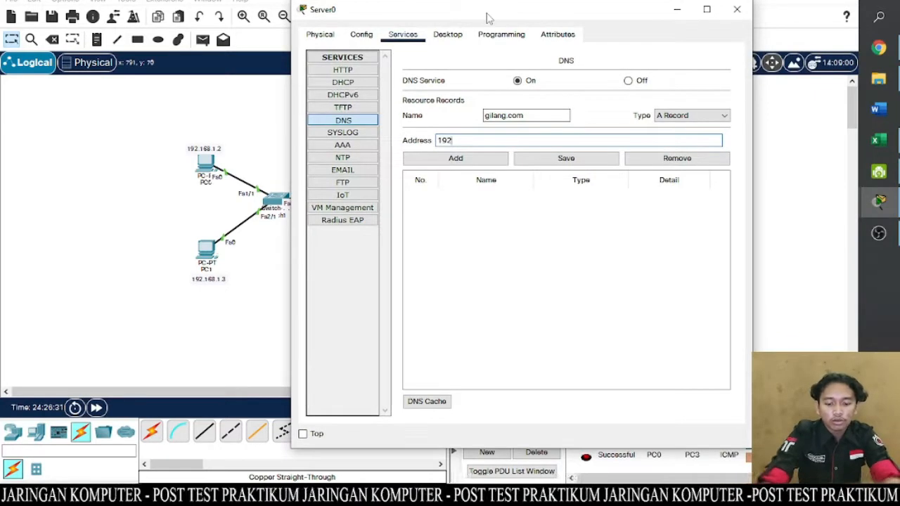
pyautogui.write('.168.')
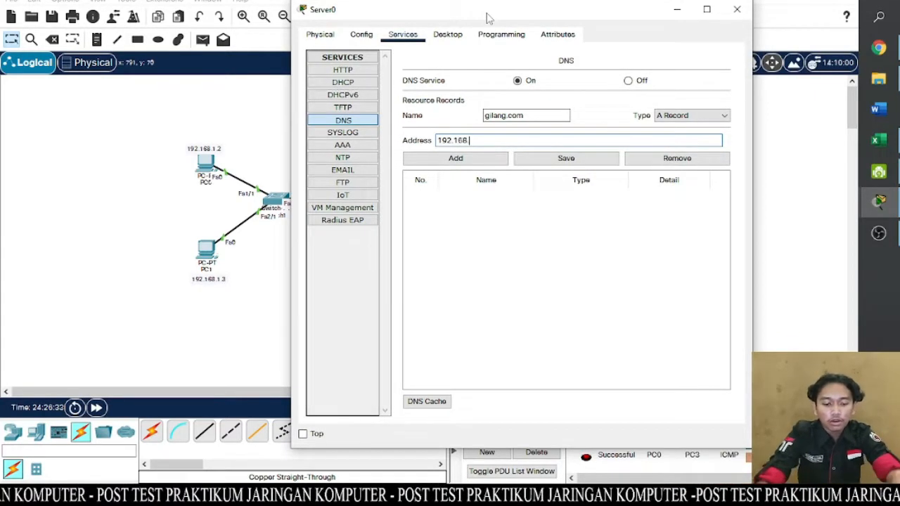
pyautogui.write('60.2')
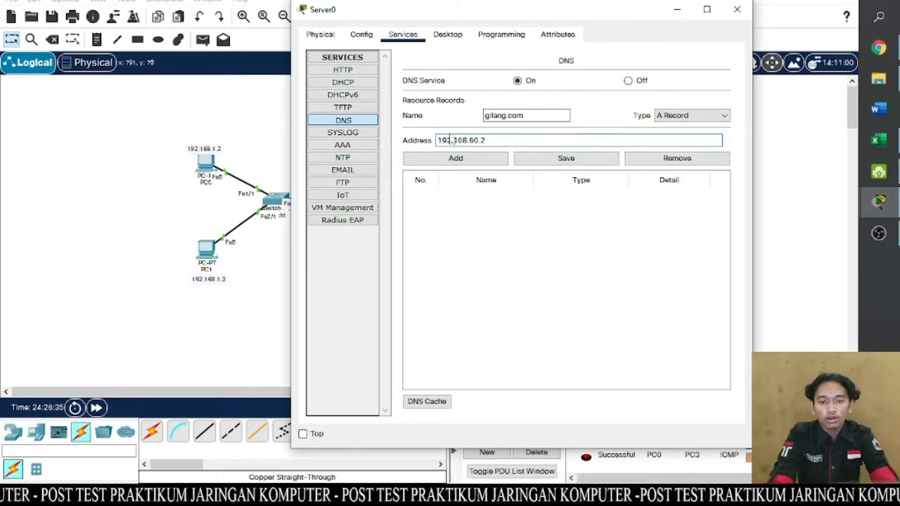
pyautogui.click(447, 158)
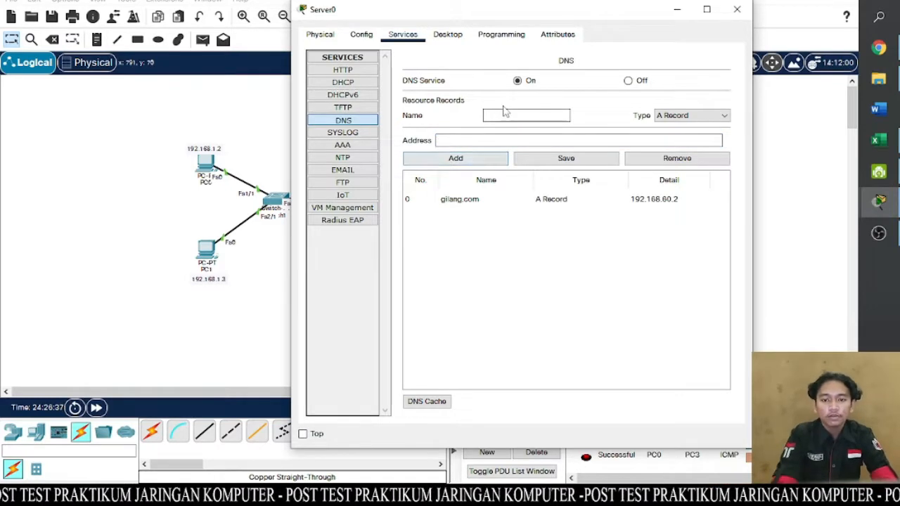
# - Add a DNS A record on Server0 mapping hijrian.com to 192.168.60.3
pyautogui.click(503, 114)
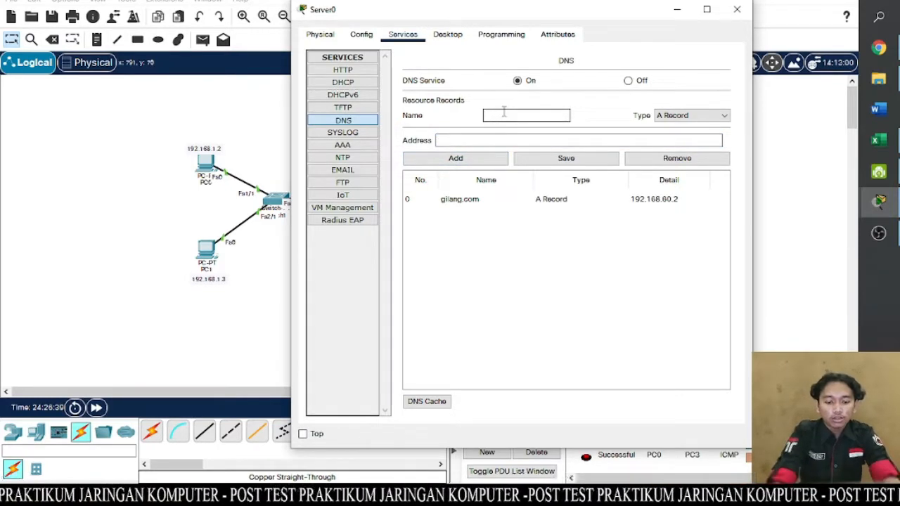
pyautogui.write('hijrian')
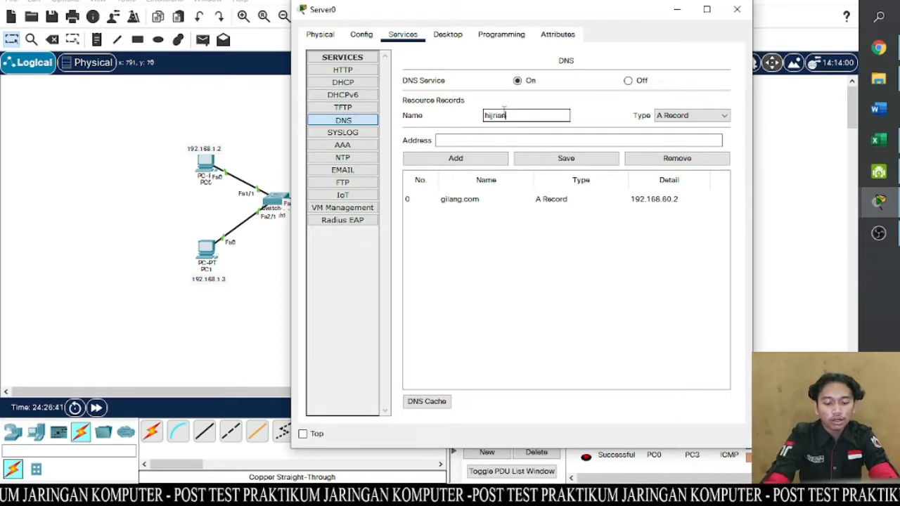
pyautogui.write('.com')
pyautogui.click(495, 141)
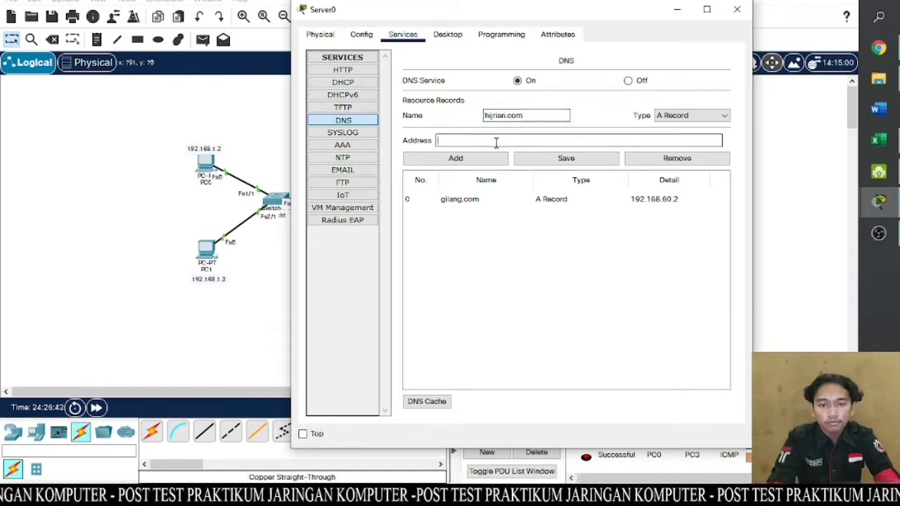
pyautogui.write('192.1')
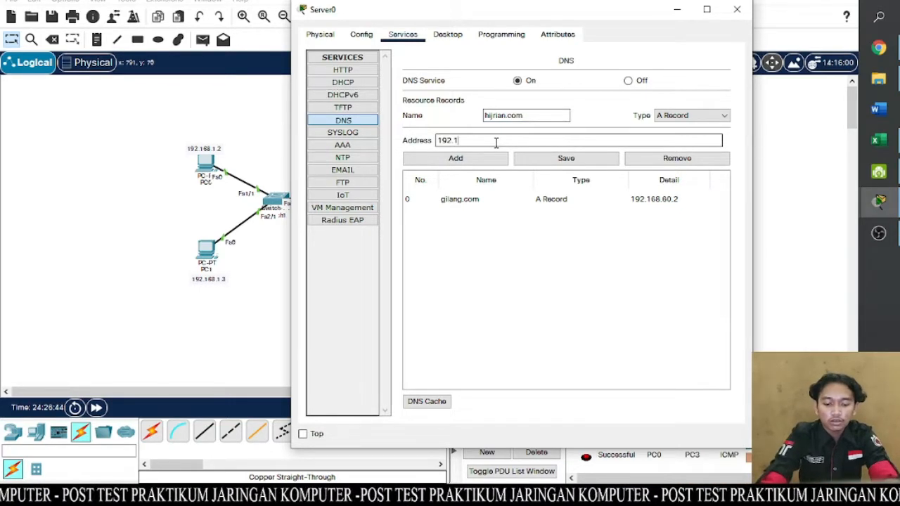
pyautogui.write('68.60.3')
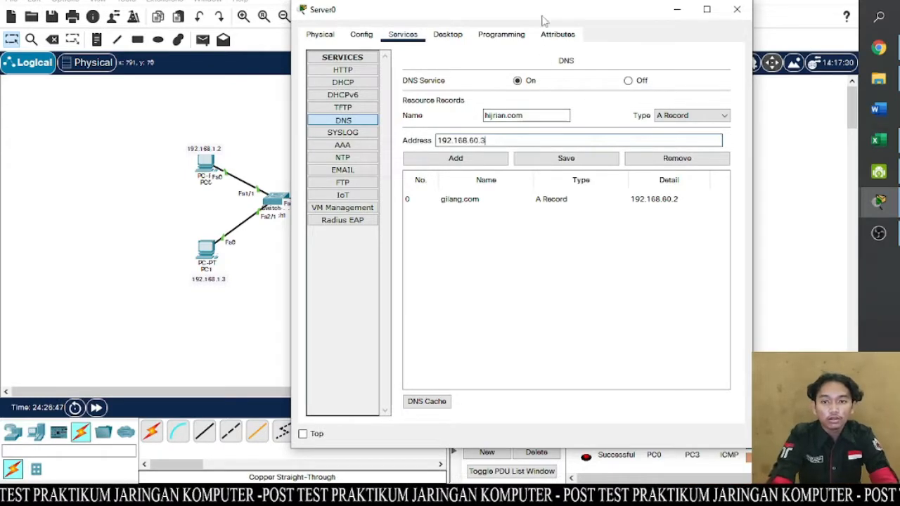
pyautogui.moveTo(542, 17); pyautogui.dragTo(416, 36)
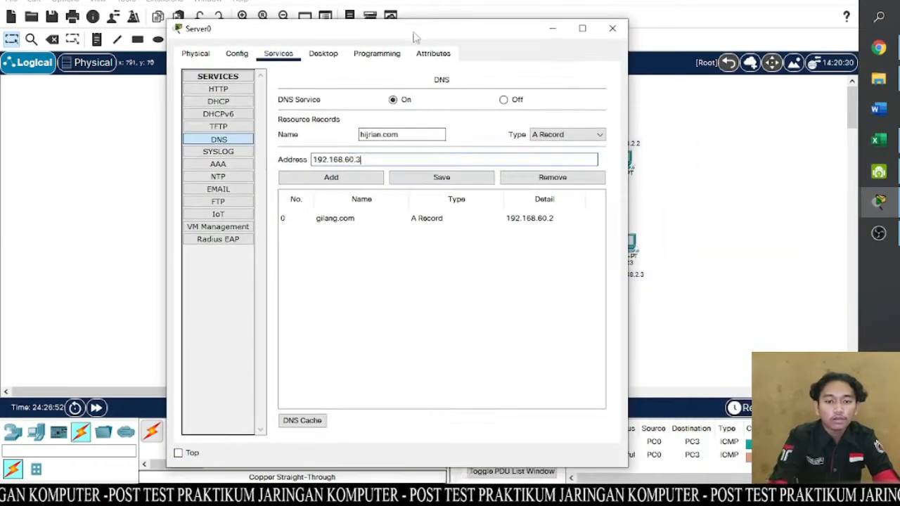
pyautogui.click(349, 177)
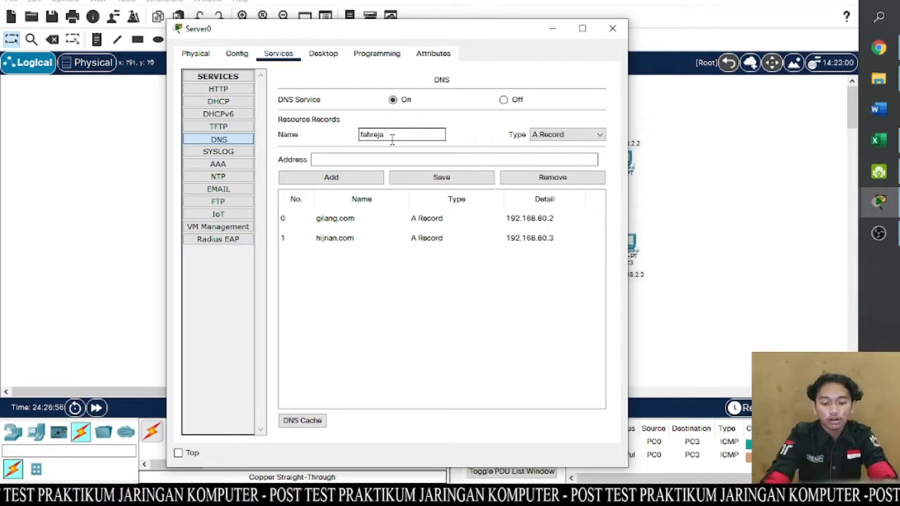
# - Add a DNS A record mapping fahreja.com to 192.168.60.4 and close Server0's window
pyautogui.click(384, 157)
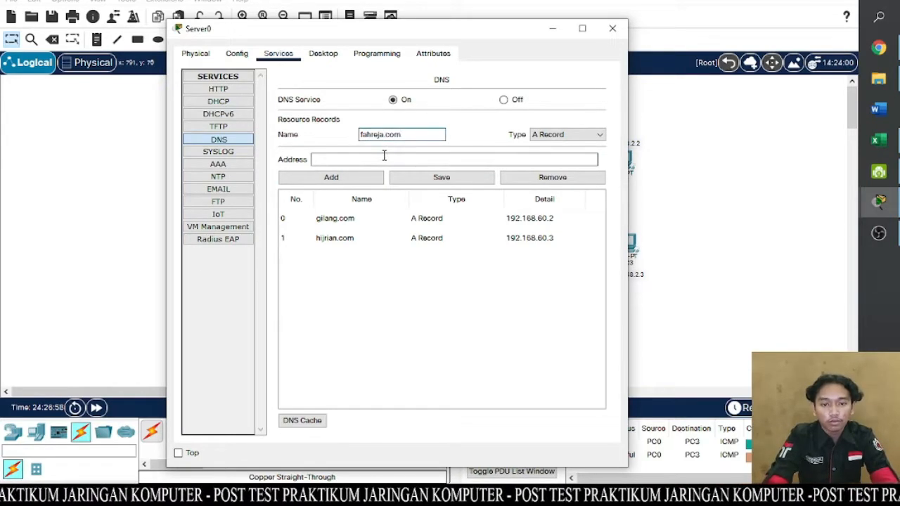
pyautogui.write('192.168.60.4')
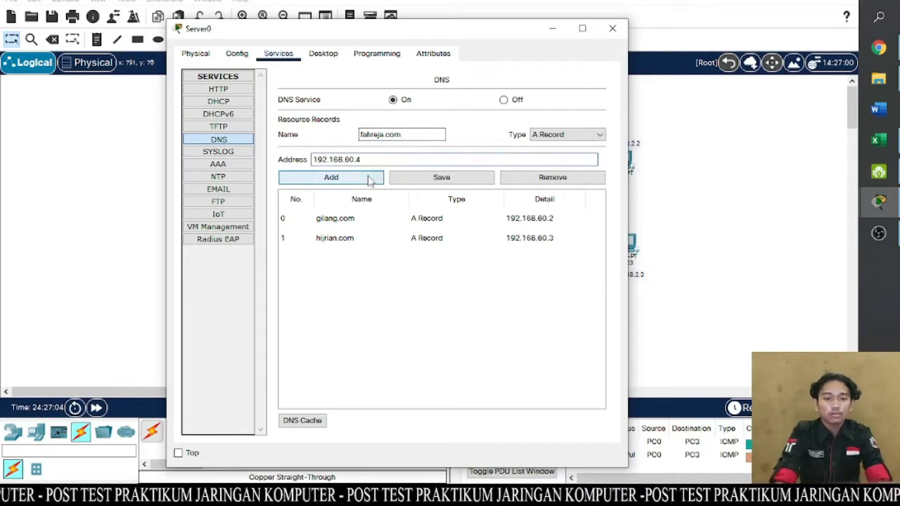
pyautogui.click(372, 178)
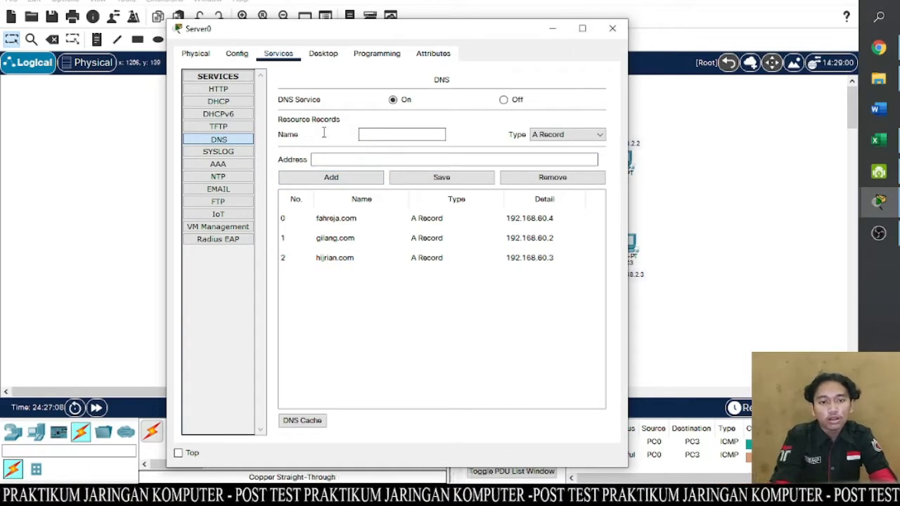
pyautogui.click(611, 30)
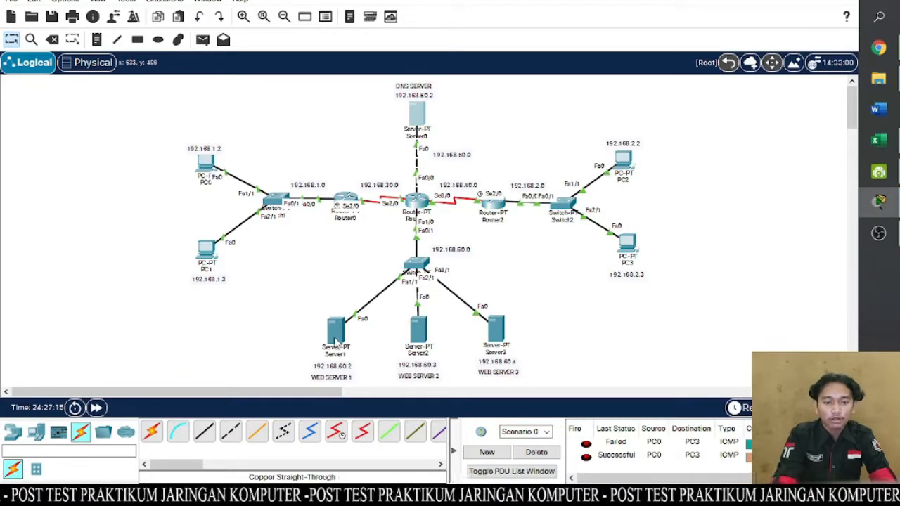
# - Replace the body of index.html in Server1's HTTP service with the heading line <h1> WEB SERVER GILANG </h1>
pyautogui.click(335, 335)
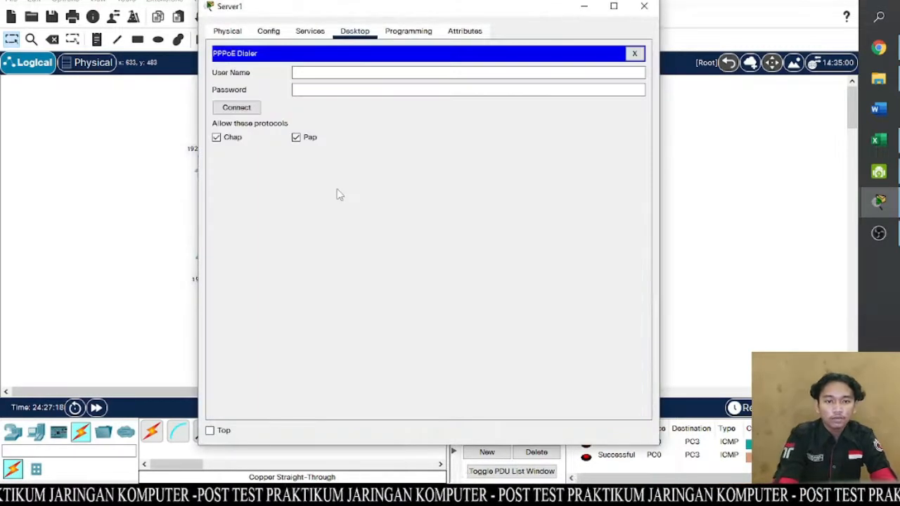
pyautogui.click(310, 32)
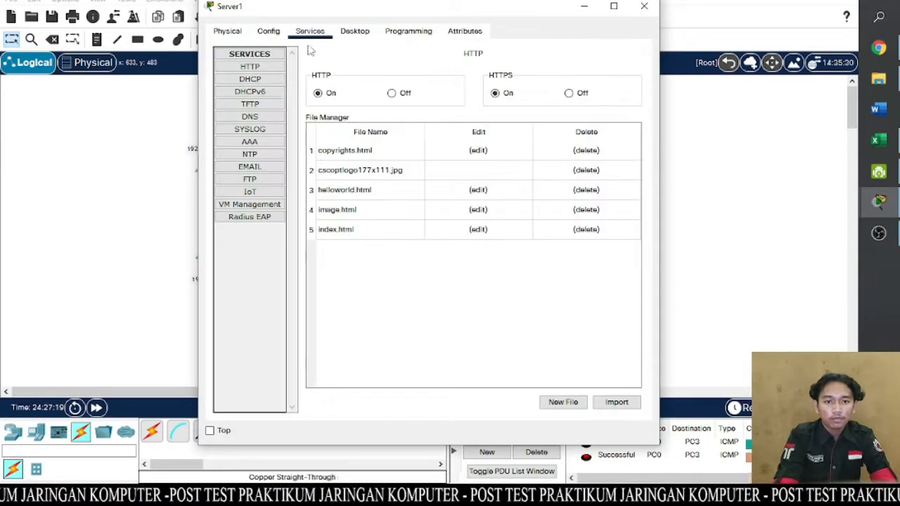
pyautogui.click(257, 67)
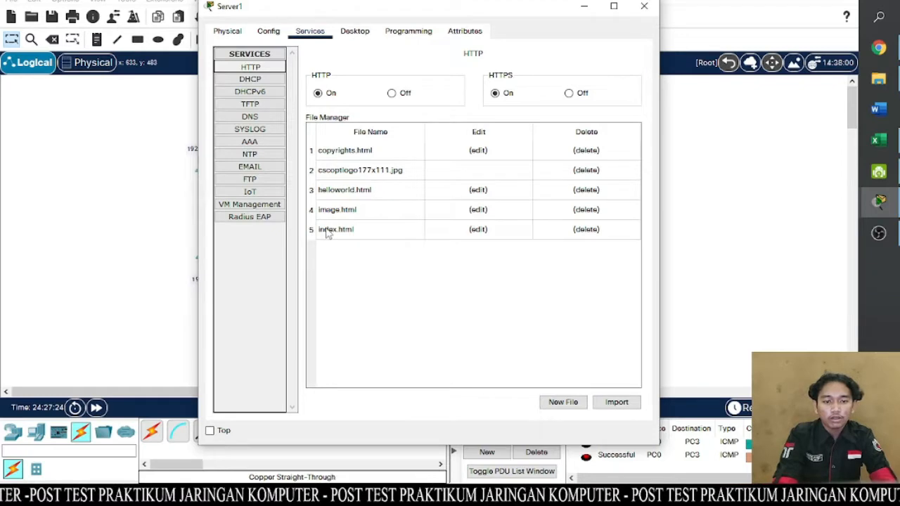
pyautogui.click(478, 230)
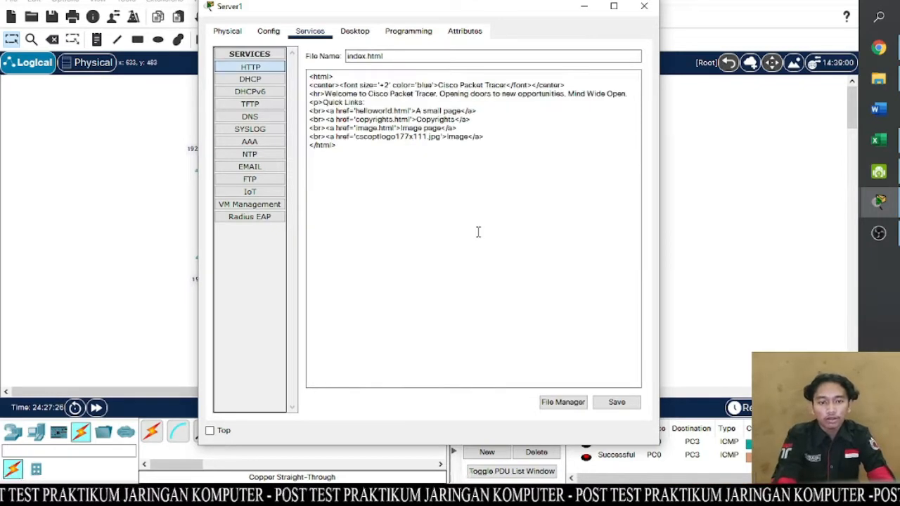
pyautogui.moveTo(489, 138); pyautogui.dragTo(305, 85)
pyautogui.press('BackSpace')
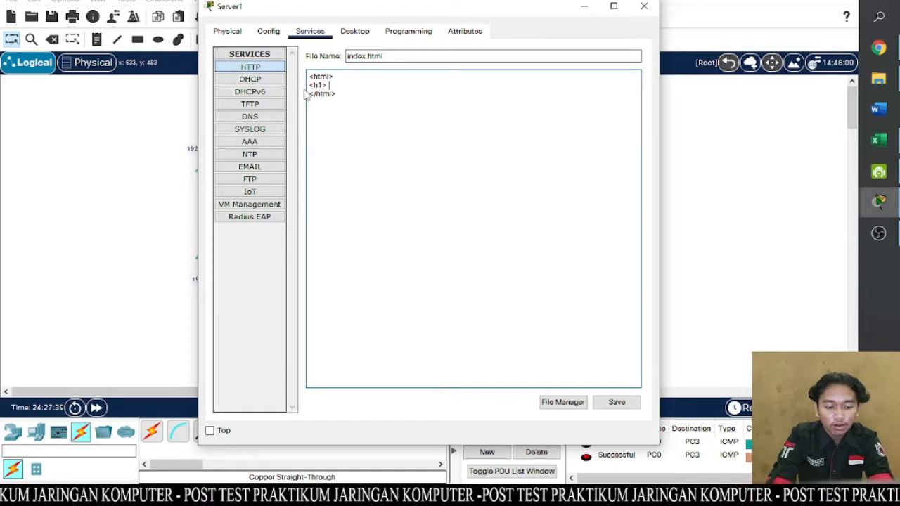
pyautogui.write('R')
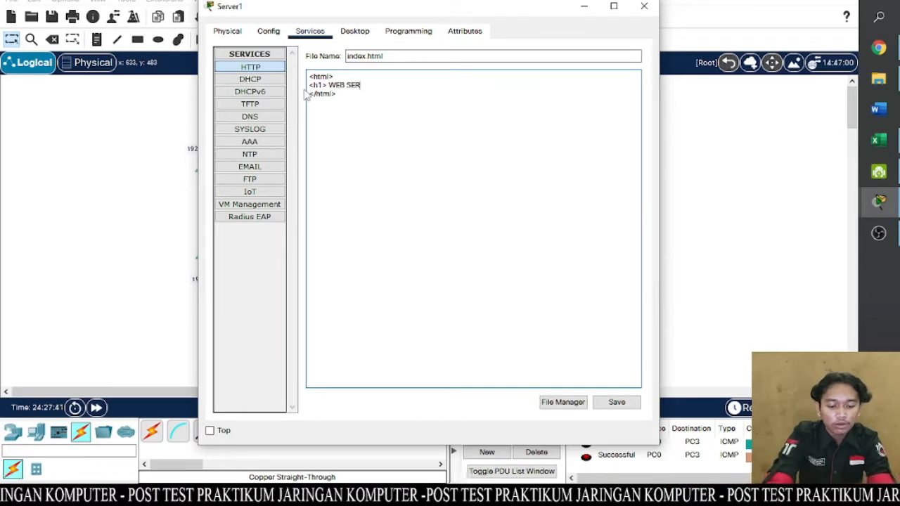
pyautogui.write('VER GILANG </h1>')
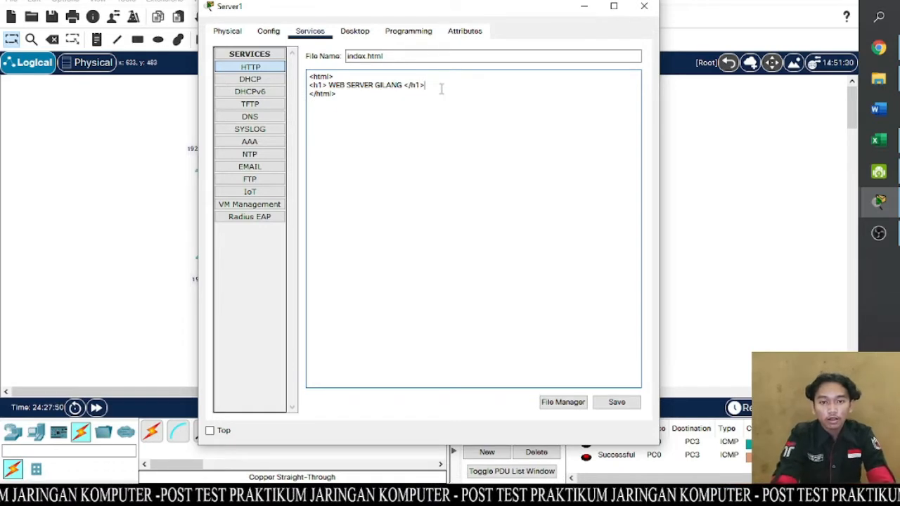
# - Copy the heading line, then save Server1's index.html over the existing file and close the server window
pyautogui.moveTo(425, 85); pyautogui.dragTo(310, 79)
pyautogui.hotkey('ctrl', 'c')
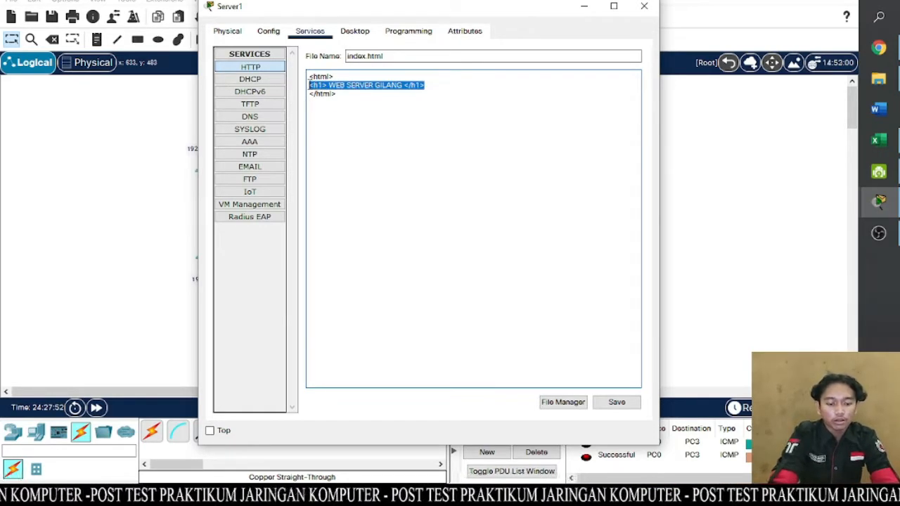
pyautogui.click(393, 105)
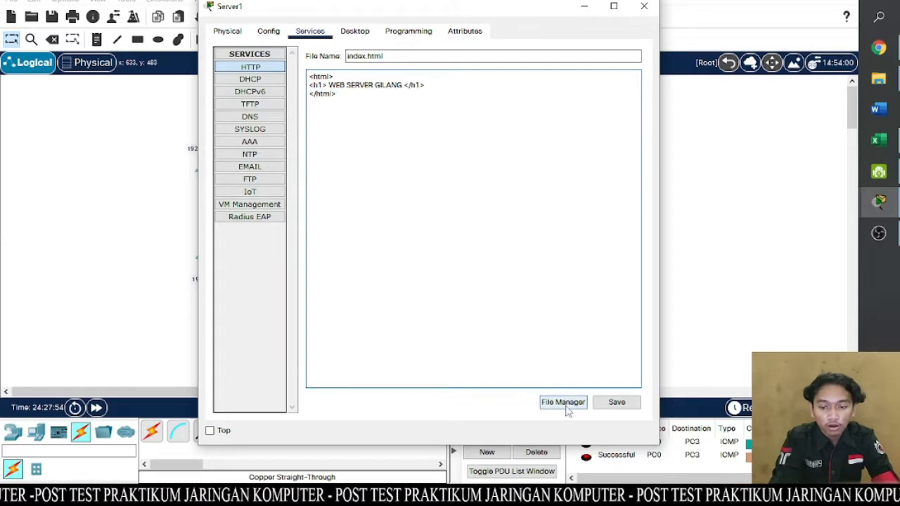
pyautogui.click(604, 408)
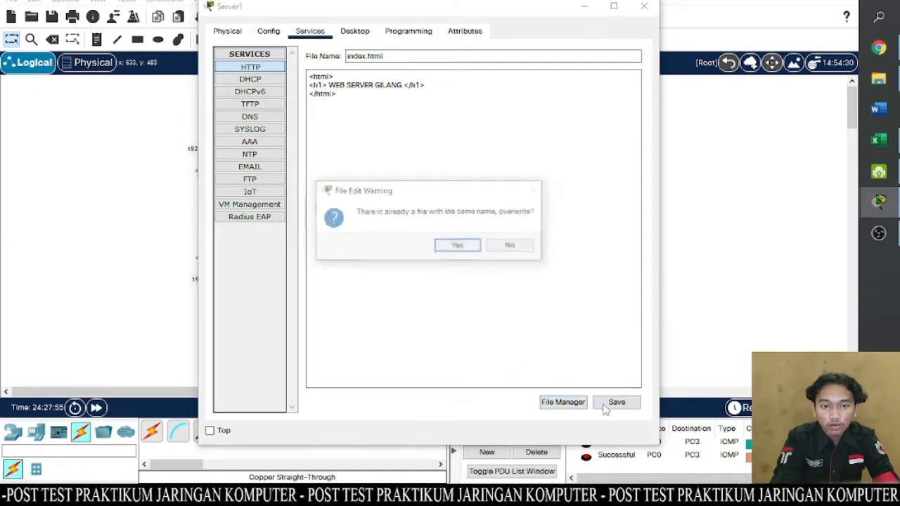
pyautogui.click(459, 246)
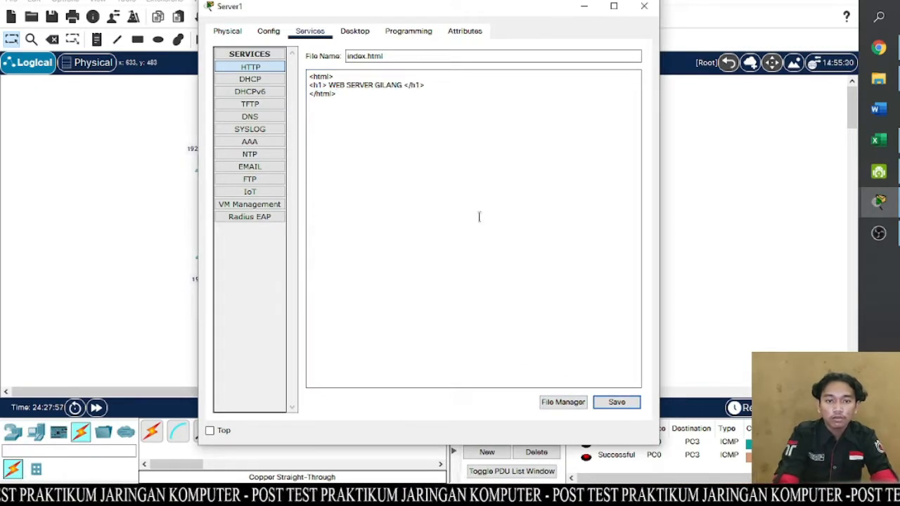
pyautogui.click(644, 5)
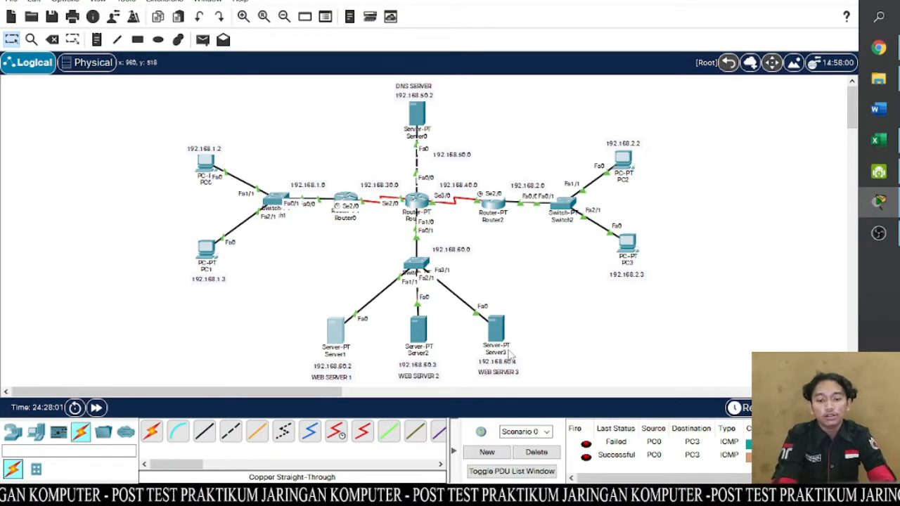
# - Replace the body of index.html in Server2's HTTP service with the copied heading, changed to WEB SERVER HIJRIAN
pyautogui.click(418, 335)
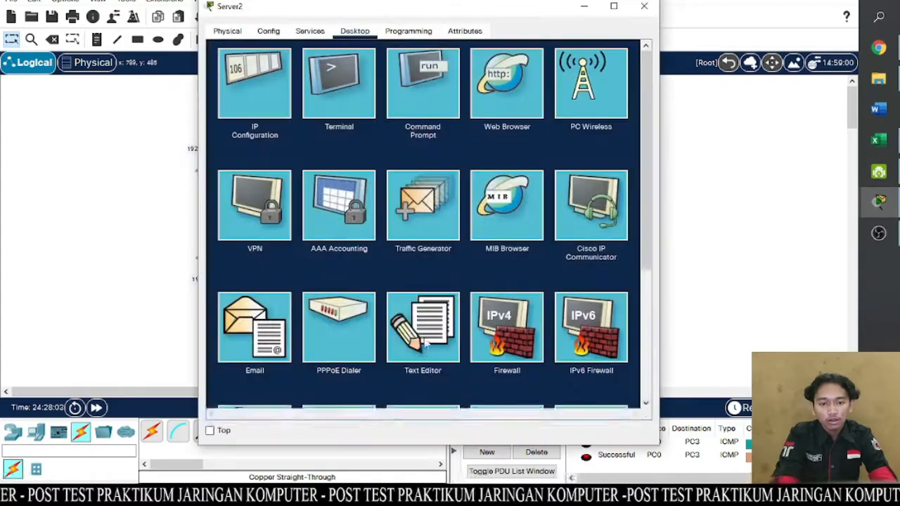
pyautogui.click(420, 317)
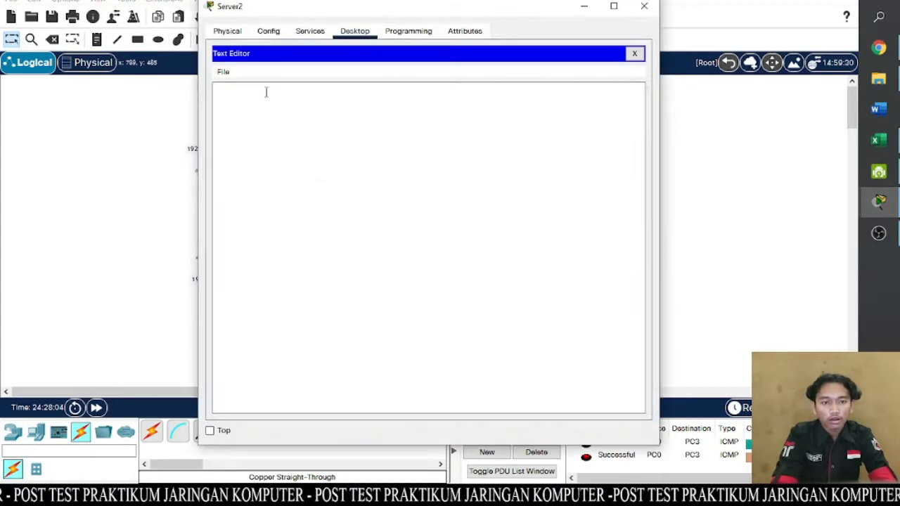
pyautogui.click(310, 32)
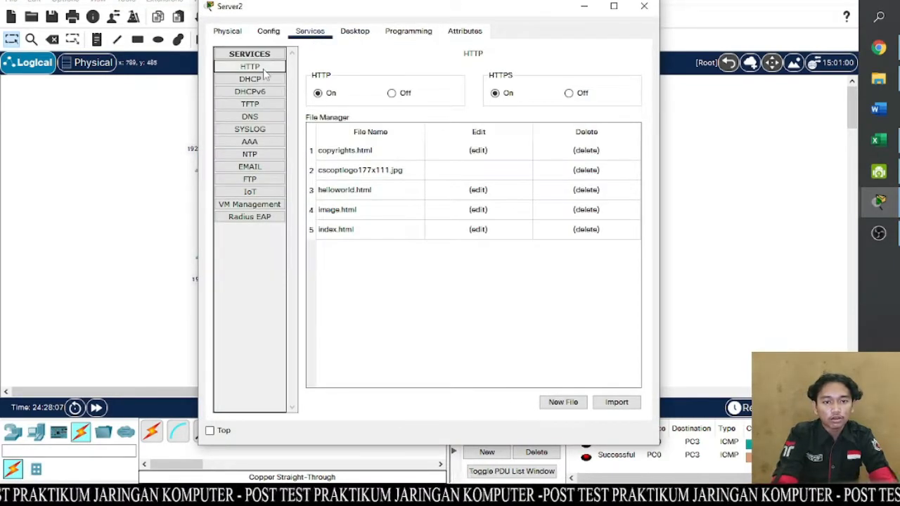
pyautogui.click(478, 229)
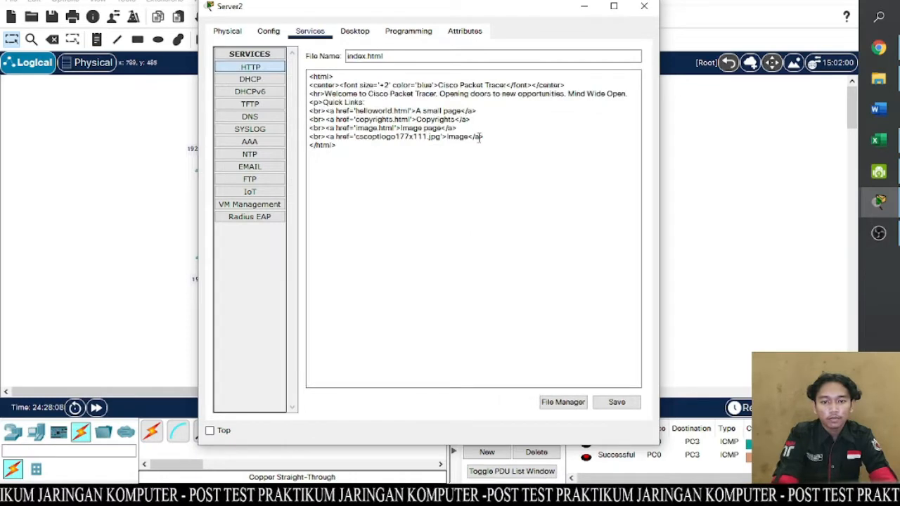
pyautogui.moveTo(492, 140); pyautogui.dragTo(297, 85)
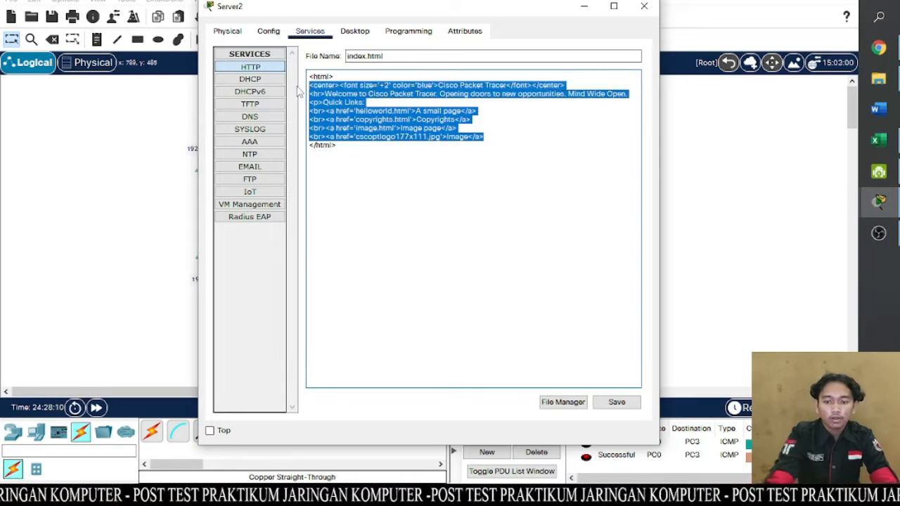
pyautogui.press('BackSpace')
pyautogui.hotkey('ctrl', 'v')
pyautogui.doubleClick(383, 85)
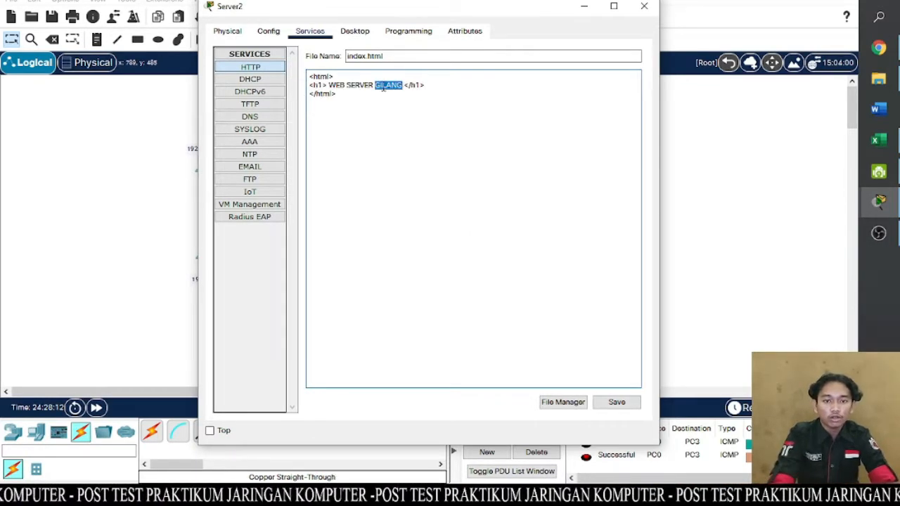
pyautogui.write('HIJRIAN')
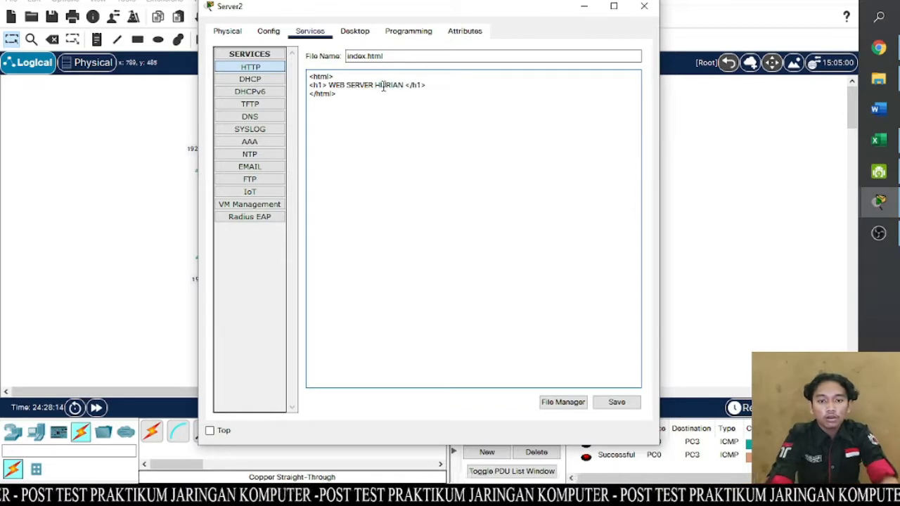
# - Save Server2's index.html over the existing file and close the server window
pyautogui.click(614, 401)
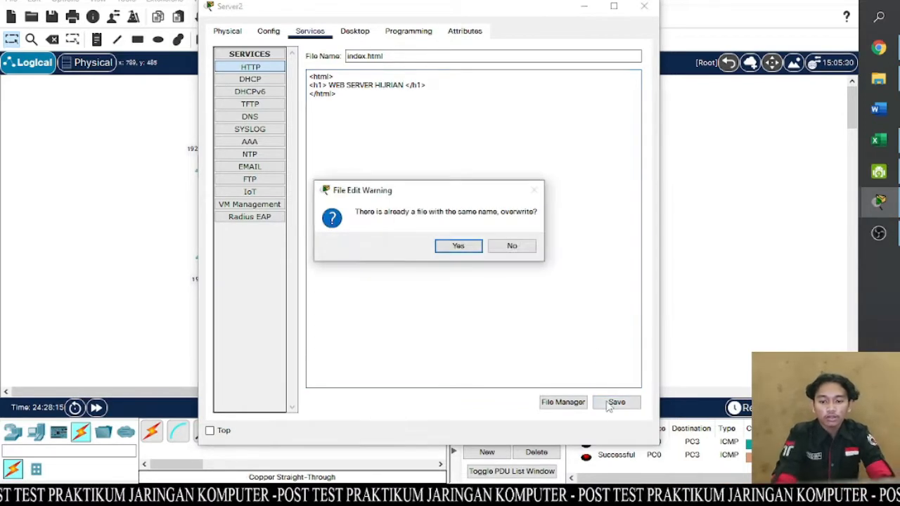
pyautogui.click(456, 245)
pyautogui.click(724, 329)
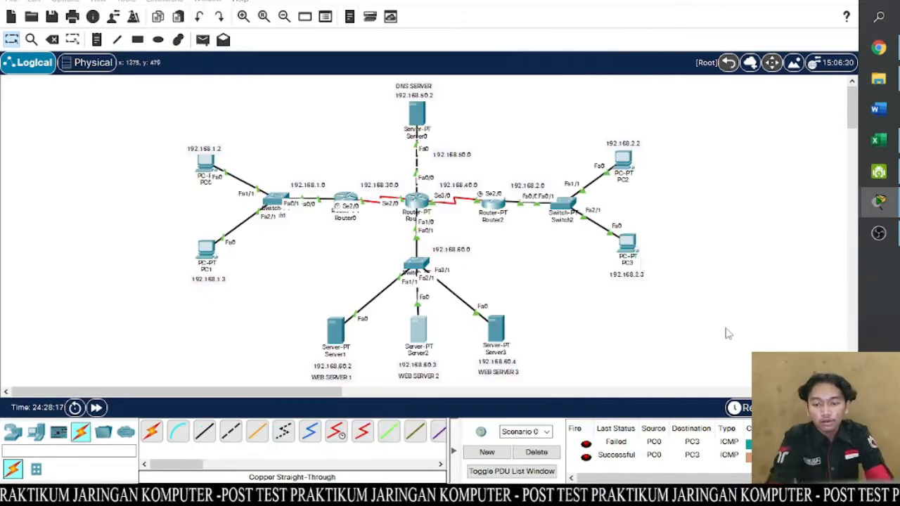
# - Replace the body of index.html in Server3's HTTP service with the copied heading, changed to WEB SERVER FAHREJA
pyautogui.click(497, 324)
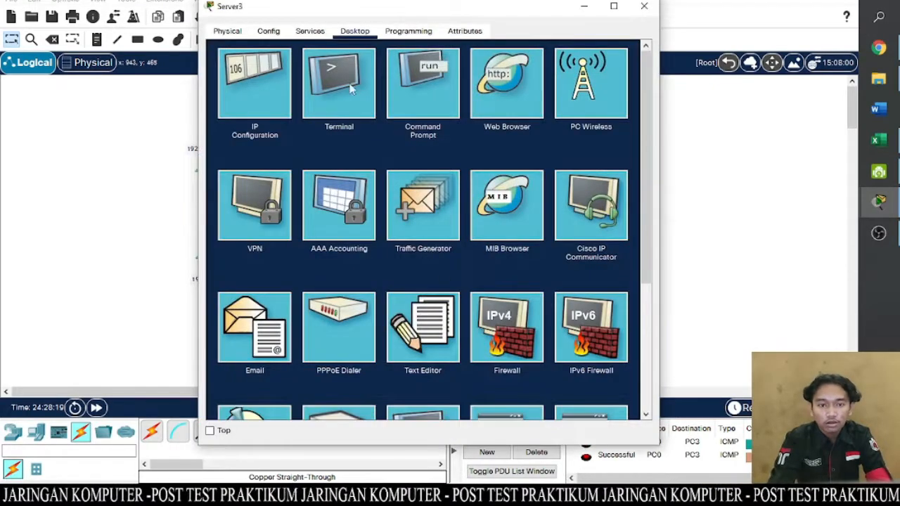
pyautogui.click(310, 31)
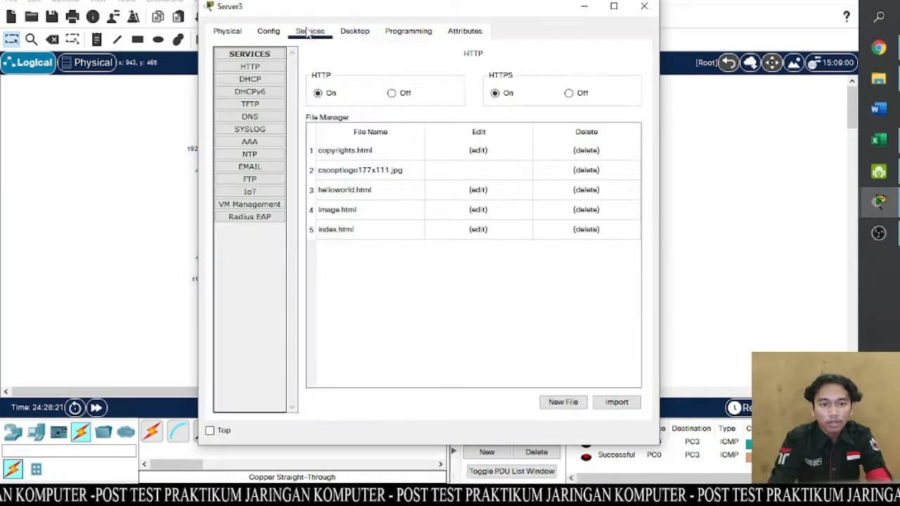
pyautogui.click(478, 229)
pyautogui.moveTo(483, 137); pyautogui.dragTo(306, 87)
pyautogui.press('BackSpace')
pyautogui.write('<h1> WEB SERVER GILANG </h1>')
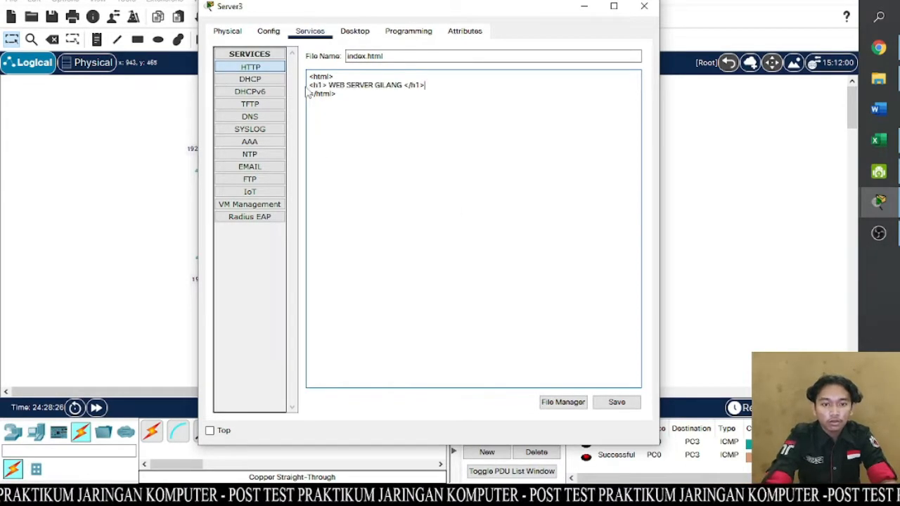
pyautogui.doubleClick(380, 85)
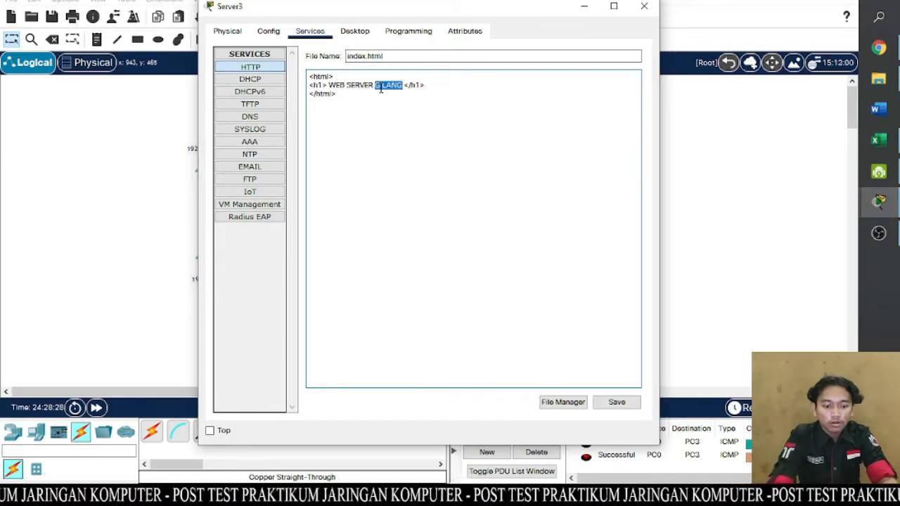
pyautogui.write('FAHREJA')
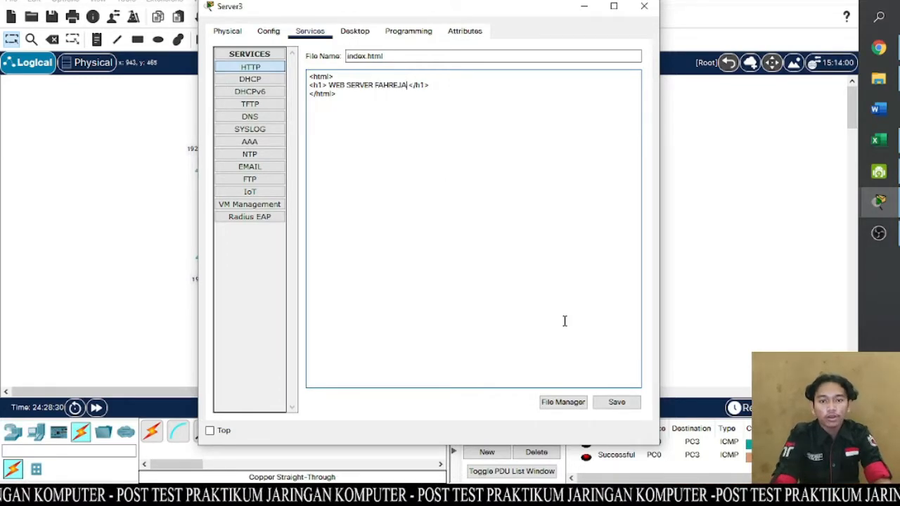
# - Save Server3's index.html over the existing file and close the server window
pyautogui.click(622, 405)
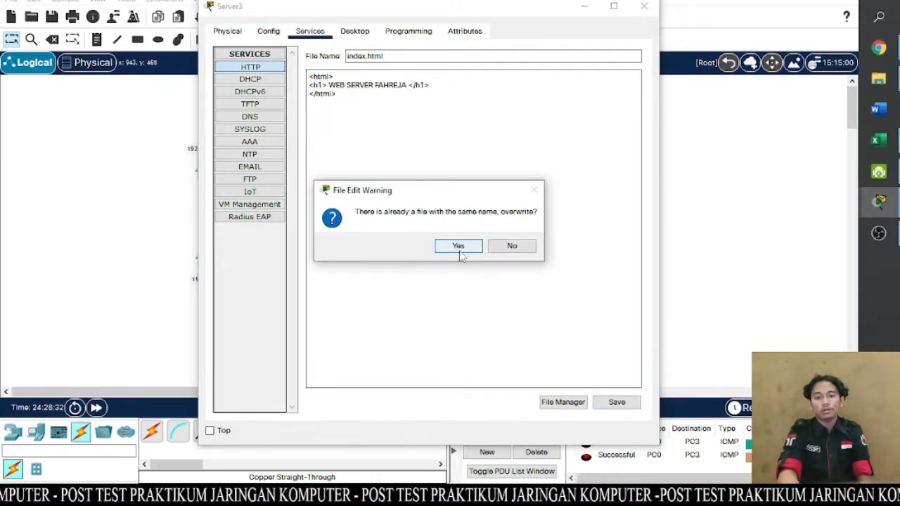
pyautogui.click(460, 251)
pyautogui.click(644, 6)
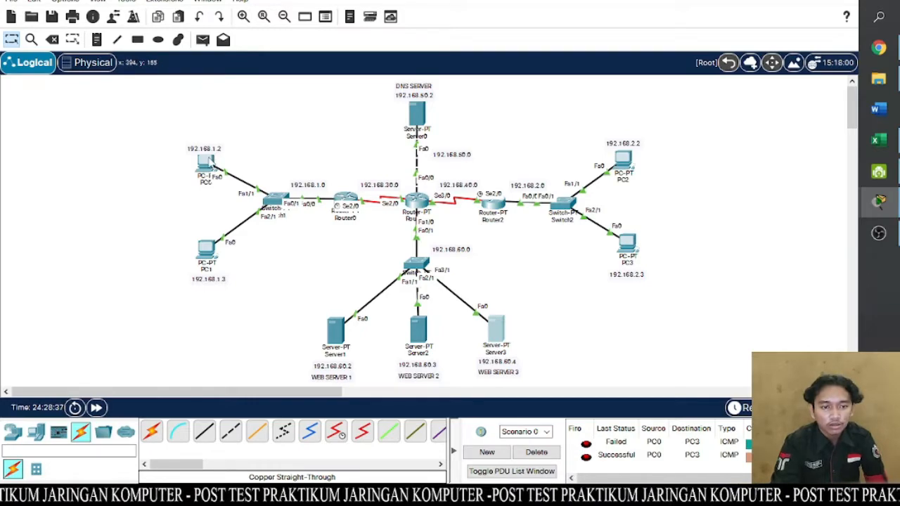
# - Load gilang.com in PC0's web browser and check the heading on the page it serves
pyautogui.click(208, 163)
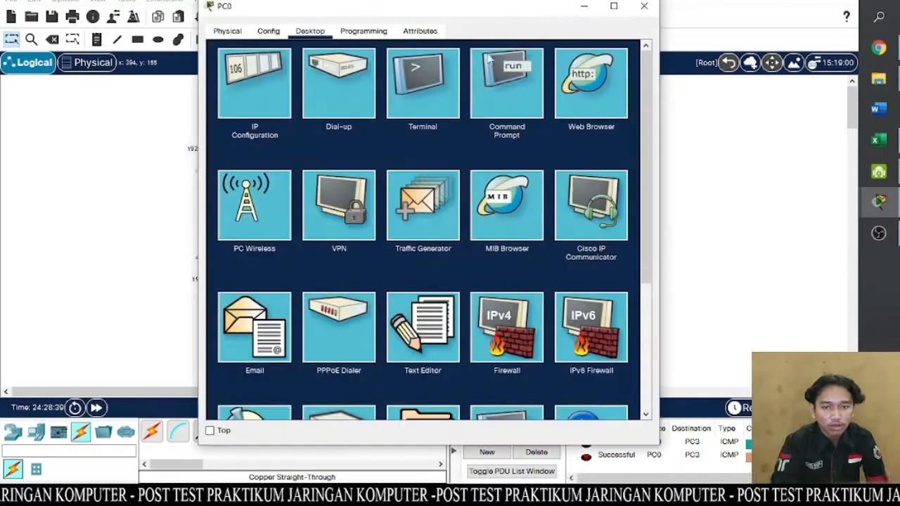
pyautogui.click(589, 83)
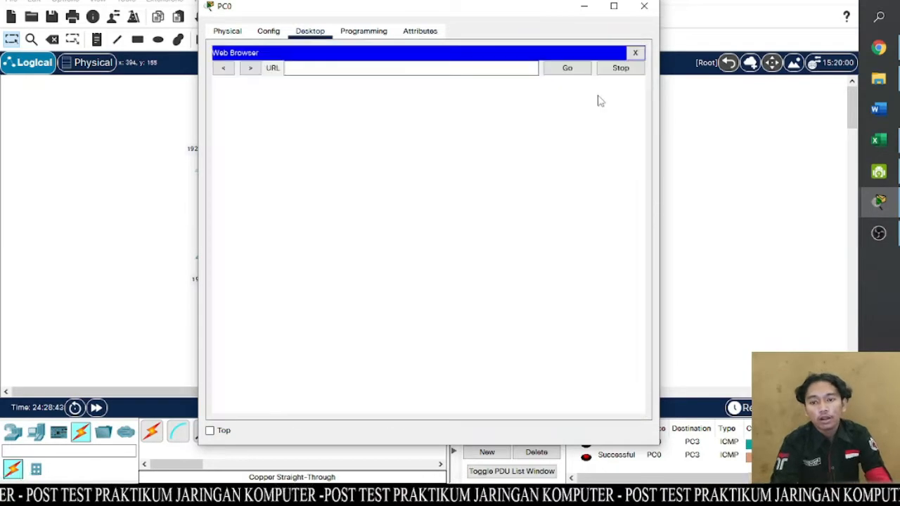
pyautogui.click(472, 67)
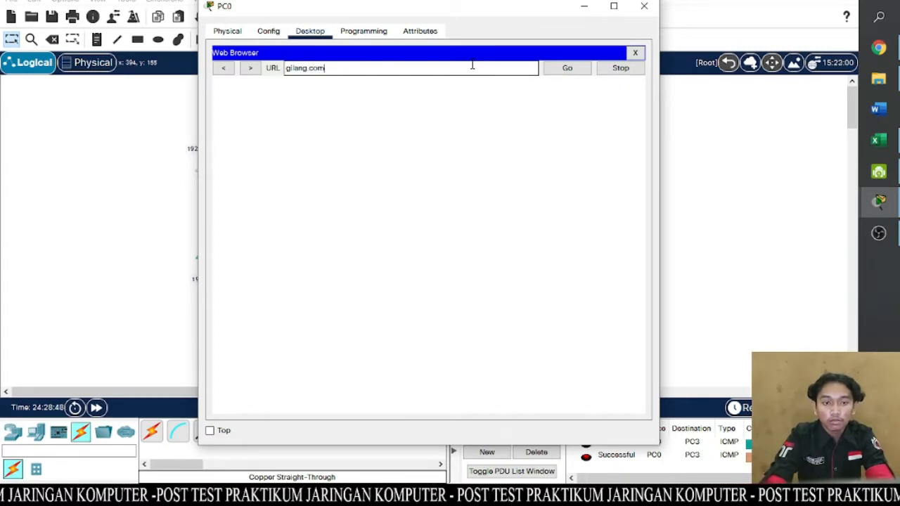
pyautogui.press('Return')
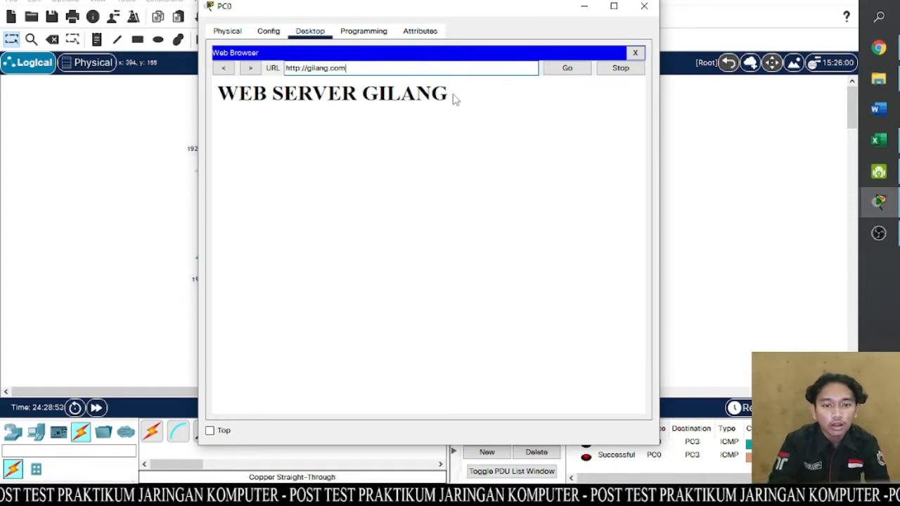
pyautogui.moveTo(448, 94); pyautogui.dragTo(223, 84)
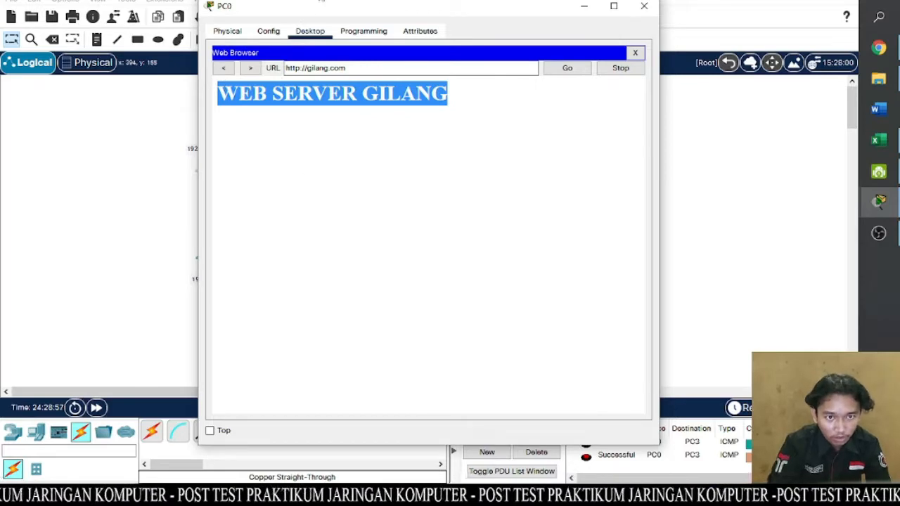
pyautogui.moveTo(327, 8); pyautogui.dragTo(465, 5)
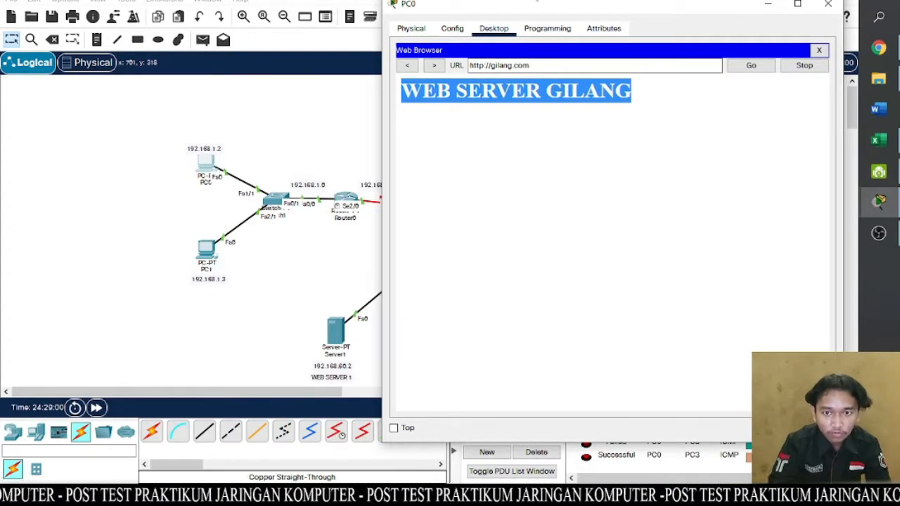
pyautogui.moveTo(538, 8); pyautogui.dragTo(369, 19)
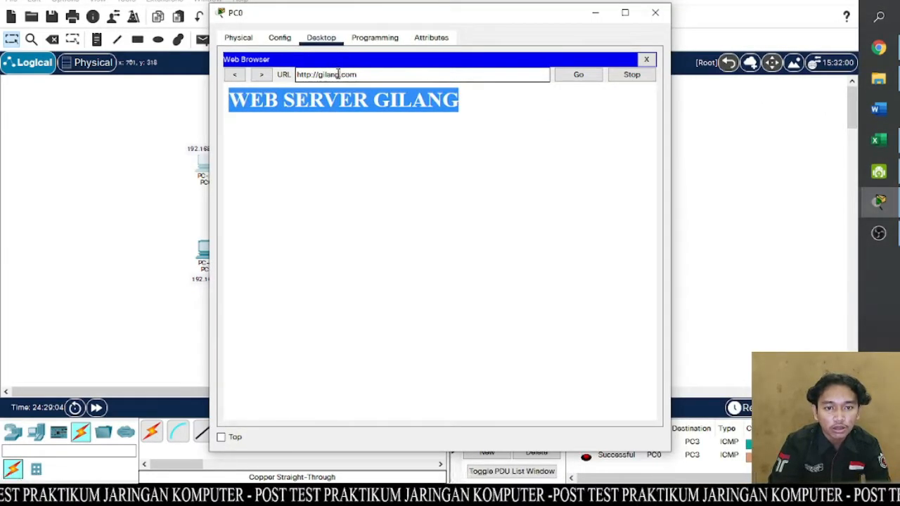
# - Load hijrian.com in PC0's web browser and check the heading on the page it serves
pyautogui.moveTo(338, 74); pyautogui.dragTo(358, 75)
pyautogui.write('hijria')
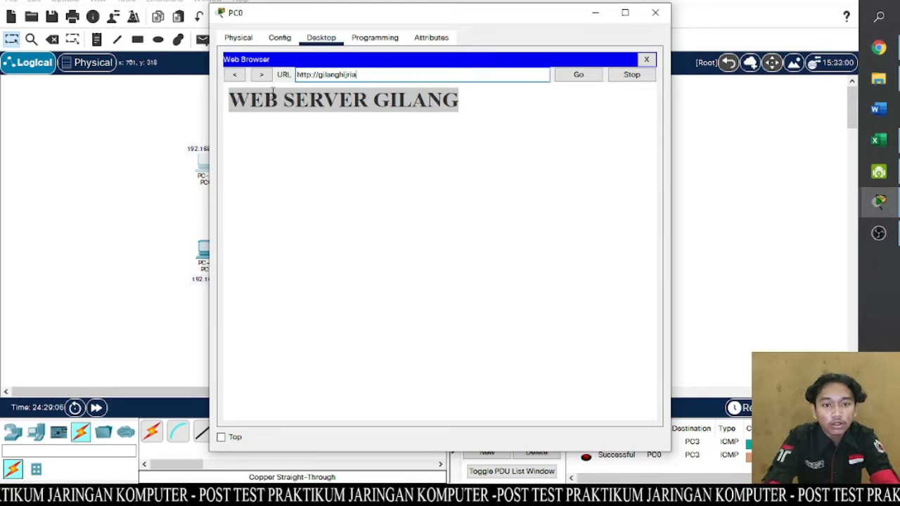
pyautogui.press('BackSpace')
pyautogui.press('BackSpace')
pyautogui.press('BackSpace')
pyautogui.press('BackSpace')
pyautogui.press('BackSpace')
pyautogui.press('BackSpace')
pyautogui.press('BackSpace')
pyautogui.press('BackSpace')
pyautogui.press('BackSpace')
pyautogui.press('BackSpace')
pyautogui.press('BackSpace')
pyautogui.press('BackSpace')
pyautogui.press('BackSpace')
pyautogui.press('BackSpace')
pyautogui.press('BackSpace')
pyautogui.press('BackSpace')
pyautogui.press('BackSpace')
pyautogui.press('BackSpace')
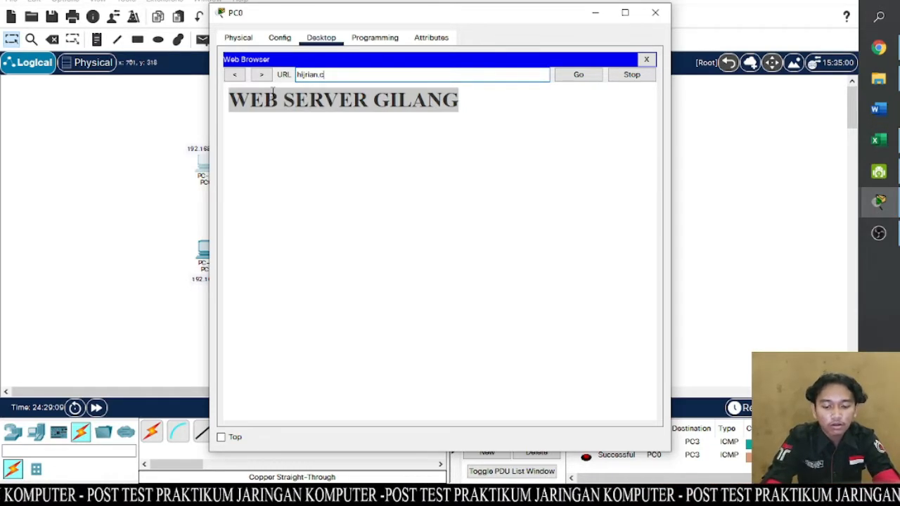
pyautogui.press('Return')
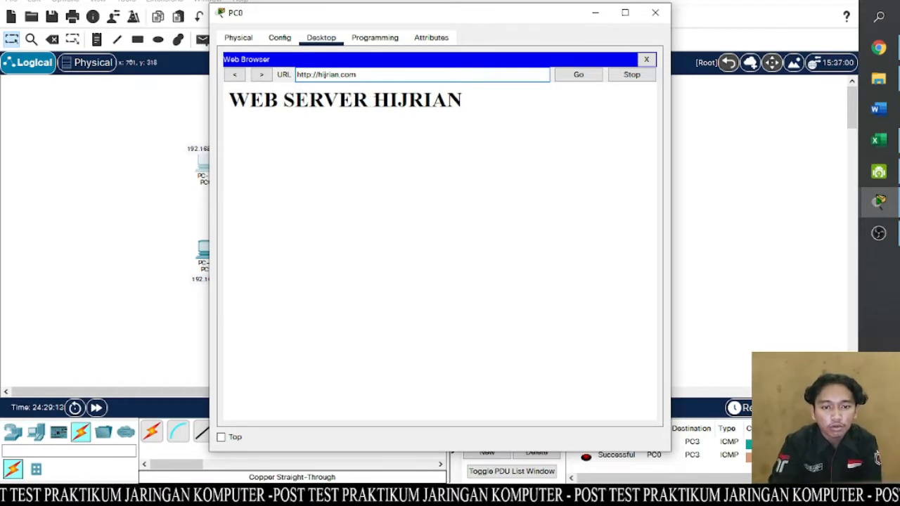
pyautogui.moveTo(371, 102); pyautogui.dragTo(466, 111)
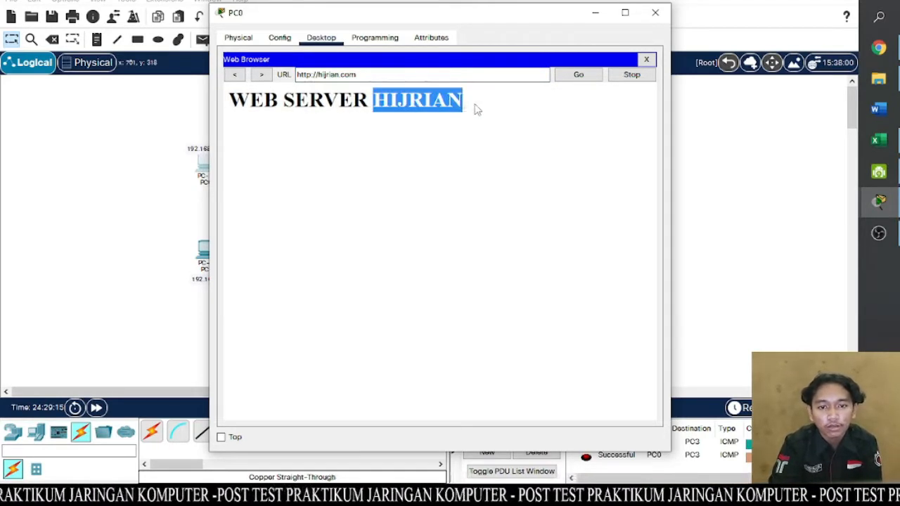
# - Load fahreja.com in PC0's web browser to check its page, and close the PC0 window
pyautogui.click(353, 74)
pyautogui.moveTo(360, 75); pyautogui.dragTo(297, 78)
pyautogui.write('fah')
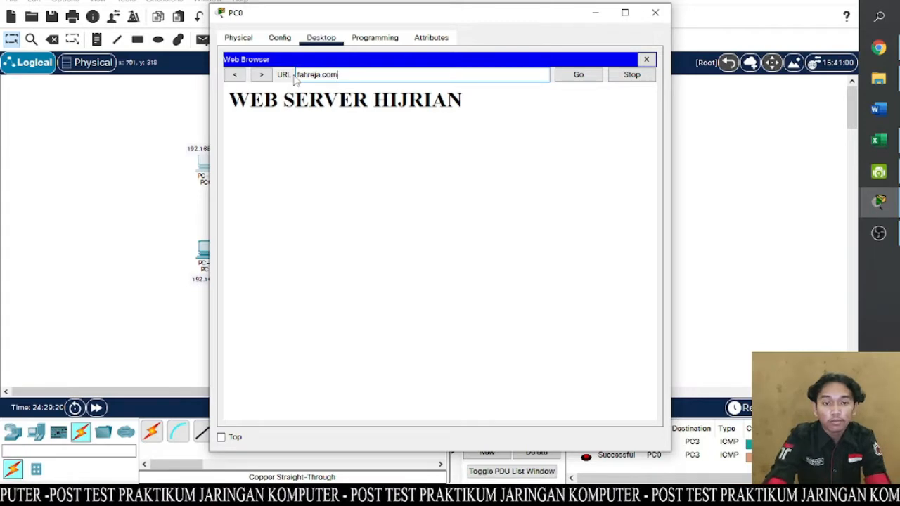
pyautogui.write('reja.com')
pyautogui.press('Return')
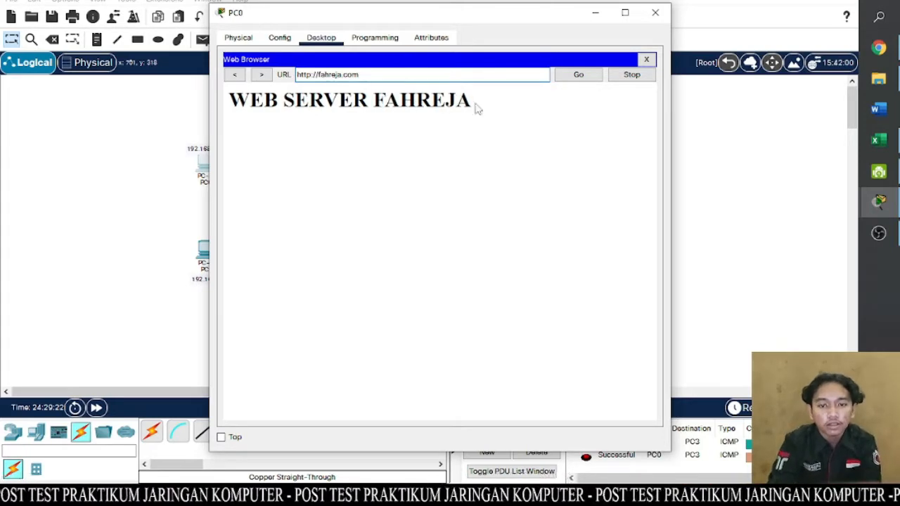
pyautogui.click(654, 15)
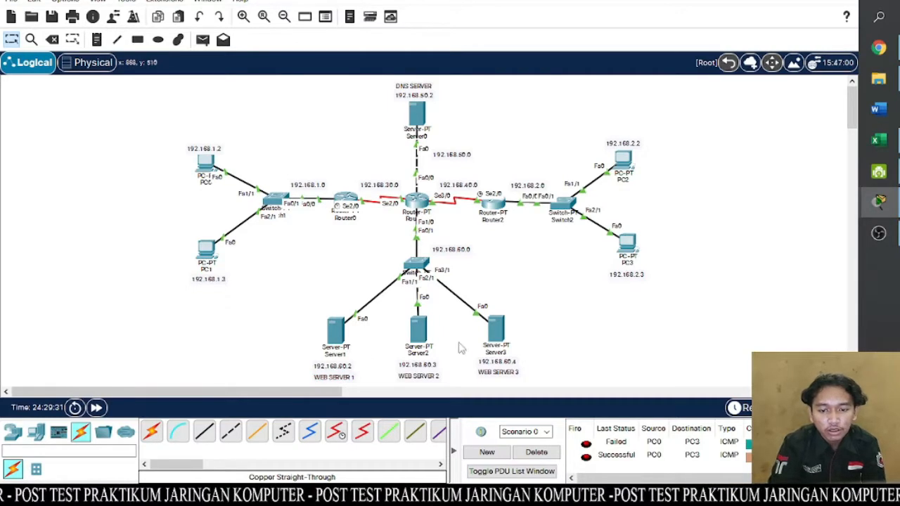
# - Move Server3 together with its IP address and WEB SERVER 3 labels slightly down to line up with the other web servers
pyautogui.moveTo(476, 297); pyautogui.dragTo(540, 406)
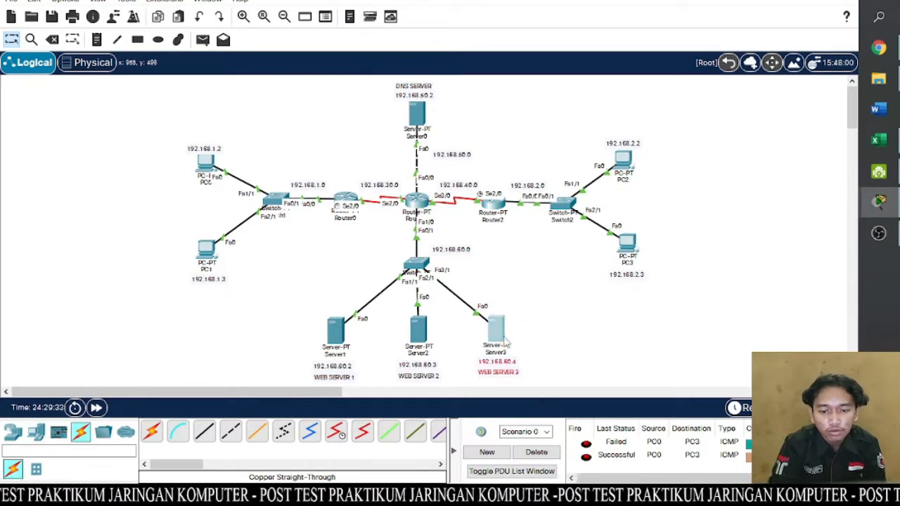
pyautogui.moveTo(499, 335); pyautogui.dragTo(501, 337)
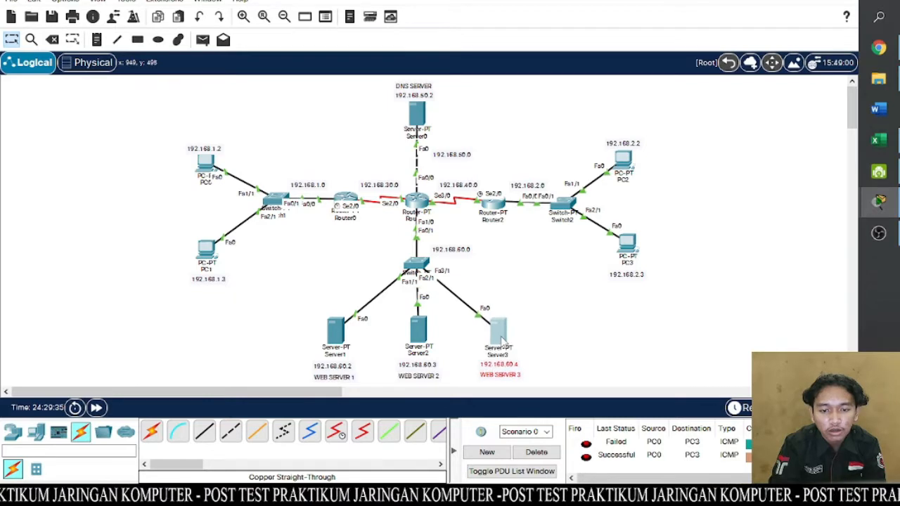
pyautogui.click(561, 316)
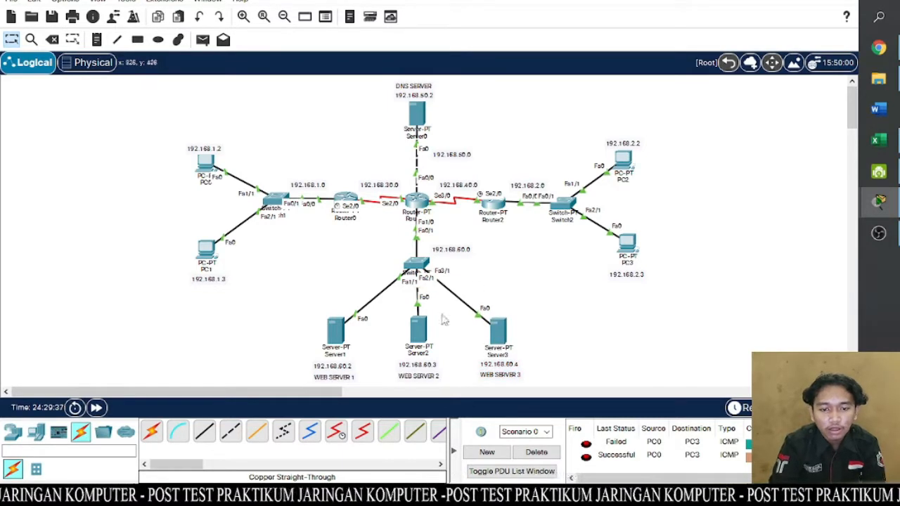
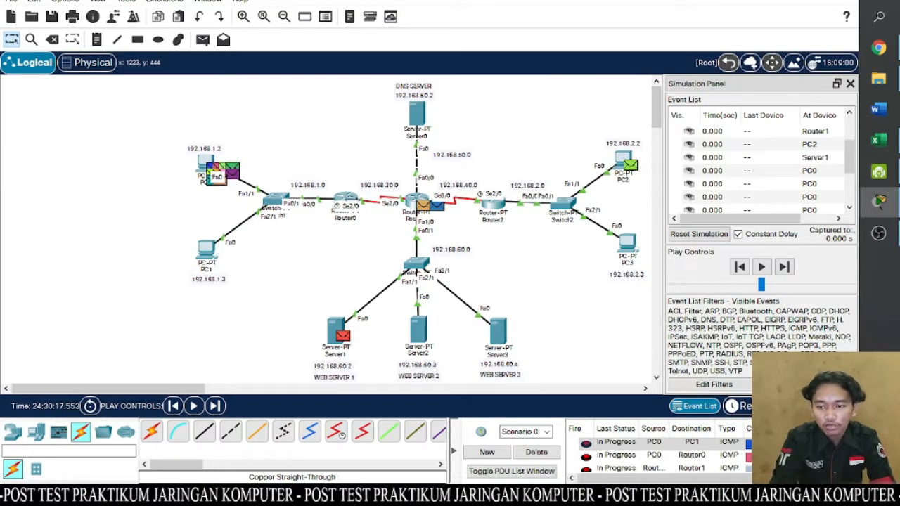
# - Clear all visible event filters in the simulation and enable only the HTTP protocol
pyautogui.click(808, 385)
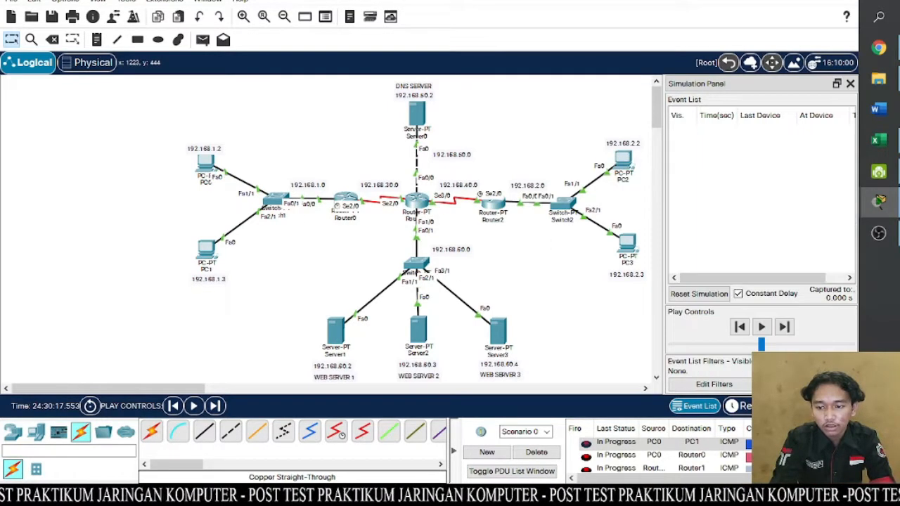
pyautogui.click(729, 384)
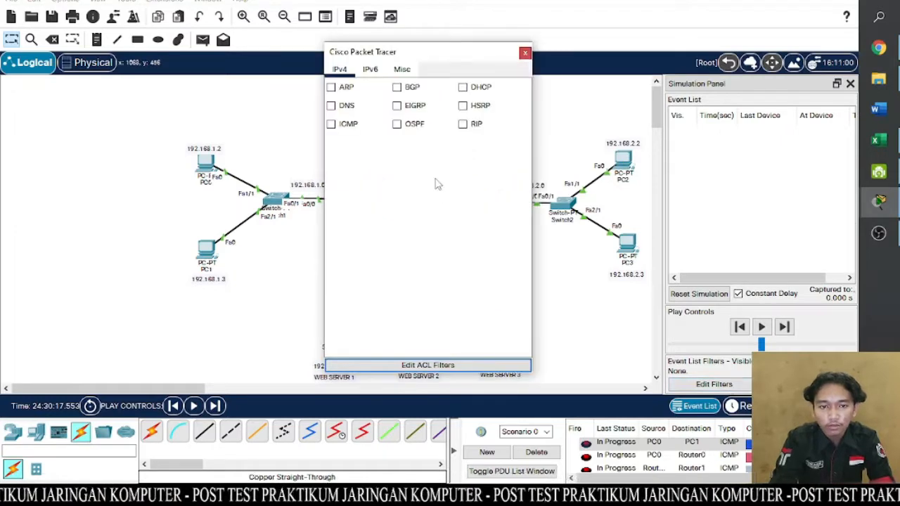
pyautogui.click(368, 70)
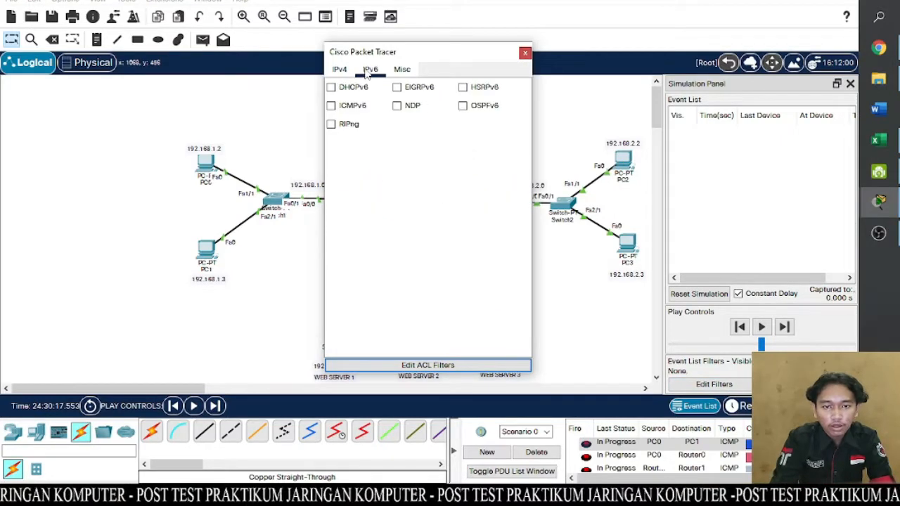
pyautogui.click(397, 70)
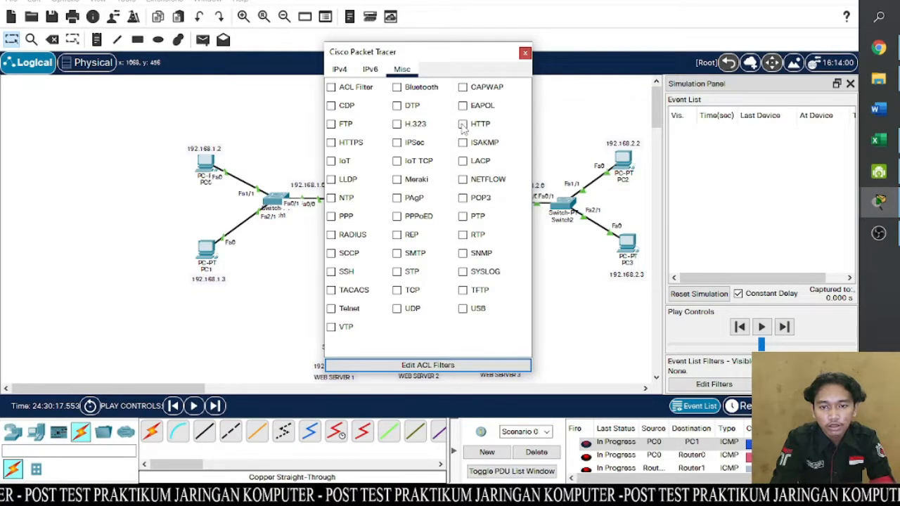
pyautogui.click(525, 53)
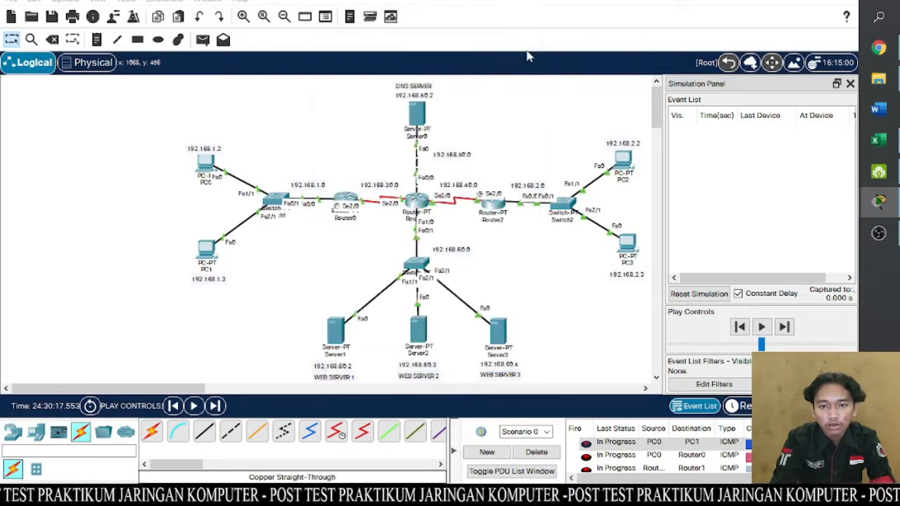
# - Try to load gilang.com in PC2's web browser during the simulation, and close the PC2 window
pyautogui.click(206, 163)
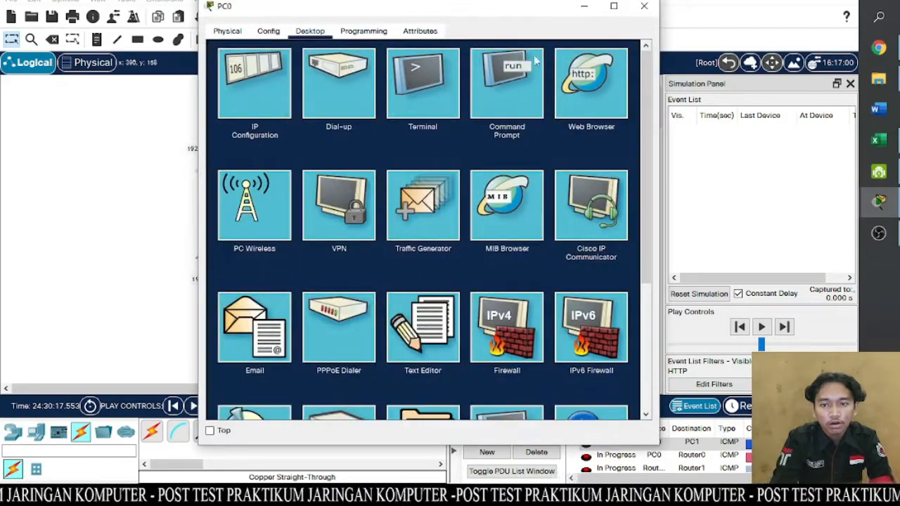
pyautogui.click(644, 5)
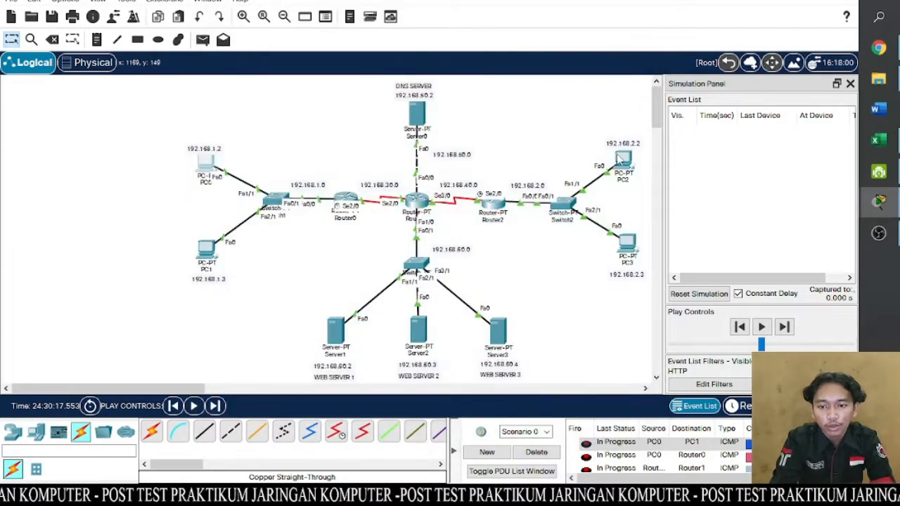
pyautogui.click(621, 159)
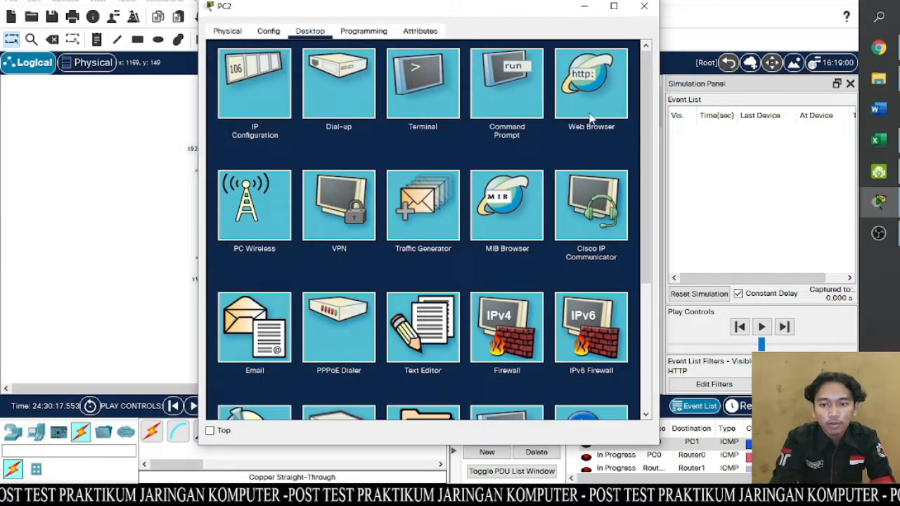
pyautogui.click(594, 92)
pyautogui.click(444, 65)
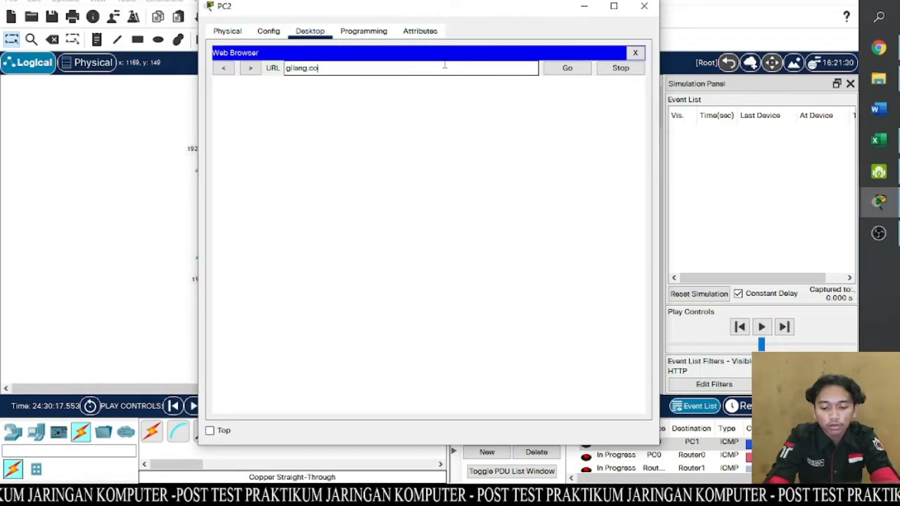
pyautogui.press('Return')
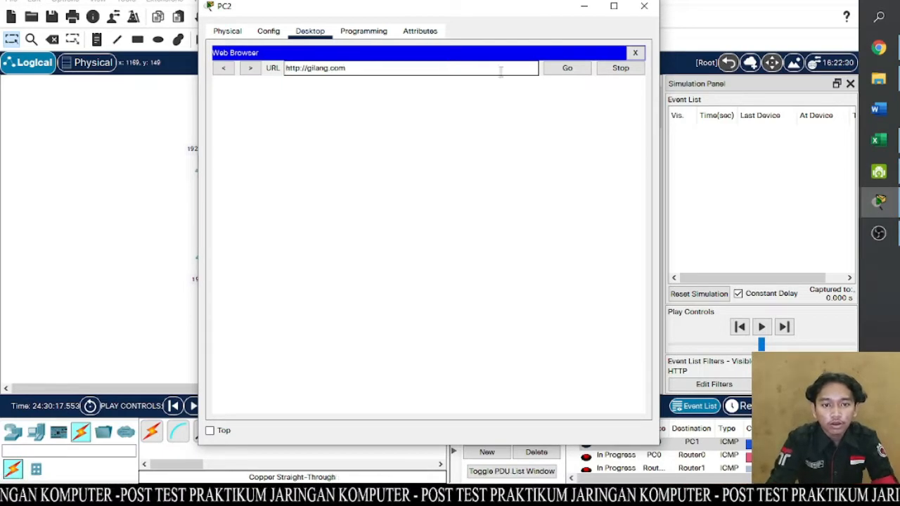
pyautogui.moveTo(527, 15); pyautogui.dragTo(432, 18)
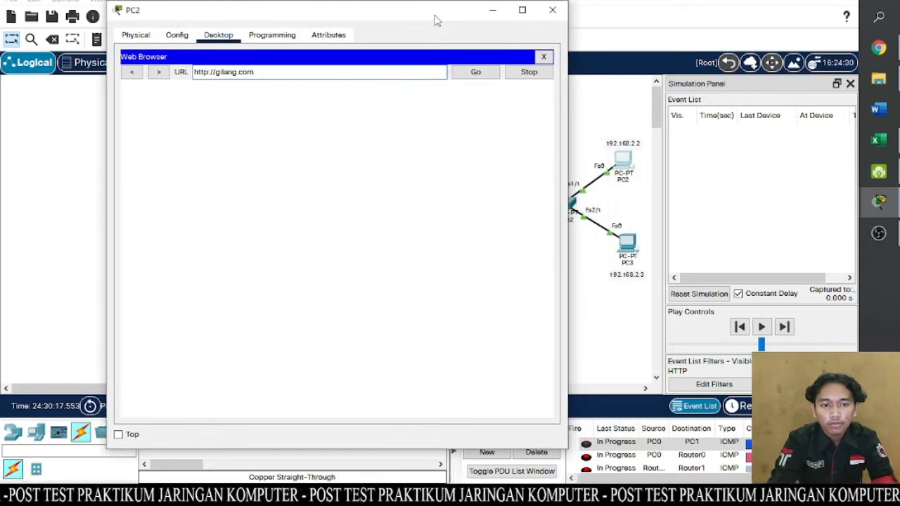
pyautogui.press('Return')
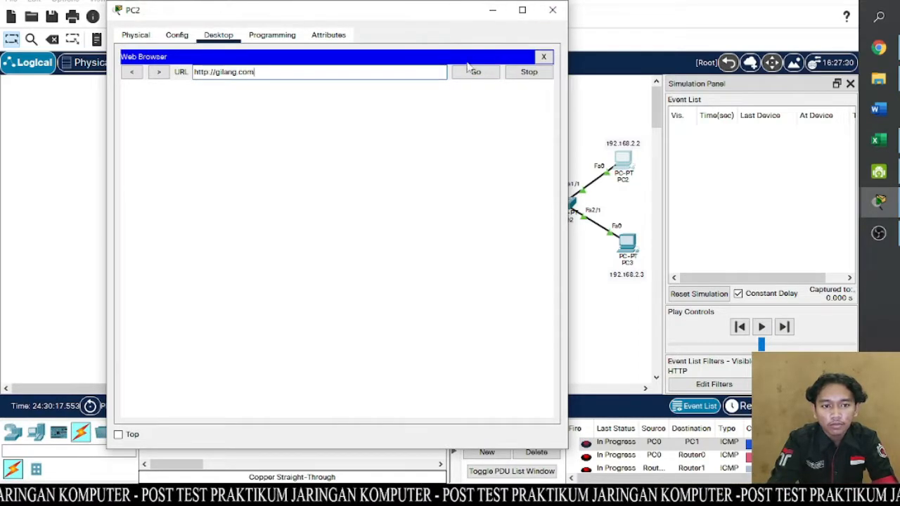
pyautogui.click(400, 73)
pyautogui.moveTo(393, 76); pyautogui.dragTo(180, 73)
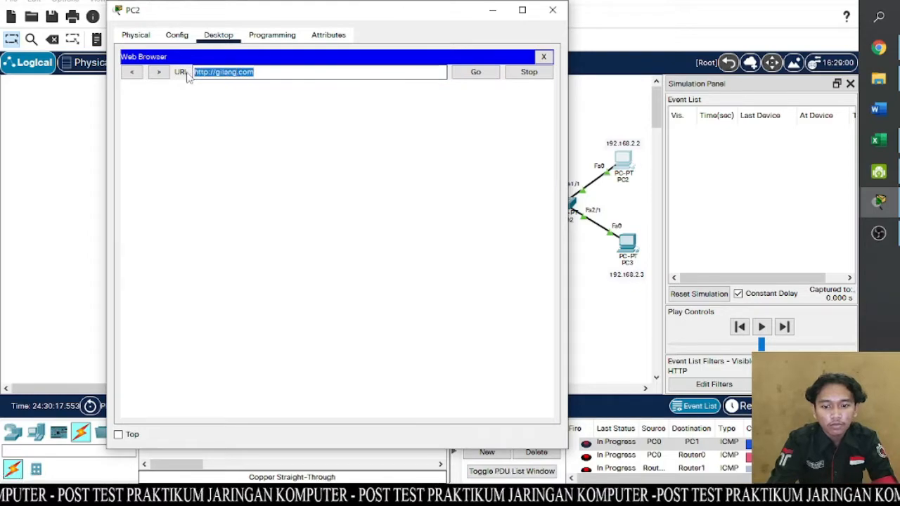
pyautogui.click(553, 10)
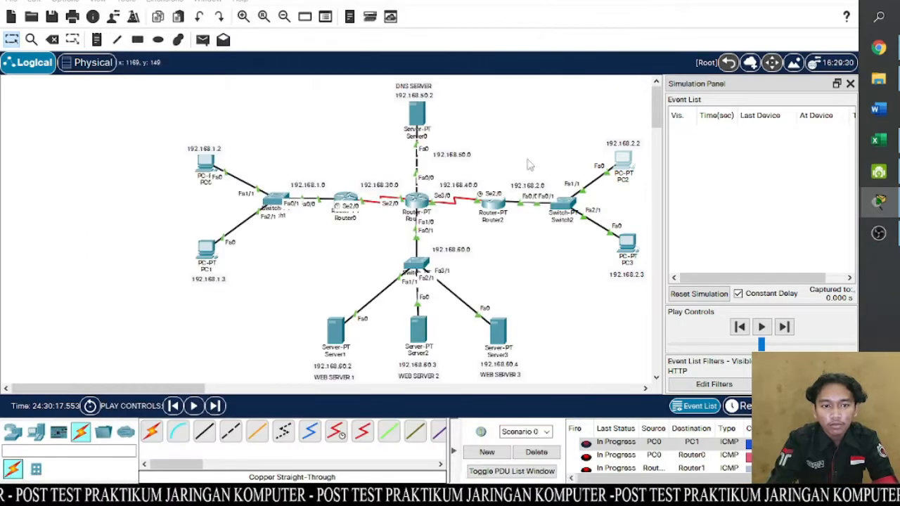
# - Try to load gilang.com in PC3's web browser and close the PC3 window
pyautogui.click(627, 243)
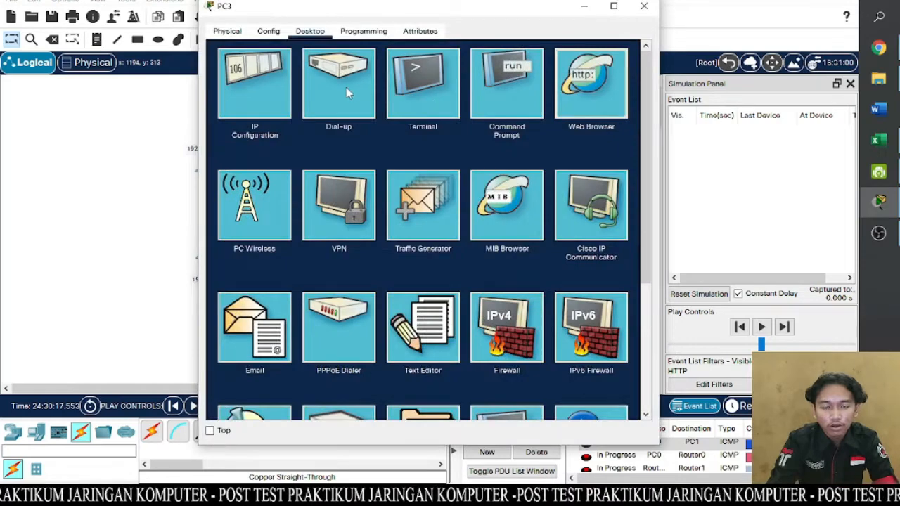
pyautogui.click(591, 106)
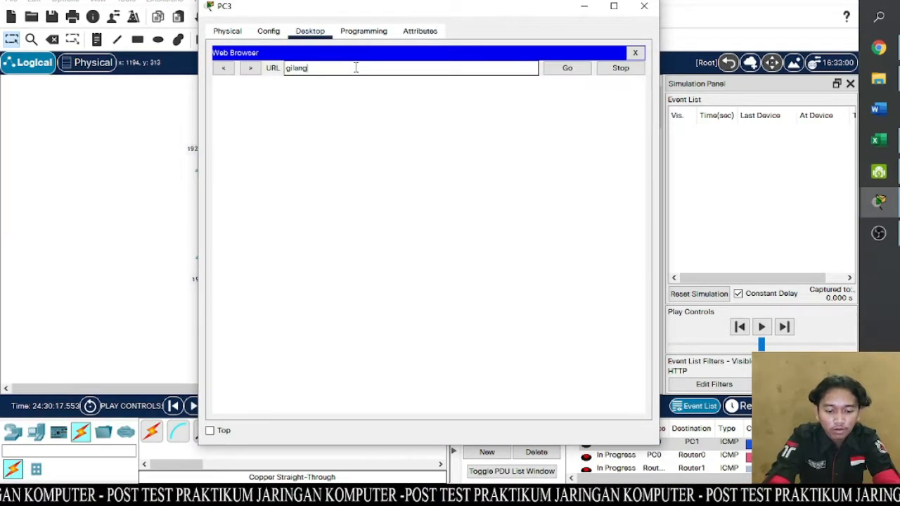
pyautogui.write('gilang.com')
pyautogui.press('Return')
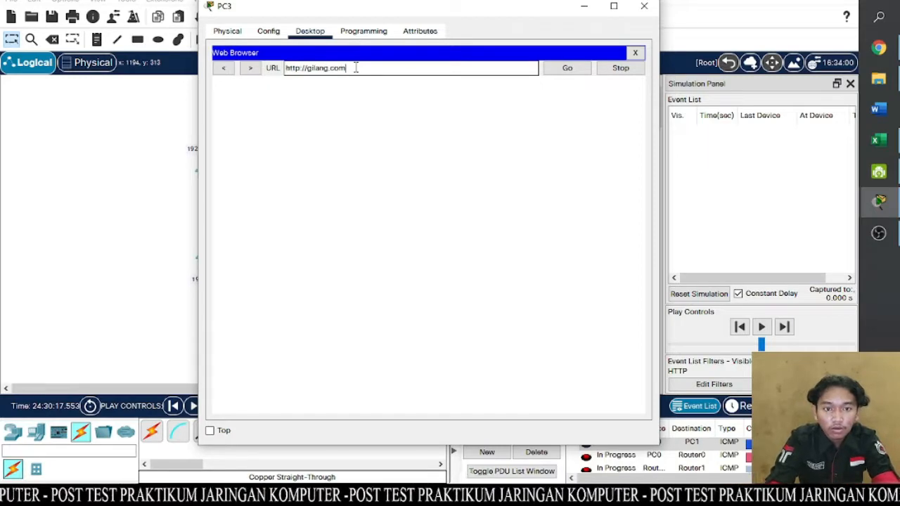
pyautogui.click(644, 7)
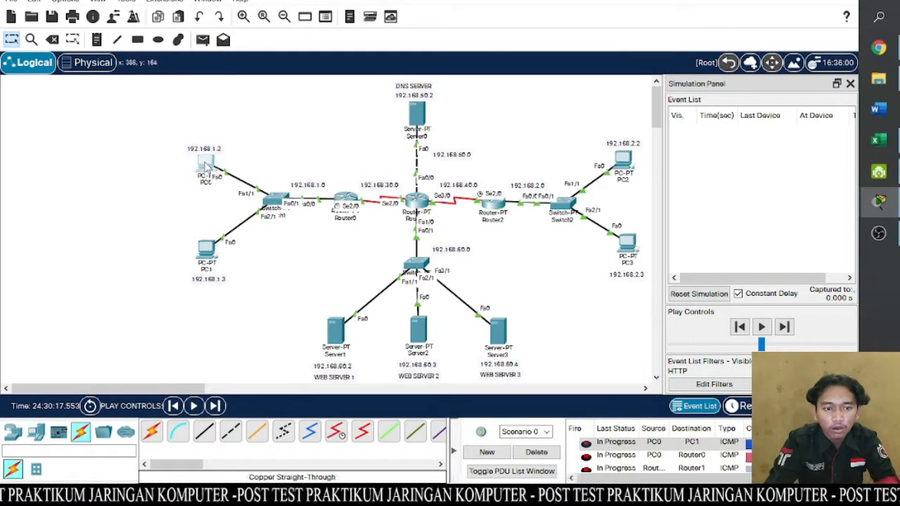
# - Try to load gilang.com in PC0's web browser with HTTP event filtering active, and close the PC0 window
pyautogui.click(206, 165)
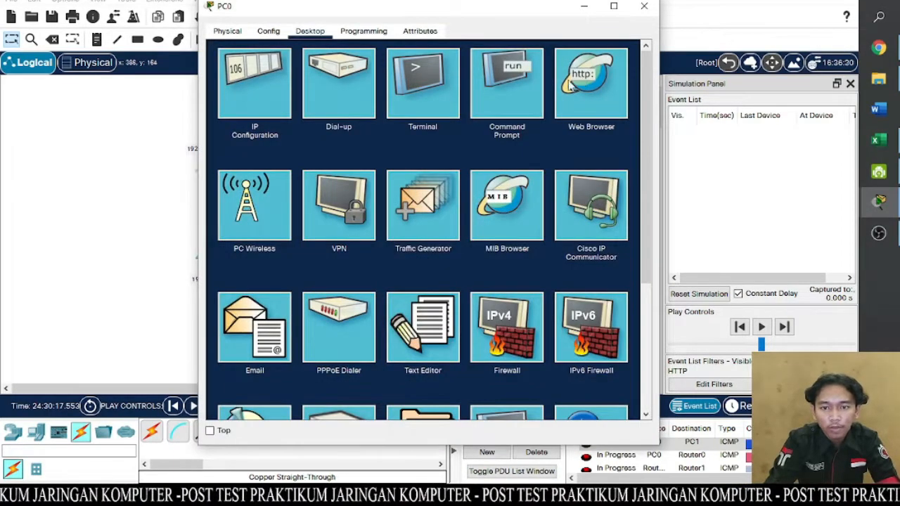
pyautogui.click(606, 99)
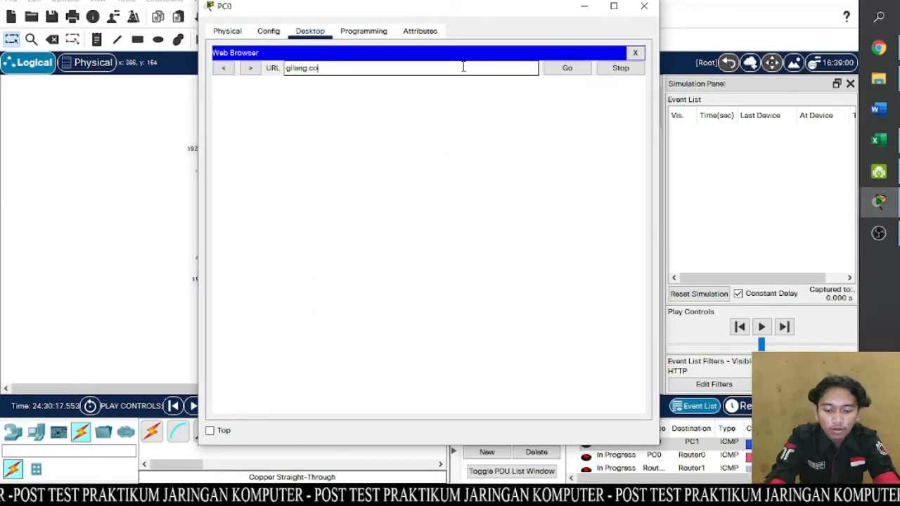
pyautogui.write('gilang.com')
pyautogui.press('Return')
pyautogui.click(571, 68)
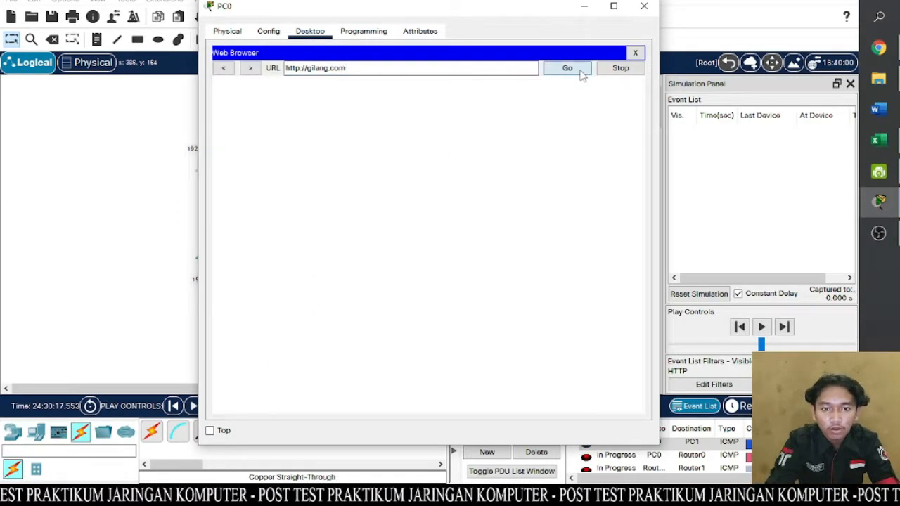
pyautogui.click(643, 5)
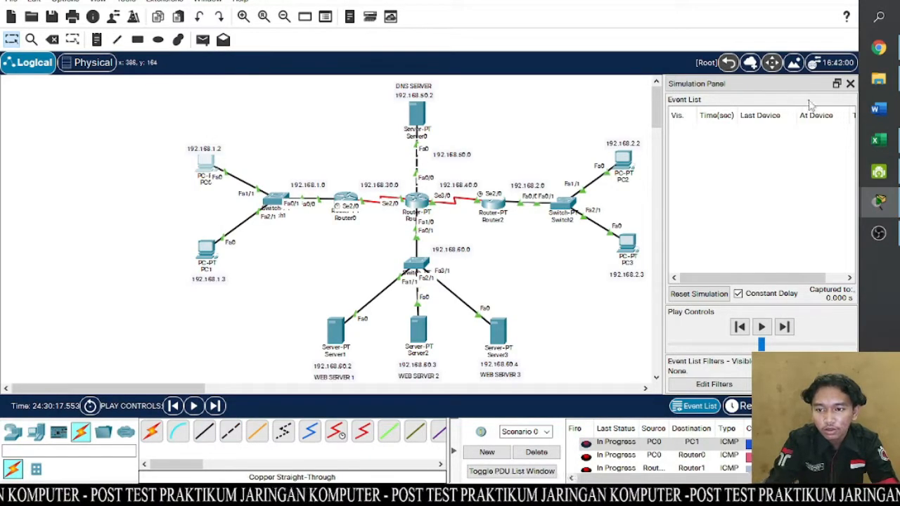
# - Hide the simulation event view, retry gilang.com in PC0's web browser, and close the PC0 window
pyautogui.click(849, 83)
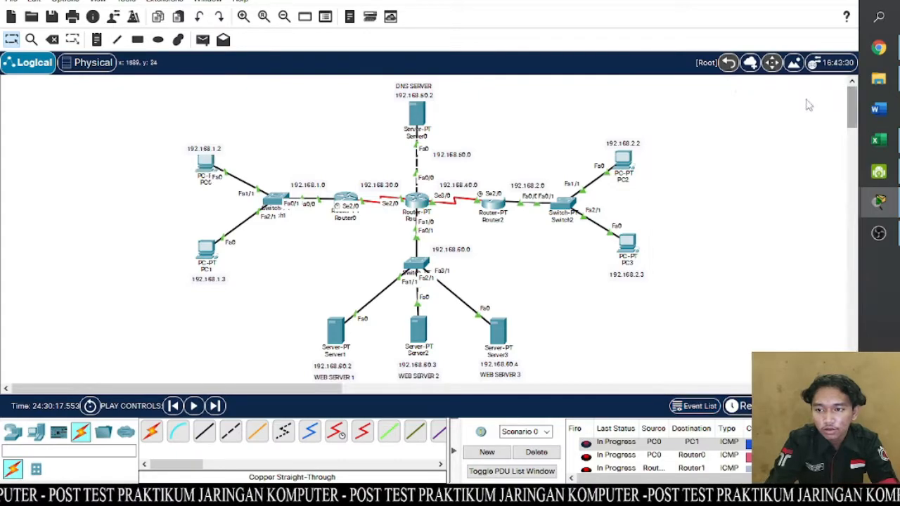
pyautogui.click(207, 164)
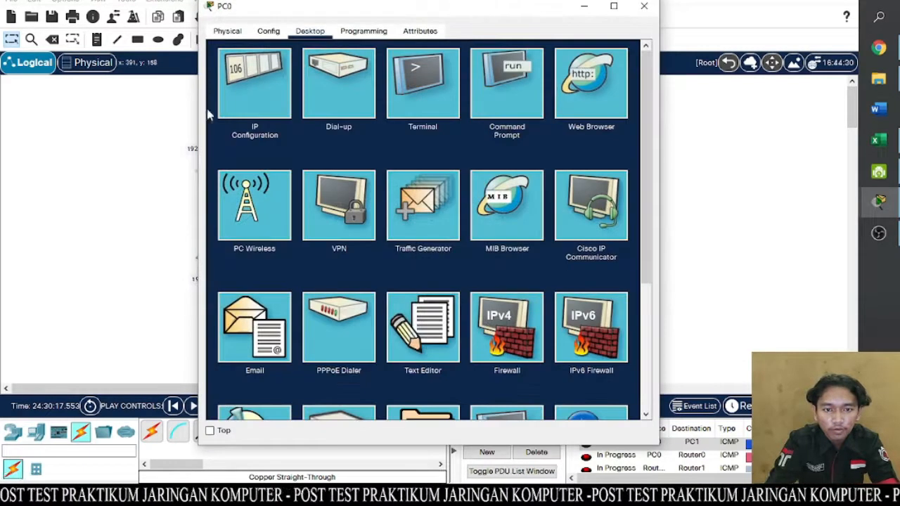
pyautogui.click(582, 88)
pyautogui.click(417, 72)
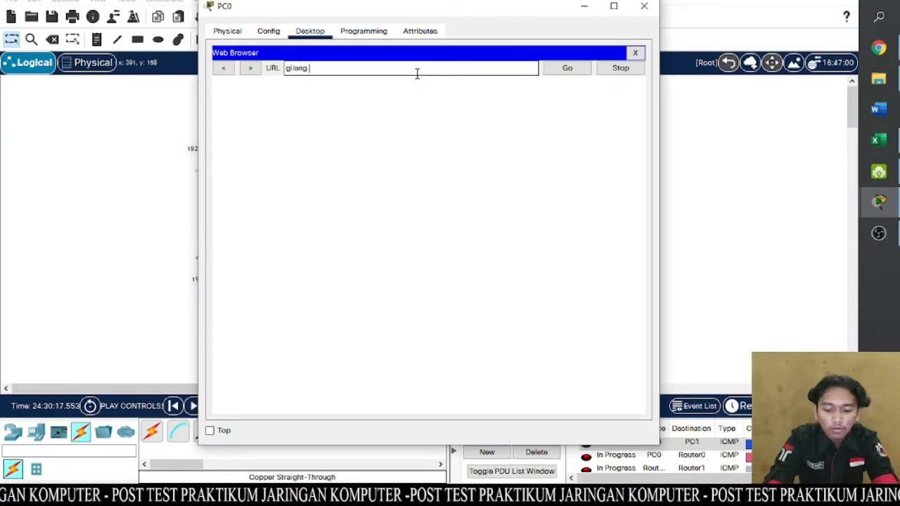
pyautogui.write('gilang.com')
pyautogui.press('Return')
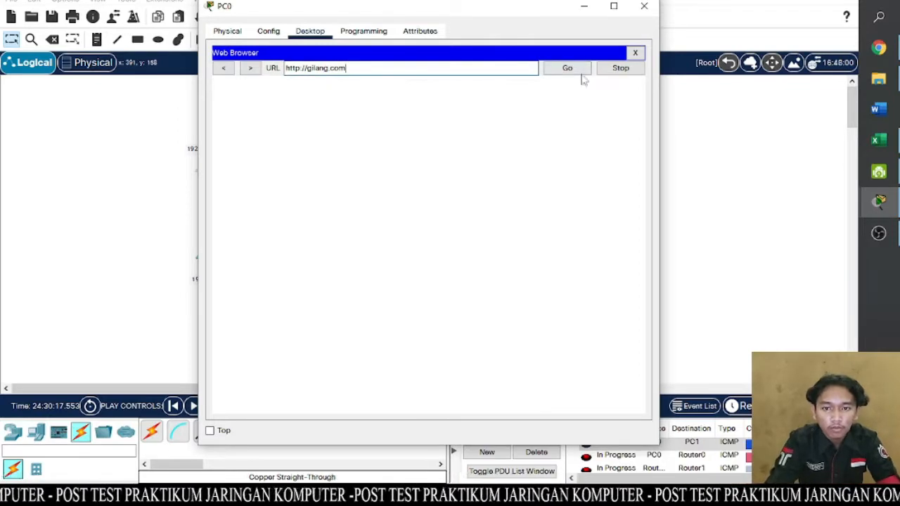
pyautogui.moveTo(510, 13); pyautogui.dragTo(436, 4)
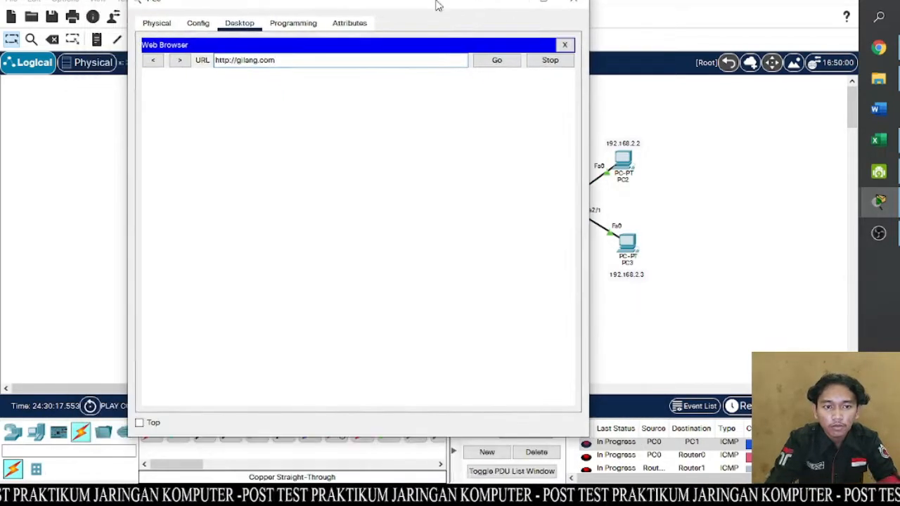
pyautogui.click(572, 4)
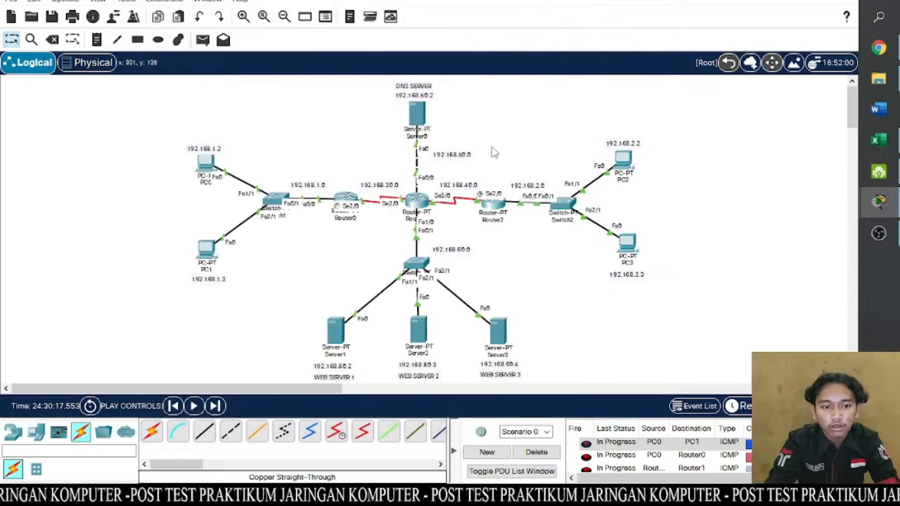
# - Save the network as a Packet Tracer file named "posttest jarkom" in the Documents folder
pyautogui.click(11, 2)
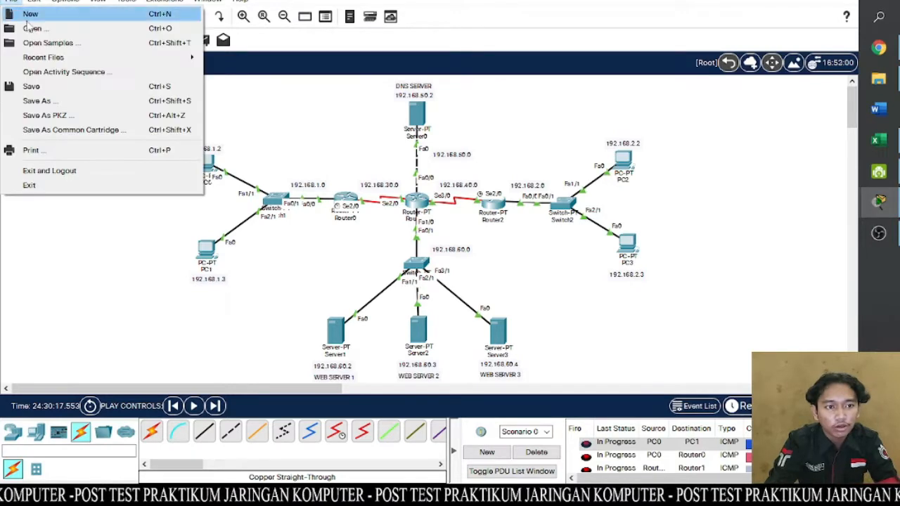
pyautogui.click(60, 89)
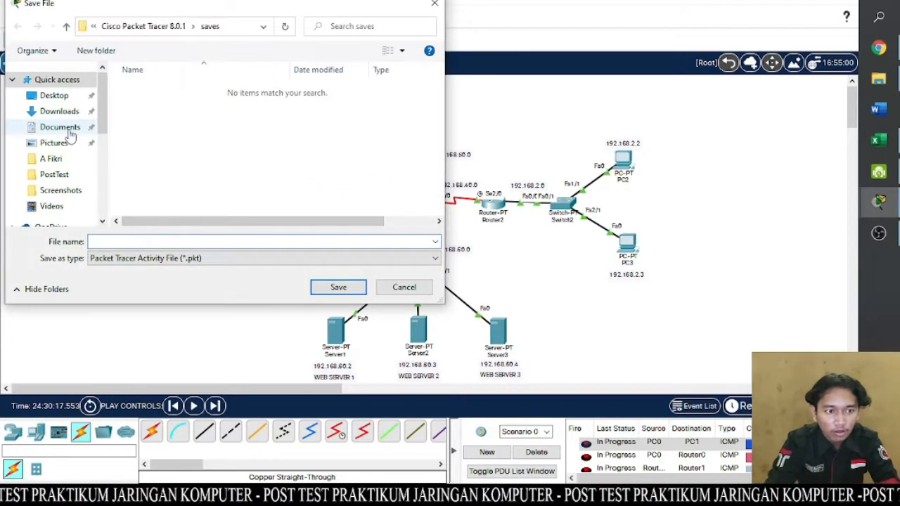
pyautogui.click(70, 133)
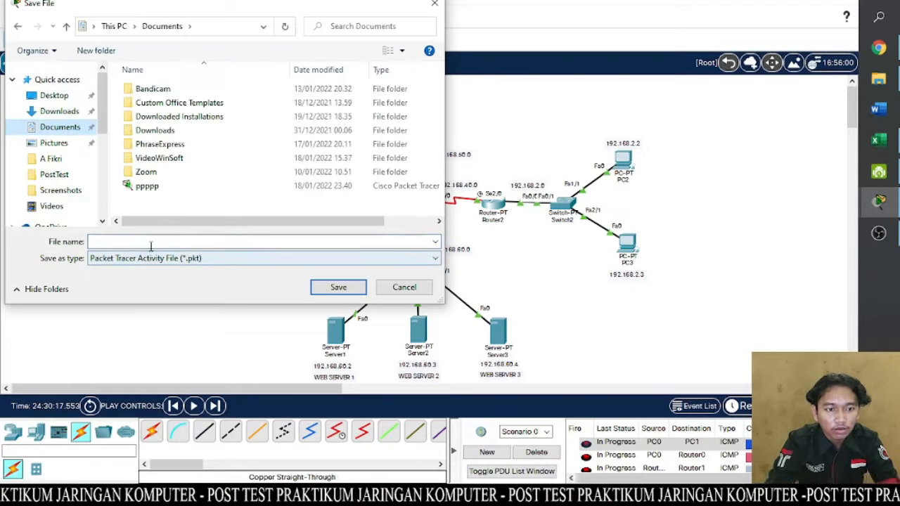
pyautogui.write('po')
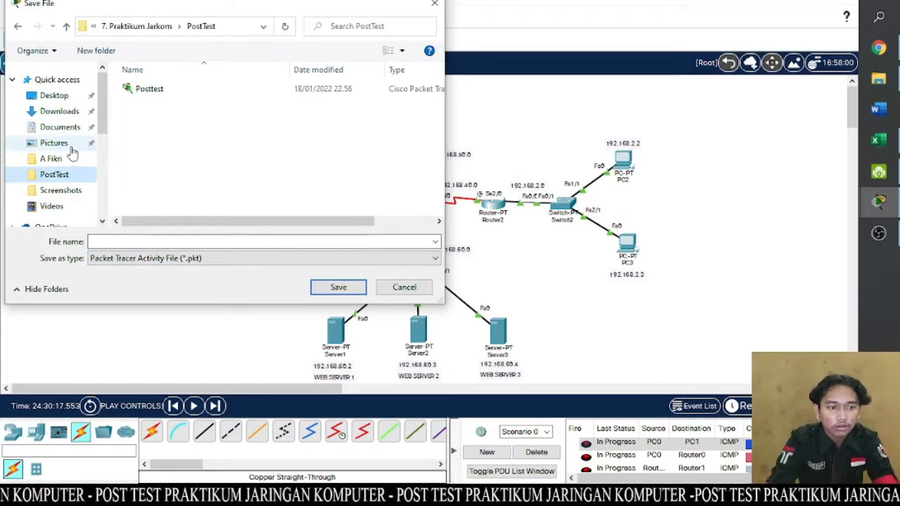
pyautogui.click(60, 111)
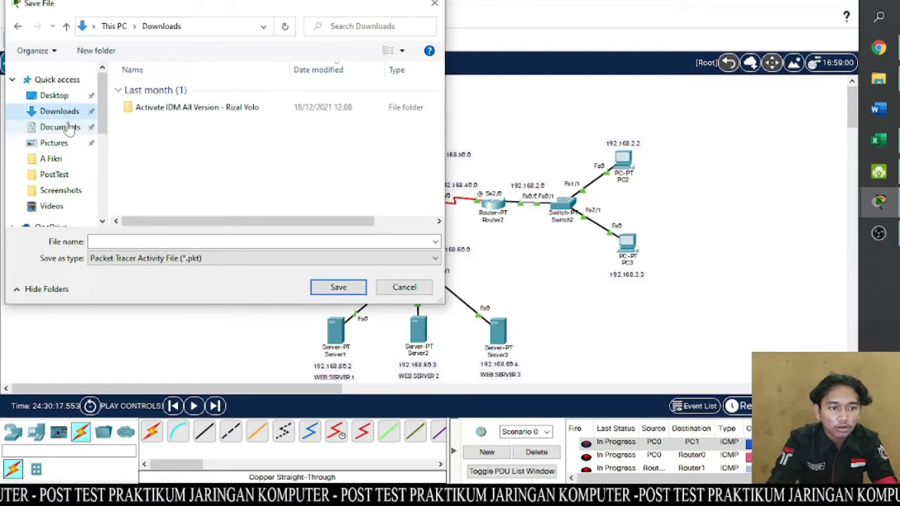
pyautogui.click(62, 127)
pyautogui.click(139, 241)
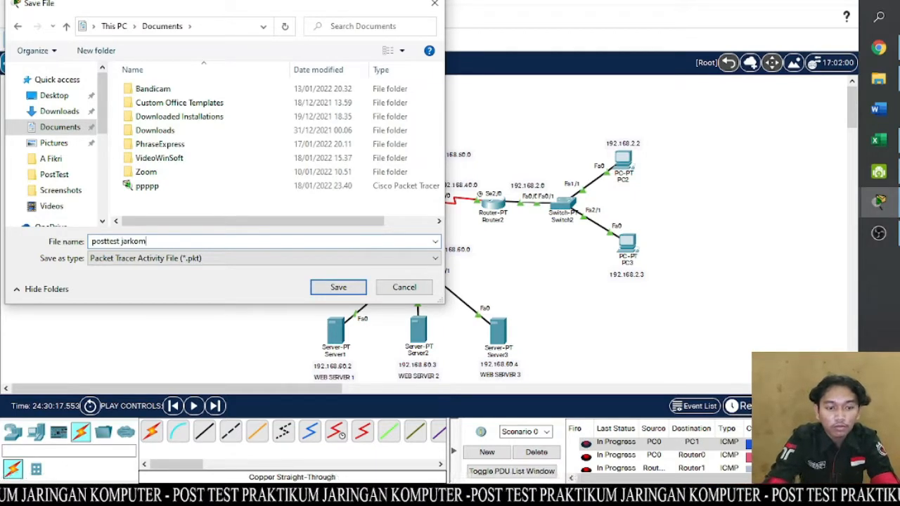
pyautogui.press('Return')
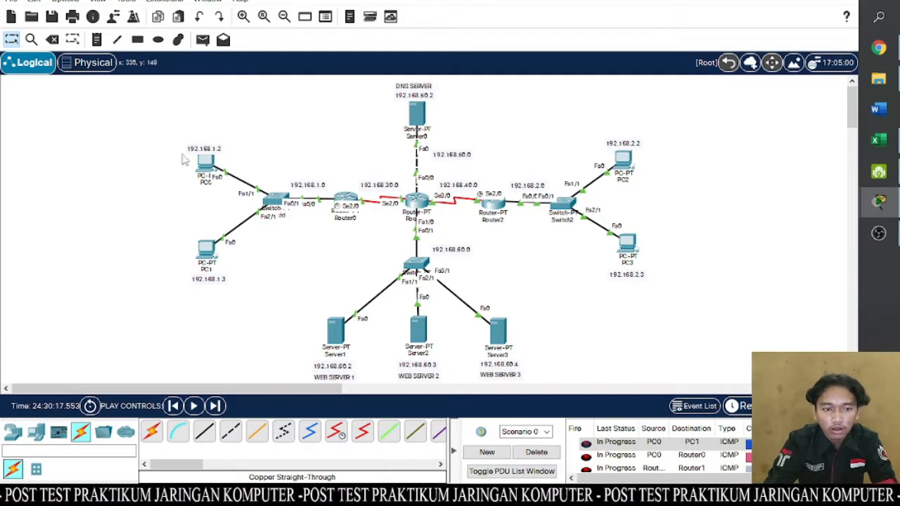
# - Try to load hijrian.com in PC0's web browser and close the PC0 window
pyautogui.click(203, 163)
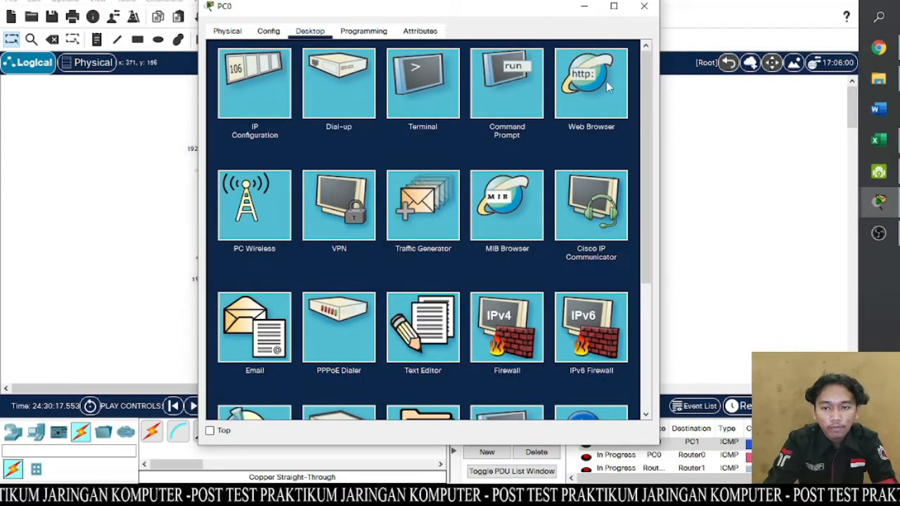
pyautogui.click(584, 98)
pyautogui.click(418, 67)
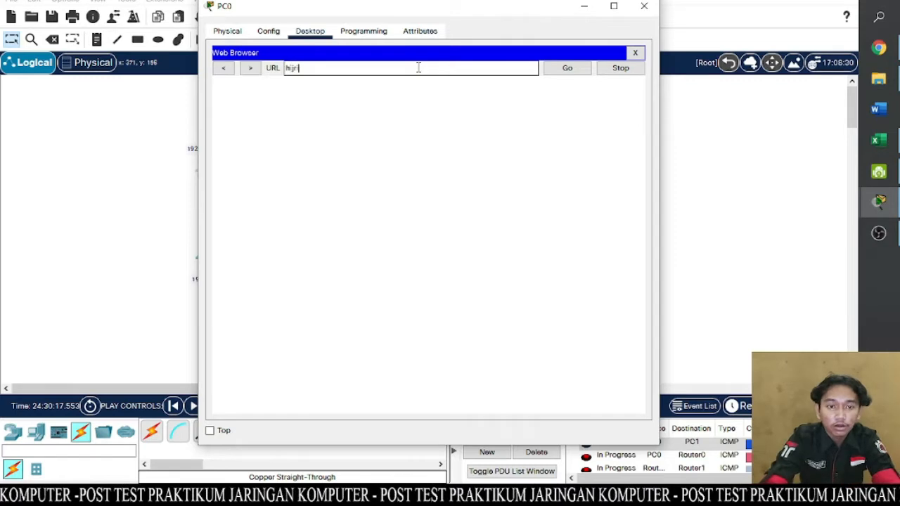
pyautogui.write('hijrian.com')
pyautogui.press('Return')
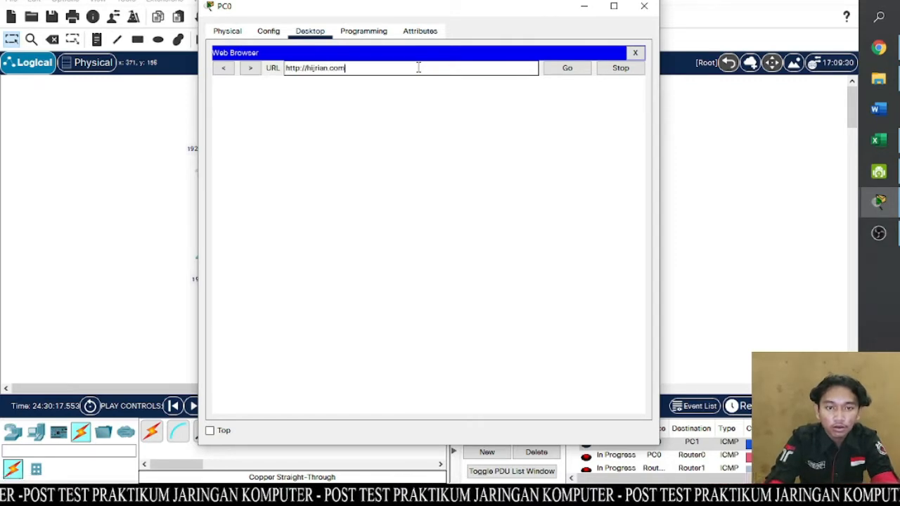
pyautogui.click(644, 5)
# - Exit Packet Tracer with the changes saved, clear the spreadsheet off the screen, and relaunch Cisco Packet Tracer from the desktop
pyautogui.click(842, 0)
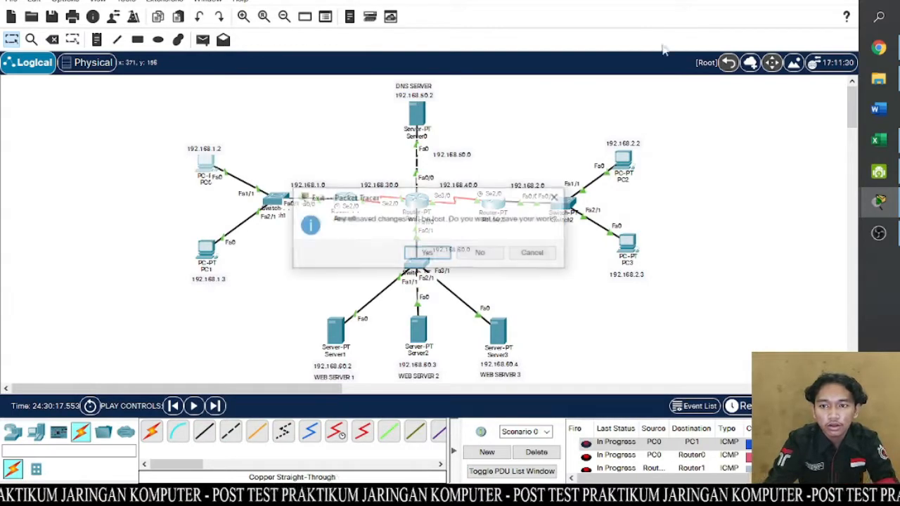
pyautogui.click(446, 256)
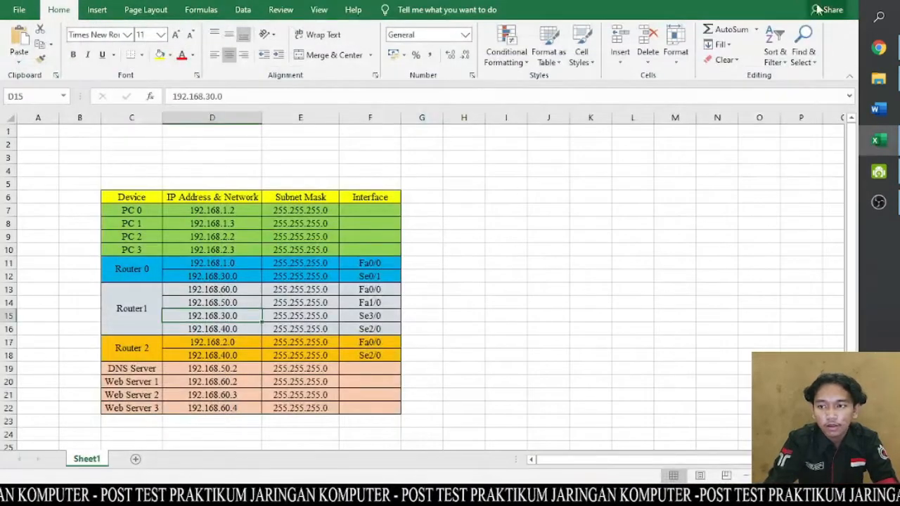
pyautogui.click(783, 1)
pyautogui.click(782, 0)
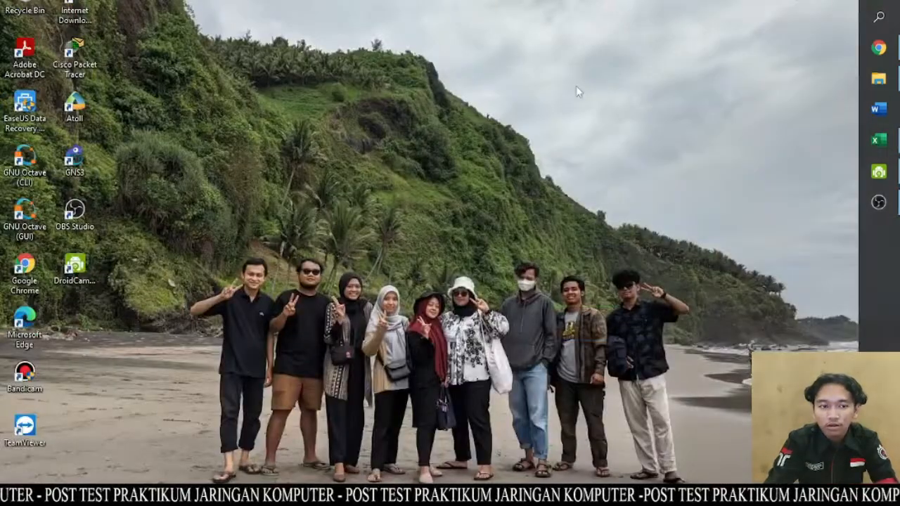
pyautogui.doubleClick(77, 44)
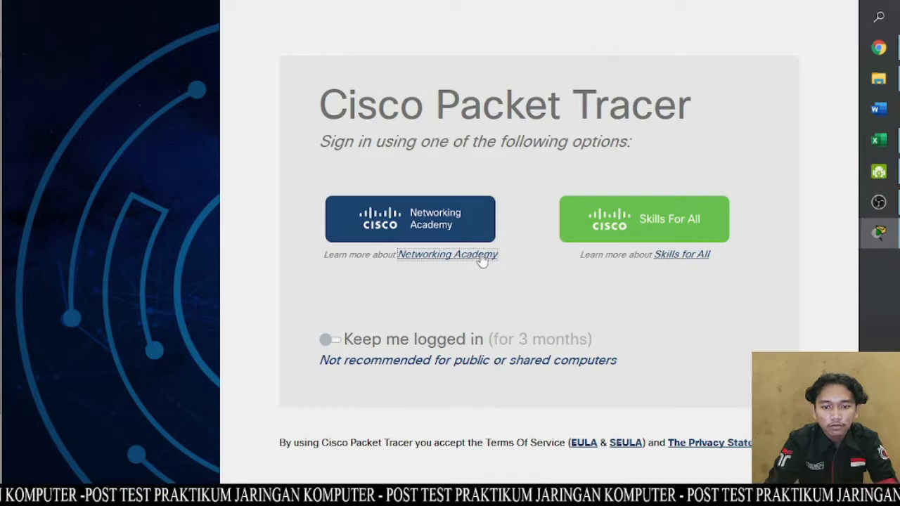
pyautogui.click(483, 260)
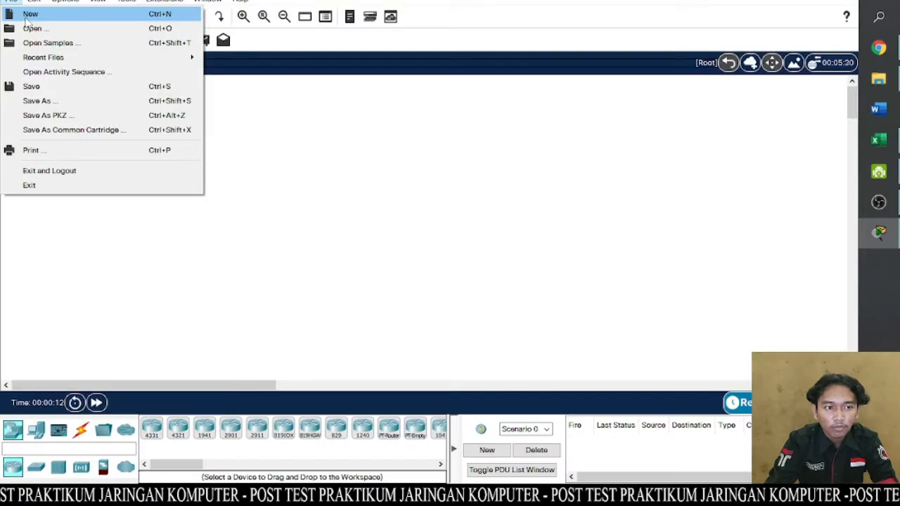
# - Open the file "posttest jarkom" from the Documents folder and fit the whole topology in the workspace
pyautogui.click(28, 12)
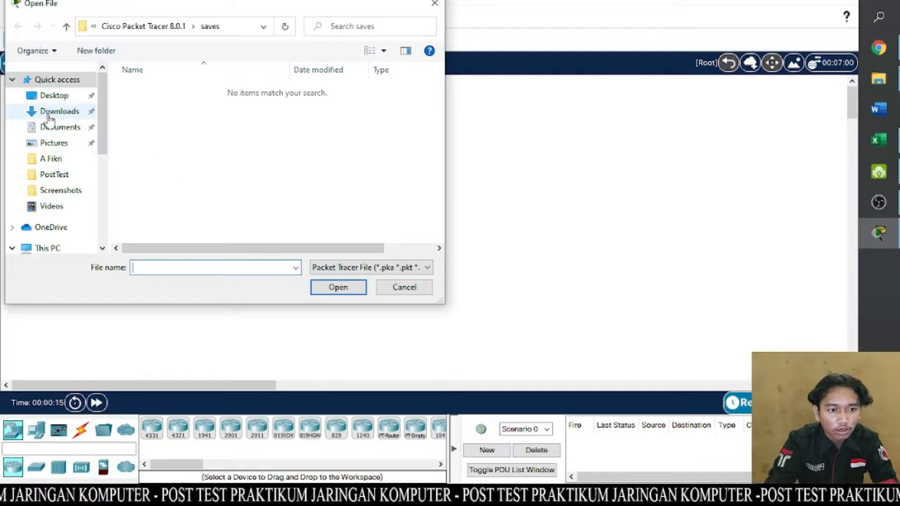
pyautogui.click(54, 115)
pyautogui.click(54, 125)
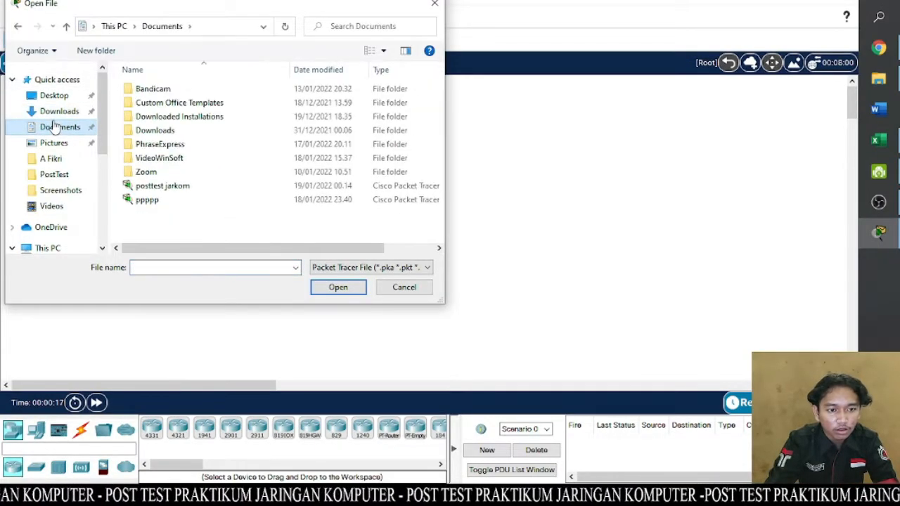
pyautogui.click(142, 187)
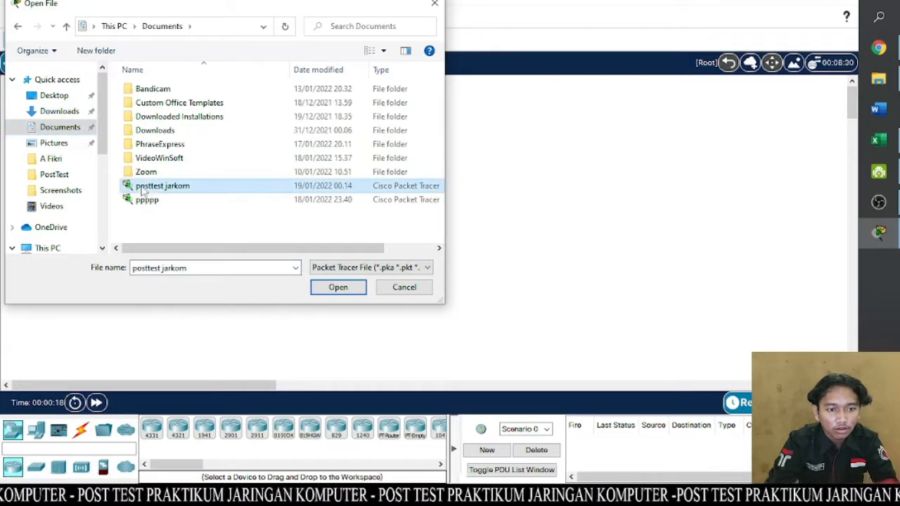
pyautogui.click(339, 287)
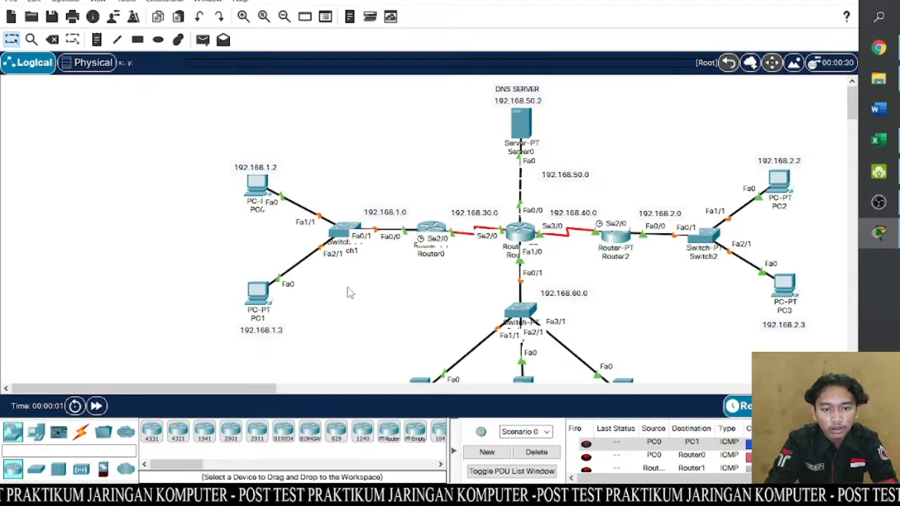
pyautogui.click(284, 16)
pyautogui.click(284, 16)
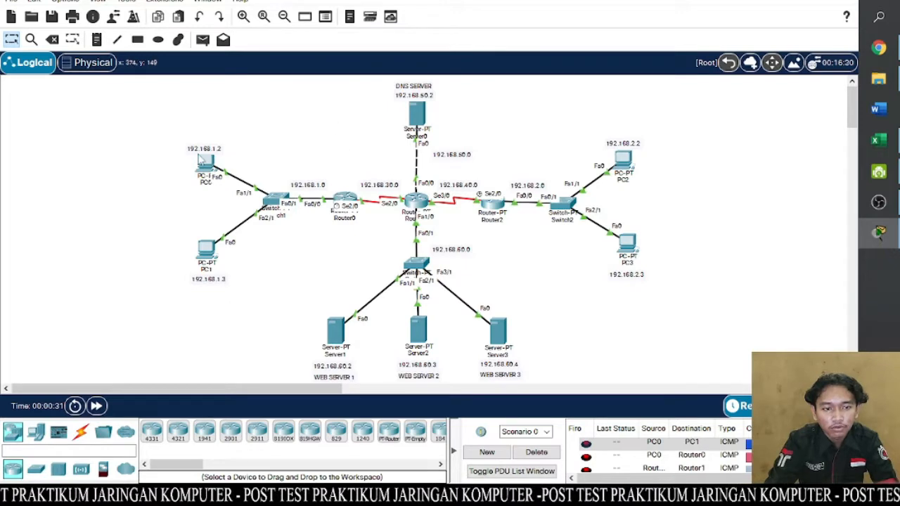
# - Send a simple PDU from PC0 to PC1
pyautogui.click(202, 40)
pyautogui.click(217, 159)
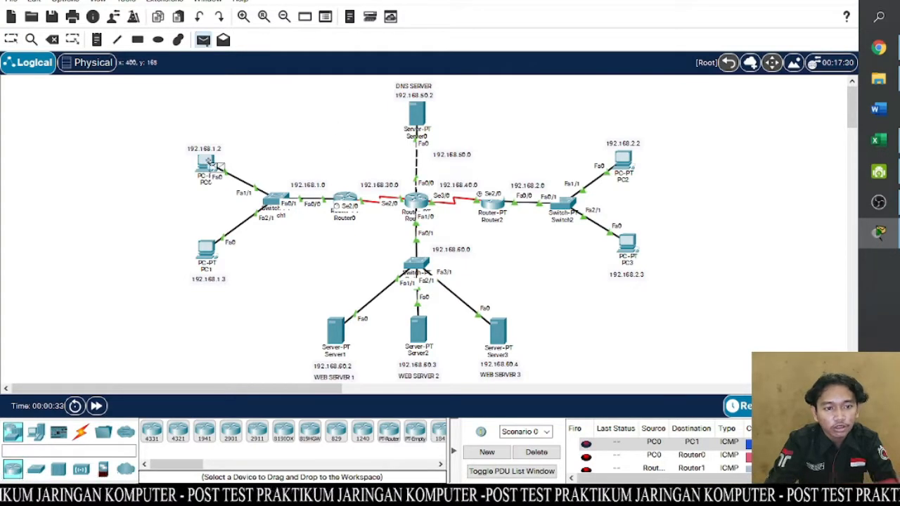
pyautogui.click(209, 249)
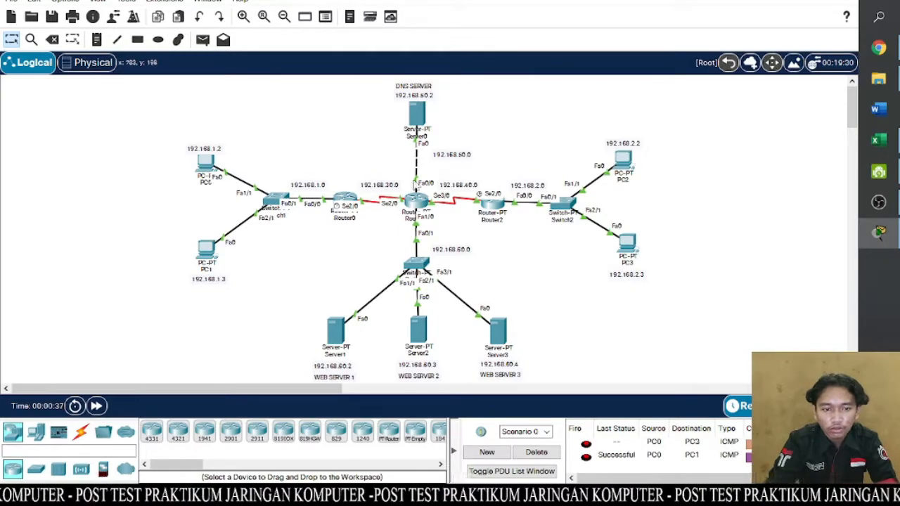
# - Load gilang.com in PC0's web browser in real-time mode and close the PC0 window
pyautogui.click(206, 163)
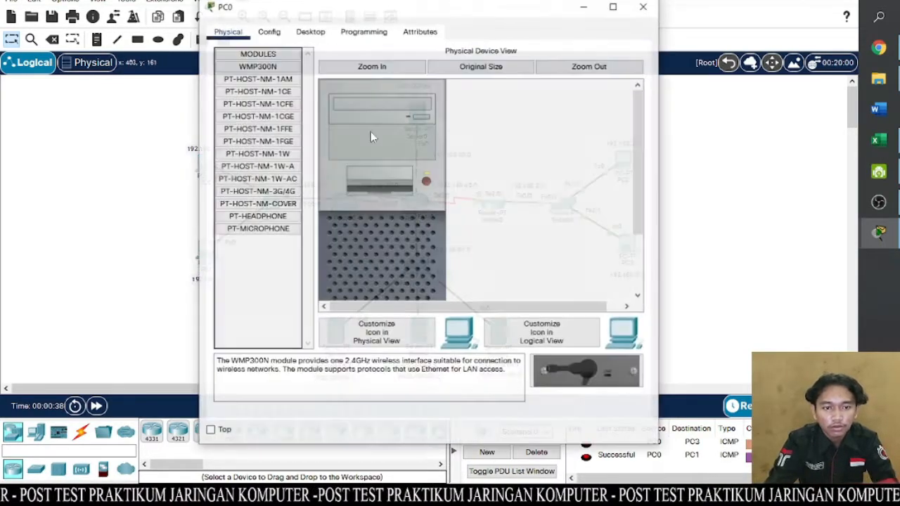
pyautogui.click(310, 31)
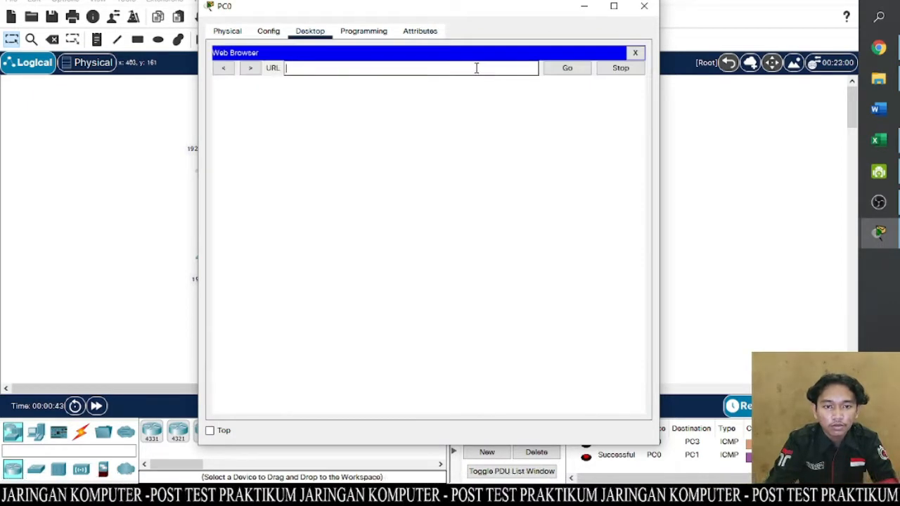
pyautogui.write('gilang.com')
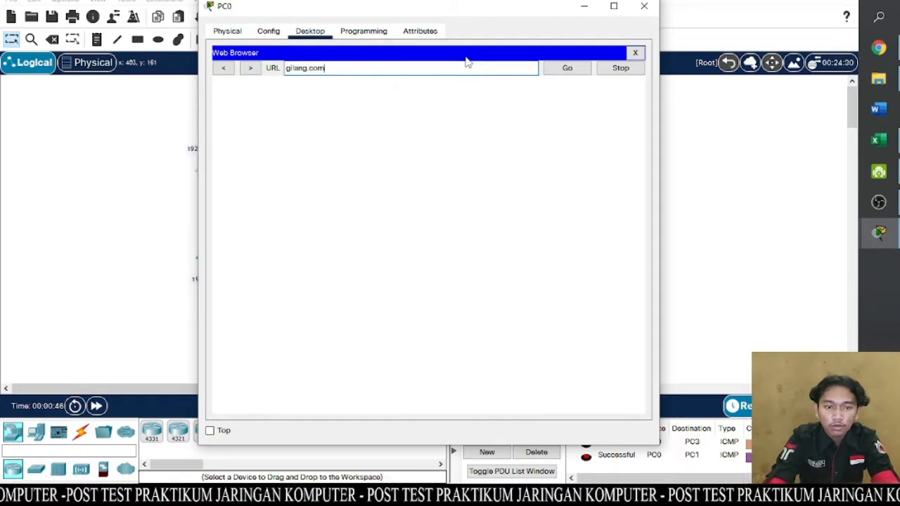
pyautogui.press('Return')
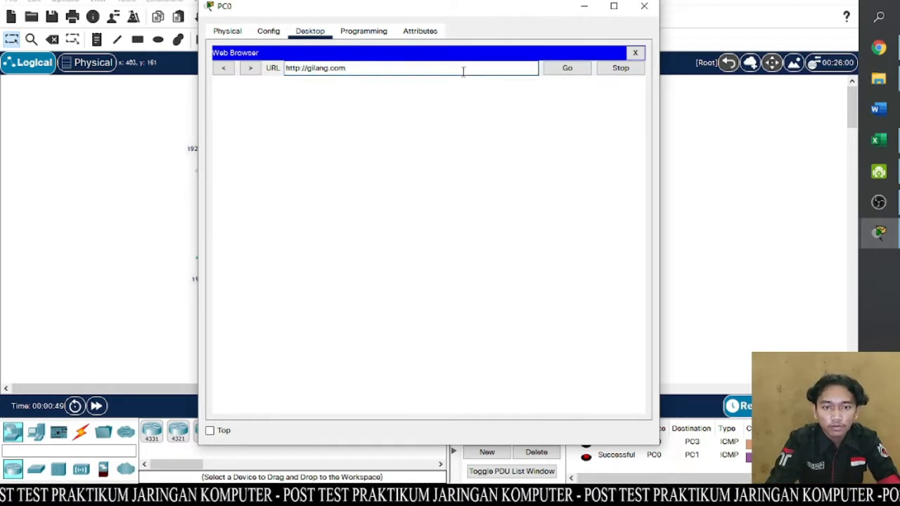
pyautogui.click(549, 68)
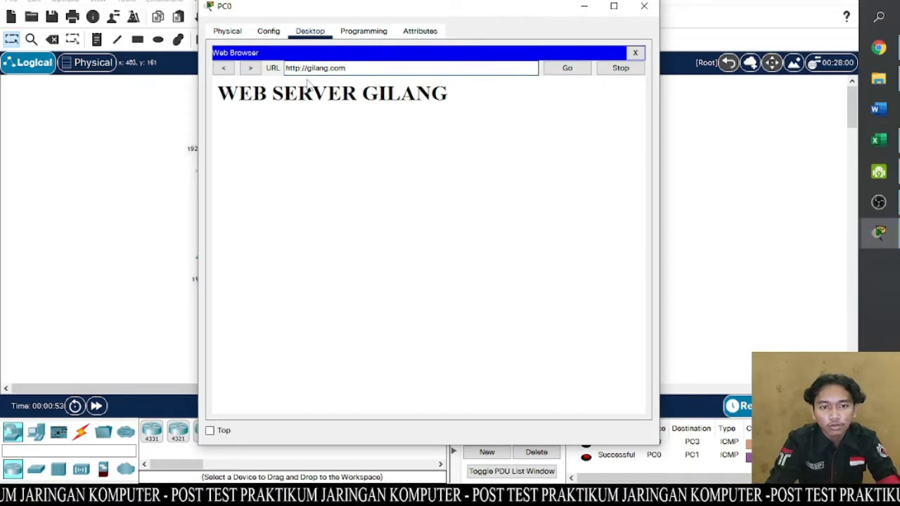
pyautogui.click(653, 5)
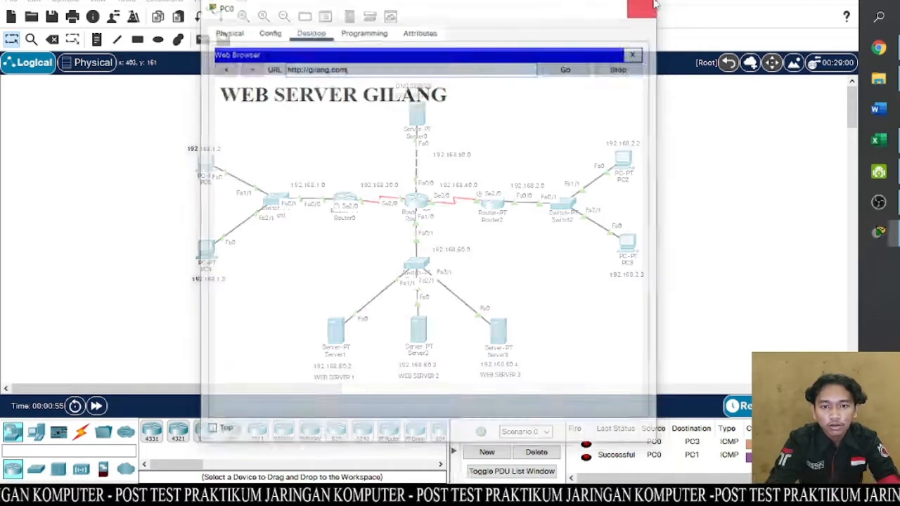
# - Load gilang.com in PC2's web browser and close the PC2 window
pyautogui.click(622, 163)
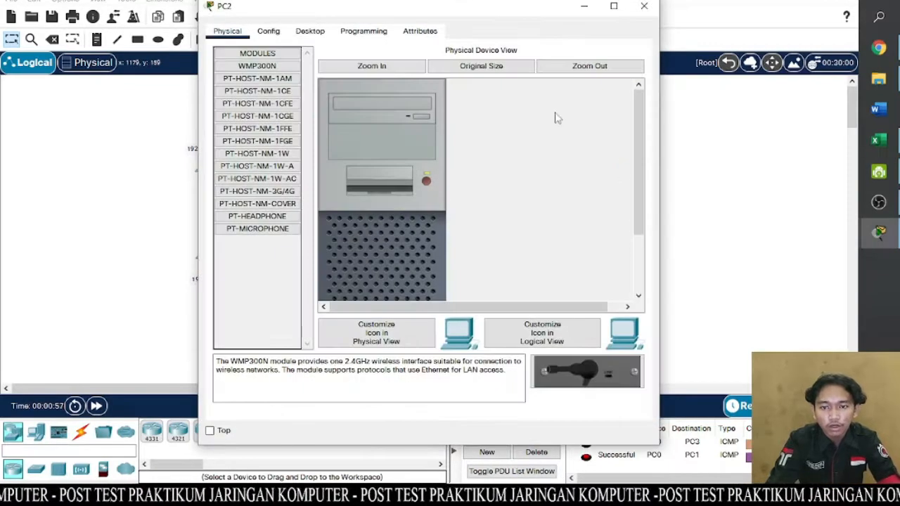
pyautogui.click(311, 33)
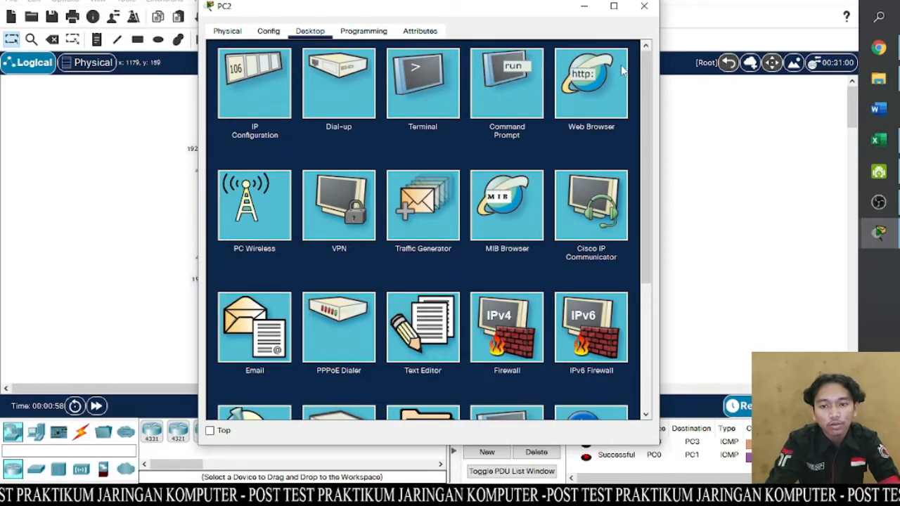
pyautogui.click(591, 90)
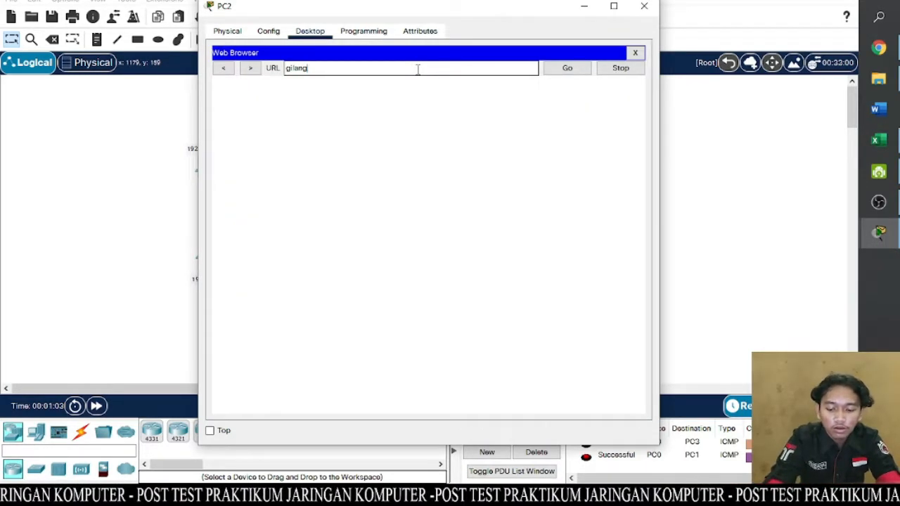
pyautogui.press('Return')
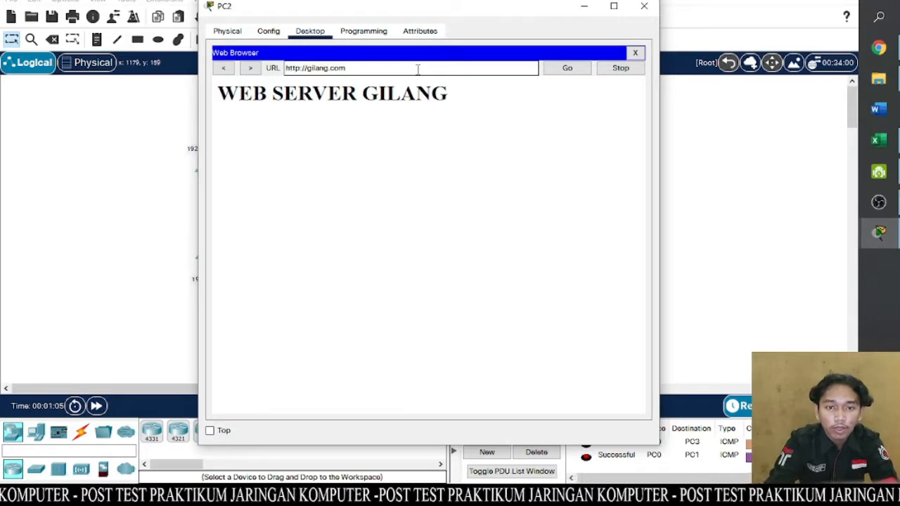
pyautogui.click(644, 6)
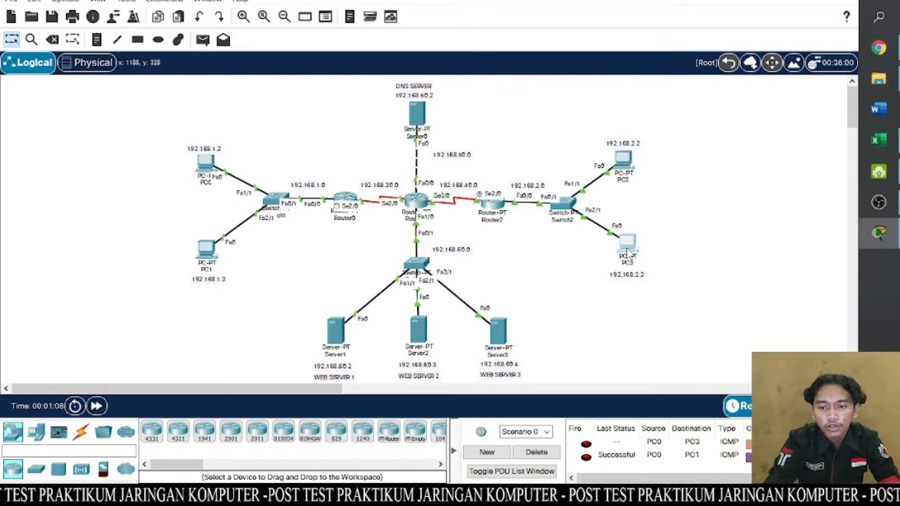
# - Load gilang.com in PC3's web browser and close the PC3 window
pyautogui.click(626, 246)
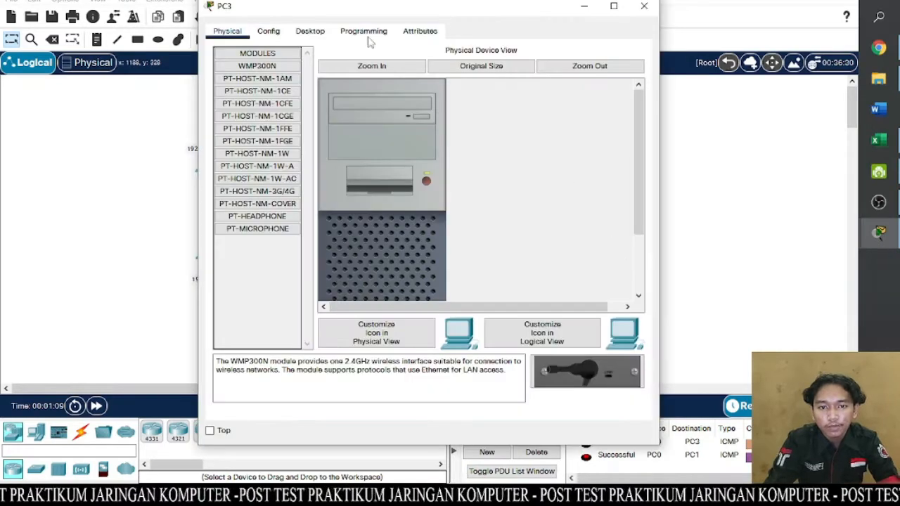
pyautogui.click(315, 33)
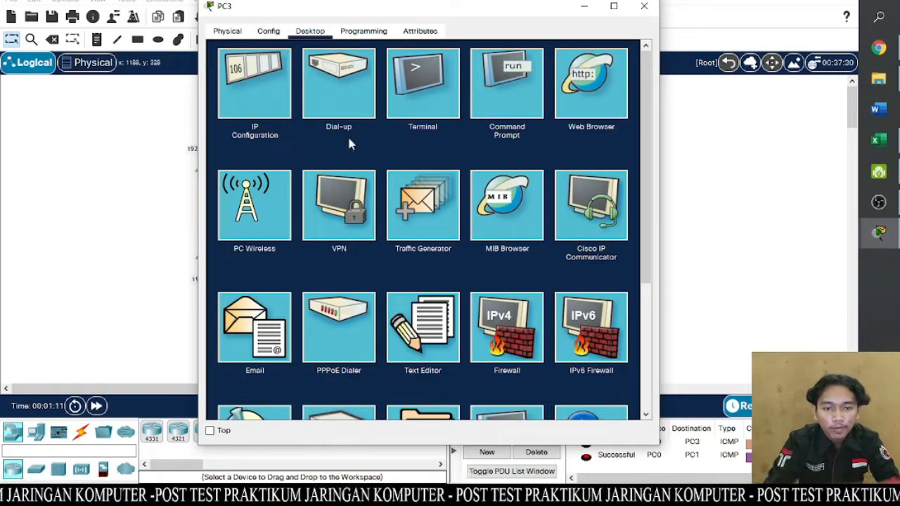
pyautogui.click(579, 107)
pyautogui.click(400, 66)
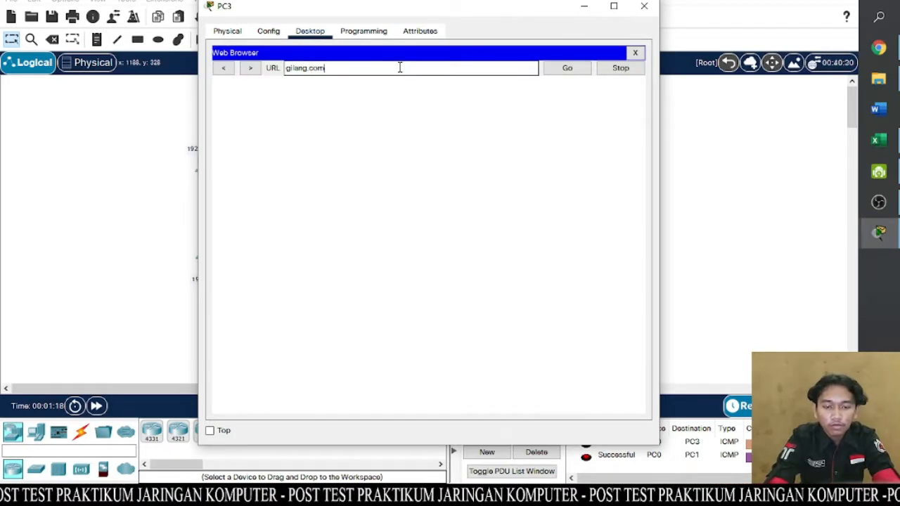
pyautogui.write('gilang.com')
pyautogui.press('Return')
pyautogui.click(637, 5)
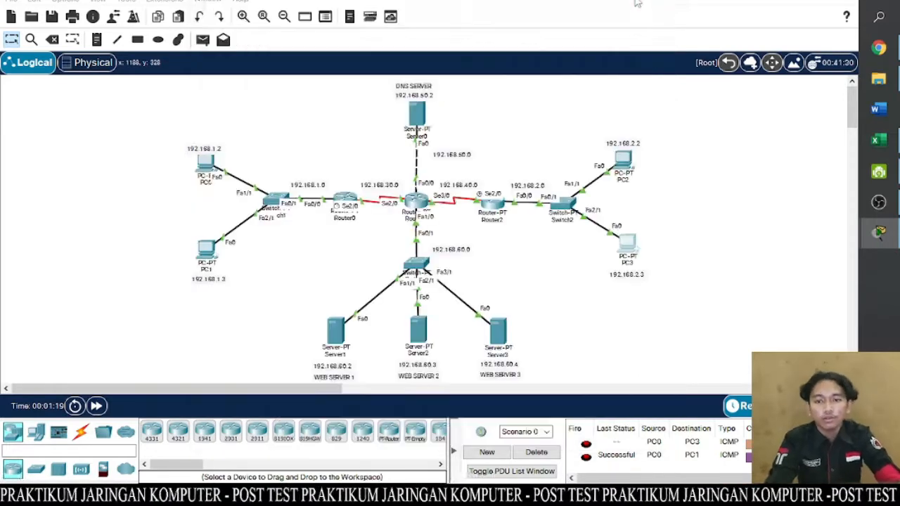
# - Reopen PC3's web browser window, switch the network to Simulation mode, and bring the PC3 window back up
pyautogui.click(628, 246)
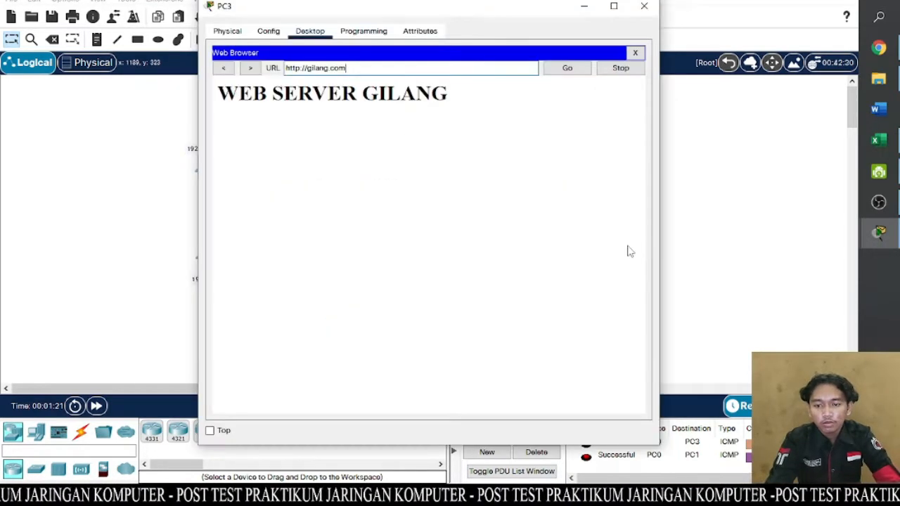
pyautogui.moveTo(510, 9); pyautogui.dragTo(430, 10)
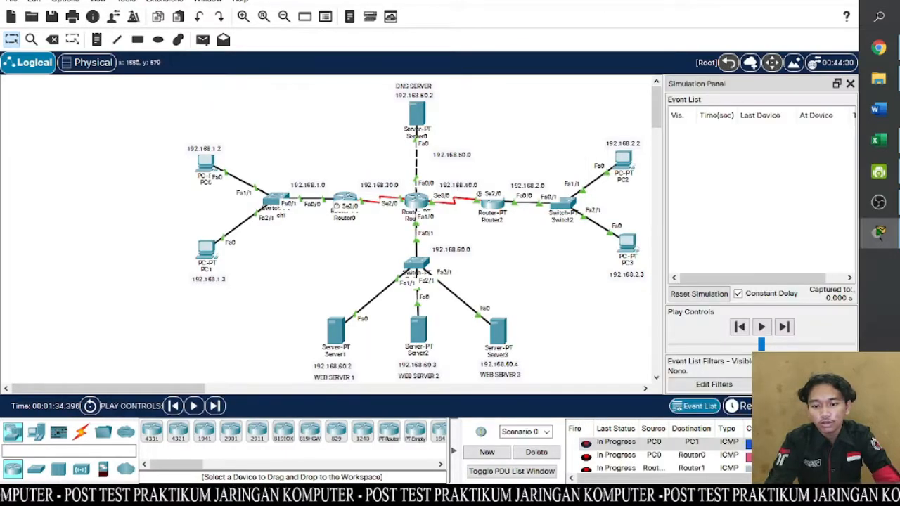
pyautogui.click(627, 242)
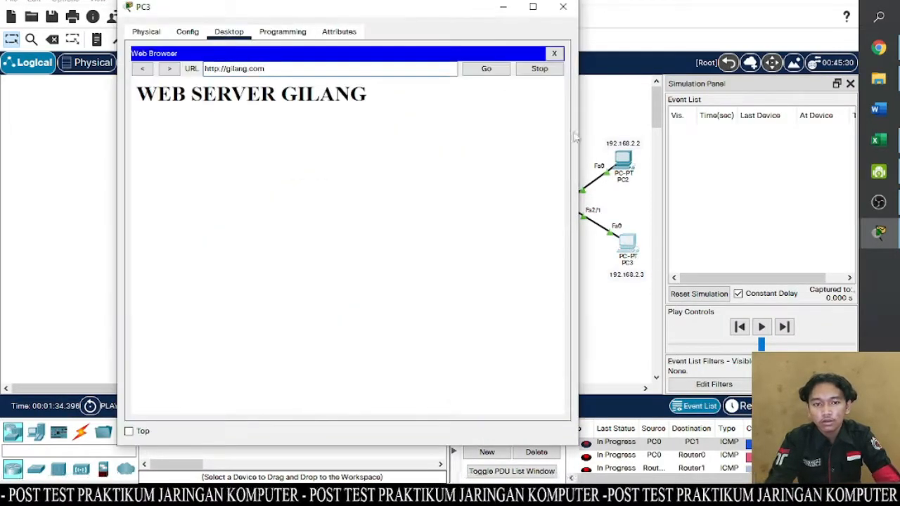
# - Clear all simulation event filters and enable only HTTP under the miscellaneous protocols
pyautogui.click(806, 384)
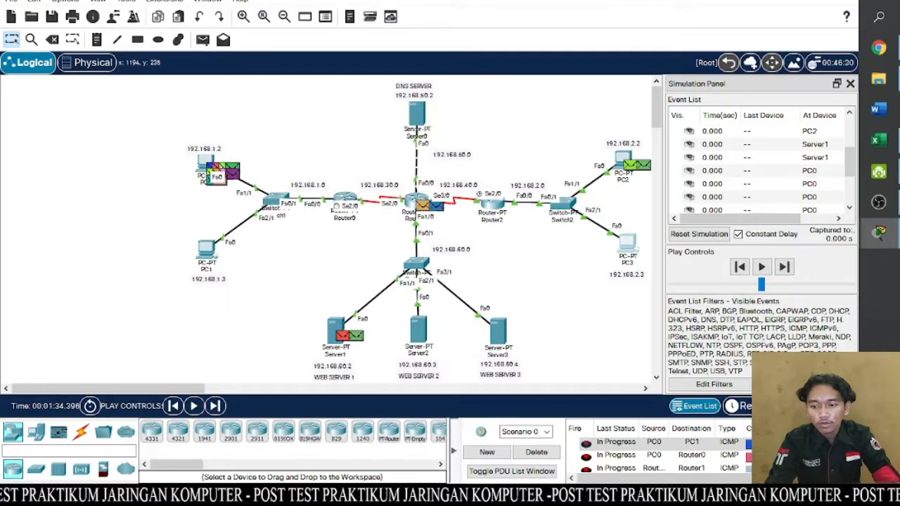
pyautogui.click(806, 384)
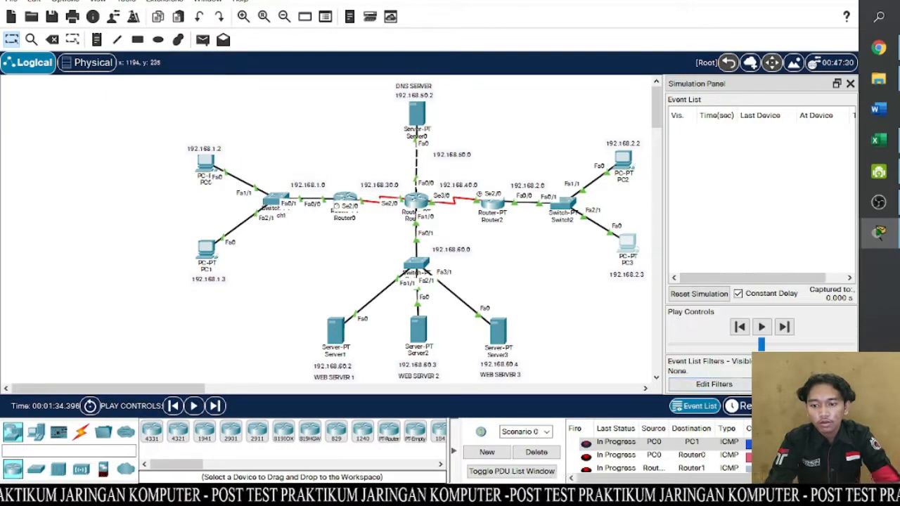
pyautogui.click(731, 384)
pyautogui.click(402, 89)
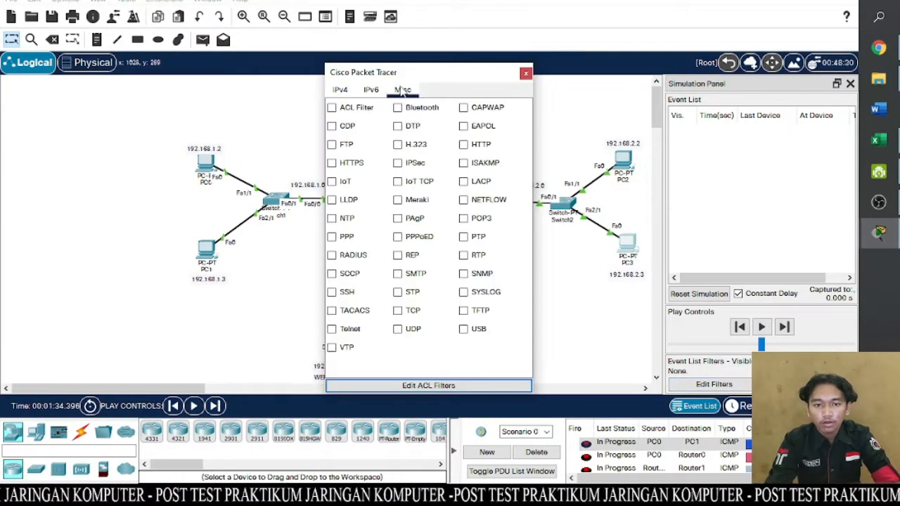
pyautogui.click(463, 144)
pyautogui.click(526, 73)
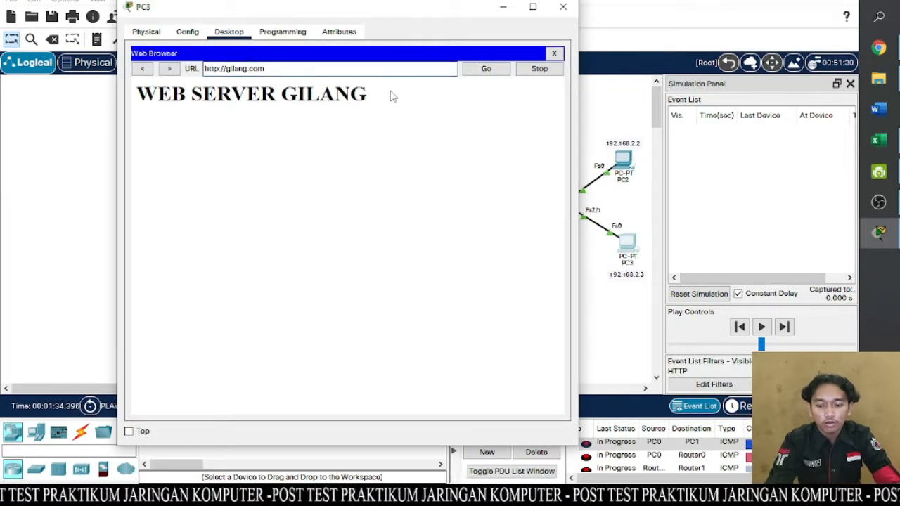
# - Play the HTTP simulation of PC3's gilang.com request, minimize PC3's window and choose to view previous events at the full-buffer notice
pyautogui.click(762, 326)
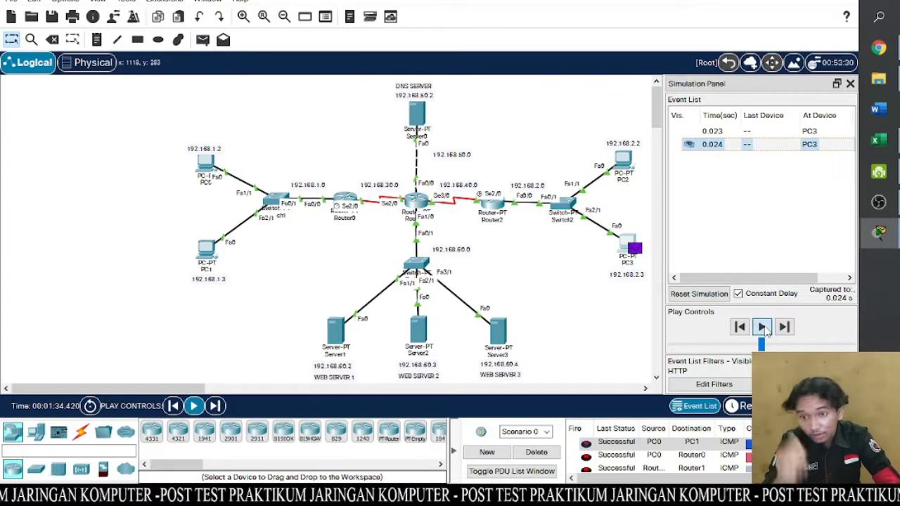
pyautogui.moveTo(763, 278)
pyautogui.mouseDown()
pyautogui.moveTo(804, 276)
pyautogui.moveTo(775, 276)
pyautogui.mouseUp()
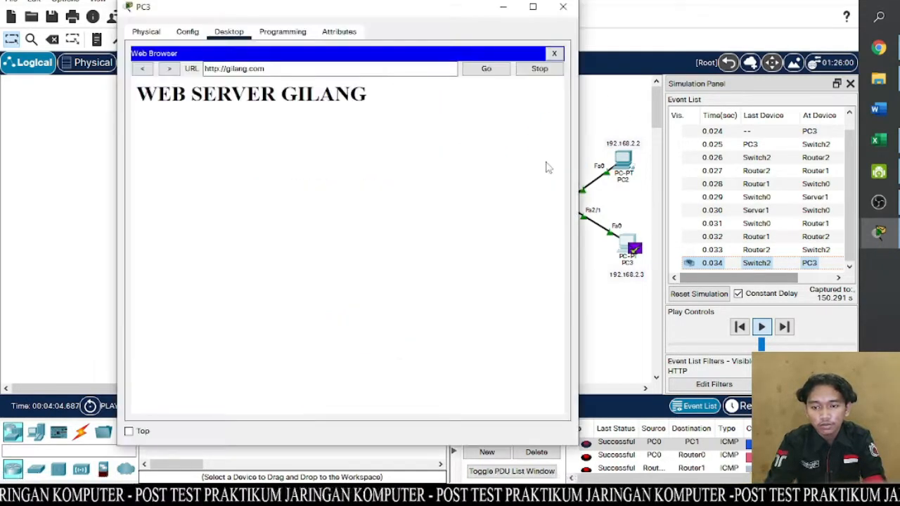
pyautogui.click(504, 6)
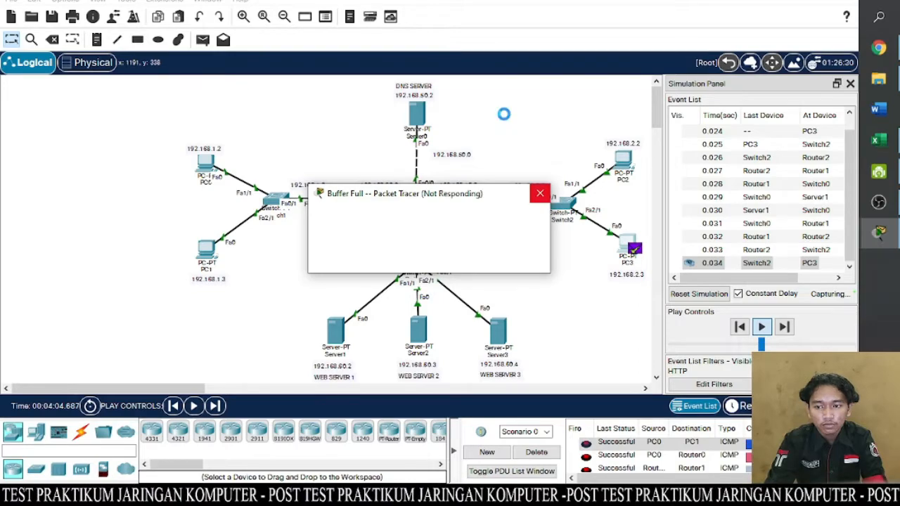
pyautogui.click(540, 196)
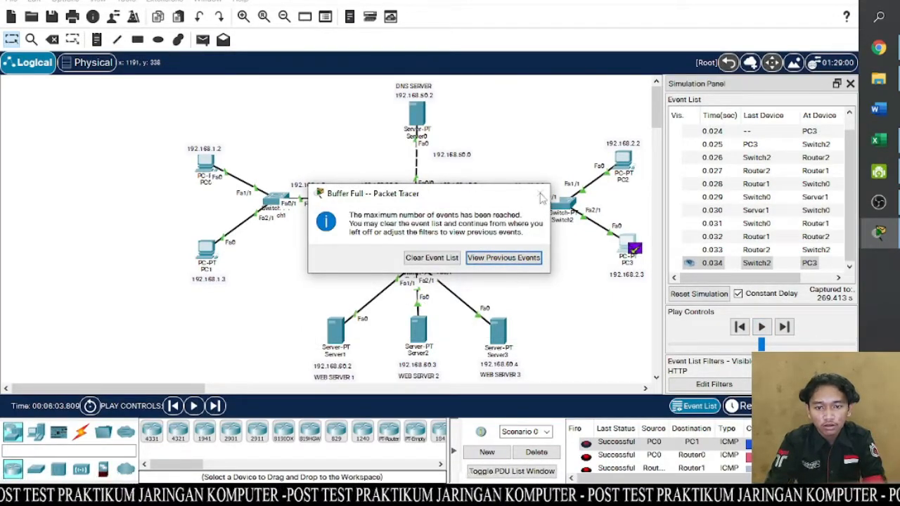
pyautogui.click(496, 260)
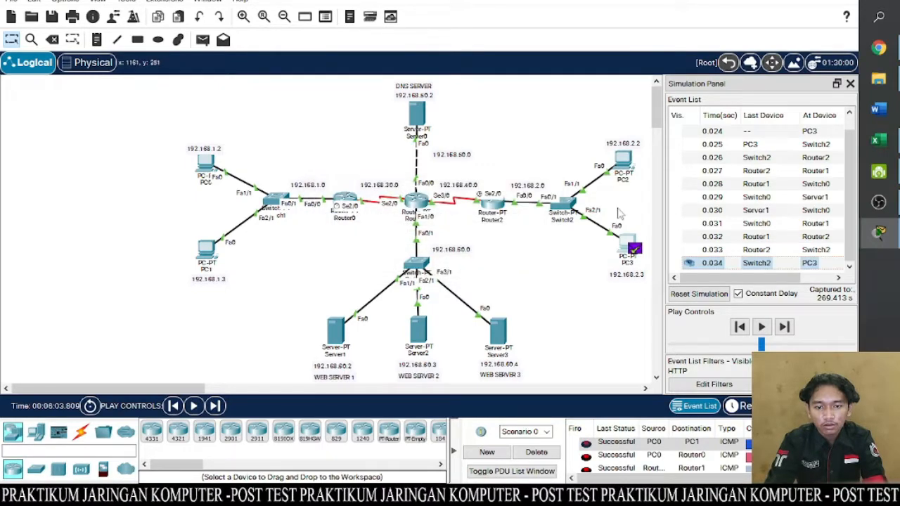
# - Open the PDU information of the first HTTP event at PC3 and enlarge its window to examine the outbound OSI layers
pyautogui.moveTo(755, 278); pyautogui.dragTo(787, 281)
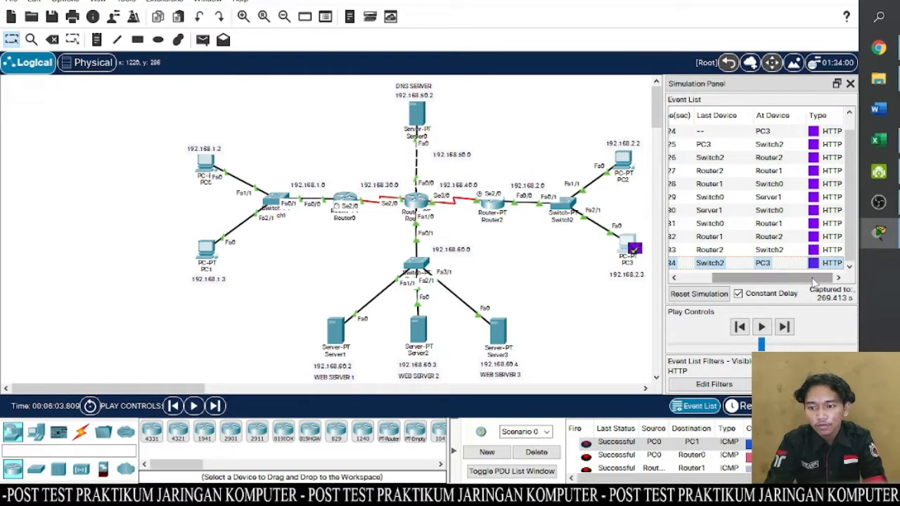
pyautogui.moveTo(814, 278); pyautogui.dragTo(781, 281)
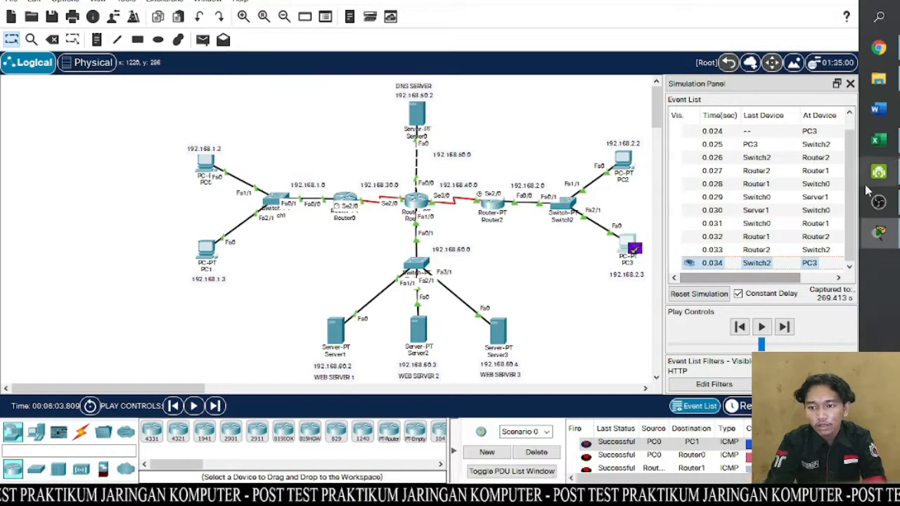
pyautogui.scroll(1, 853, 175)
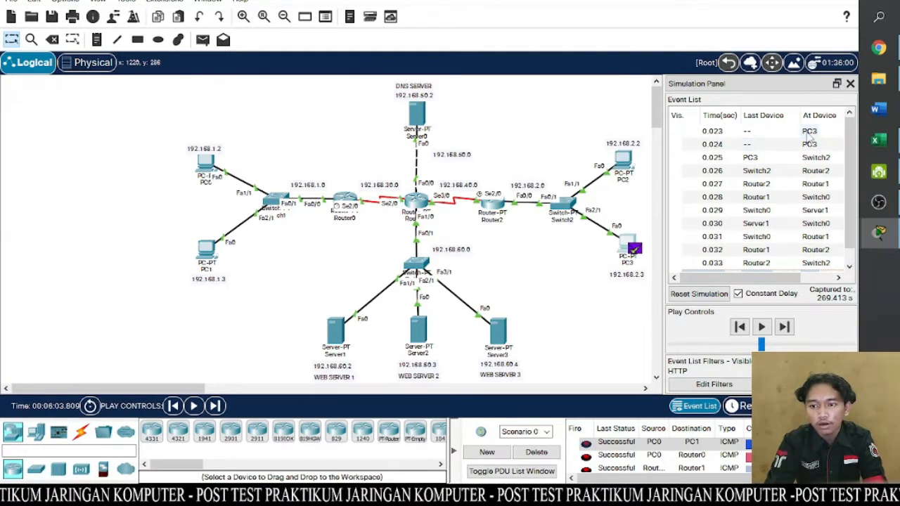
pyautogui.click(811, 134)
pyautogui.click(810, 134)
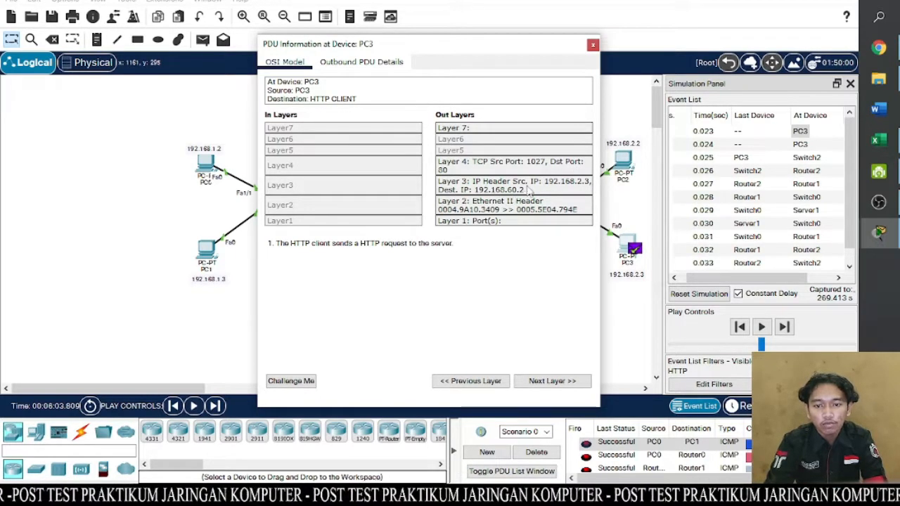
pyautogui.moveTo(512, 51); pyautogui.dragTo(626, 95)
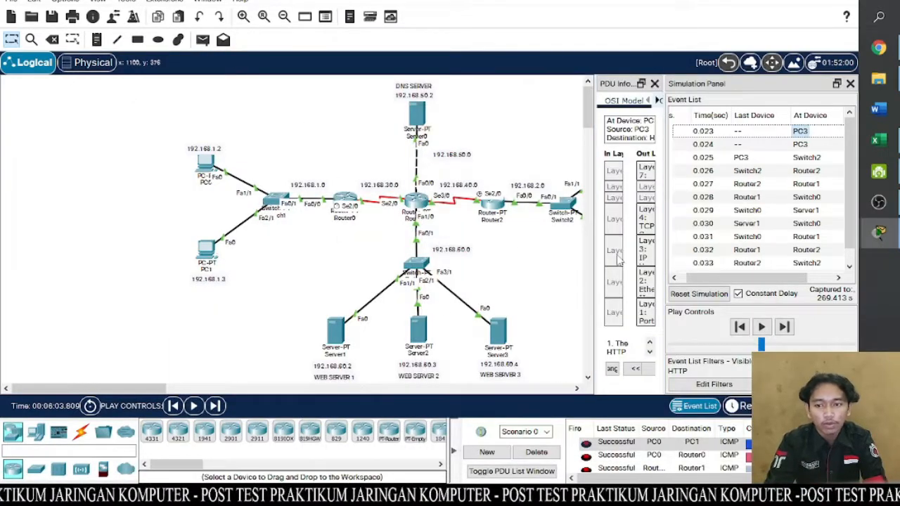
pyautogui.click(730, 133)
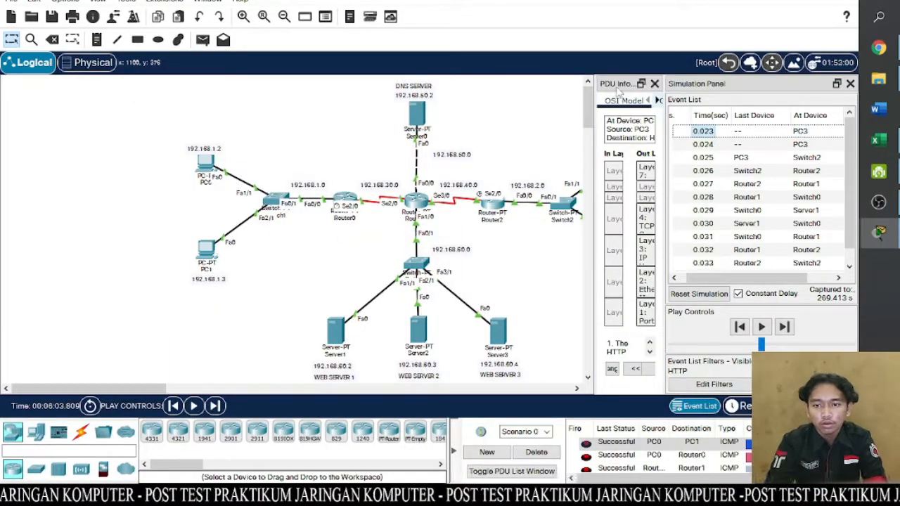
pyautogui.click(640, 84)
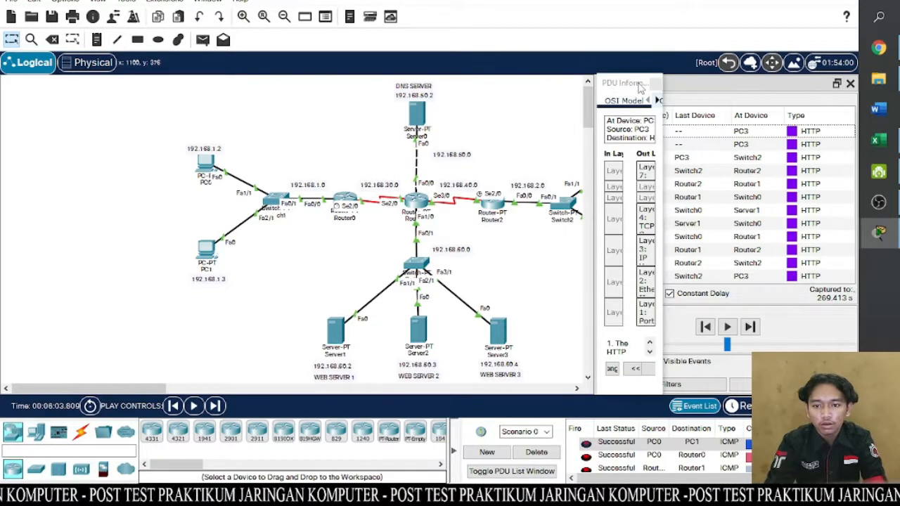
pyautogui.moveTo(631, 90); pyautogui.dragTo(485, 93)
pyautogui.moveTo(520, 145); pyautogui.dragTo(674, 134)
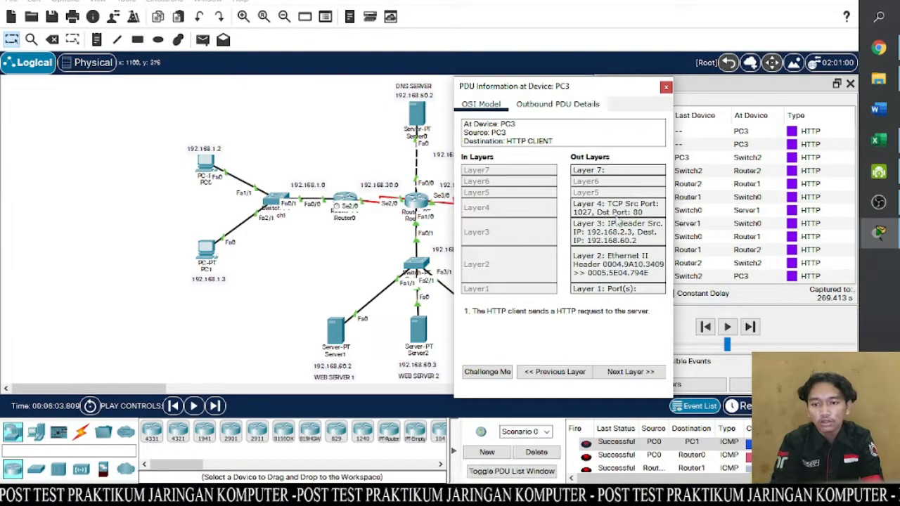
pyautogui.moveTo(599, 92); pyautogui.dragTo(611, 94)
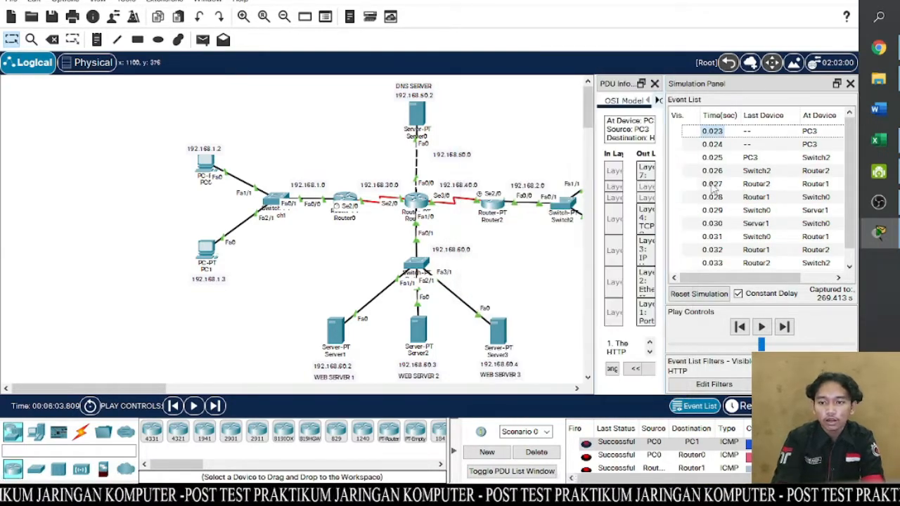
# - Examine the inbound OSI layers of the final HTTP event from Switch2 to PC3, then close the PDU information and narrow the Simulation Panel
pyautogui.moveTo(848, 245); pyautogui.dragTo(850, 258)
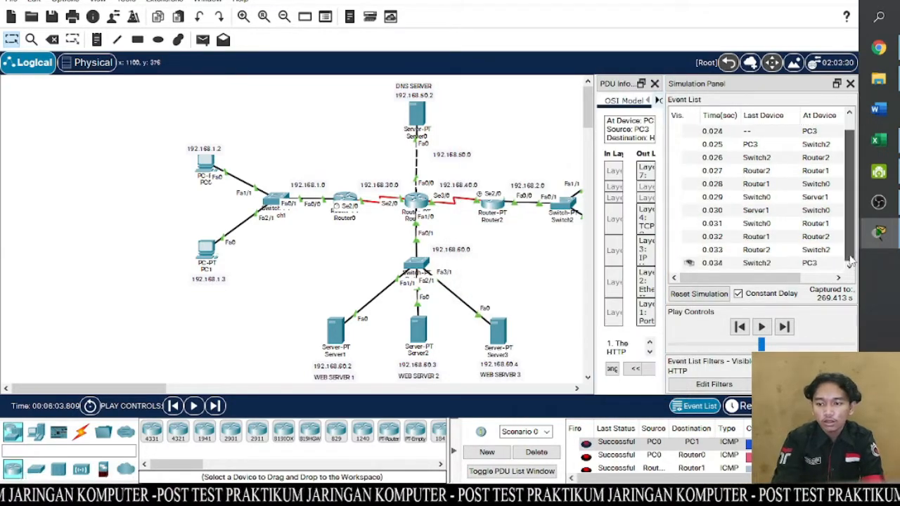
pyautogui.click(767, 263)
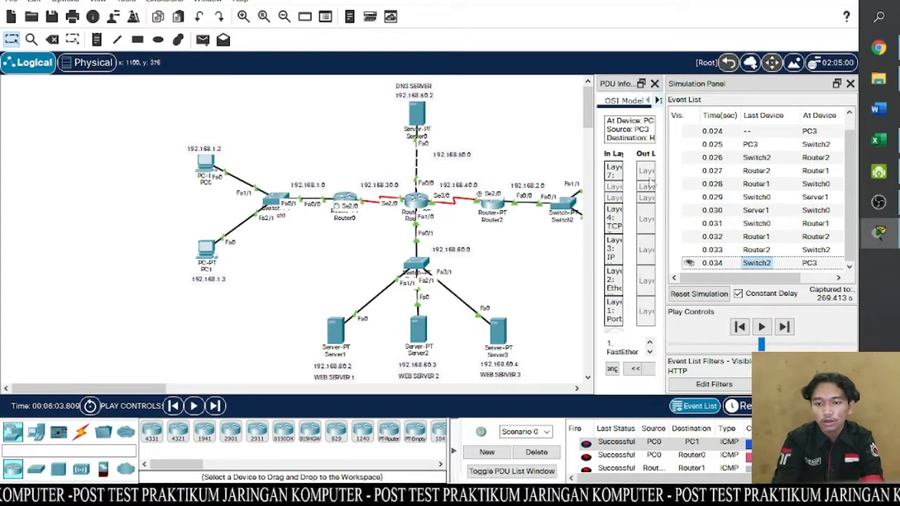
pyautogui.moveTo(612, 92); pyautogui.dragTo(478, 71)
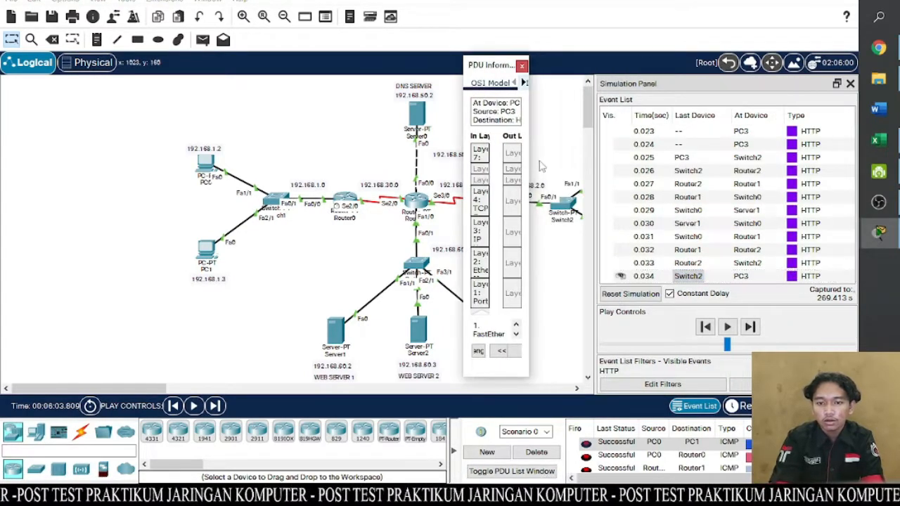
pyautogui.moveTo(529, 173); pyautogui.dragTo(782, 161)
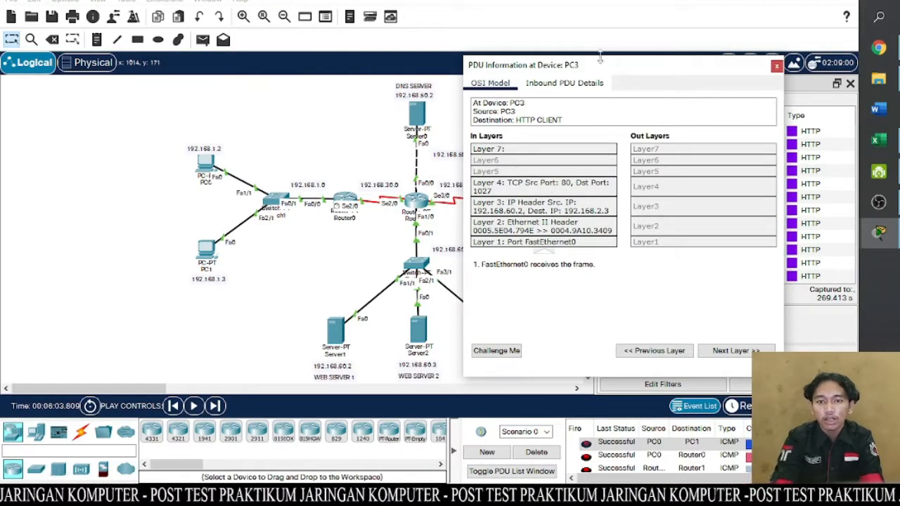
pyautogui.moveTo(603, 66); pyautogui.dragTo(286, 99)
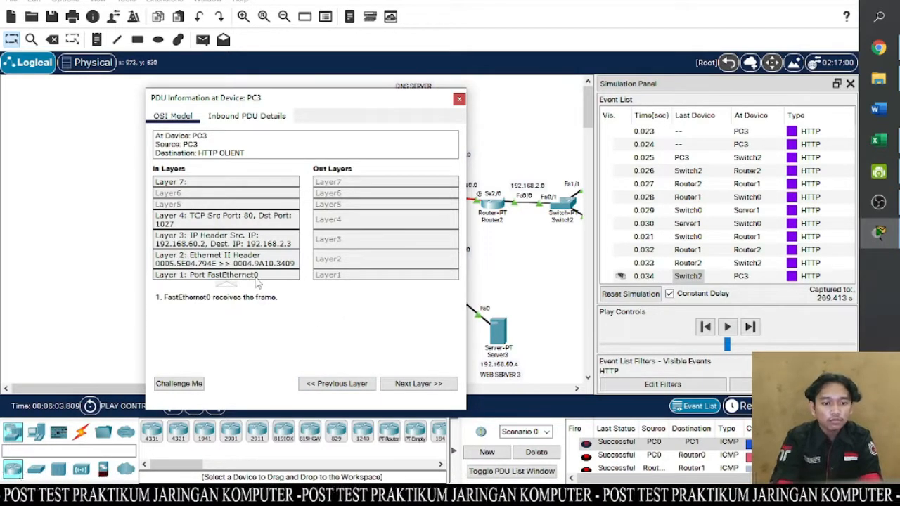
pyautogui.click(459, 98)
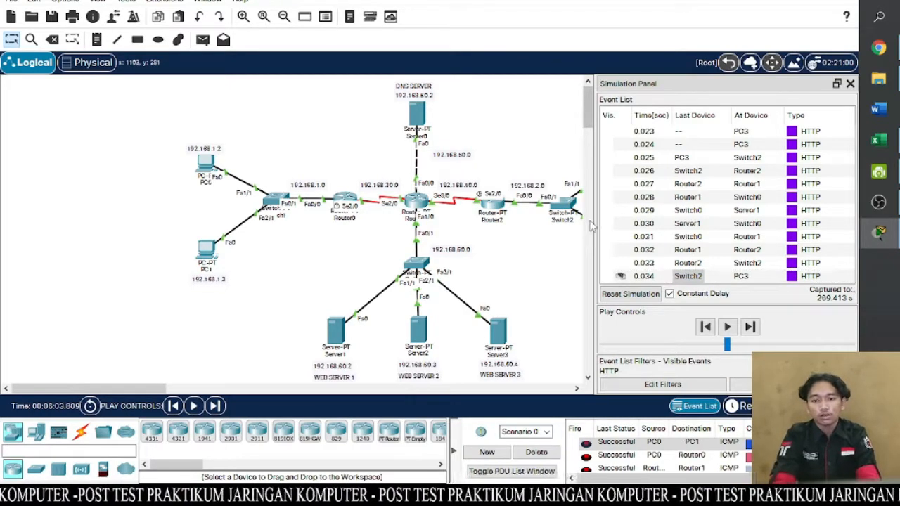
pyautogui.moveTo(594, 219); pyautogui.dragTo(666, 212)
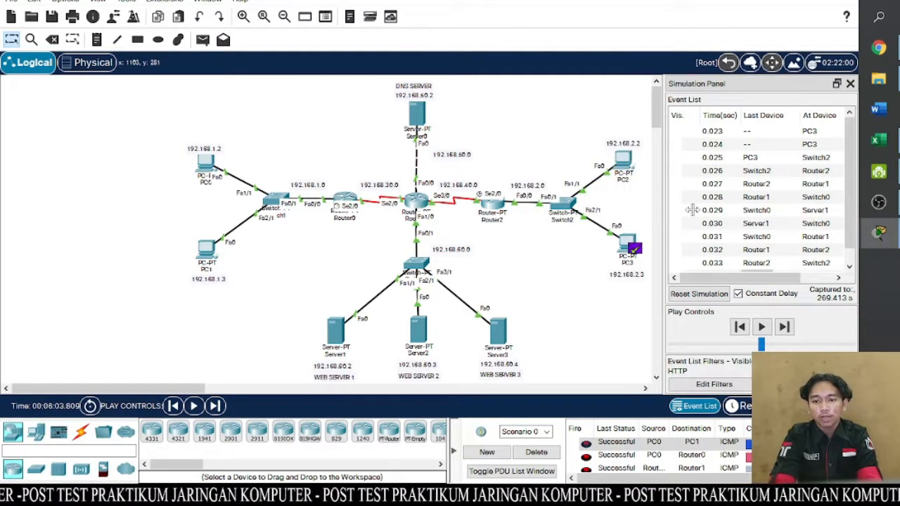
# - Reset the simulation and replace the HTTP event filter with ICMP only
pyautogui.click(629, 243)
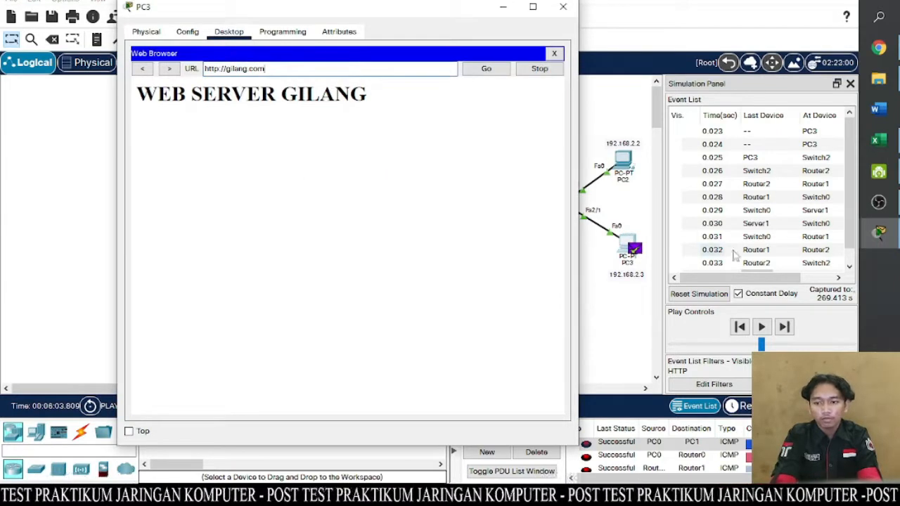
pyautogui.click(699, 293)
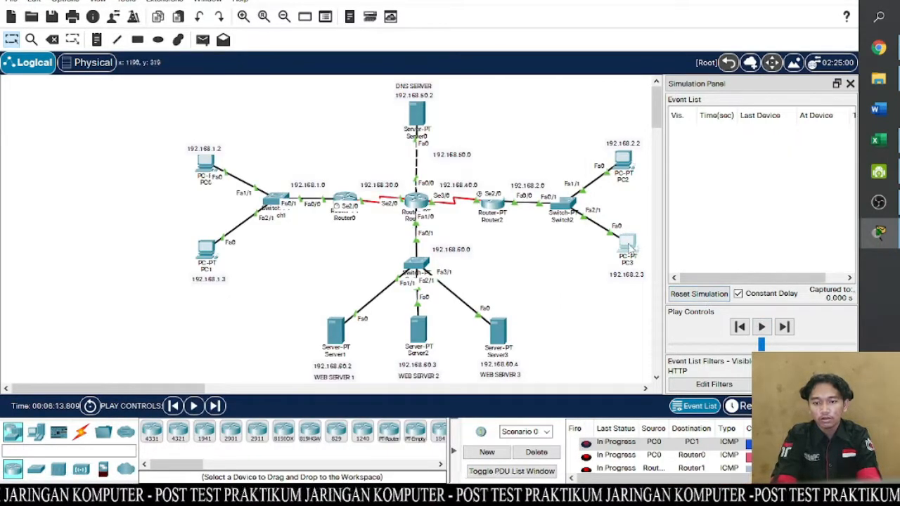
pyautogui.click(629, 244)
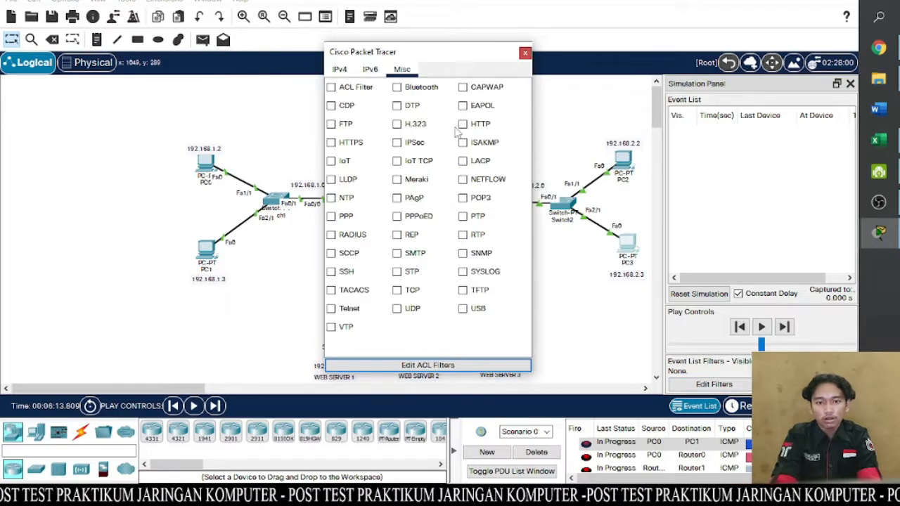
pyautogui.click(341, 71)
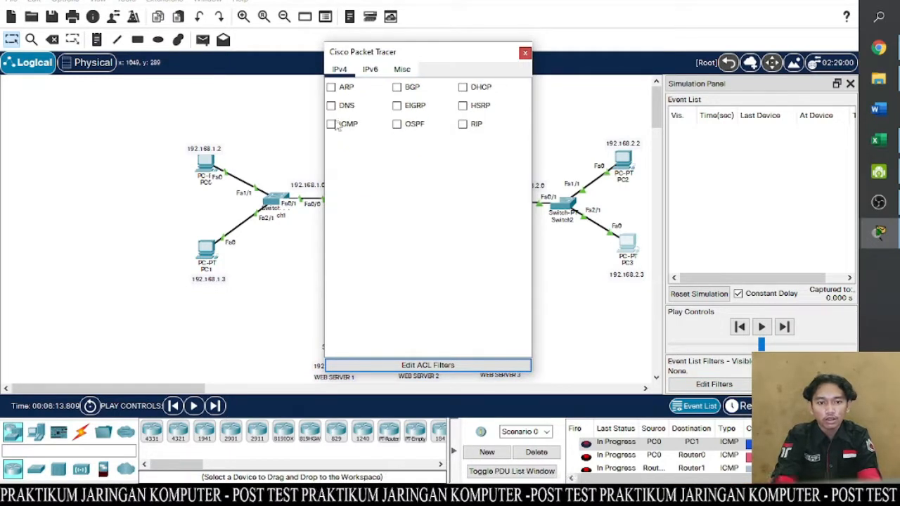
pyautogui.click(338, 126)
pyautogui.click(331, 124)
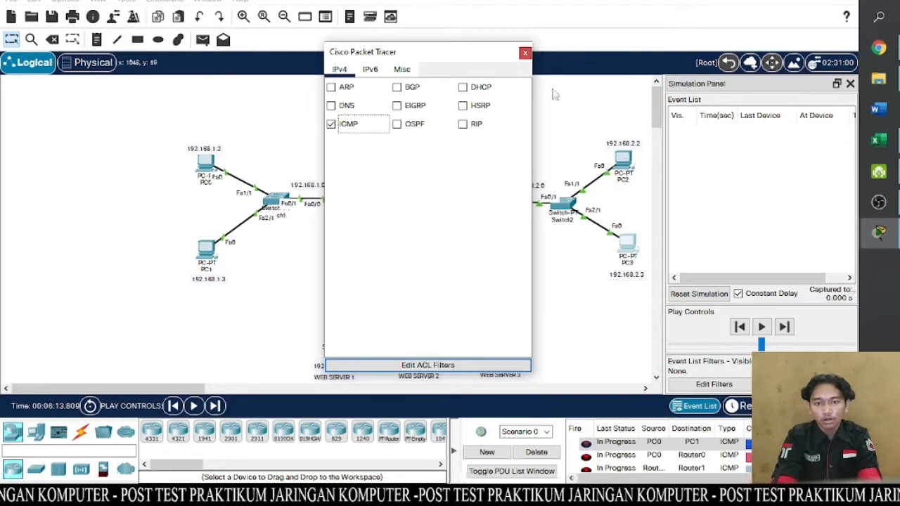
pyautogui.click(524, 53)
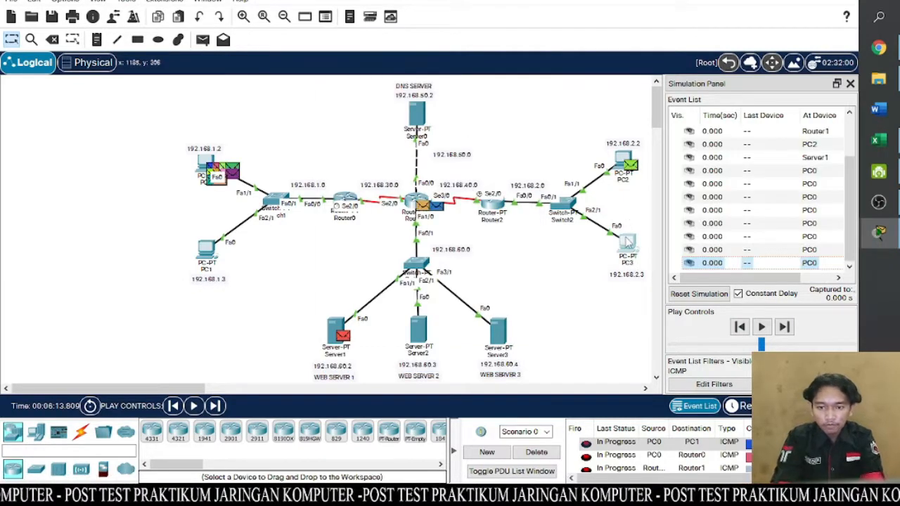
# - Request gilang.com again in PC3's web browser and play the simulation with the ICMP filter
pyautogui.click(629, 246)
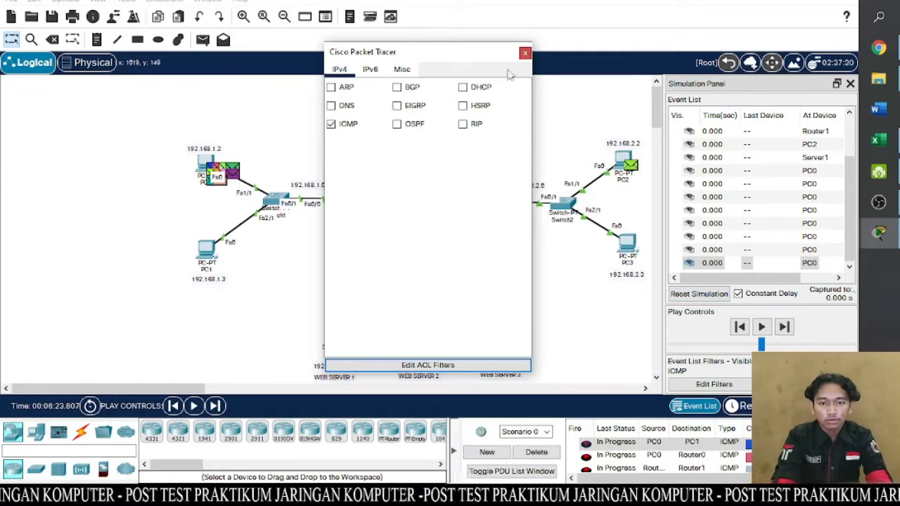
pyautogui.click(524, 53)
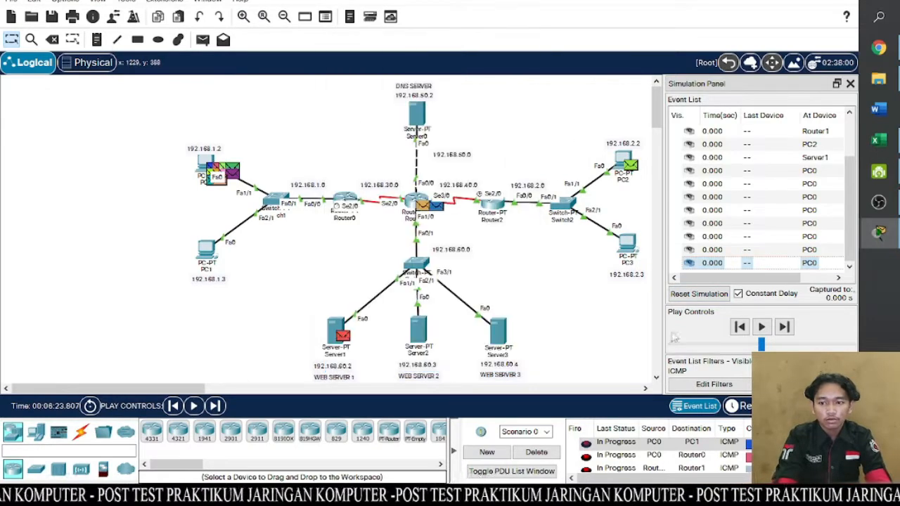
pyautogui.click(632, 254)
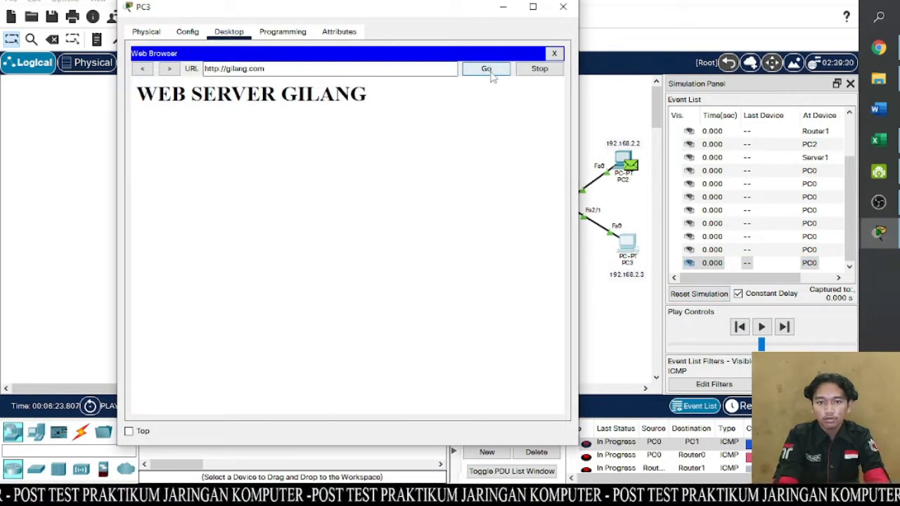
pyautogui.click(762, 328)
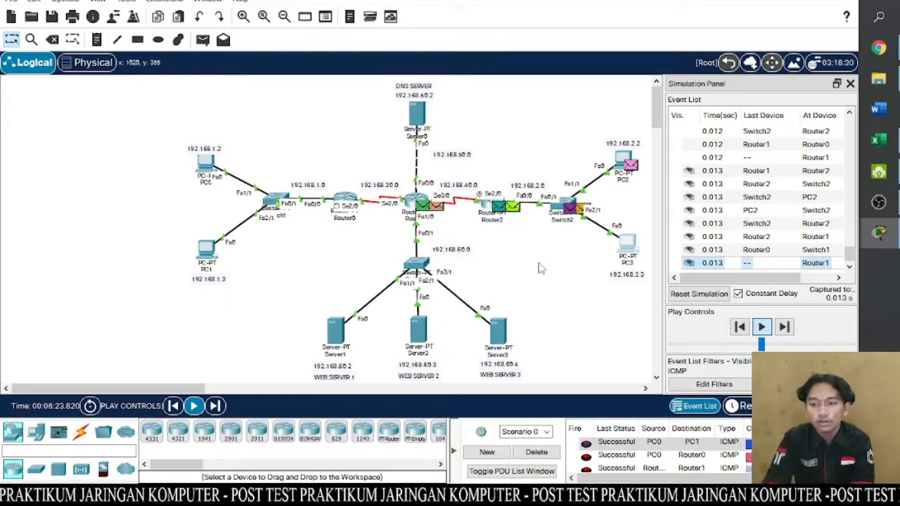
# - Choose to view previous events for the full event buffer, then examine the inbound OSI layers of the final ICMP event from Switch1 to PC0
pyautogui.moveTo(851, 258); pyautogui.dragTo(857, 281)
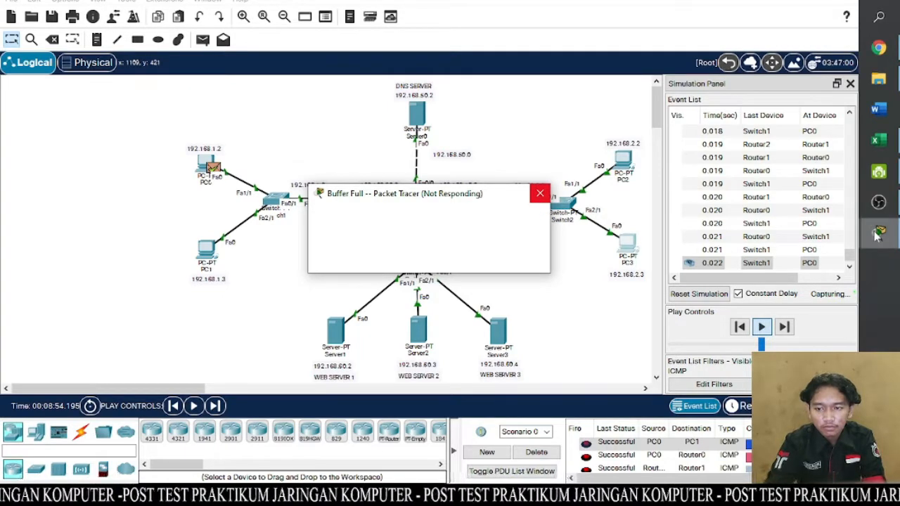
pyautogui.moveTo(877, 236)
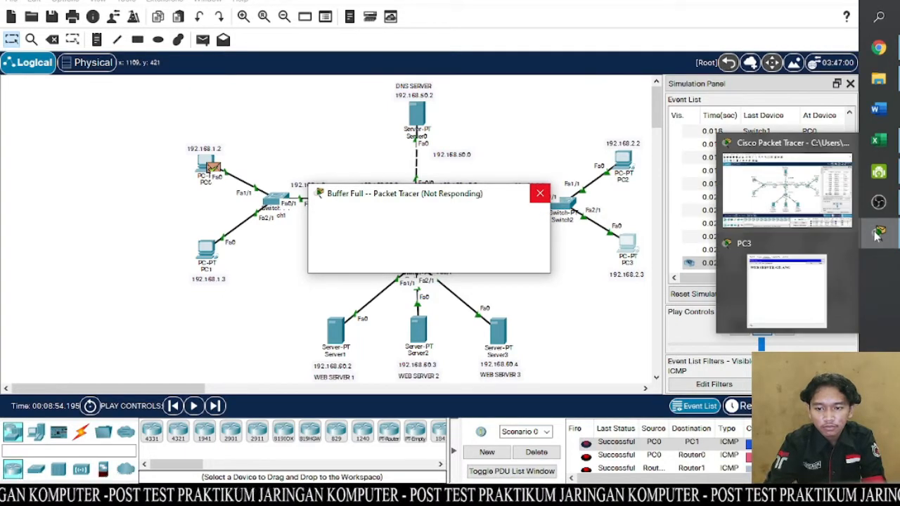
pyautogui.click(796, 196)
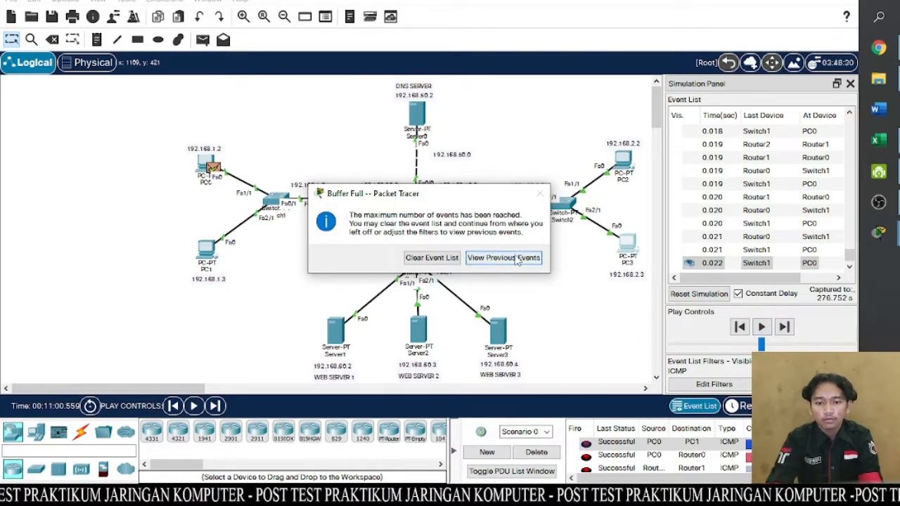
pyautogui.click(520, 257)
pyautogui.click(766, 264)
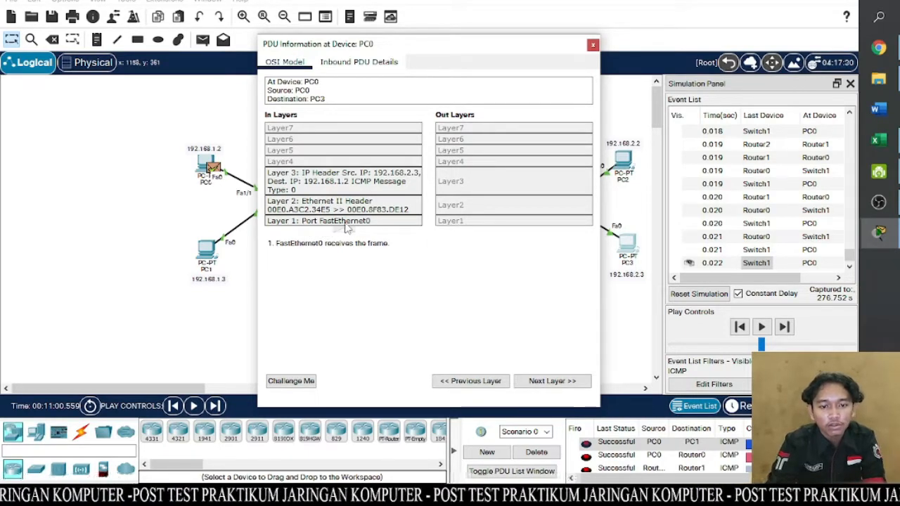
pyautogui.click(593, 46)
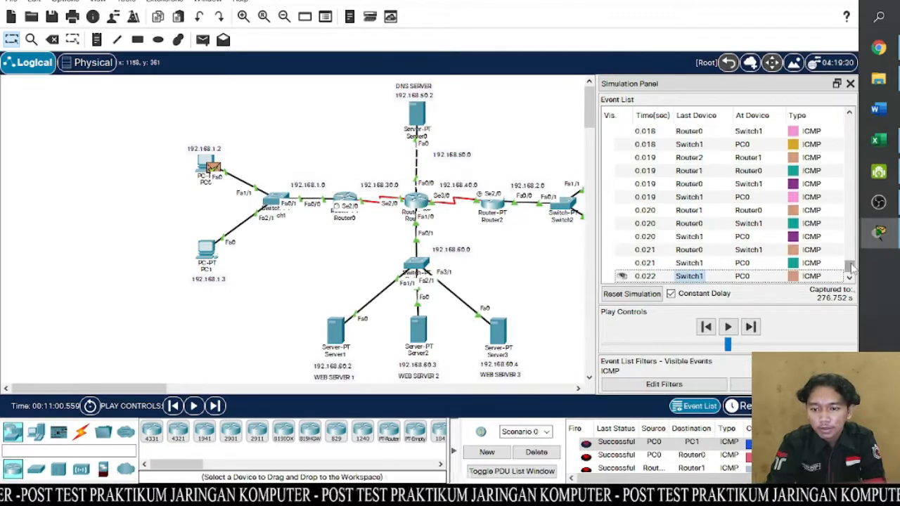
# - Examine the outbound OSI layers of the first ICMP event at PC0, then close its PDU information
pyautogui.moveTo(851, 277); pyautogui.dragTo(849, 123)
pyautogui.click(818, 134)
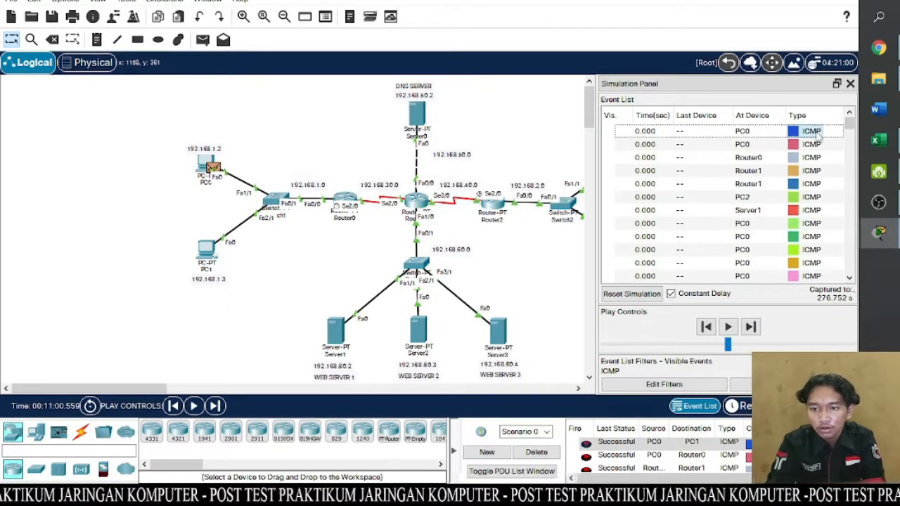
pyautogui.click(815, 132)
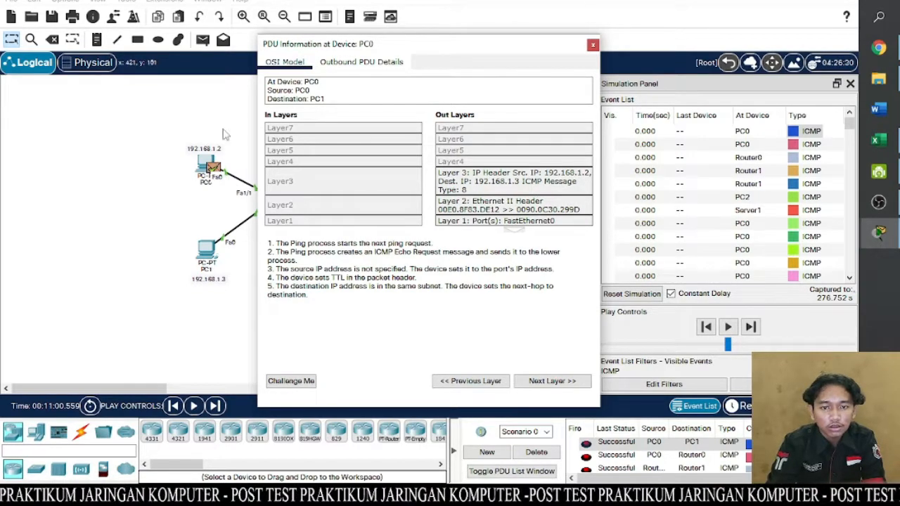
pyautogui.click(592, 45)
# - Review the captured ICMP events through to the end of the event list, then narrow the Simulation Panel to reveal the whole topology
pyautogui.scroll(-3, 849, 253)
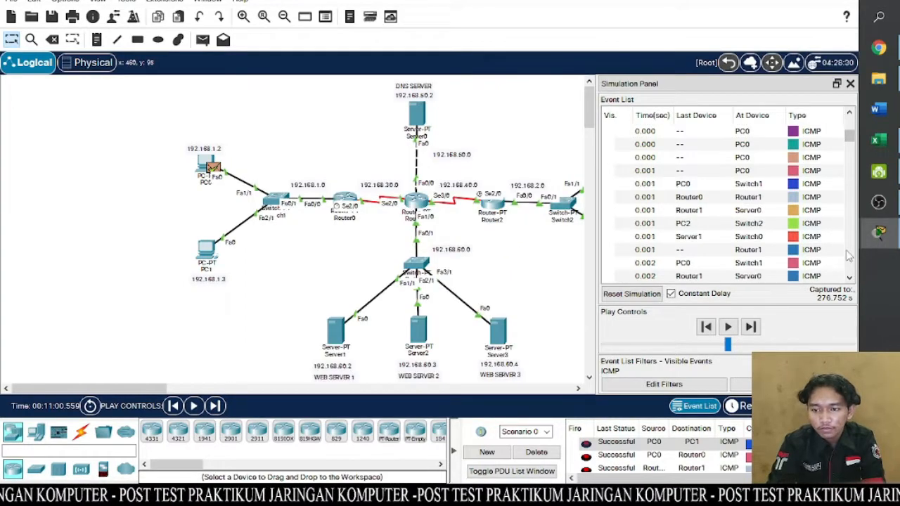
pyautogui.scroll(-5, 848, 256)
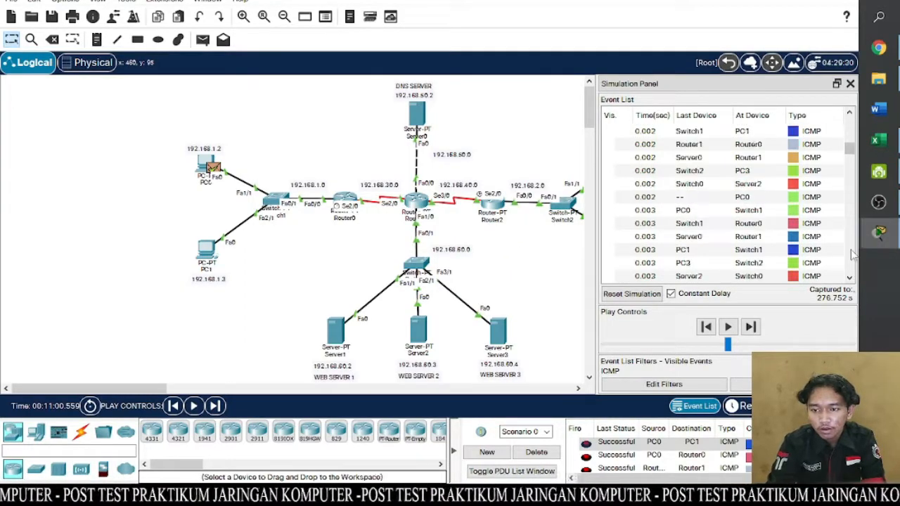
pyautogui.scroll(-10, 850, 255)
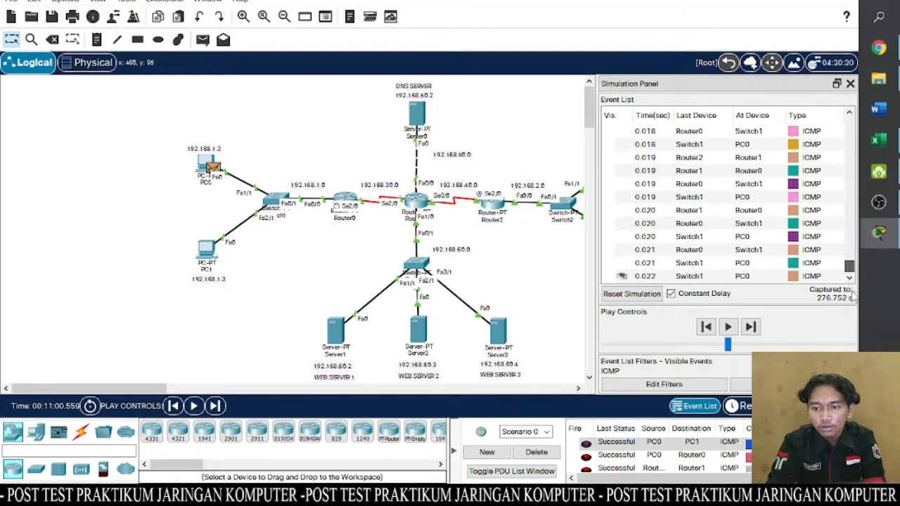
pyautogui.moveTo(595, 159); pyautogui.dragTo(687, 156)
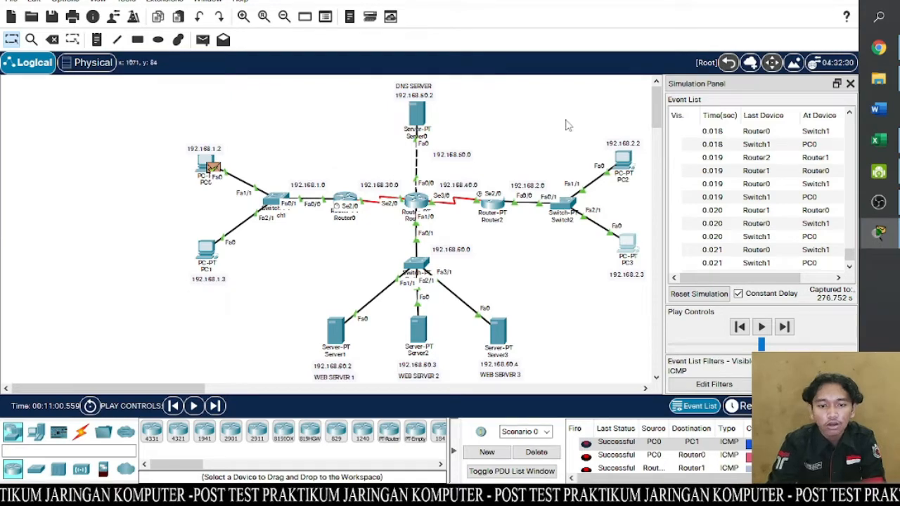